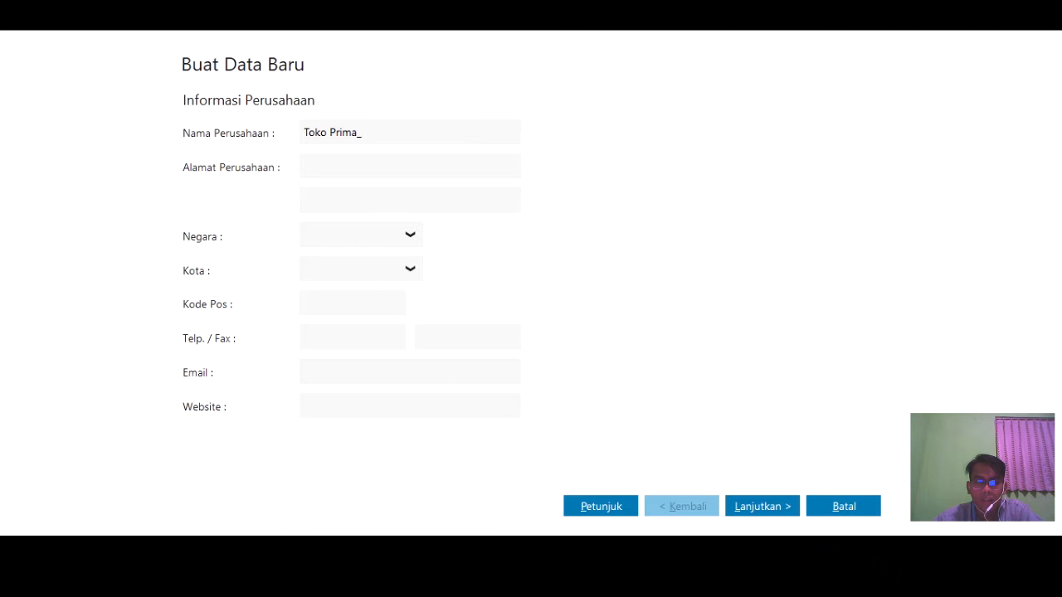
- Complete the company name as Toko Prima_190 and enter its street address
{"action": "type", "text": "190"}
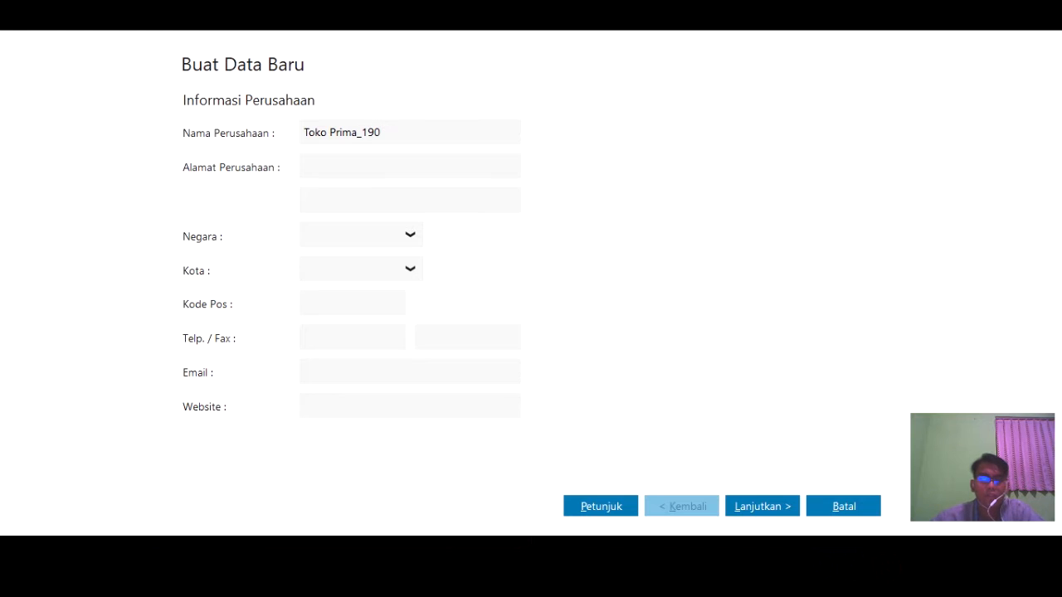
{"action": "left_click", "coordinate": [450, 163]}
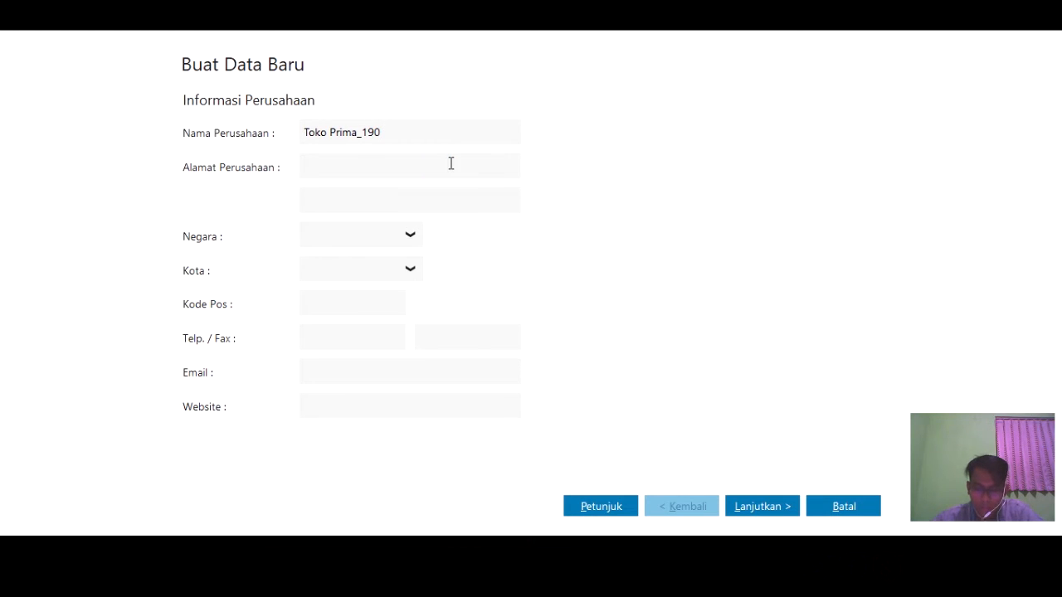
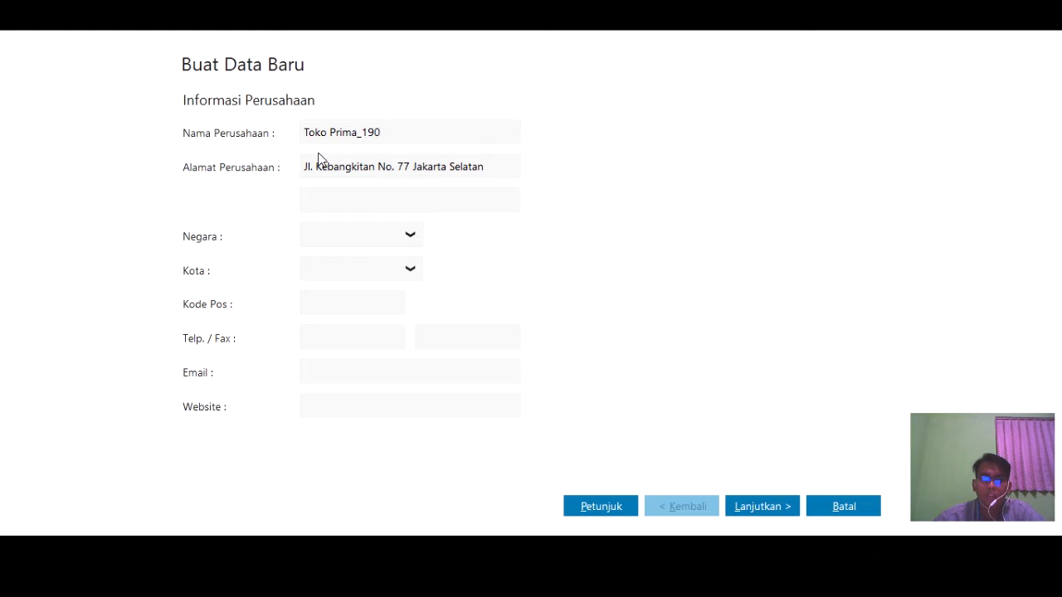
- Set the country to Indonesia and the city to Jakarta
{"action": "left_click", "coordinate": [409, 238]}
{"action": "left_click", "coordinate": [394, 286]}
{"action": "left_click", "coordinate": [390, 271]}
{"action": "left_click", "coordinate": [408, 269]}
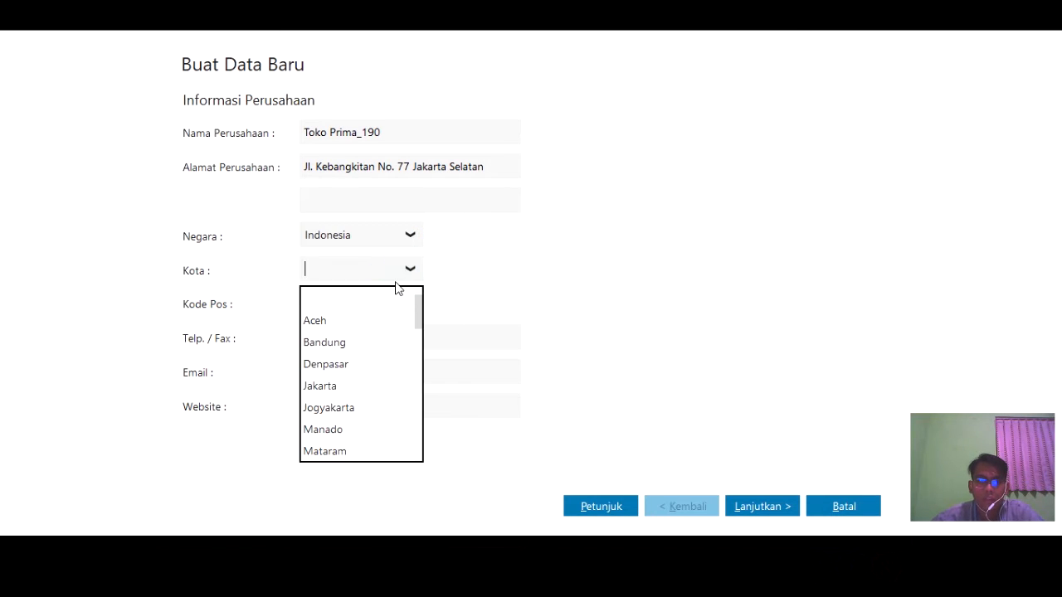
{"action": "left_click", "coordinate": [375, 388]}
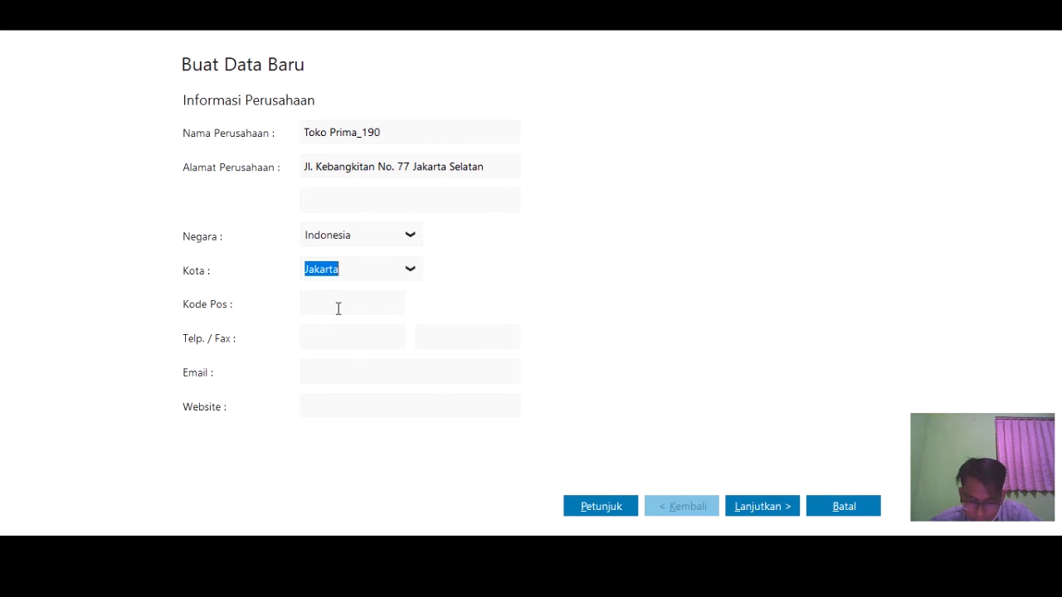
- Enter the company's telephone number, fax number and e-mail address
{"action": "left_click", "coordinate": [326, 339]}
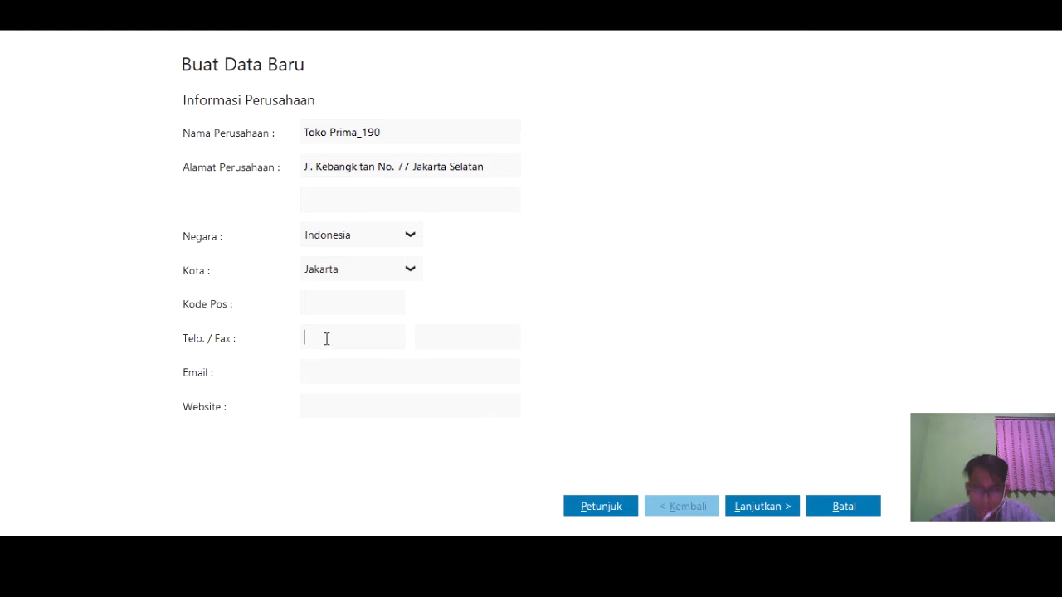
{"action": "type", "text": "021"}
{"action": "left_click", "coordinate": [436, 333]}
{"action": "type", "text": "123"}
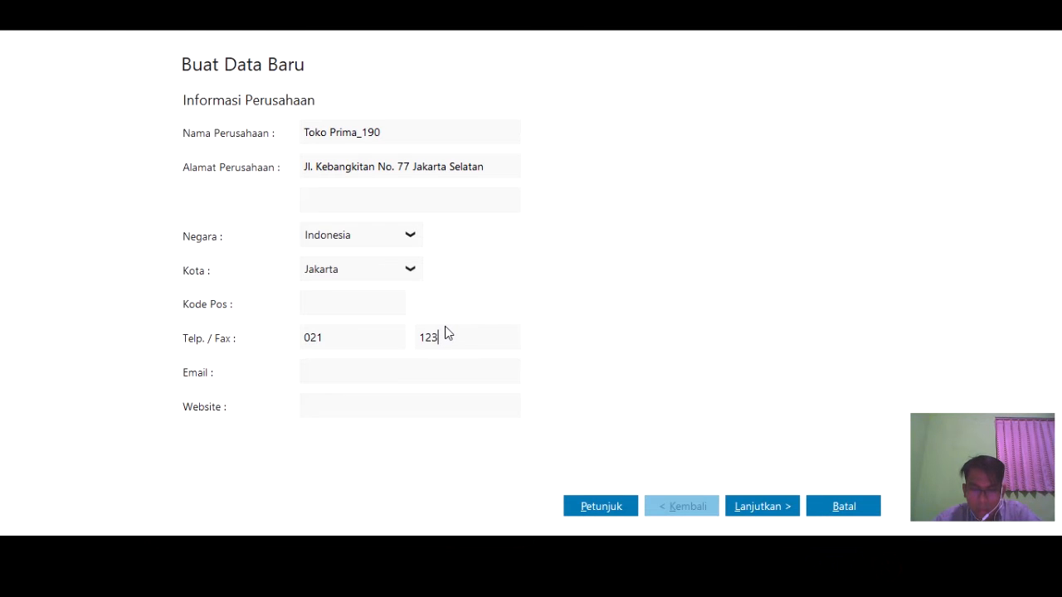
{"action": "type", "text": "555"}
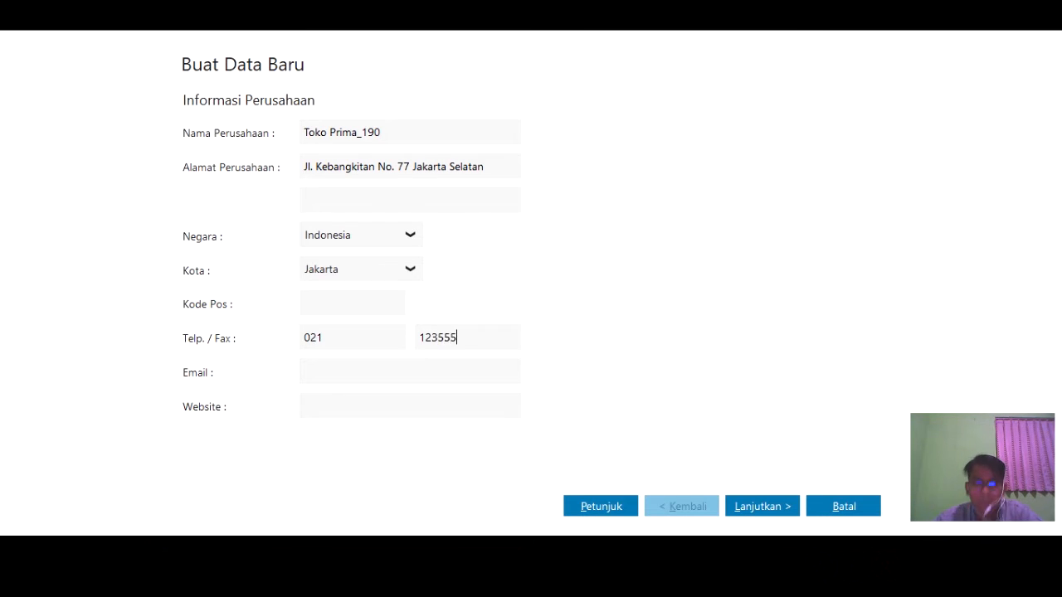
{"action": "left_click", "coordinate": [350, 378]}
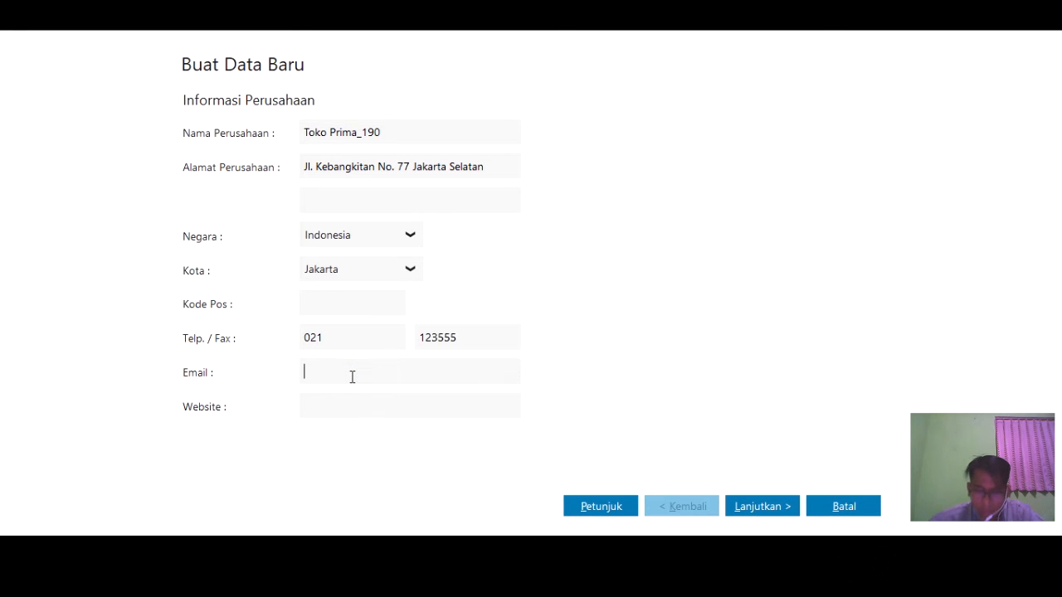
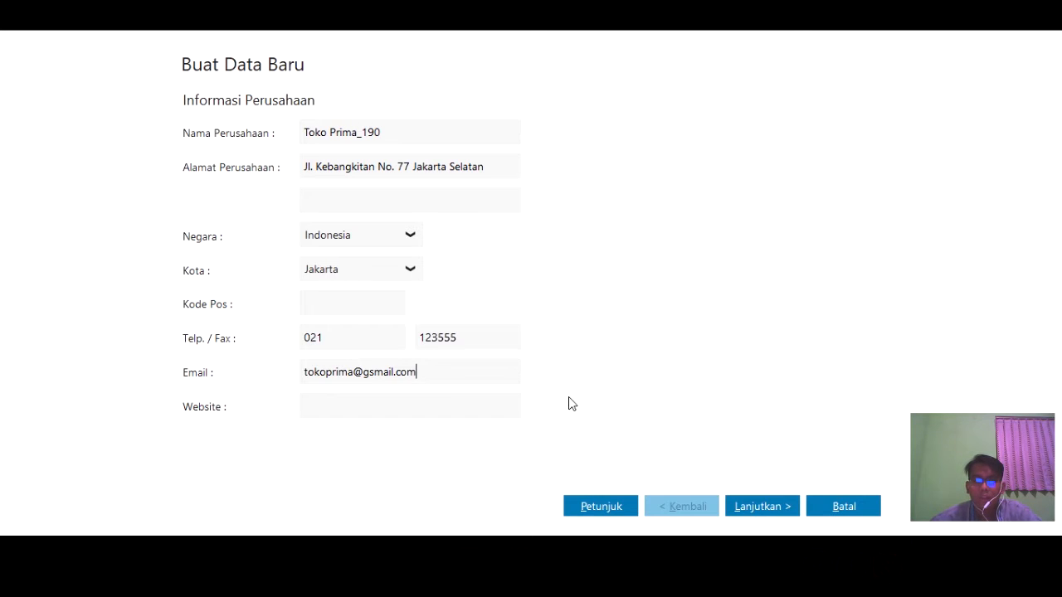
- Start the accounting period in January and change the year from 2021 to 2020
{"action": "left_click", "coordinate": [761, 507]}
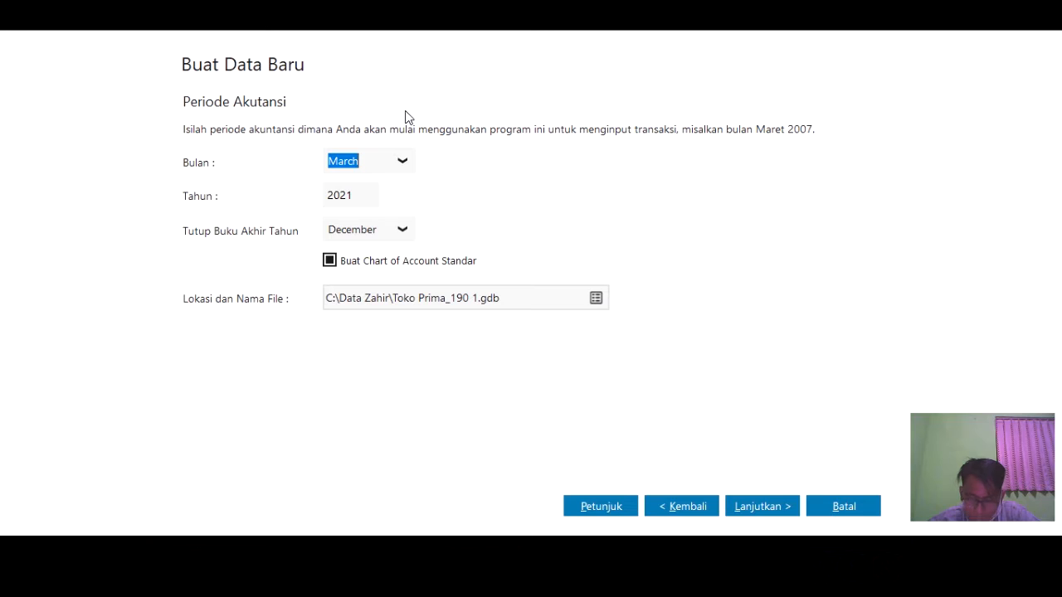
{"action": "left_click", "coordinate": [404, 164]}
{"action": "left_click", "coordinate": [422, 241]}
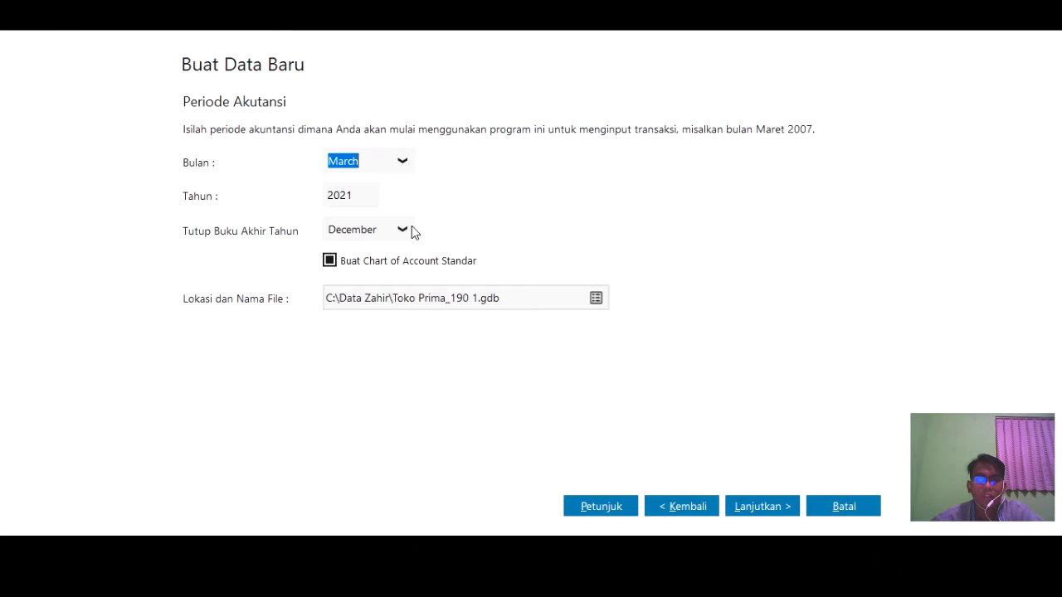
{"action": "left_click", "coordinate": [406, 167]}
{"action": "scroll", "coordinate": [412, 223], "scroll_direction": "up", "scroll_amount": 1}
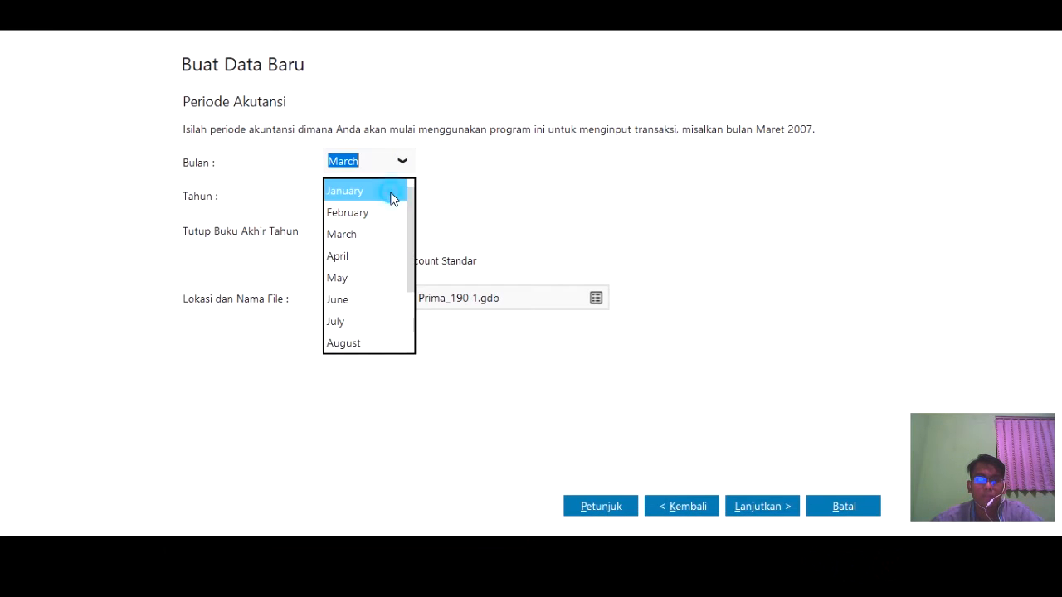
{"action": "left_click", "coordinate": [388, 192]}
{"action": "left_click", "coordinate": [357, 192]}
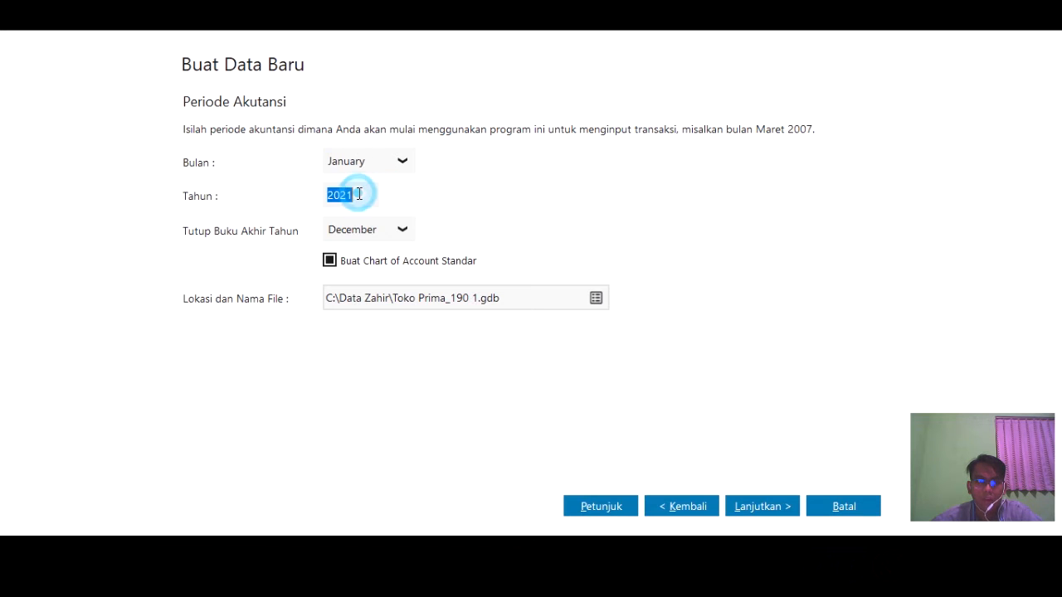
{"action": "left_click", "coordinate": [359, 195]}
{"action": "key", "text": "shift+Left"}
{"action": "type", "text": "0"}
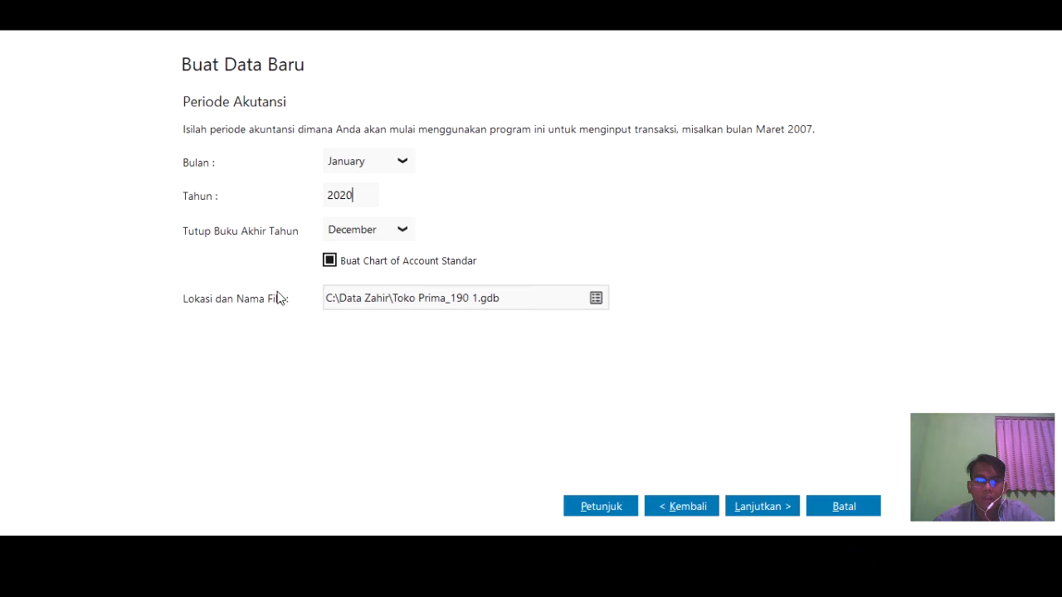
- Create a new folder named 'UCP 1 New' inside the Praktika Akuntansi folder
{"action": "left_click", "coordinate": [596, 298]}
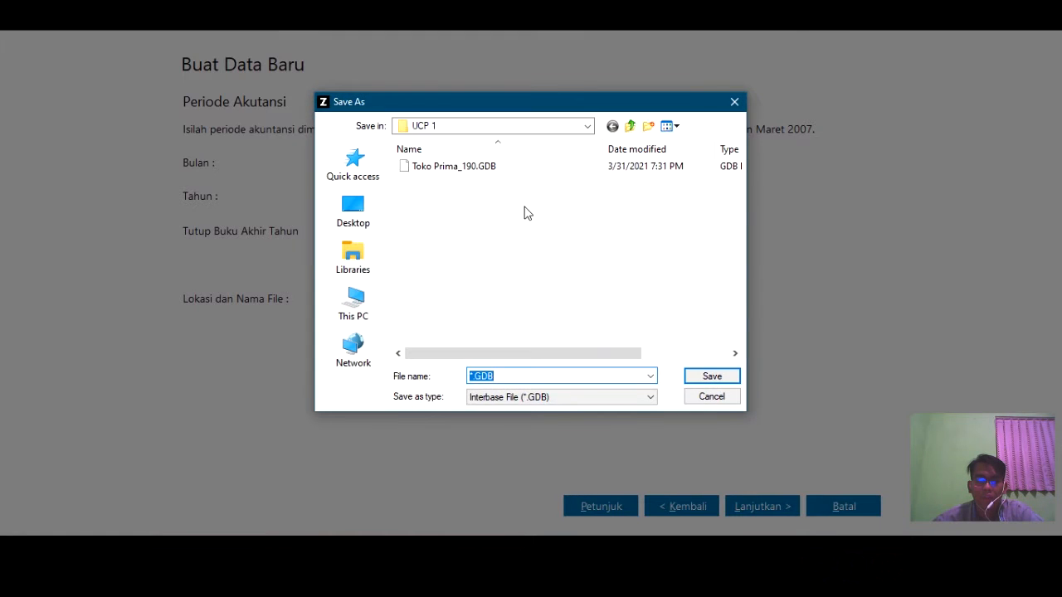
{"action": "left_click", "coordinate": [415, 124]}
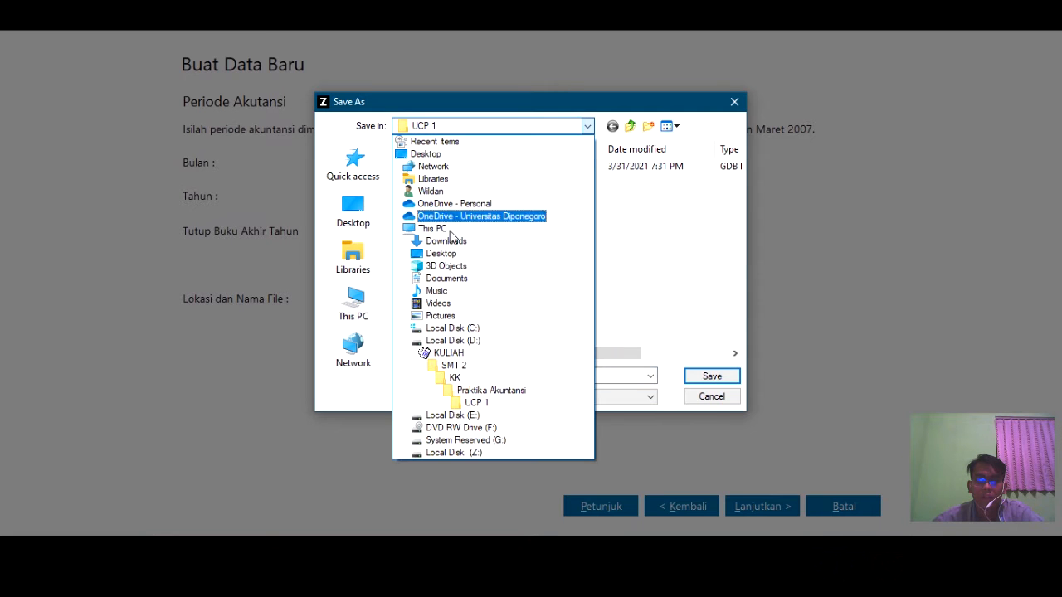
{"action": "left_click", "coordinate": [473, 389]}
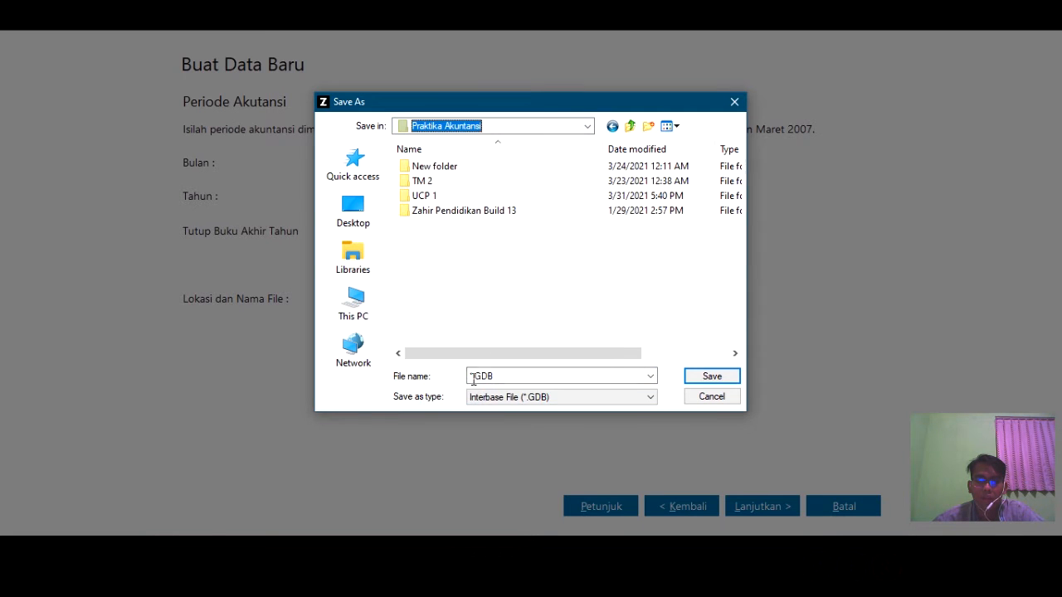
{"action": "right_click", "coordinate": [465, 240]}
{"action": "mouse_move", "coordinate": [531, 403]}
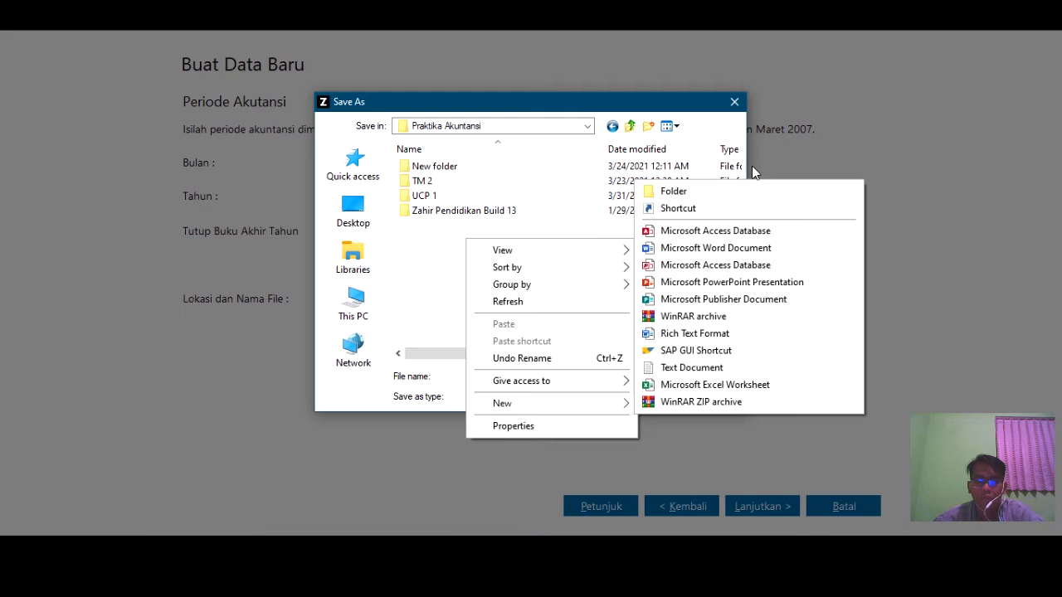
{"action": "left_click", "coordinate": [743, 189]}
{"action": "type", "text": "UCP 1 New"}
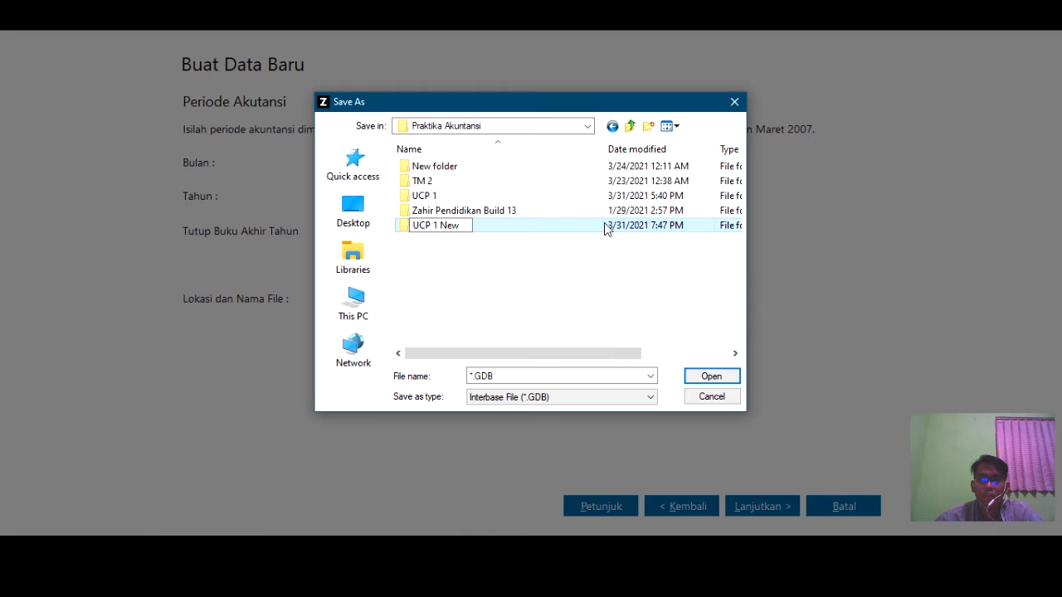
- Save the data file in UCP 1 New under the name 'Toko Prima_190'
{"action": "double_click", "coordinate": [474, 225]}
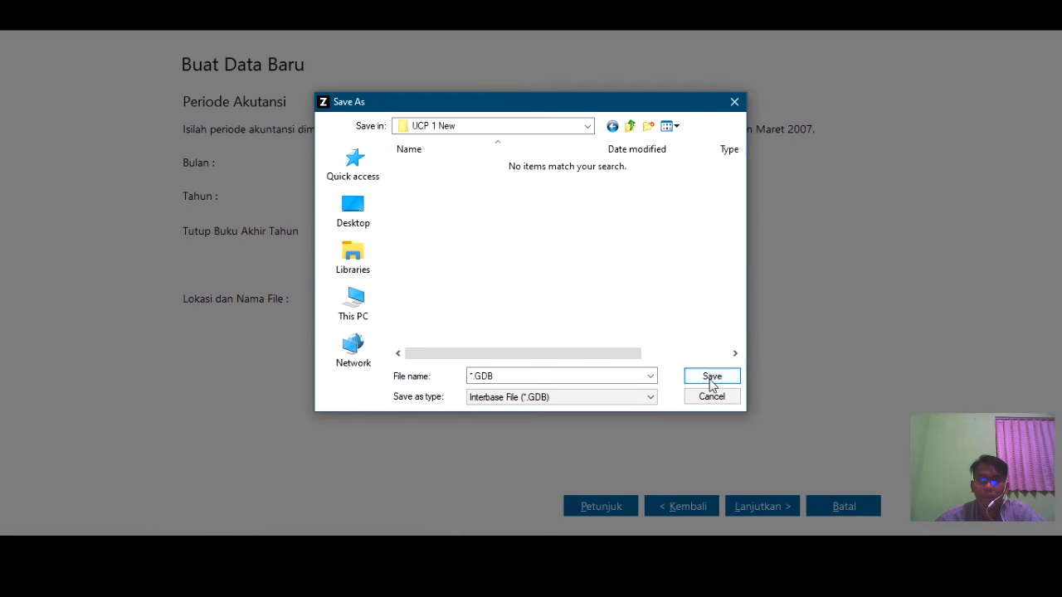
{"action": "left_click", "coordinate": [534, 375]}
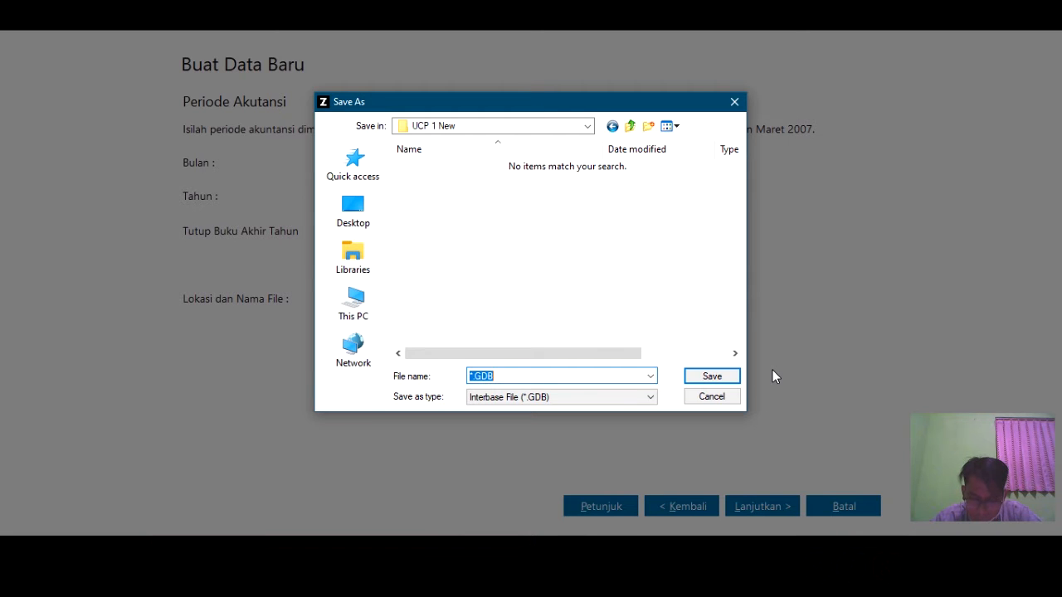
{"action": "type", "text": "Tok"}
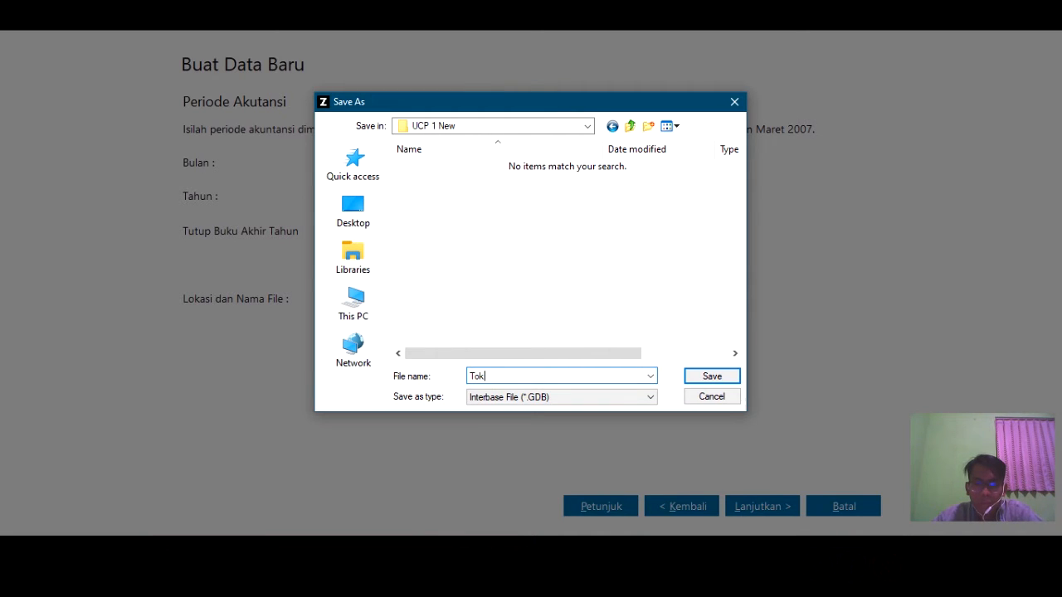
{"action": "type", "text": "o Prima_"}
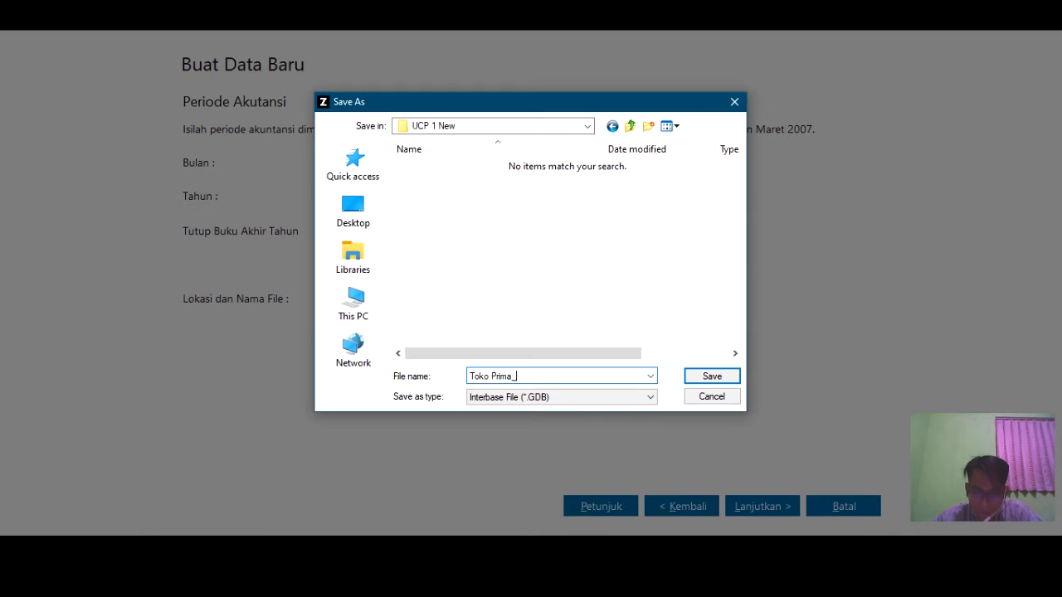
{"action": "type", "text": "190"}
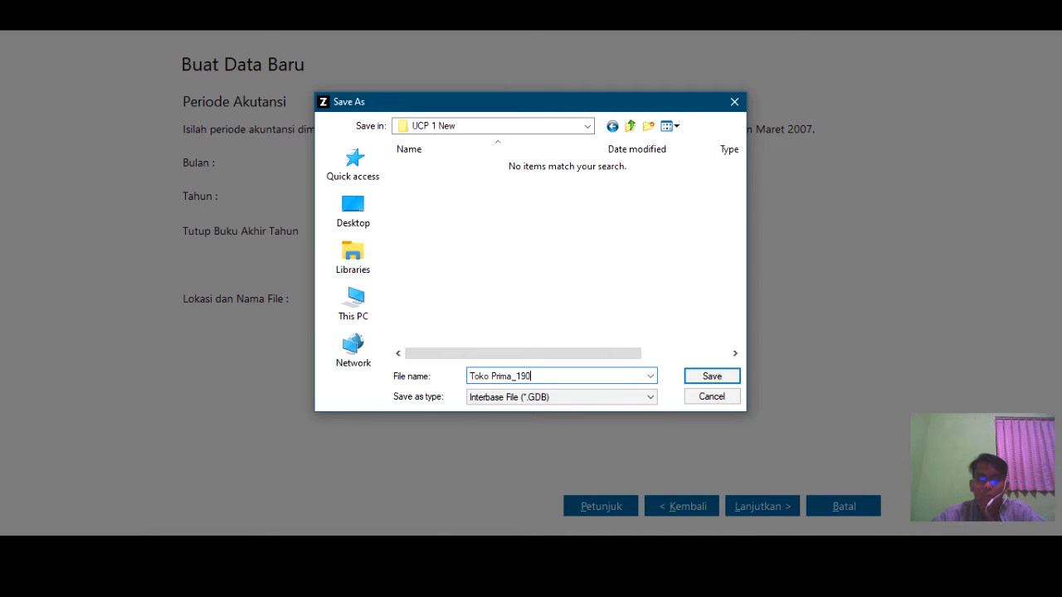
{"action": "left_click", "coordinate": [719, 377]}
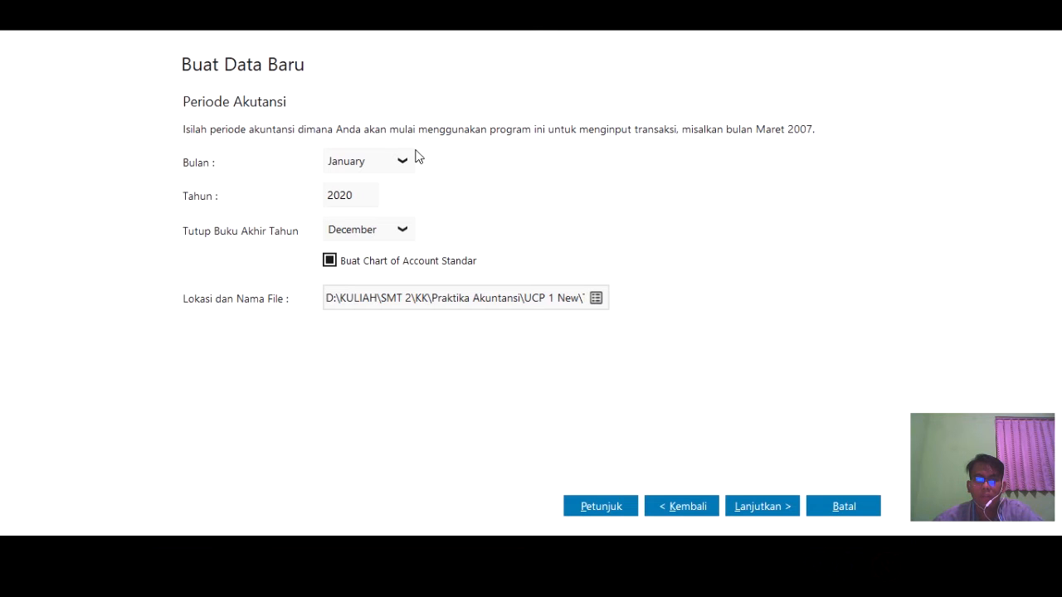
- Accept the default accounting period and department/account code settings
{"action": "left_click", "coordinate": [763, 507]}
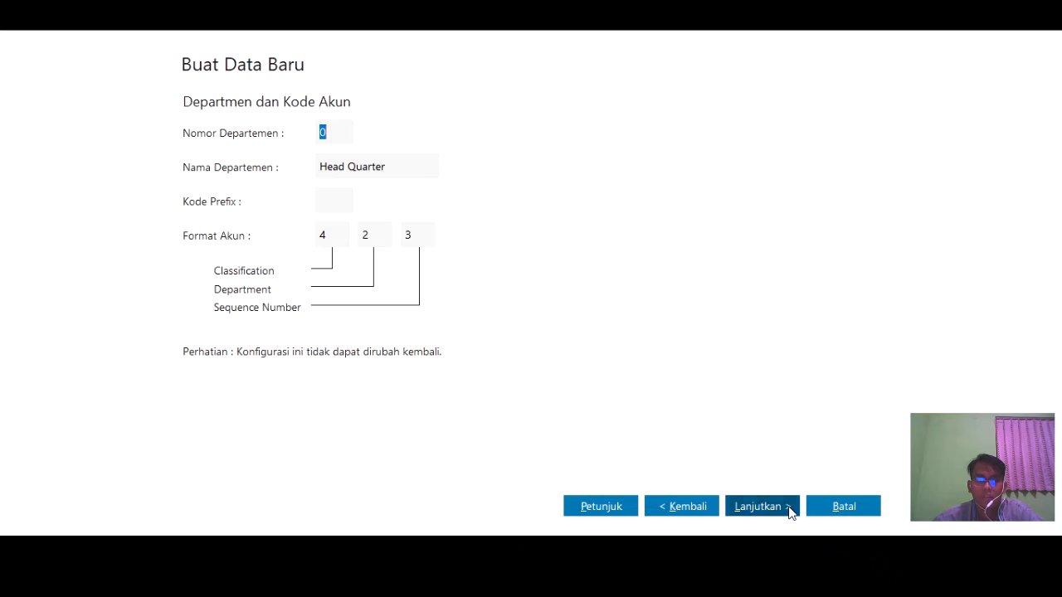
{"action": "left_click", "coordinate": [784, 504]}
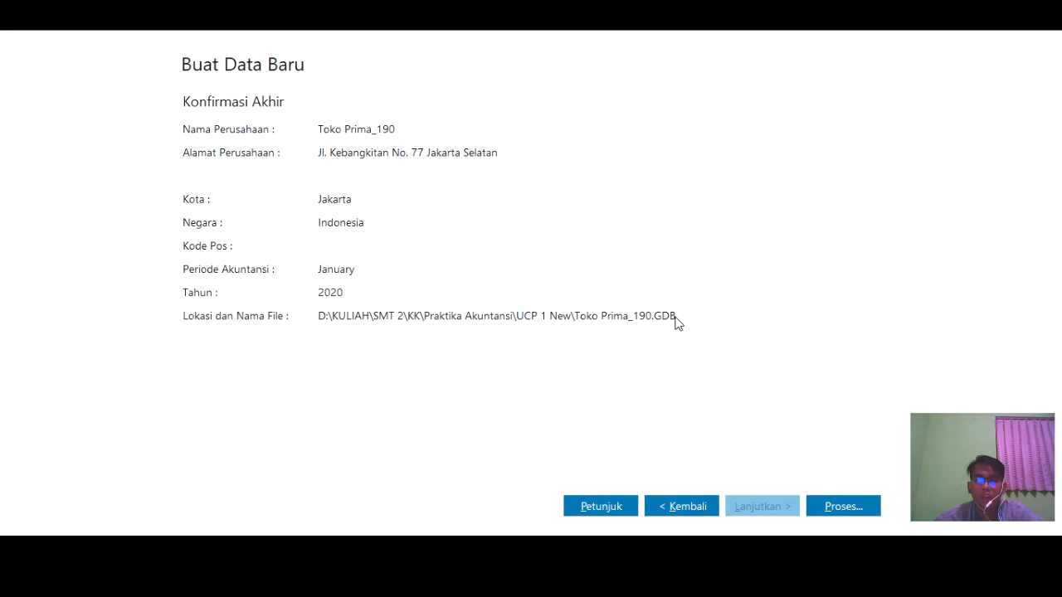
- Process the new data with Perdagangan Umum as the business type and confirm with Ya
{"action": "left_click", "coordinate": [843, 506]}
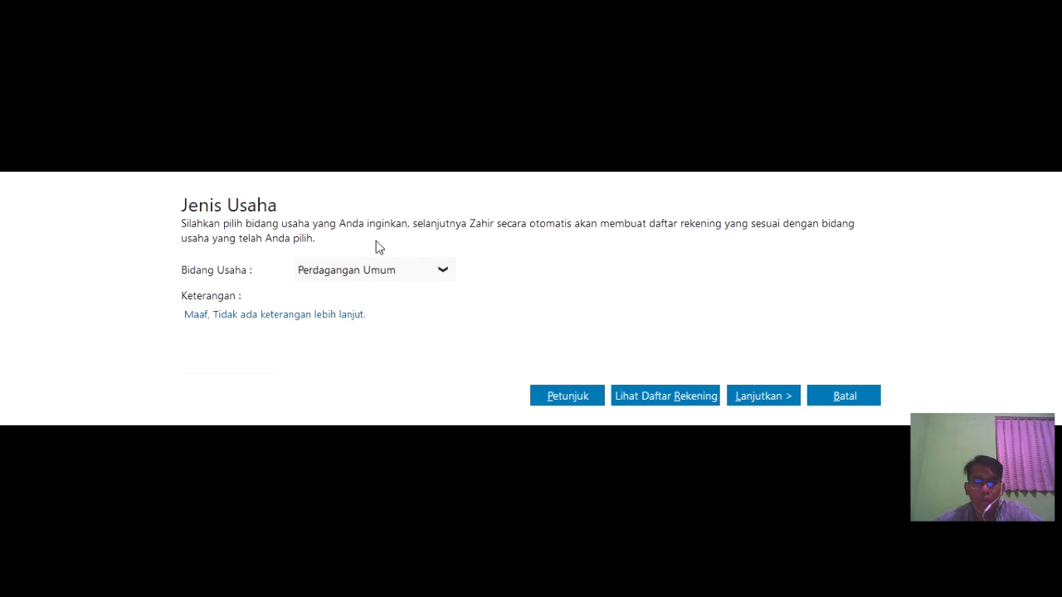
{"action": "left_click", "coordinate": [412, 275]}
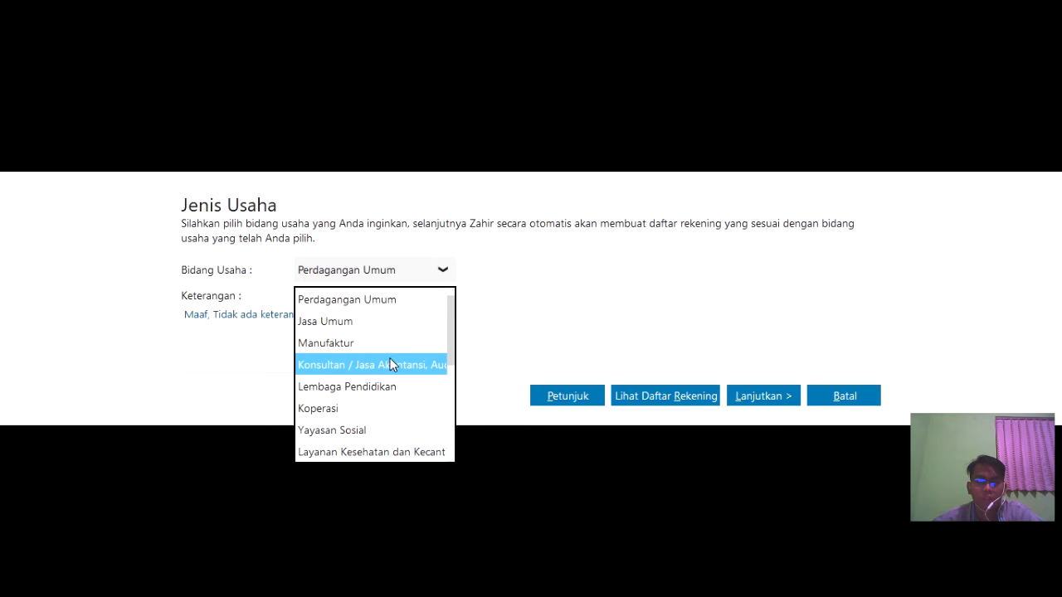
{"action": "left_click", "coordinate": [382, 301]}
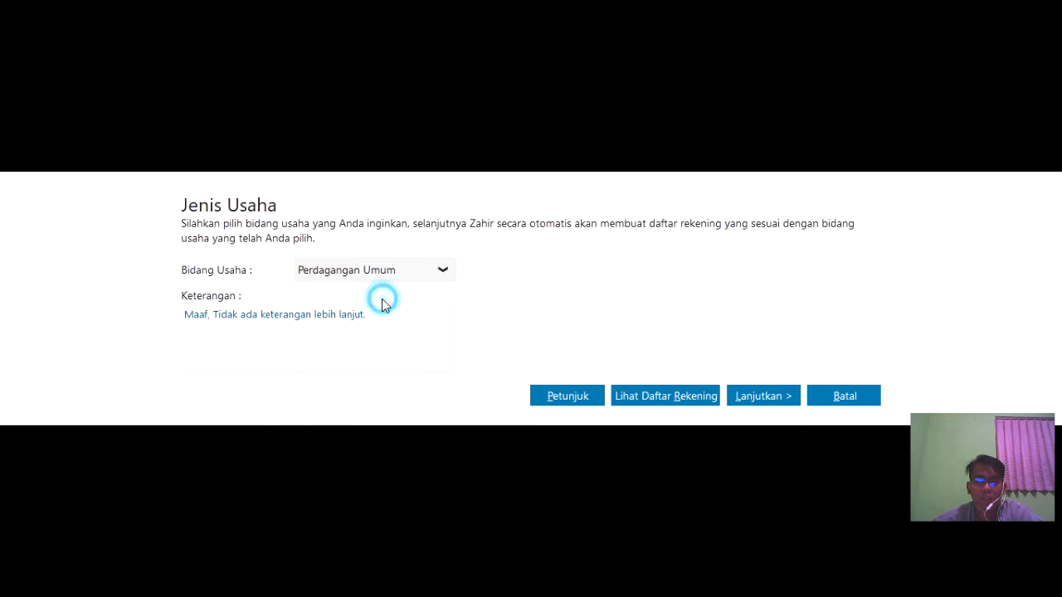
{"action": "left_click", "coordinate": [753, 400]}
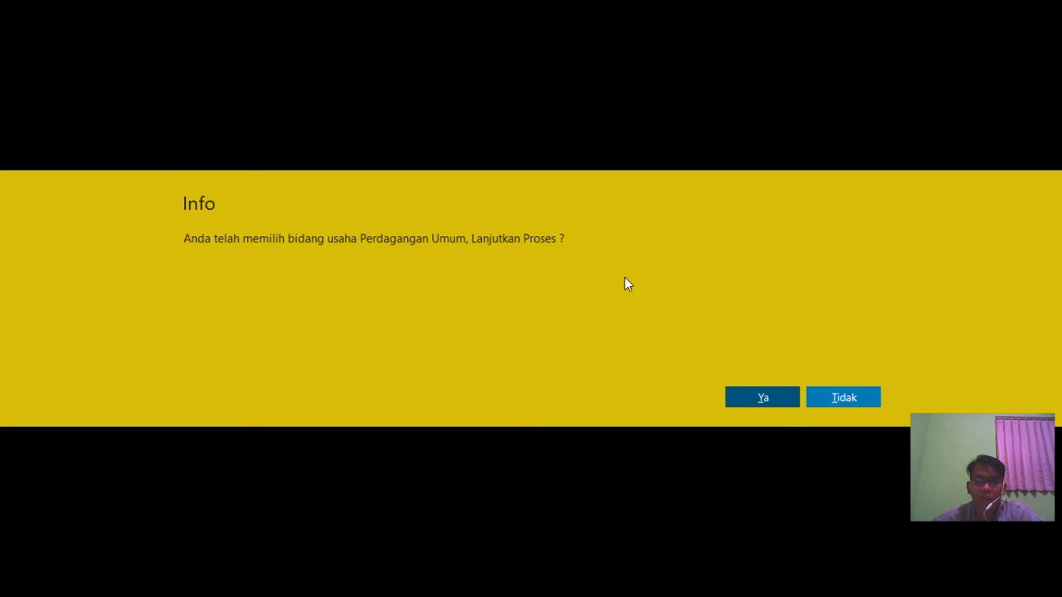
{"action": "left_click", "coordinate": [783, 386]}
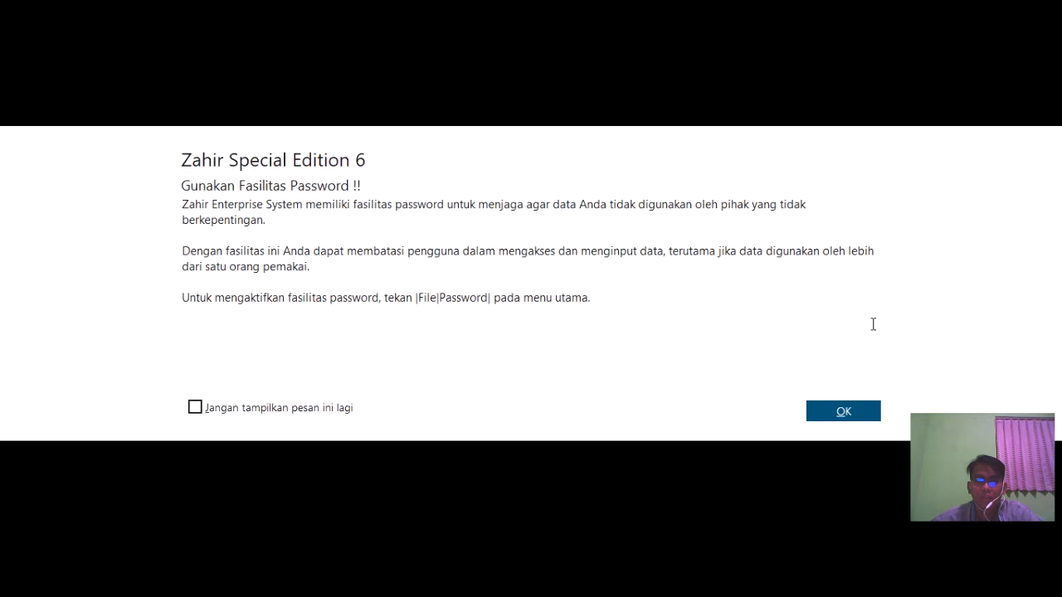
- Dismiss the Zahir password reminder with OK
{"action": "left_click", "coordinate": [869, 411]}
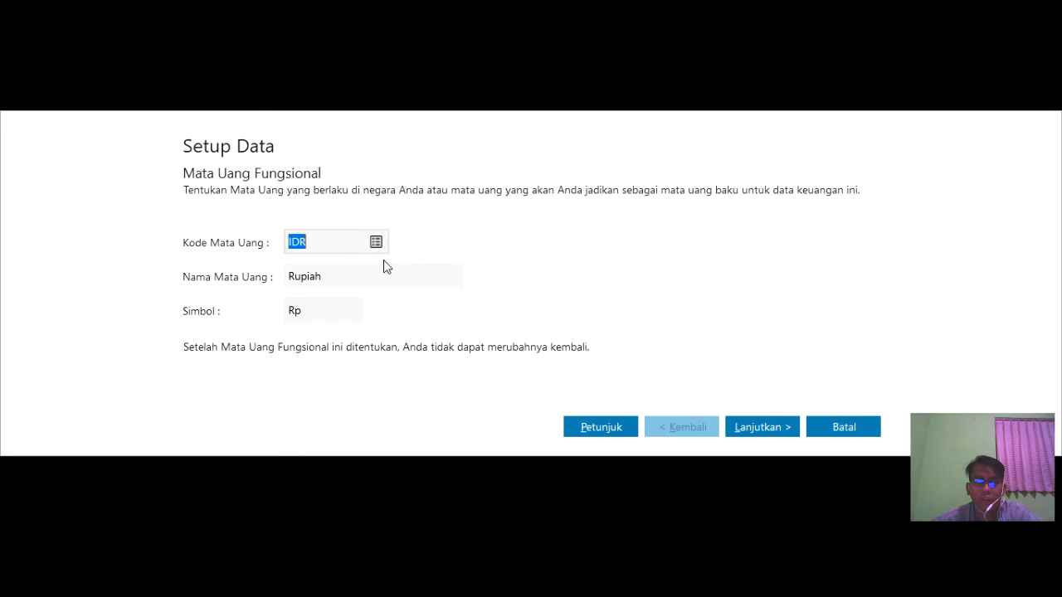
{"action": "left_click", "coordinate": [413, 239]}
{"action": "left_click", "coordinate": [376, 243]}
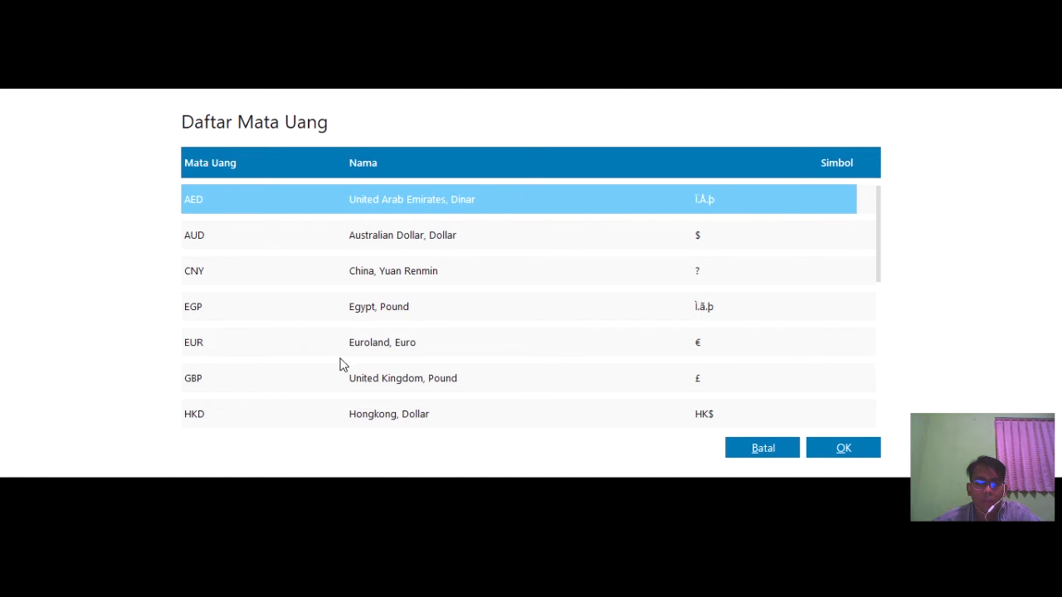
{"action": "scroll", "coordinate": [375, 276], "scroll_direction": "down", "scroll_amount": 15}
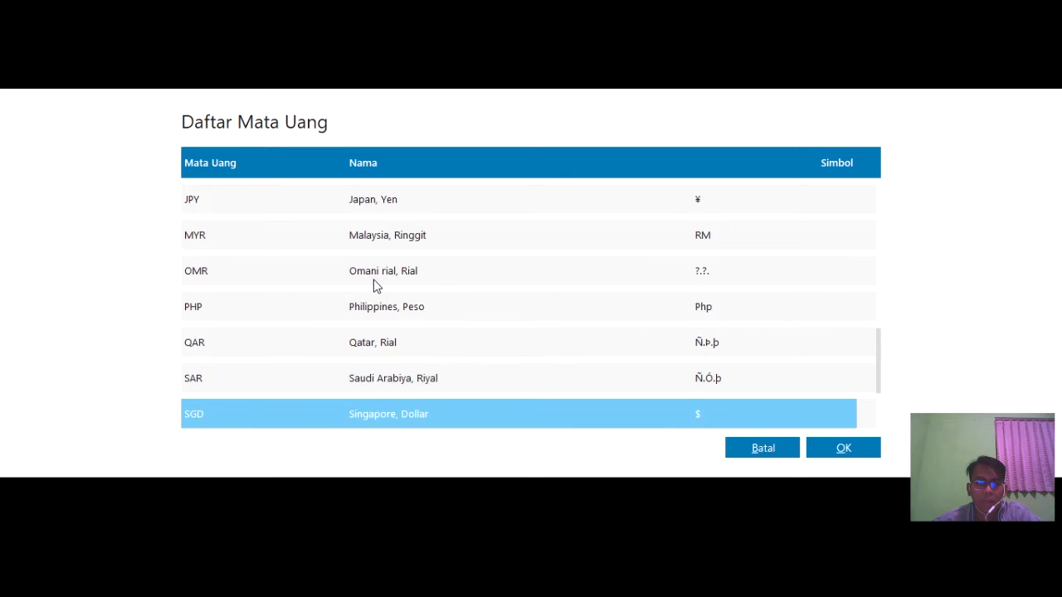
{"action": "scroll", "coordinate": [373, 280], "scroll_direction": "up", "scroll_amount": 7}
{"action": "scroll", "coordinate": [373, 282], "scroll_direction": "up", "scroll_amount": 9}
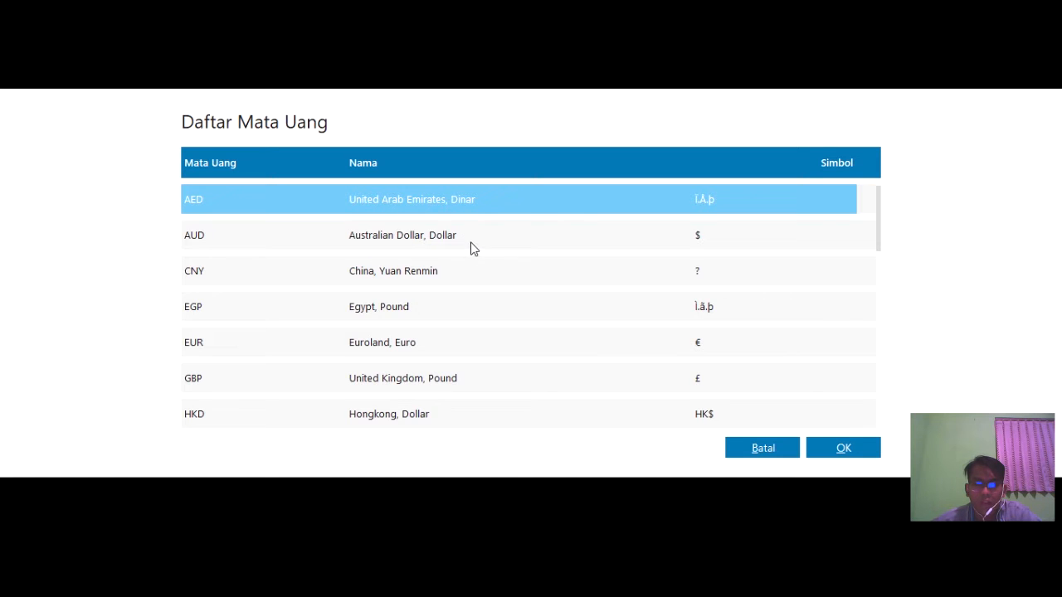
{"action": "scroll", "coordinate": [403, 270], "scroll_direction": "down", "scroll_amount": 9}
{"action": "scroll", "coordinate": [430, 274], "scroll_direction": "up", "scroll_amount": 9}
{"action": "scroll", "coordinate": [430, 277], "scroll_direction": "down", "scroll_amount": 6}
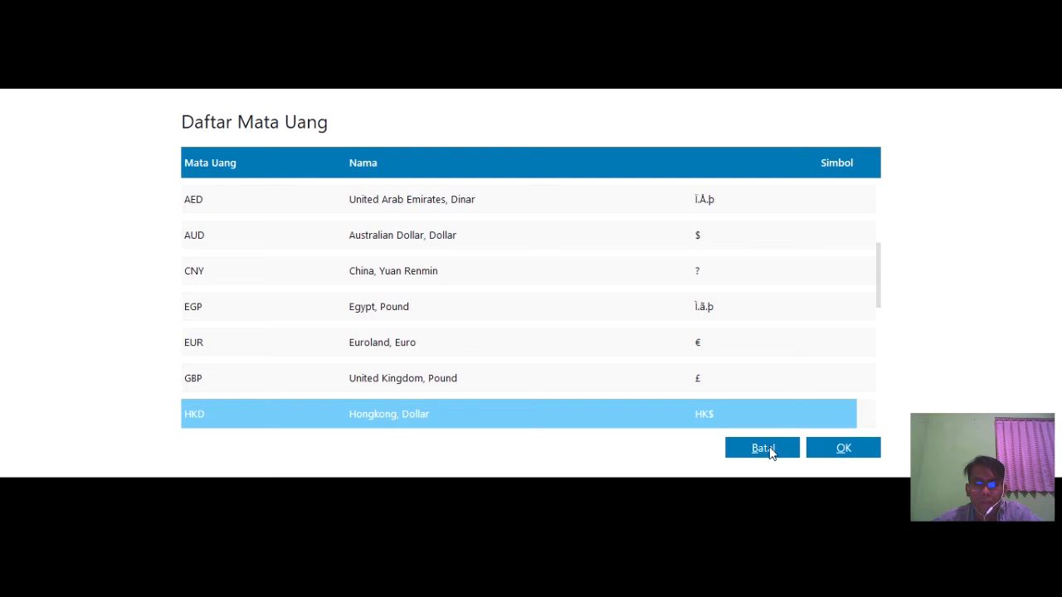
{"action": "left_click", "coordinate": [768, 451]}
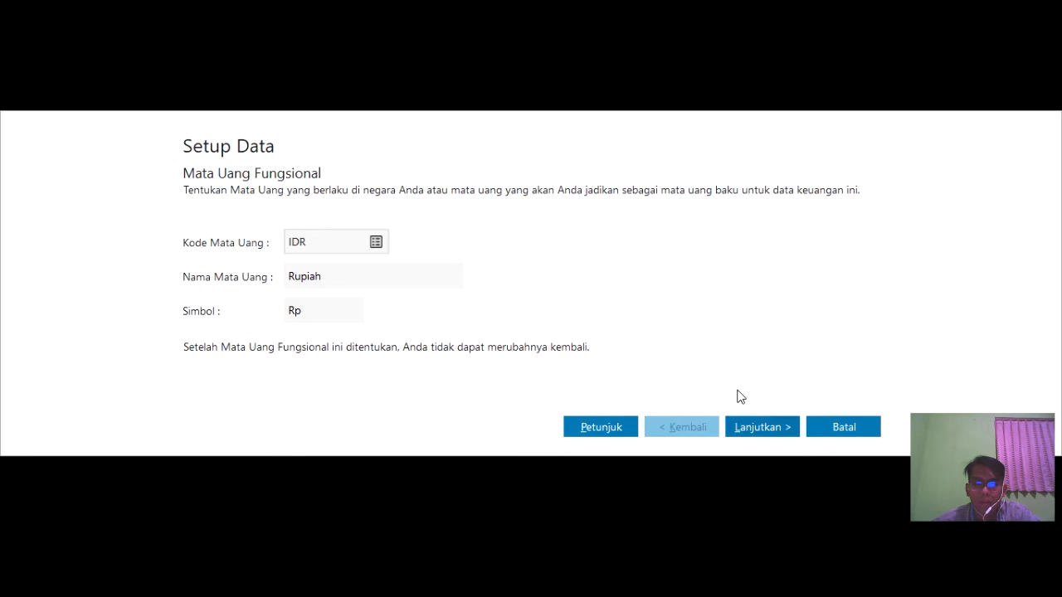
- Enter 14576.9 as the USD exchange rate and finish the currency setup
{"action": "left_click", "coordinate": [751, 436]}
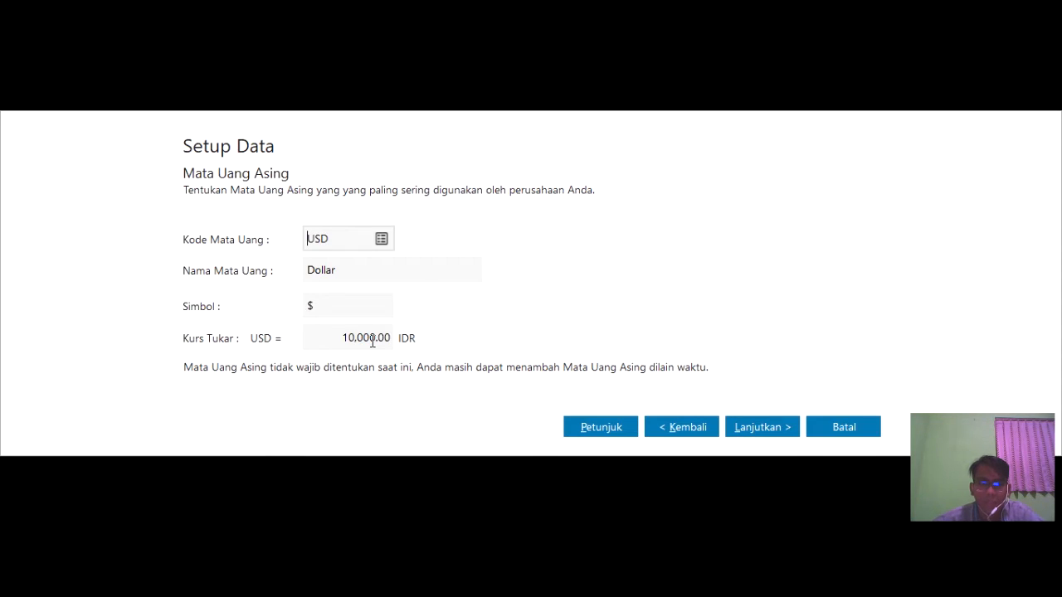
{"action": "left_click", "coordinate": [365, 343]}
{"action": "type", "text": "1"}
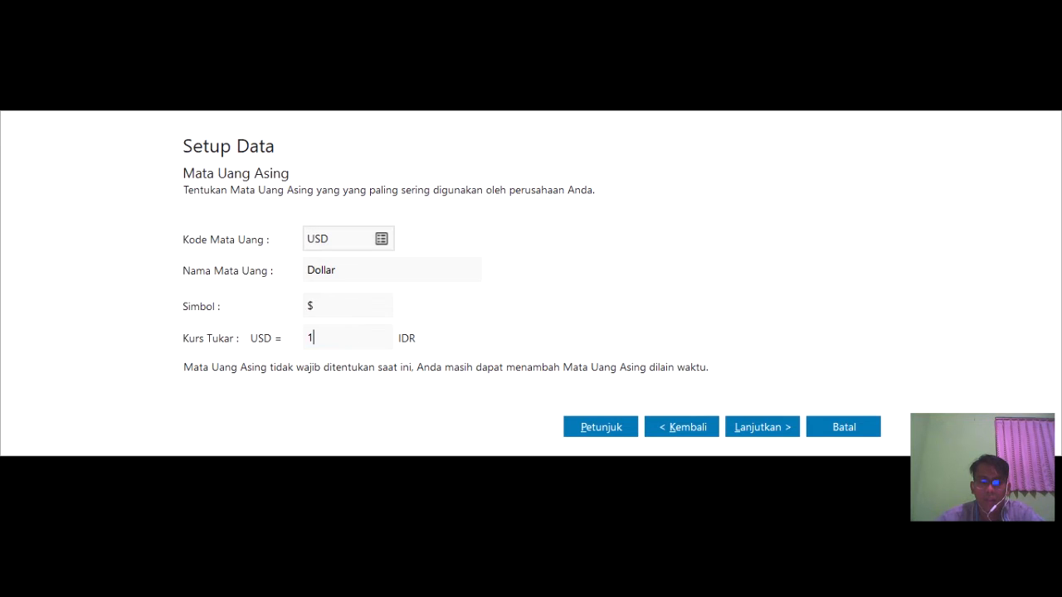
{"action": "type", "text": "4576.9"}
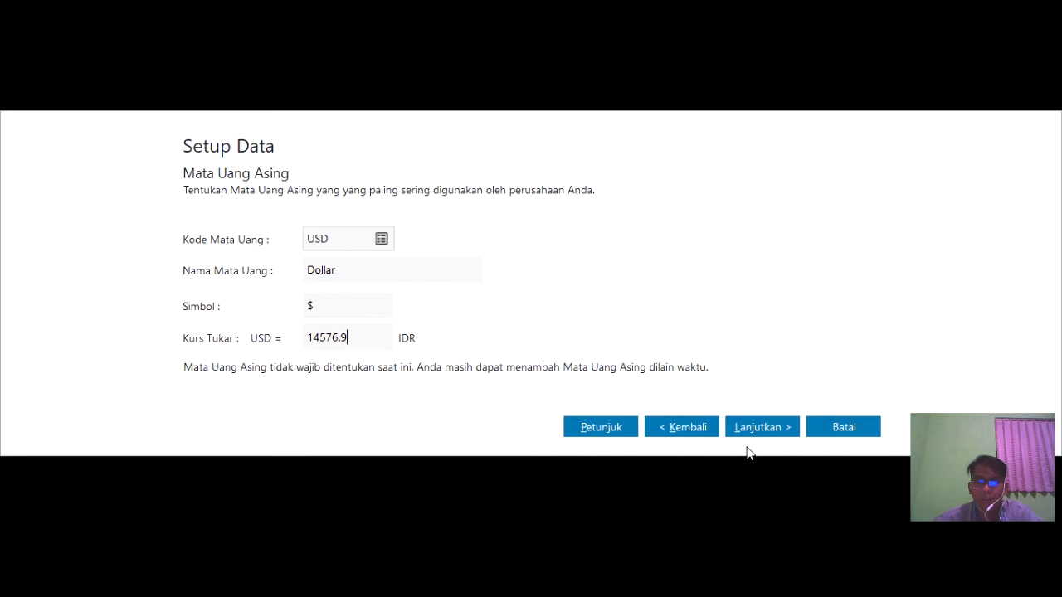
{"action": "left_click", "coordinate": [765, 428]}
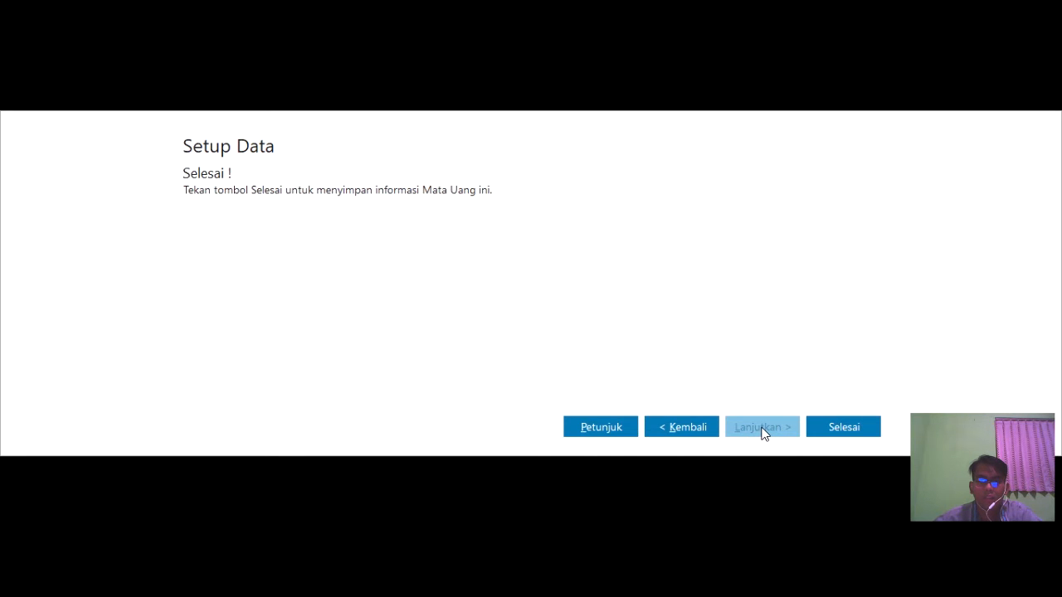
{"action": "left_click", "coordinate": [817, 420]}
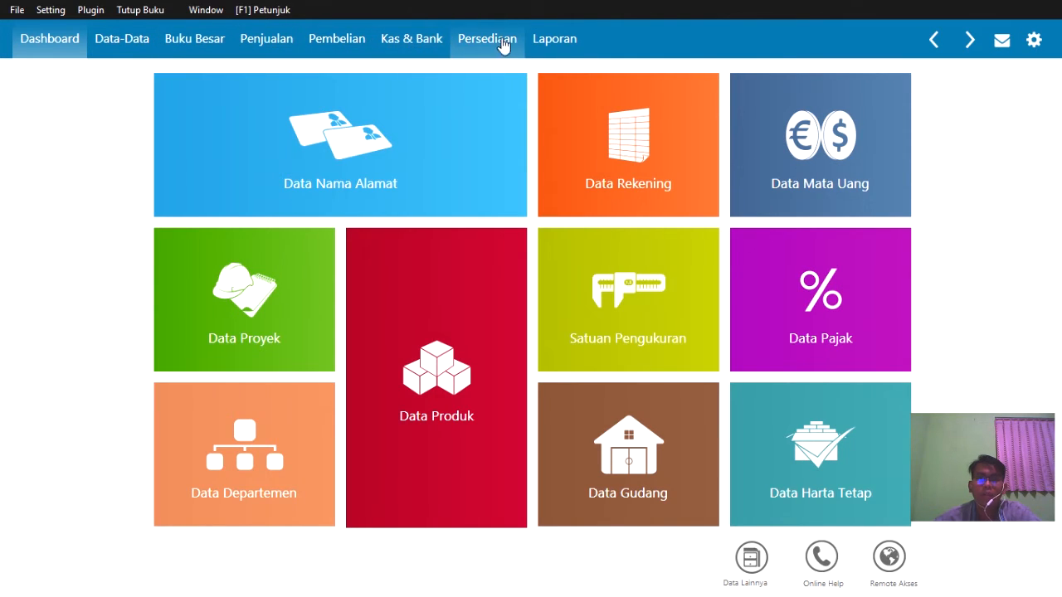
- Open the account list via Daftar Data on the Data Rekening tile
{"action": "mouse_move", "coordinate": [462, 88]}
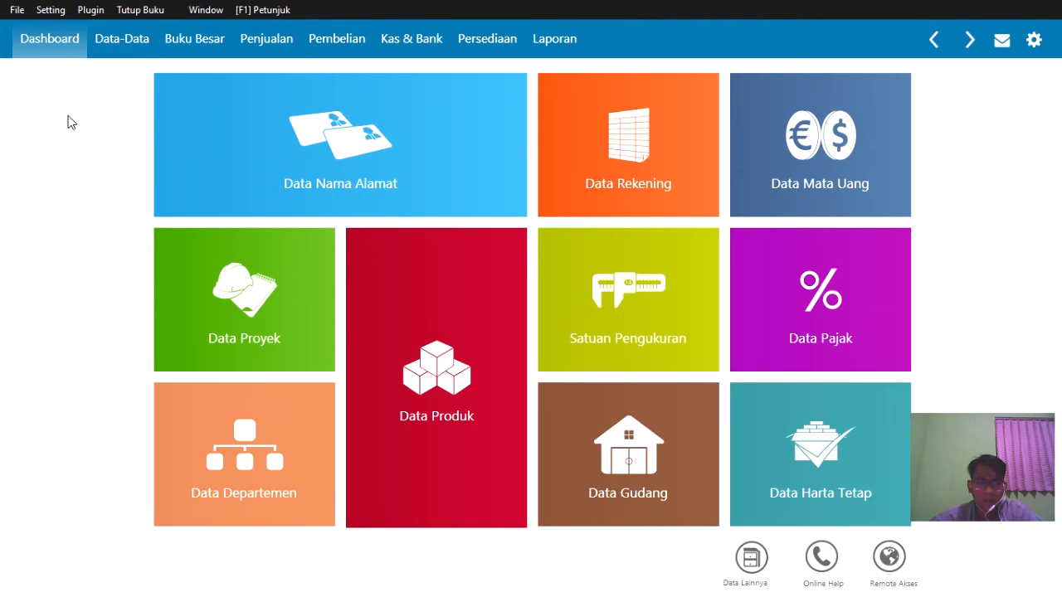
{"action": "mouse_move", "coordinate": [253, 160]}
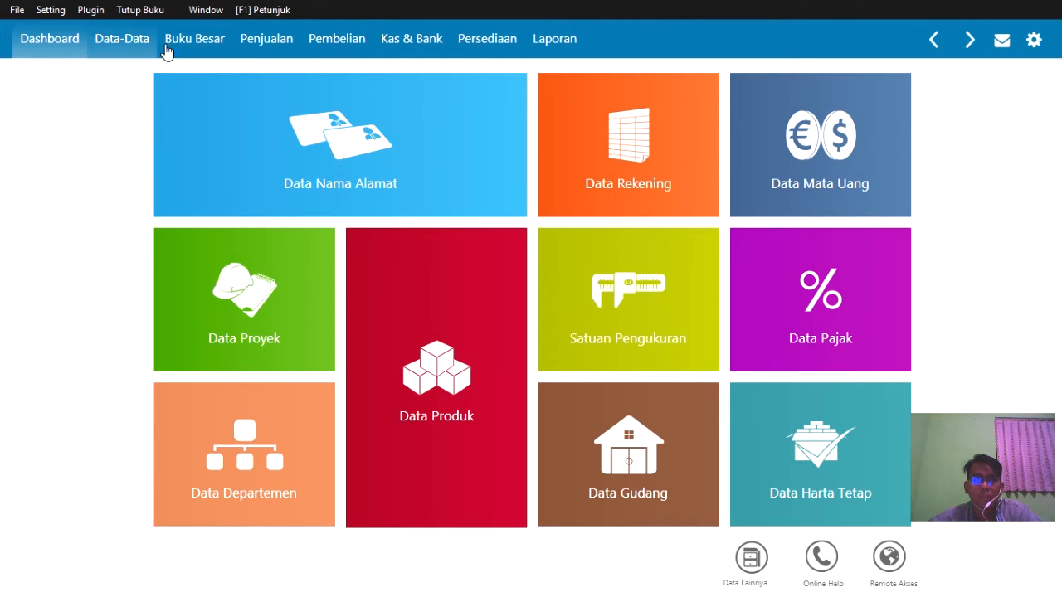
{"action": "mouse_move", "coordinate": [597, 155]}
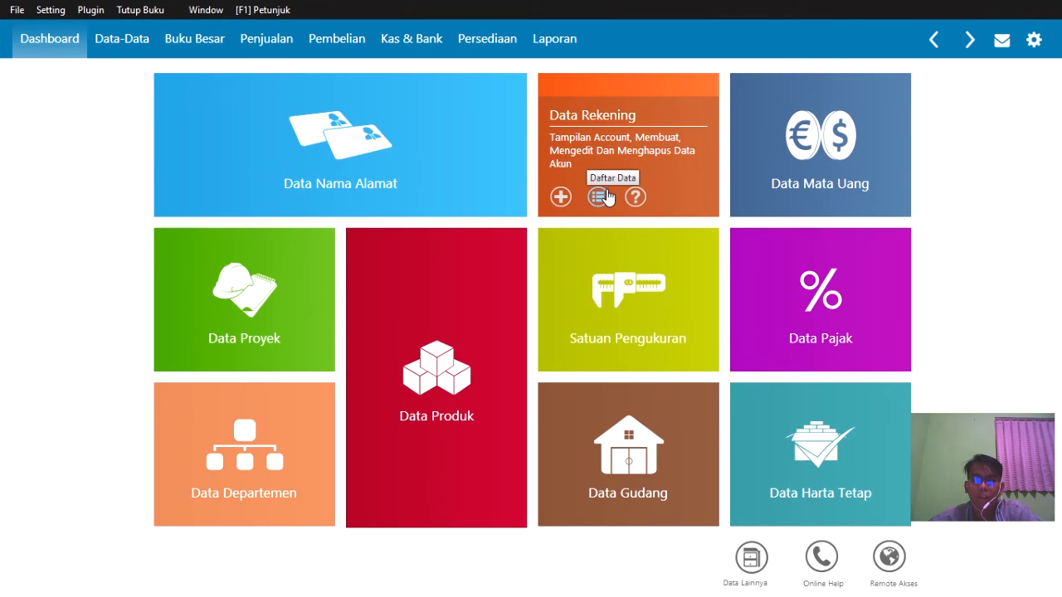
{"action": "left_click", "coordinate": [601, 196]}
- Select the Kas account in Daftar Akun and switch to the full table view
{"action": "left_click", "coordinate": [598, 196]}
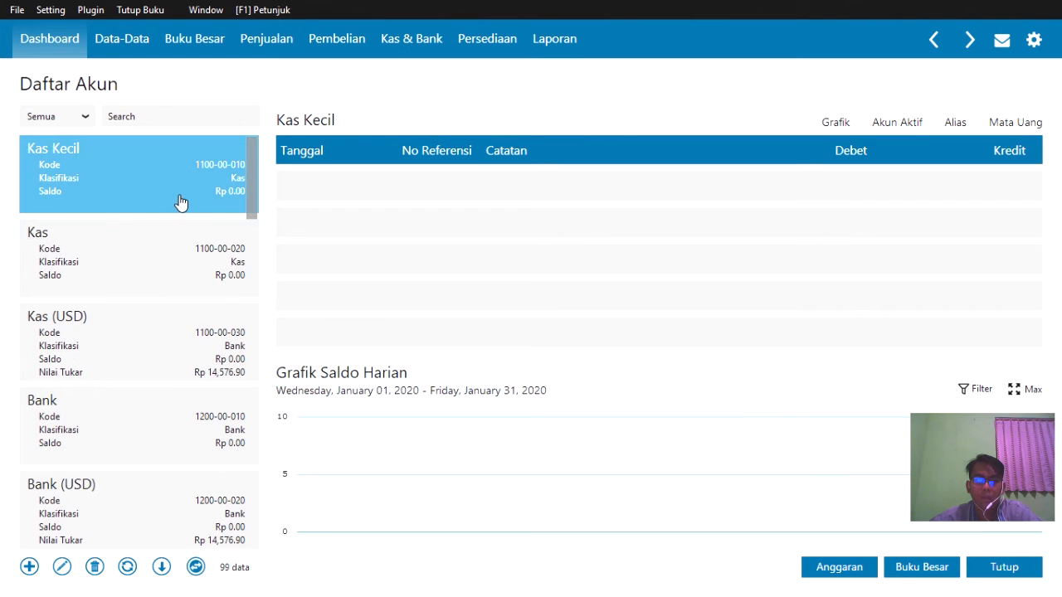
{"action": "left_click", "coordinate": [165, 233]}
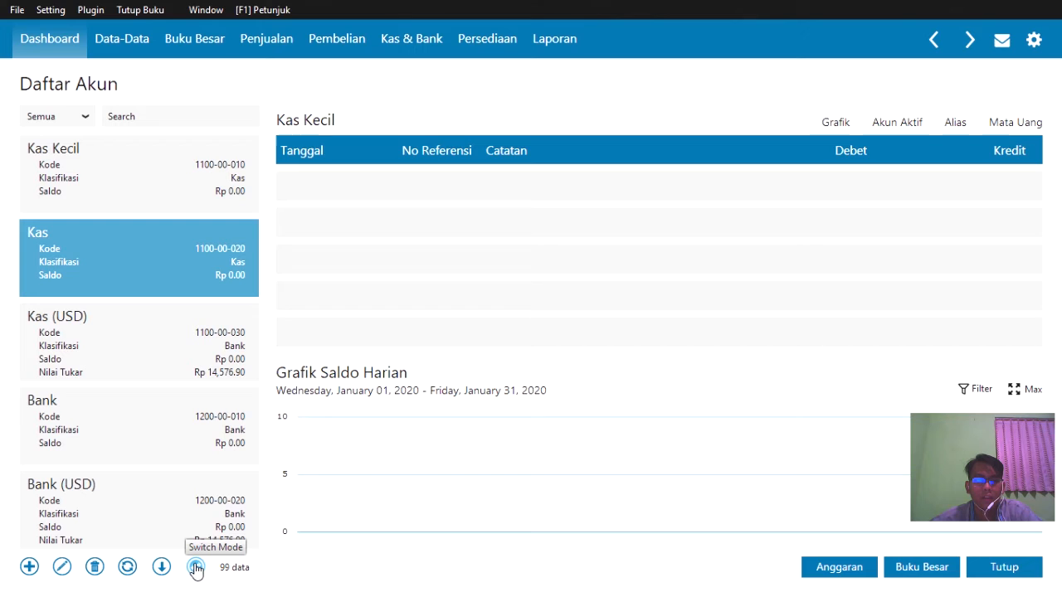
{"action": "left_click", "coordinate": [196, 567]}
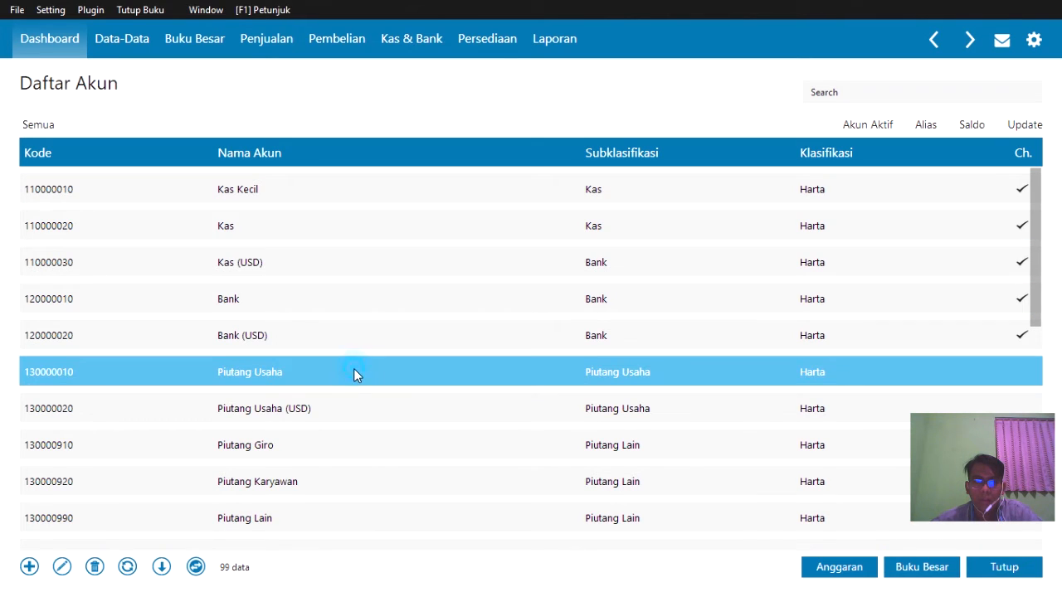
- Open the Piutang Usaha account 1300-00-010 for editing, dismissing the warning
{"action": "right_click", "coordinate": [353, 369]}
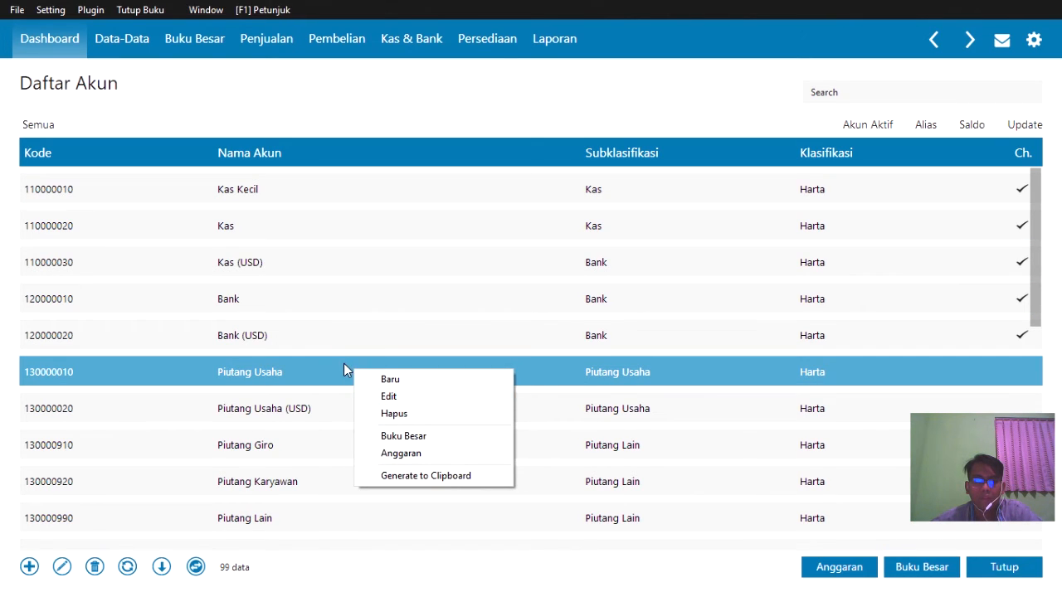
{"action": "left_click", "coordinate": [400, 399]}
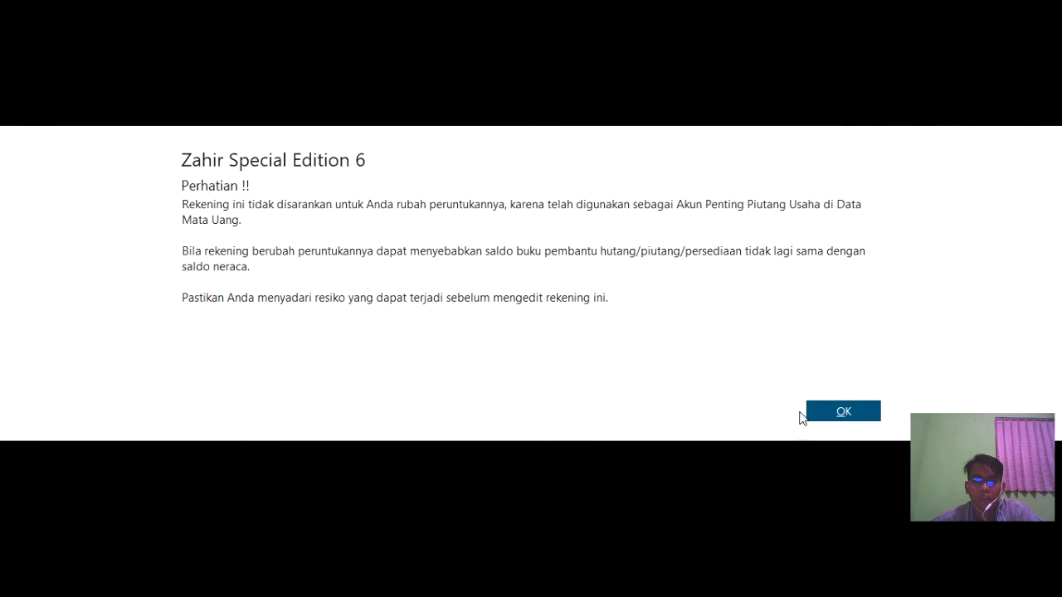
{"action": "left_click", "coordinate": [826, 412]}
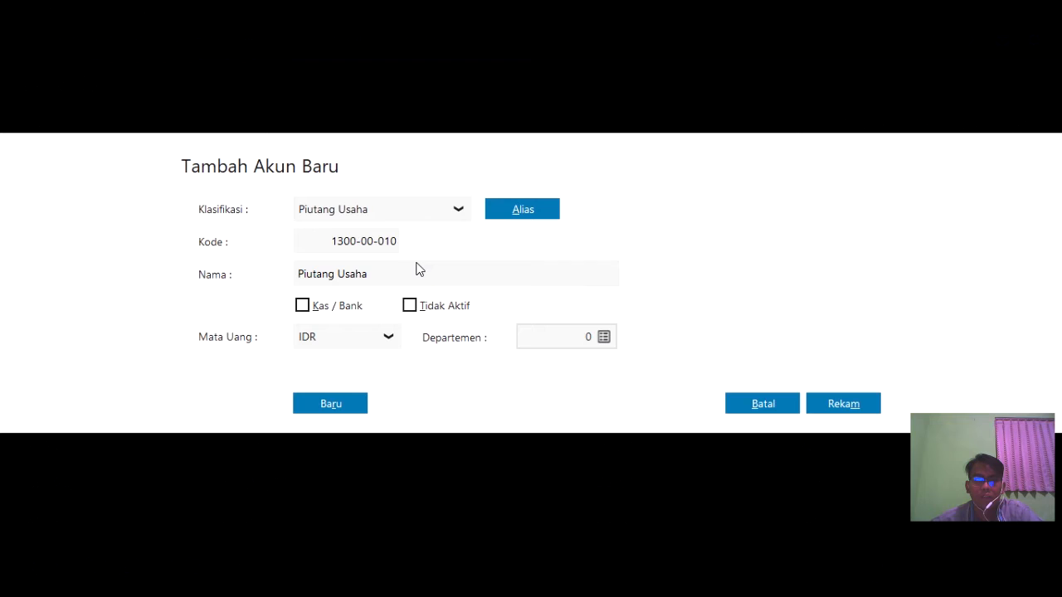
- Rename the account to Piutang Dagang and record it
{"action": "left_click", "coordinate": [416, 264]}
{"action": "left_click", "coordinate": [408, 276]}
{"action": "left_click", "coordinate": [409, 275]}
{"action": "key", "text": "BackSpace"}
{"action": "key", "text": "BackSpace"}
{"action": "key", "text": "BackSpace"}
{"action": "key", "text": "BackSpace"}
{"action": "key", "text": "BackSpace"}
{"action": "type", "text": "Dagang"}
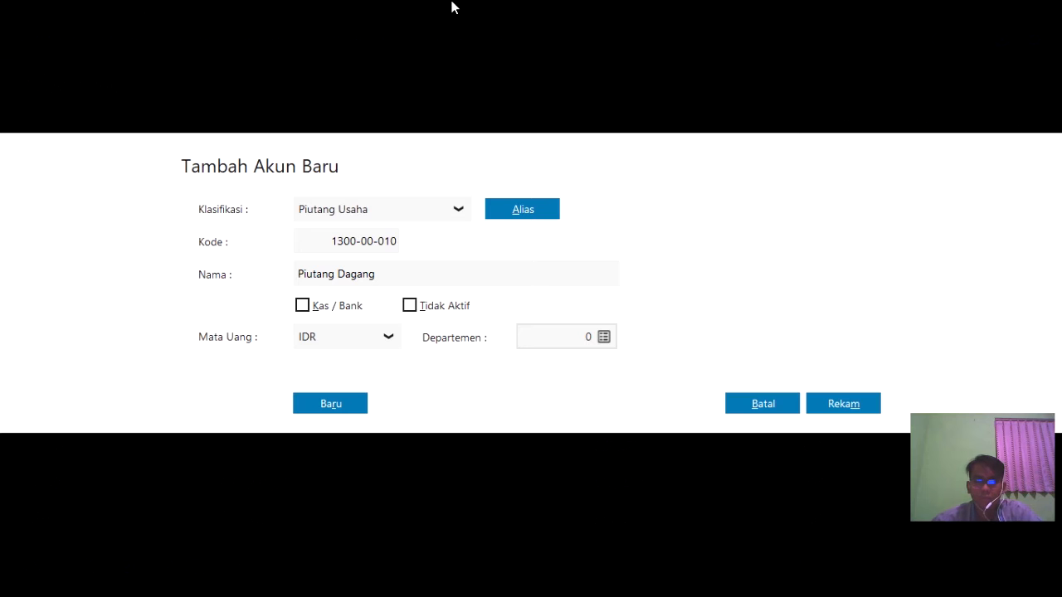
{"action": "left_click", "coordinate": [847, 407]}
{"action": "scroll", "coordinate": [377, 398], "scroll_direction": "down", "scroll_amount": 10}
{"action": "scroll", "coordinate": [380, 415], "scroll_direction": "up", "scroll_amount": 7}
{"action": "scroll", "coordinate": [367, 392], "scroll_direction": "up", "scroll_amount": 5}
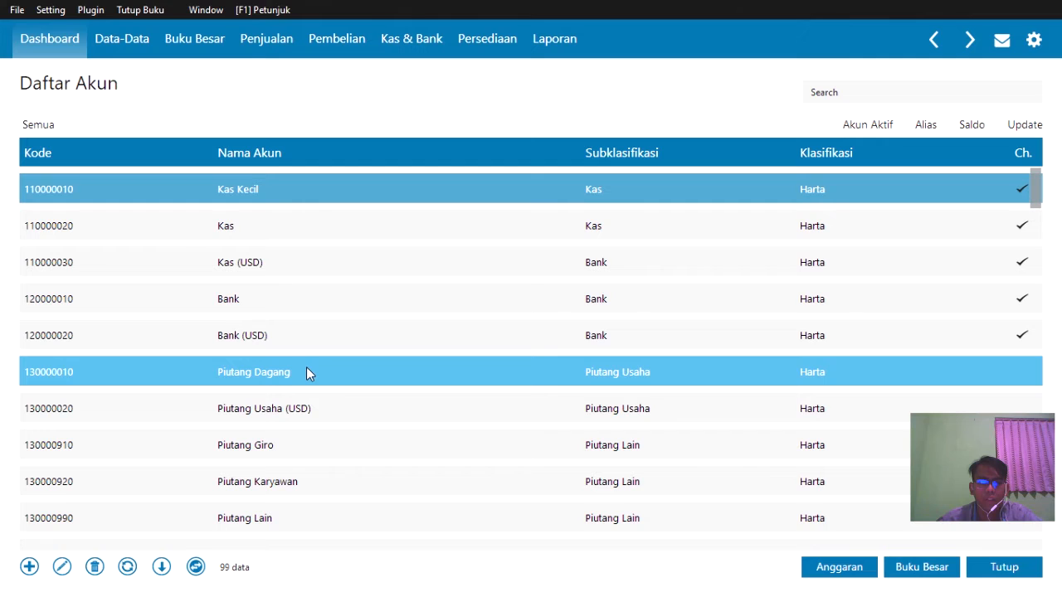
{"action": "key", "text": "Down"}
{"action": "key", "text": "Down"}
{"action": "key", "text": "Down"}
{"action": "key", "text": "Down"}
{"action": "key", "text": "Down"}
{"action": "key", "text": "Down"}
{"action": "key", "text": "Down"}
{"action": "key", "text": "Down"}
{"action": "key", "text": "Down"}
{"action": "key", "text": "Down"}
{"action": "key", "text": "Down"}
{"action": "key", "text": "Down"}
{"action": "key", "text": "Down"}
{"action": "key", "text": "Down"}
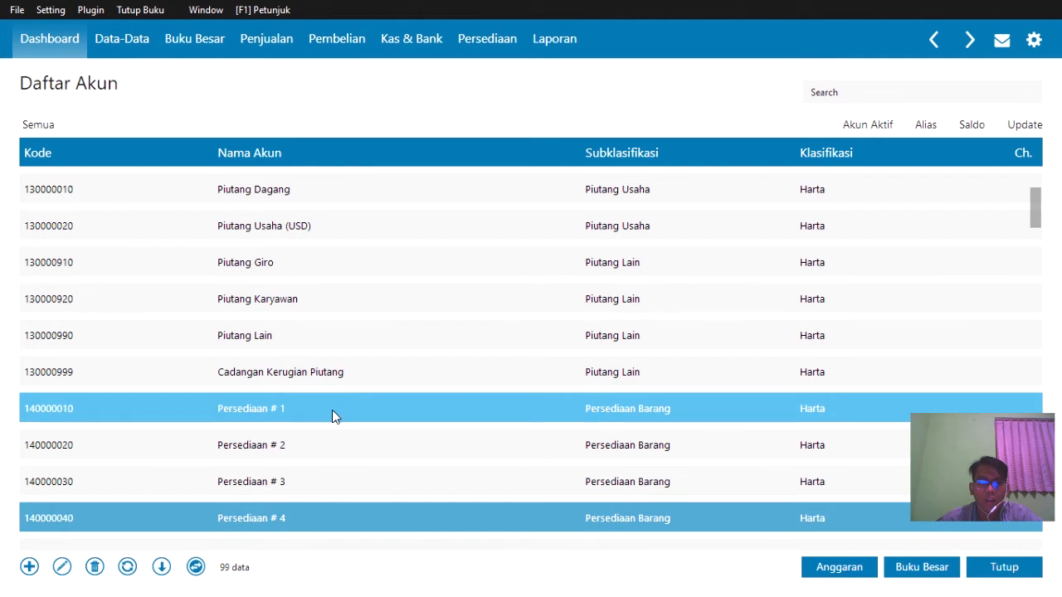
- Rename inventory account Persediaan # 1 to Persediaan Handphone and save it
{"action": "left_click", "coordinate": [331, 412]}
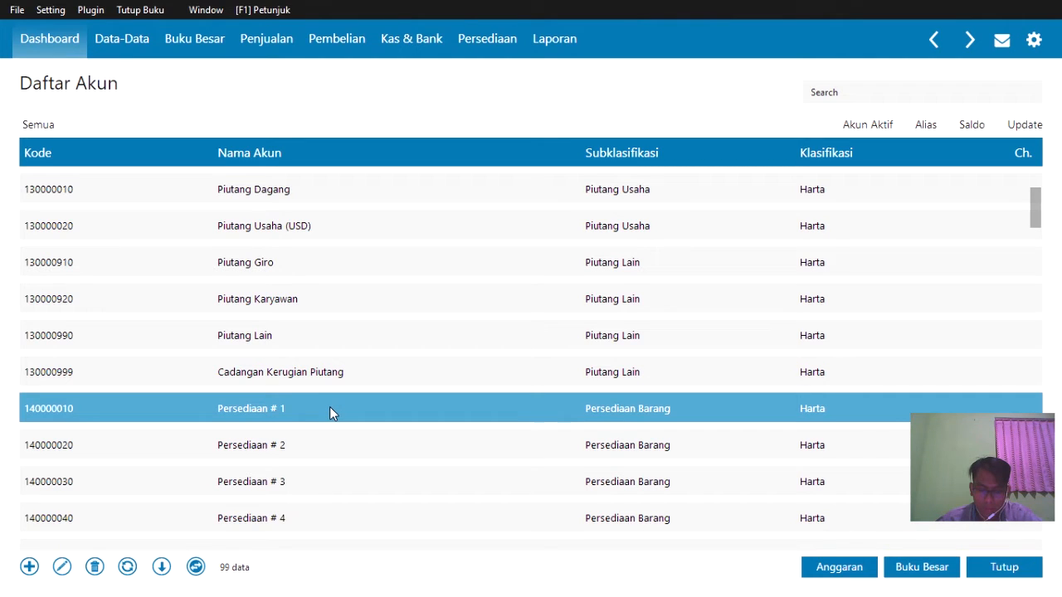
{"action": "right_click", "coordinate": [329, 408]}
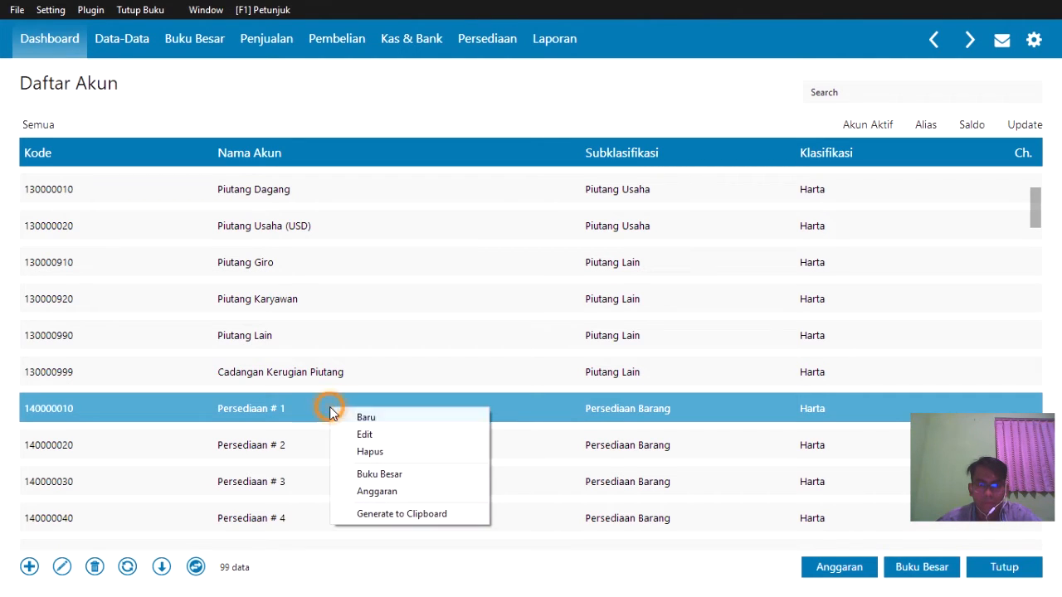
{"action": "left_click", "coordinate": [366, 436]}
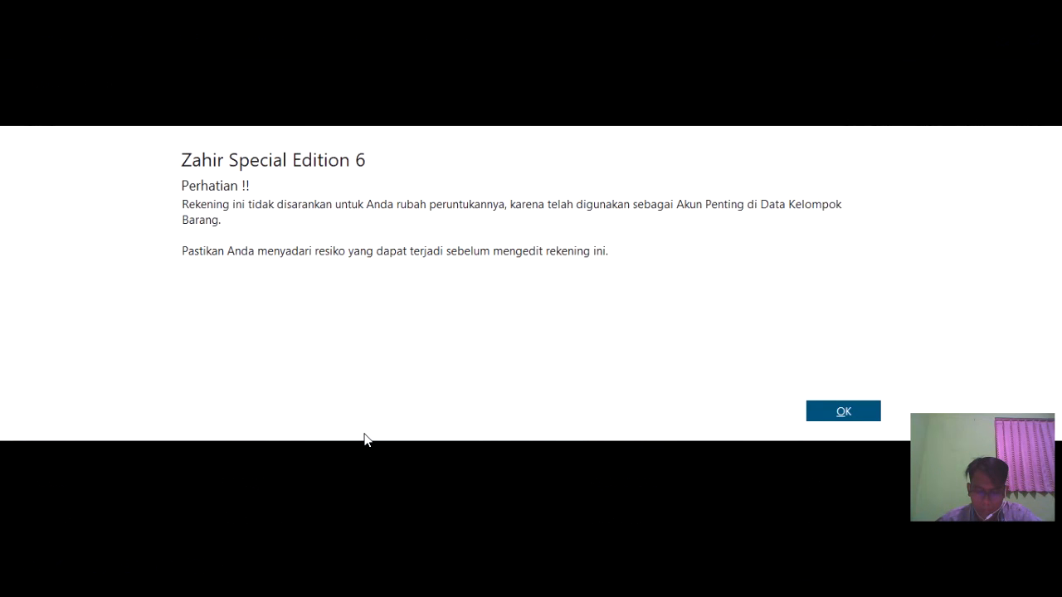
{"action": "left_click", "coordinate": [834, 414]}
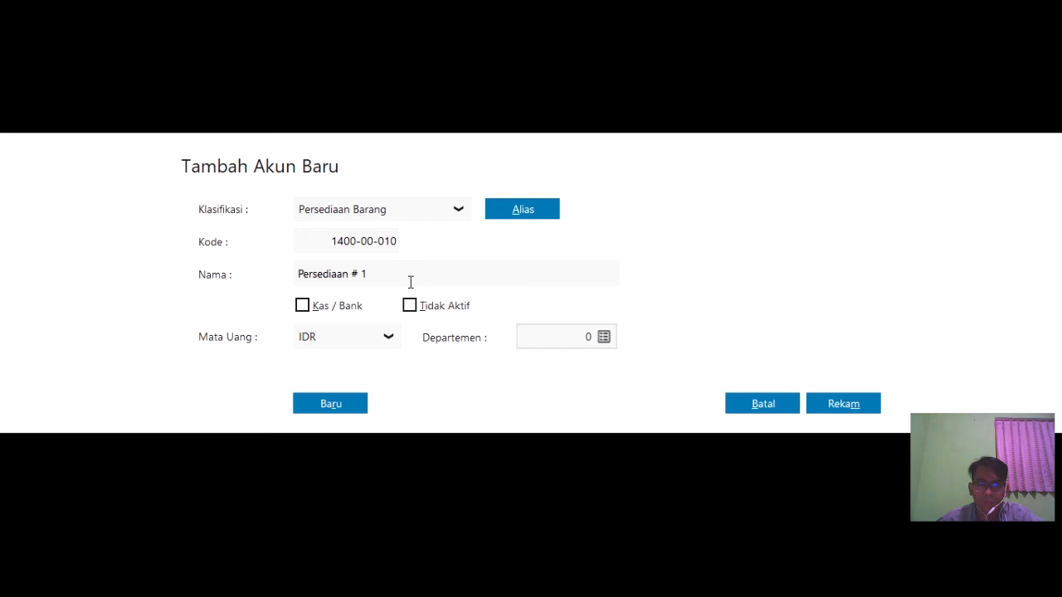
{"action": "left_click", "coordinate": [406, 277]}
{"action": "left_click", "coordinate": [405, 277]}
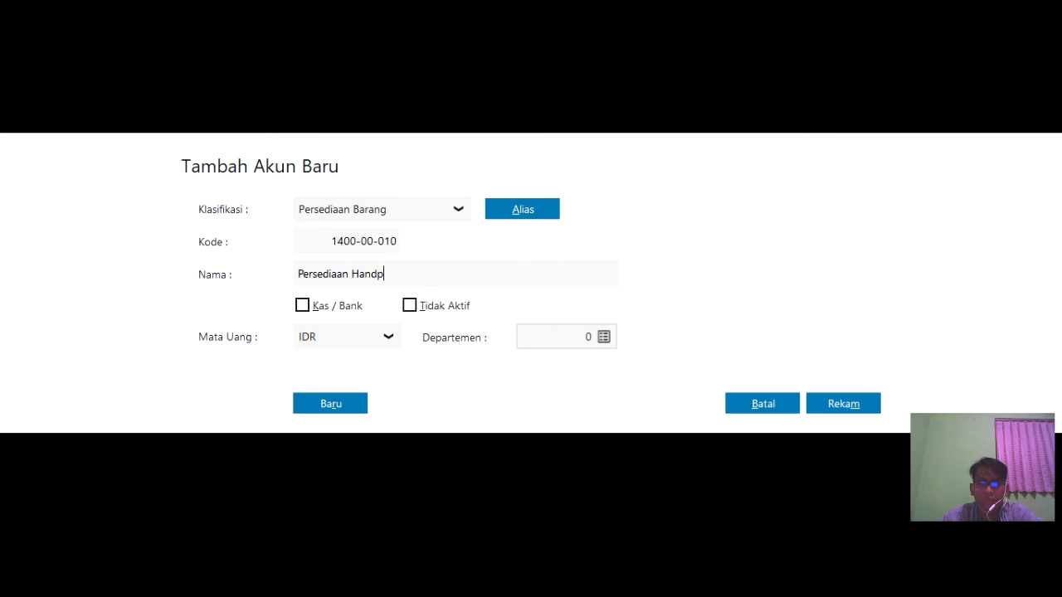
{"action": "type", "text": "Handphone"}
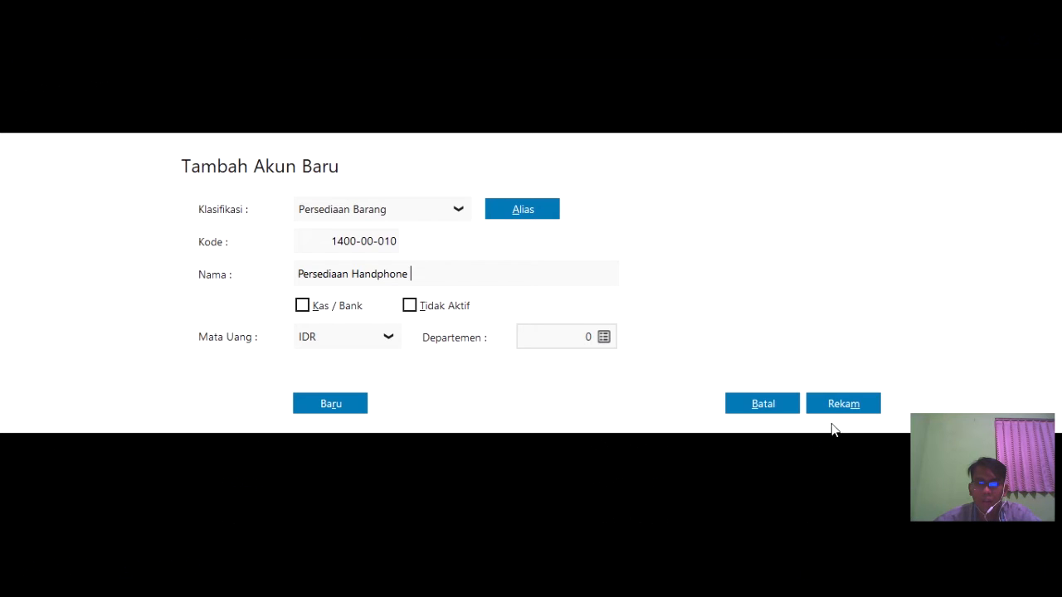
{"action": "left_click", "coordinate": [840, 406]}
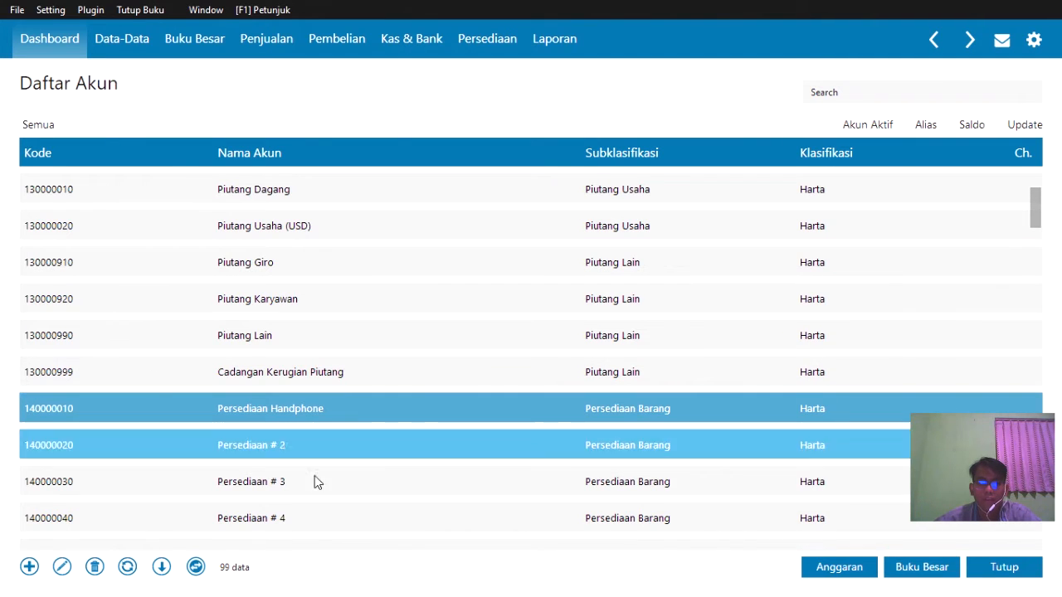
- Rename inventory account Persediaan # 2 to Persediaan Aksesoris and save it
{"action": "left_click", "coordinate": [321, 439]}
{"action": "left_click", "coordinate": [320, 445]}
{"action": "right_click", "coordinate": [319, 446]}
{"action": "left_click", "coordinate": [369, 473]}
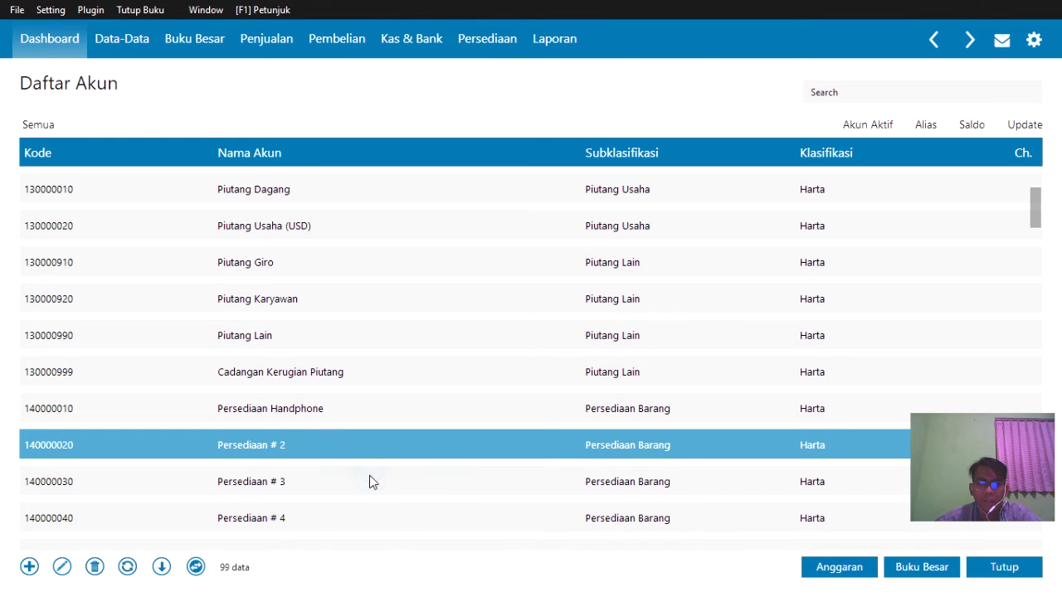
{"action": "left_click", "coordinate": [834, 417]}
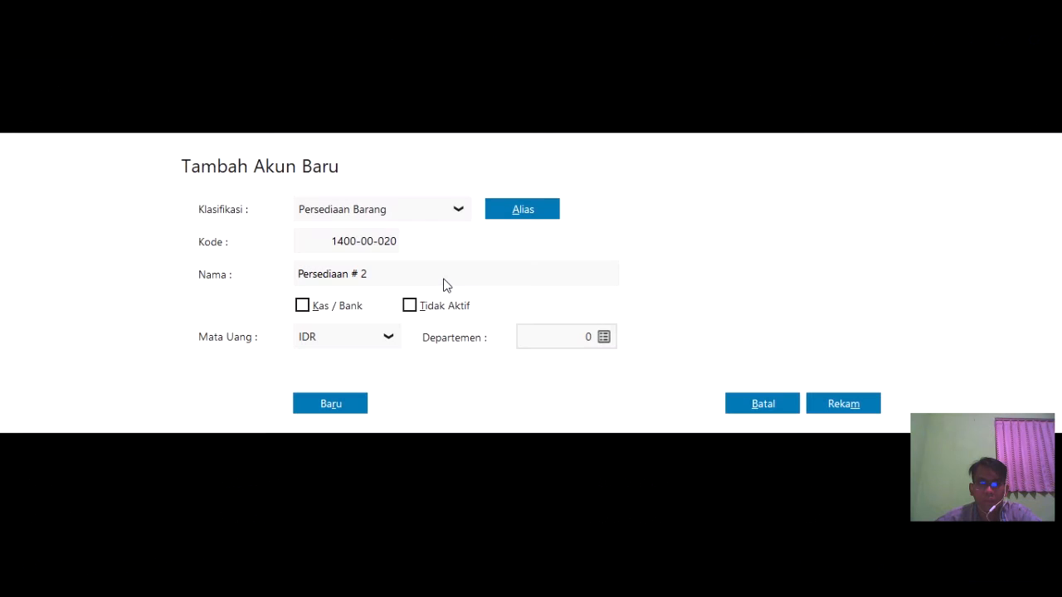
{"action": "left_click", "coordinate": [415, 275]}
{"action": "left_click", "coordinate": [407, 273]}
{"action": "key", "text": "BackSpace"}
{"action": "key", "text": "BackSpace"}
{"action": "key", "text": "BackSpace"}
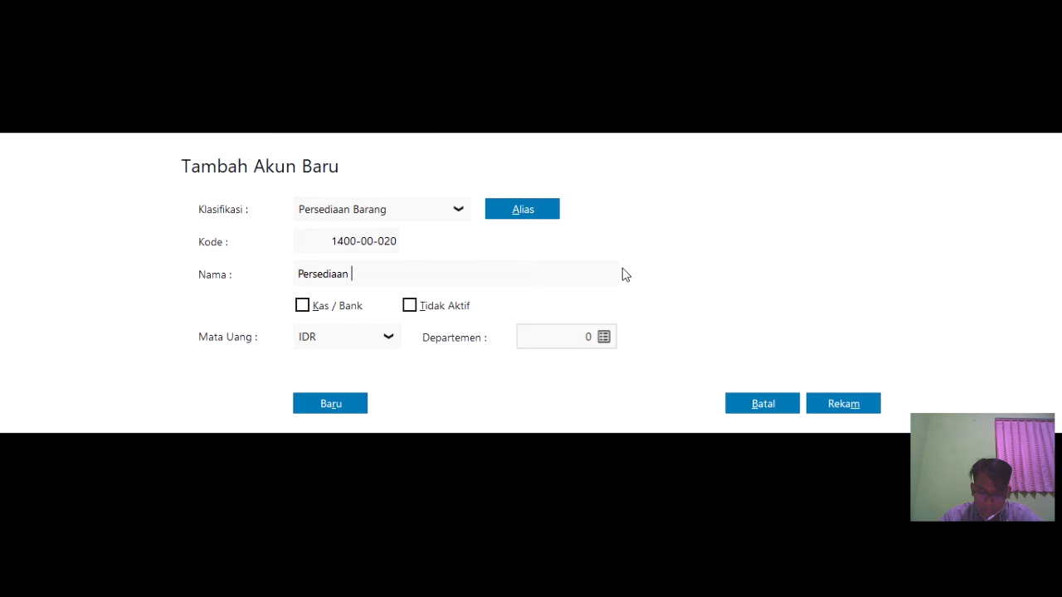
{"action": "type", "text": "AK"}
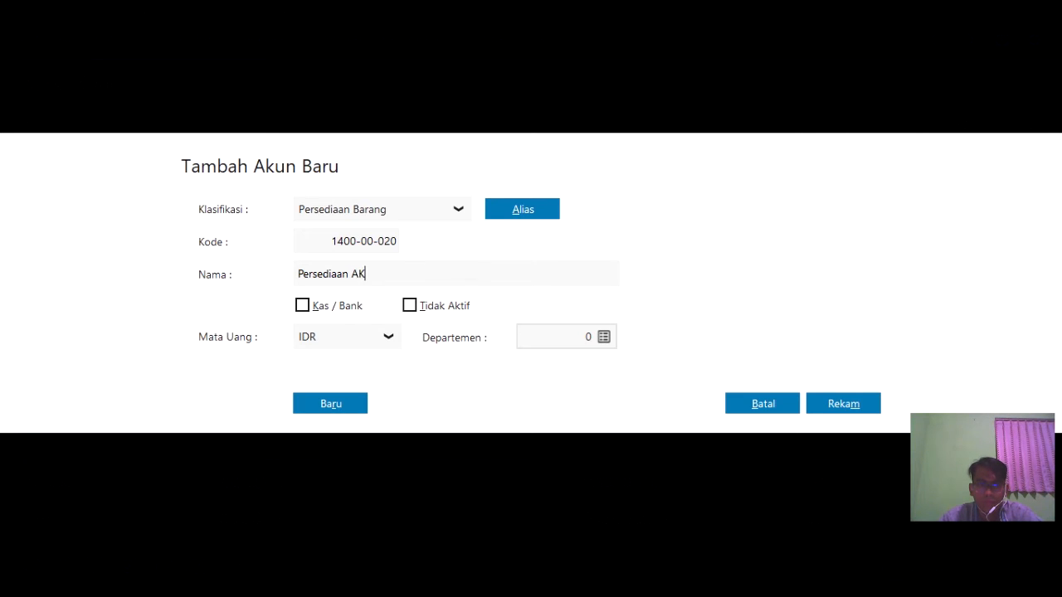
{"action": "key", "text": "BackSpace"}
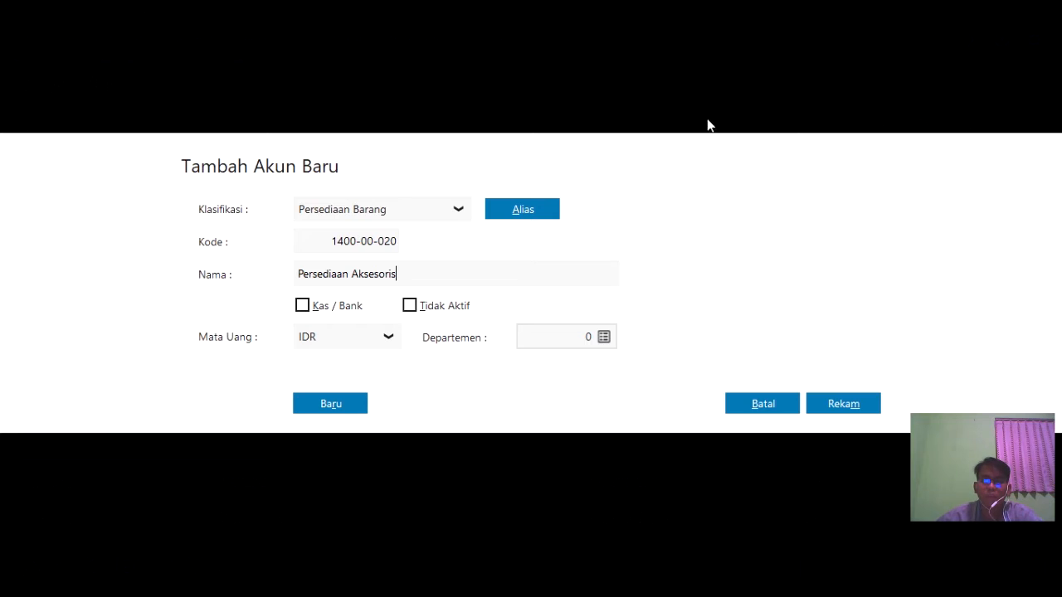
{"action": "left_click", "coordinate": [841, 399]}
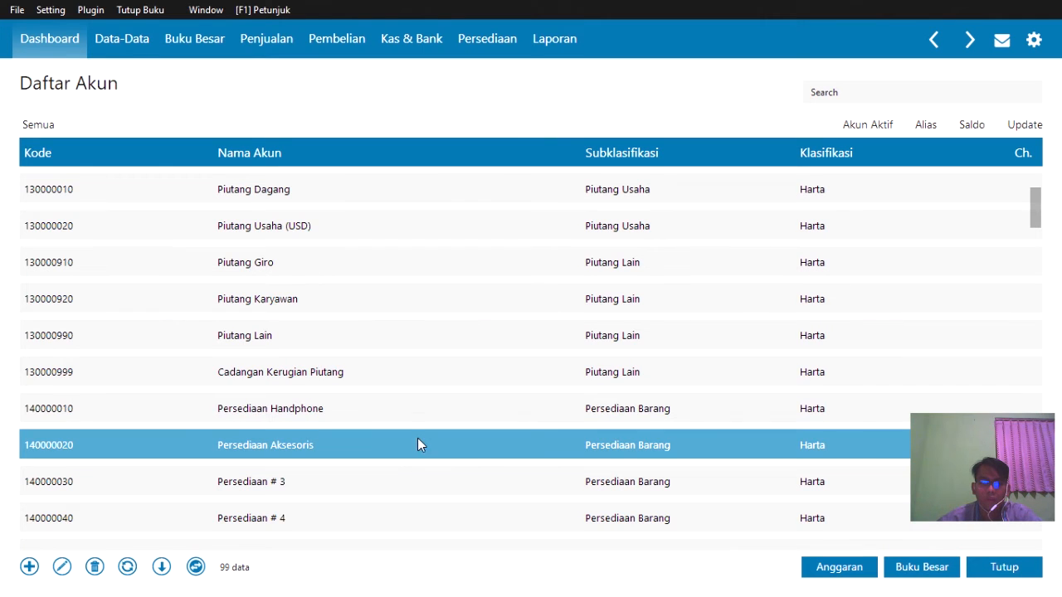
{"action": "scroll", "coordinate": [405, 426], "scroll_direction": "down", "scroll_amount": 3}
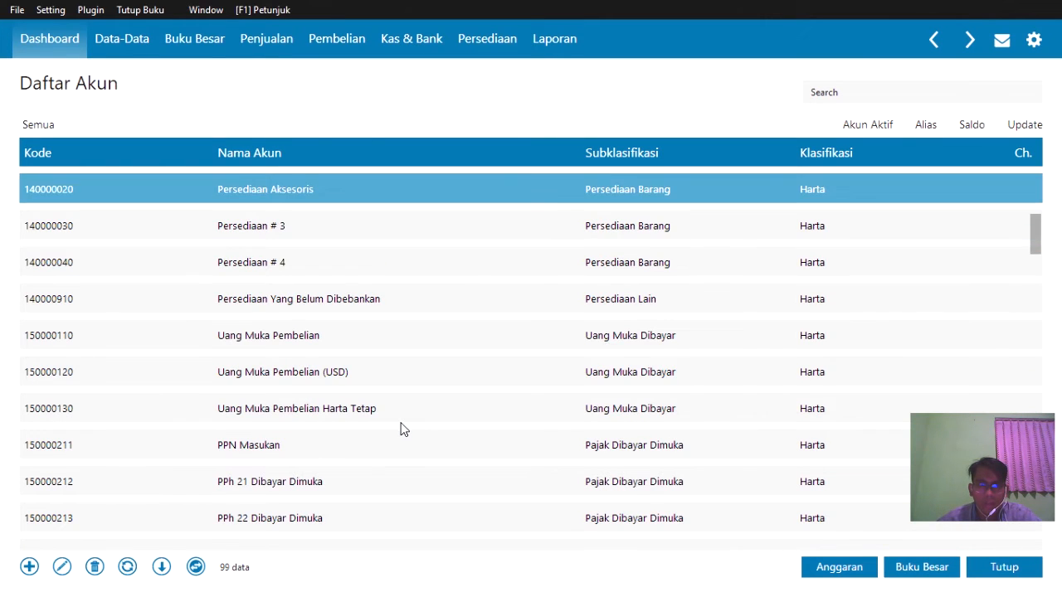
- Rename sales account Penjualan # 1 to Penjualan handphone and save it
{"action": "scroll", "coordinate": [403, 423], "scroll_direction": "up", "scroll_amount": 1}
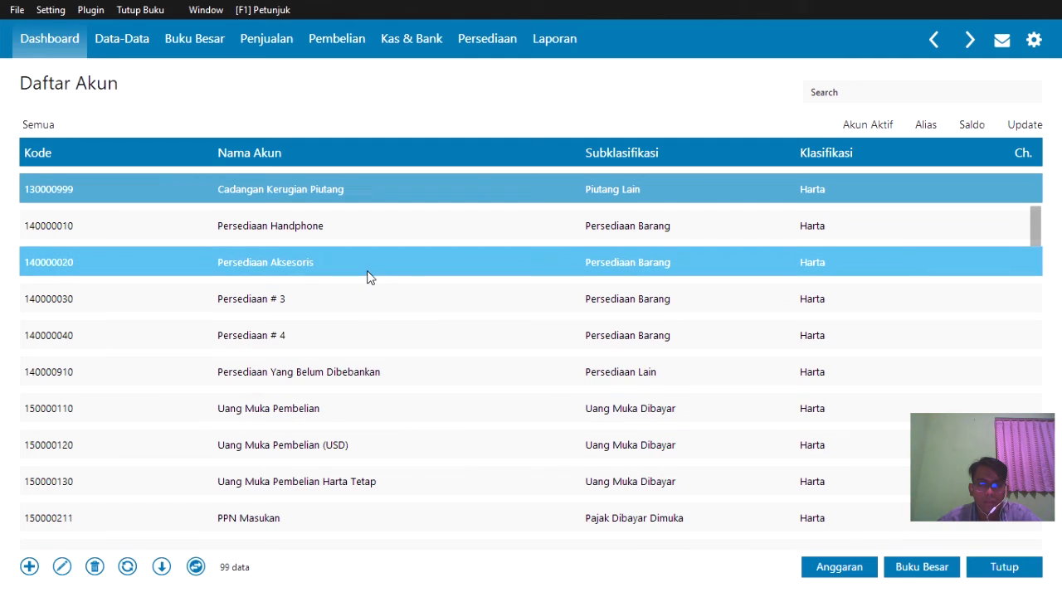
{"action": "key", "text": "Down"}
{"action": "key", "text": "Down"}
{"action": "key", "text": "Down"}
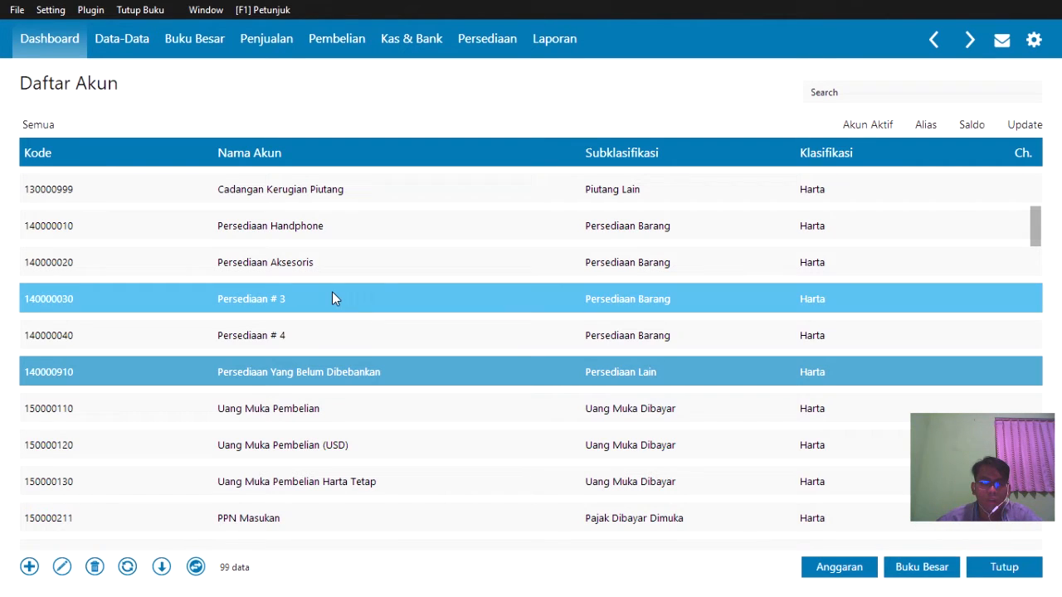
{"action": "key", "text": "Down"}
{"action": "key", "text": "Down"}
{"action": "key", "text": "Down"}
{"action": "key", "text": "Down"}
{"action": "key", "text": "Down"}
{"action": "key", "text": "Down"}
{"action": "key", "text": "Down"}
{"action": "key", "text": "Down"}
{"action": "key", "text": "Down"}
{"action": "key", "text": "Down"}
{"action": "key", "text": "Down"}
{"action": "key", "text": "Down"}
{"action": "key", "text": "Down"}
{"action": "key", "text": "Down"}
{"action": "key", "text": "Down"}
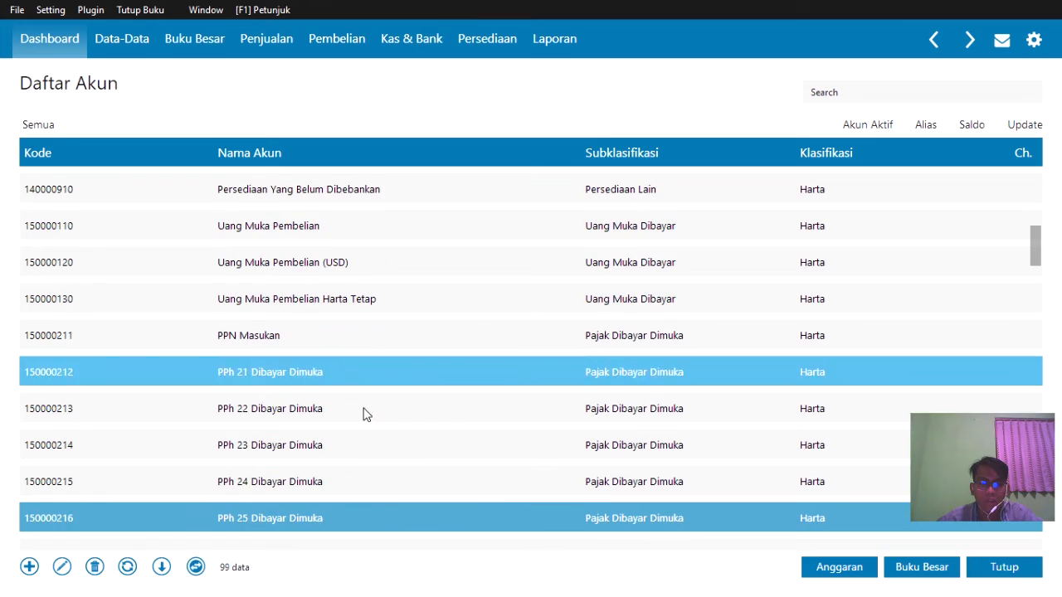
{"action": "key", "text": "Down"}
{"action": "key", "text": "Down"}
{"action": "key", "text": "Down"}
{"action": "key", "text": "Down"}
{"action": "key", "text": "Down"}
{"action": "key", "text": "Down"}
{"action": "key", "text": "Down"}
{"action": "key", "text": "Down"}
{"action": "key", "text": "Down"}
{"action": "key", "text": "Down"}
{"action": "key", "text": "Down"}
{"action": "key", "text": "Down"}
{"action": "key", "text": "Down"}
{"action": "key", "text": "Down"}
{"action": "key", "text": "Down"}
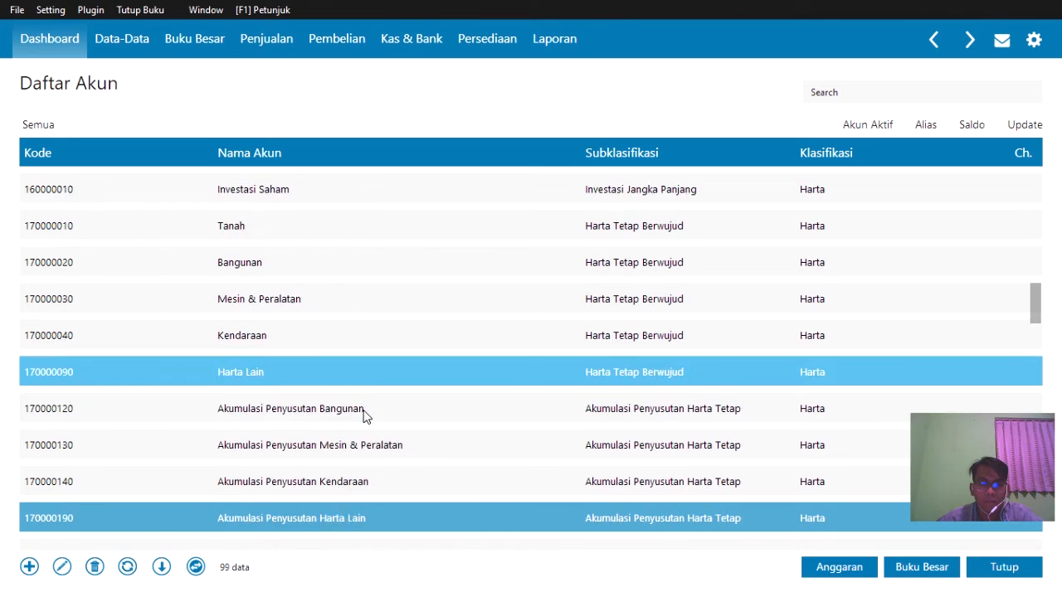
{"action": "key", "text": "Down"}
{"action": "key", "text": "Down"}
{"action": "key", "text": "Down"}
{"action": "key", "text": "Down"}
{"action": "key", "text": "Down"}
{"action": "key", "text": "Down"}
{"action": "key", "text": "Down"}
{"action": "key", "text": "Down"}
{"action": "key", "text": "Down"}
{"action": "key", "text": "Down"}
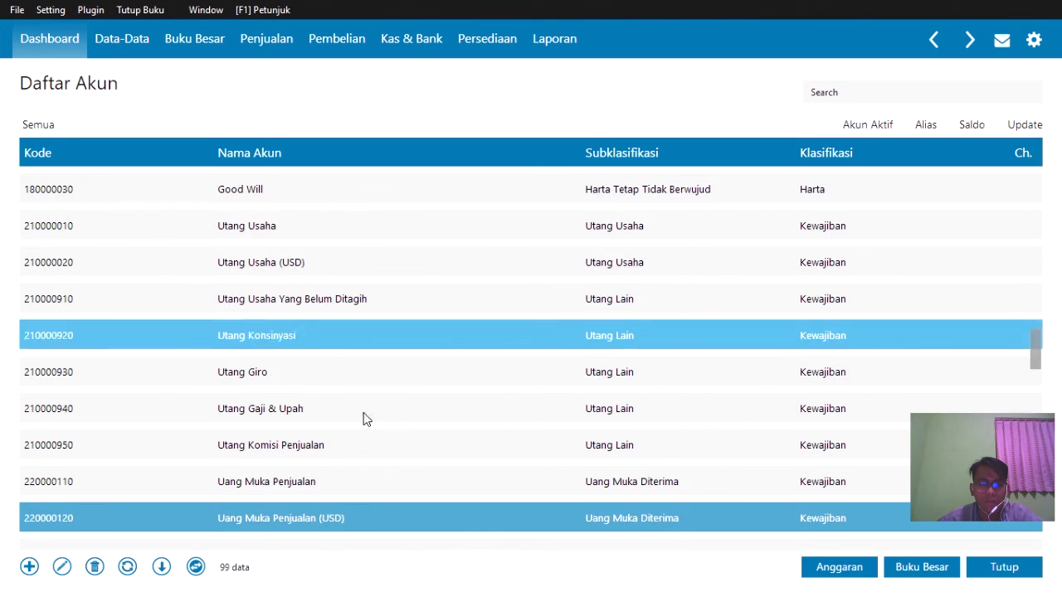
{"action": "key", "text": "Down"}
{"action": "key", "text": "Down"}
{"action": "key", "text": "Down"}
{"action": "key", "text": "Down"}
{"action": "key", "text": "Down"}
{"action": "key", "text": "Down"}
{"action": "key", "text": "Down"}
{"action": "key", "text": "Down"}
{"action": "key", "text": "Down"}
{"action": "key", "text": "Down"}
{"action": "key", "text": "Down"}
{"action": "key", "text": "Down"}
{"action": "key", "text": "Down"}
{"action": "key", "text": "Down"}
{"action": "key", "text": "Down"}
{"action": "key", "text": "Down"}
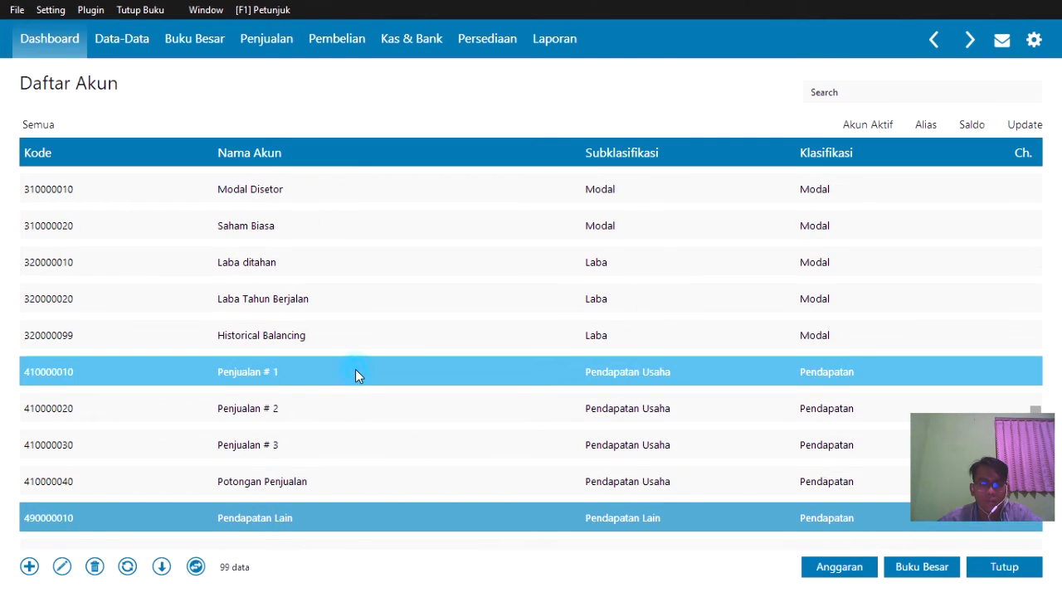
{"action": "left_click", "coordinate": [300, 371]}
{"action": "double_click", "coordinate": [300, 367]}
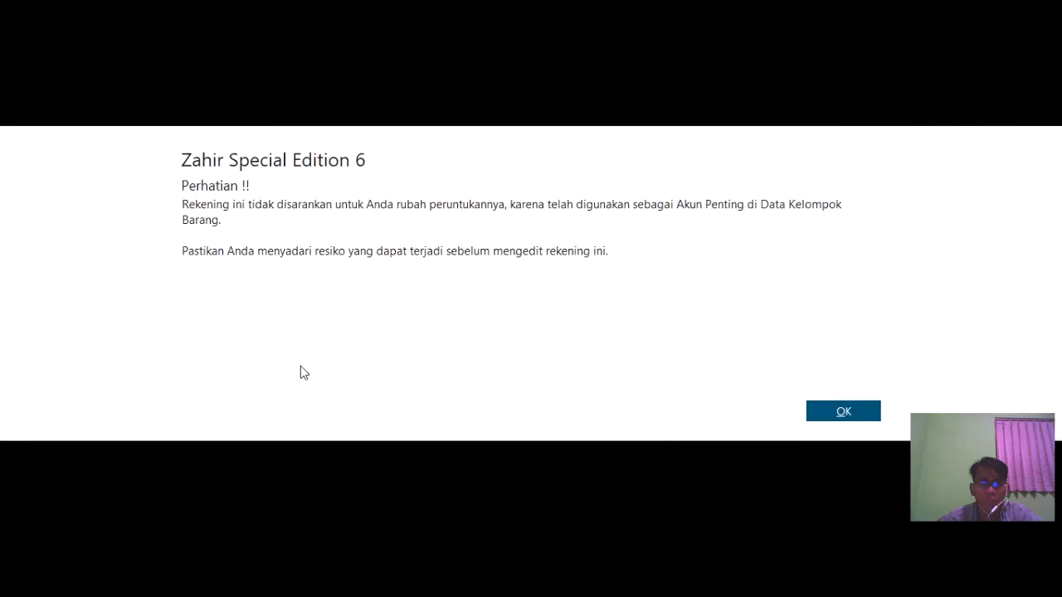
{"action": "left_click", "coordinate": [820, 410]}
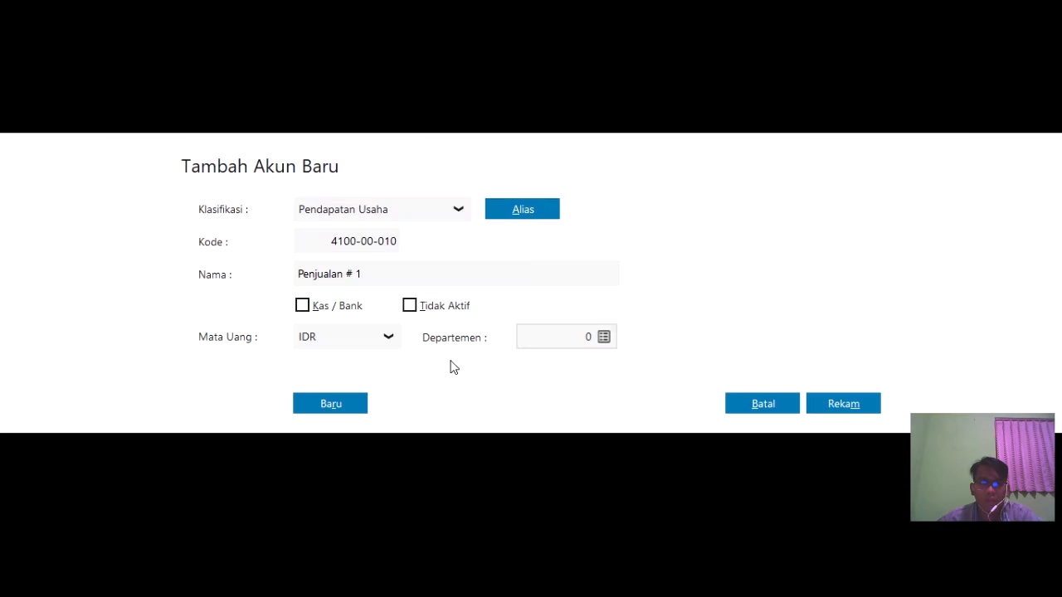
{"action": "left_click", "coordinate": [374, 272]}
{"action": "left_click", "coordinate": [379, 273]}
{"action": "key", "text": "BackSpace"}
{"action": "key", "text": "BackSpace"}
{"action": "key", "text": "BackSpace"}
{"action": "type", "text": "handphone"}
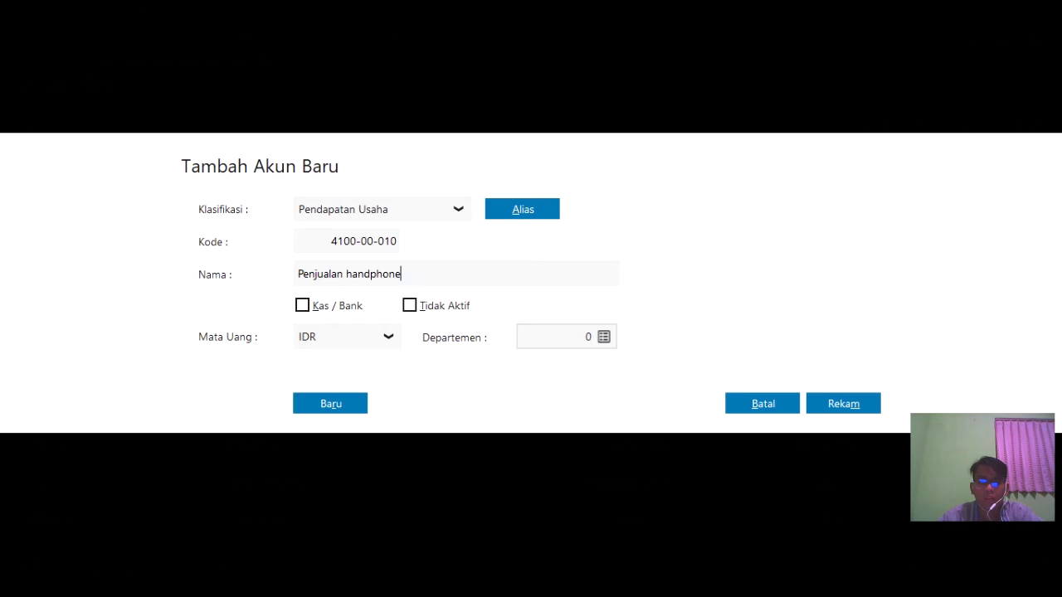
{"action": "left_click", "coordinate": [838, 403]}
- Rename sales account Penjualan # 2 to Penjualan aksesoris and save it
{"action": "left_click", "coordinate": [283, 409]}
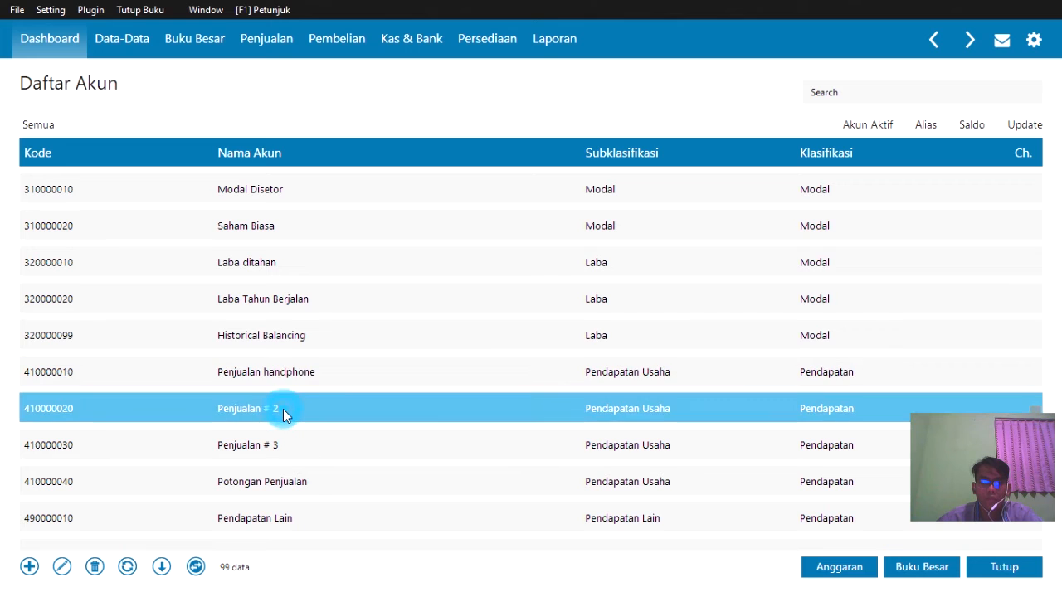
{"action": "double_click", "coordinate": [283, 409]}
{"action": "left_click", "coordinate": [869, 410]}
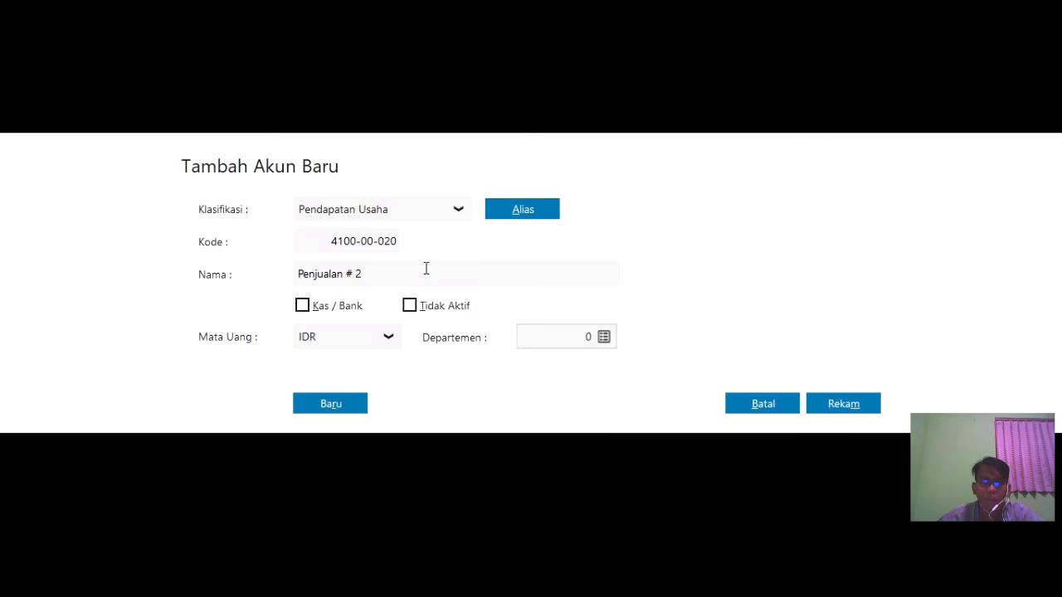
{"action": "left_click", "coordinate": [421, 276]}
{"action": "left_click", "coordinate": [420, 275]}
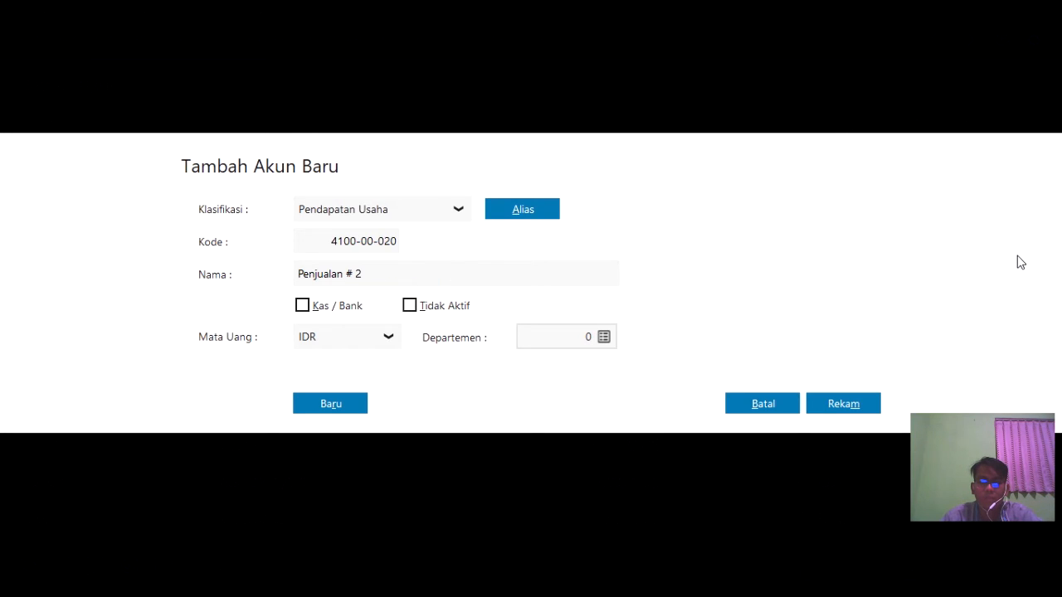
{"action": "type", "text": "aksesoris"}
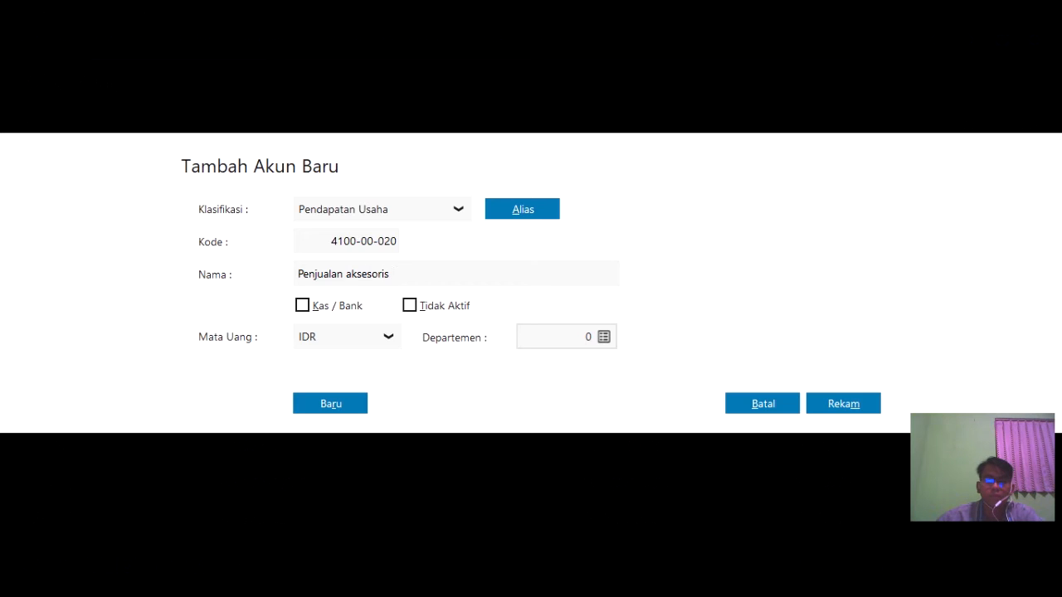
{"action": "left_click", "coordinate": [819, 408]}
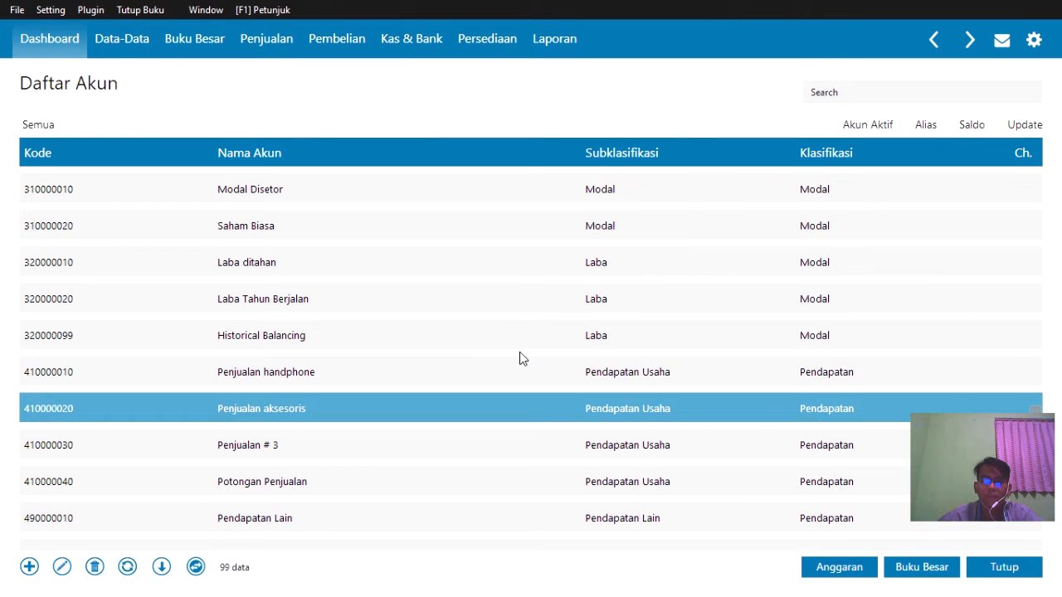
{"action": "right_click", "coordinate": [356, 370]}
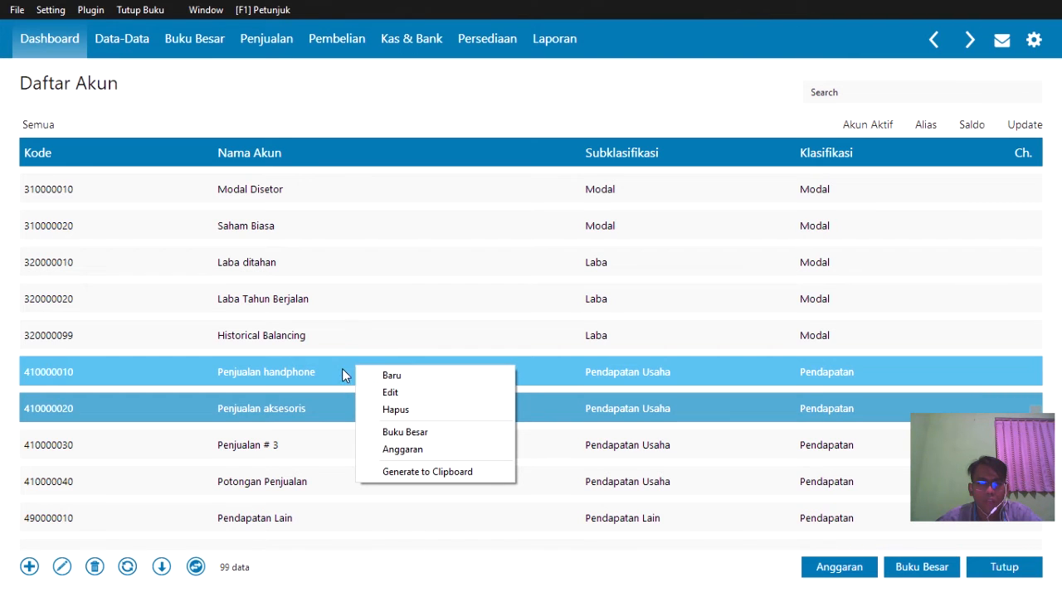
{"action": "left_click", "coordinate": [316, 369]}
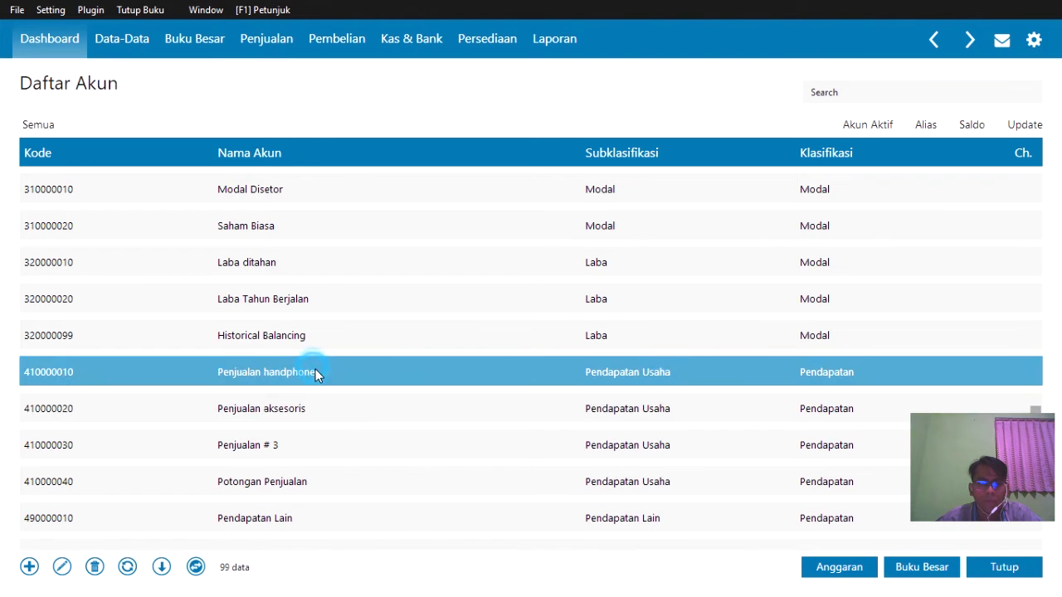
{"action": "left_click", "coordinate": [370, 404]}
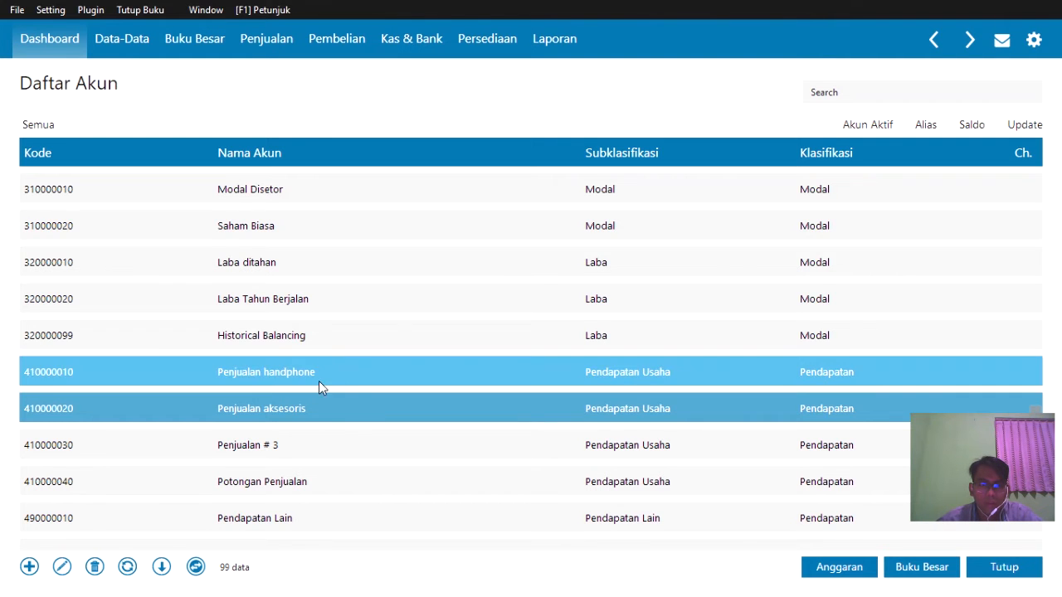
{"action": "scroll", "coordinate": [323, 411], "scroll_direction": "down", "scroll_amount": 2}
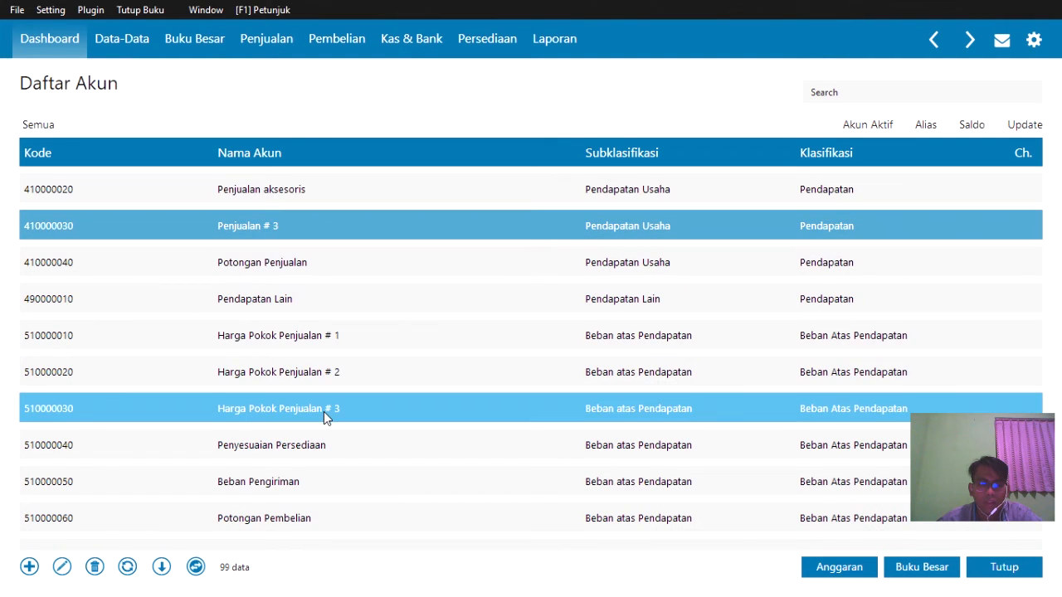
{"action": "left_click", "coordinate": [324, 335]}
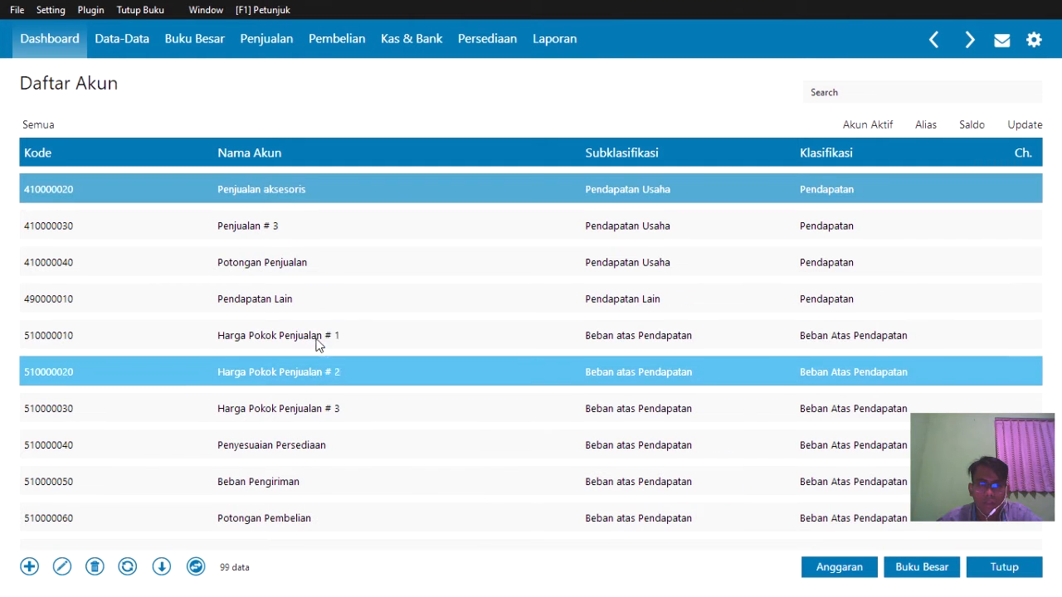
{"action": "scroll", "coordinate": [330, 374], "scroll_direction": "up", "scroll_amount": 1}
{"action": "scroll", "coordinate": [325, 372], "scroll_direction": "up", "scroll_amount": 1}
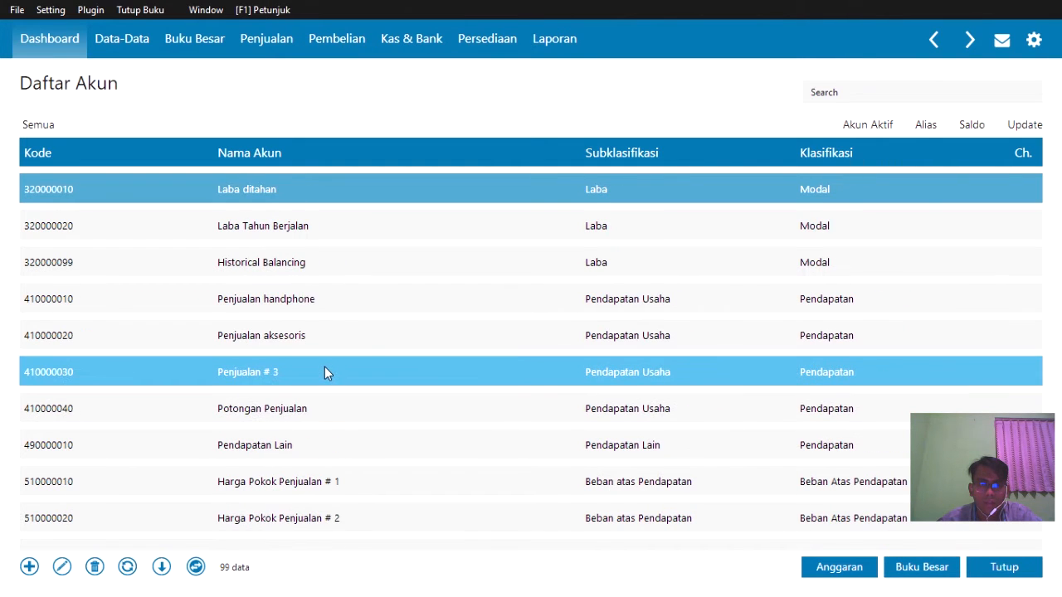
{"action": "scroll", "coordinate": [328, 404], "scroll_direction": "up", "scroll_amount": 2}
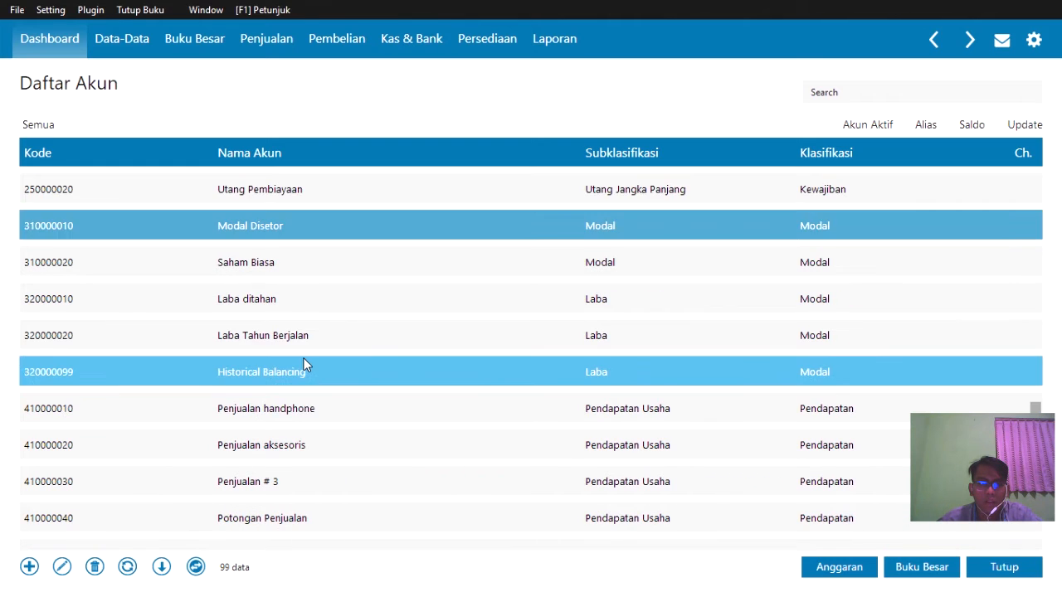
{"action": "scroll", "coordinate": [303, 367], "scroll_direction": "down", "scroll_amount": 1}
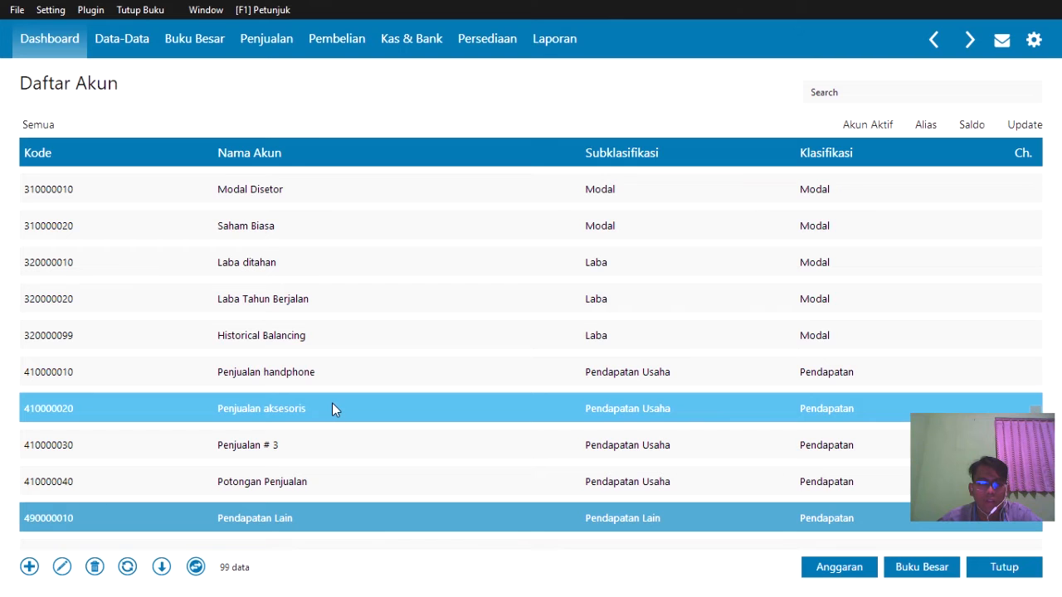
{"action": "scroll", "coordinate": [332, 407], "scroll_direction": "down", "scroll_amount": 1}
{"action": "scroll", "coordinate": [333, 367], "scroll_direction": "down", "scroll_amount": 3}
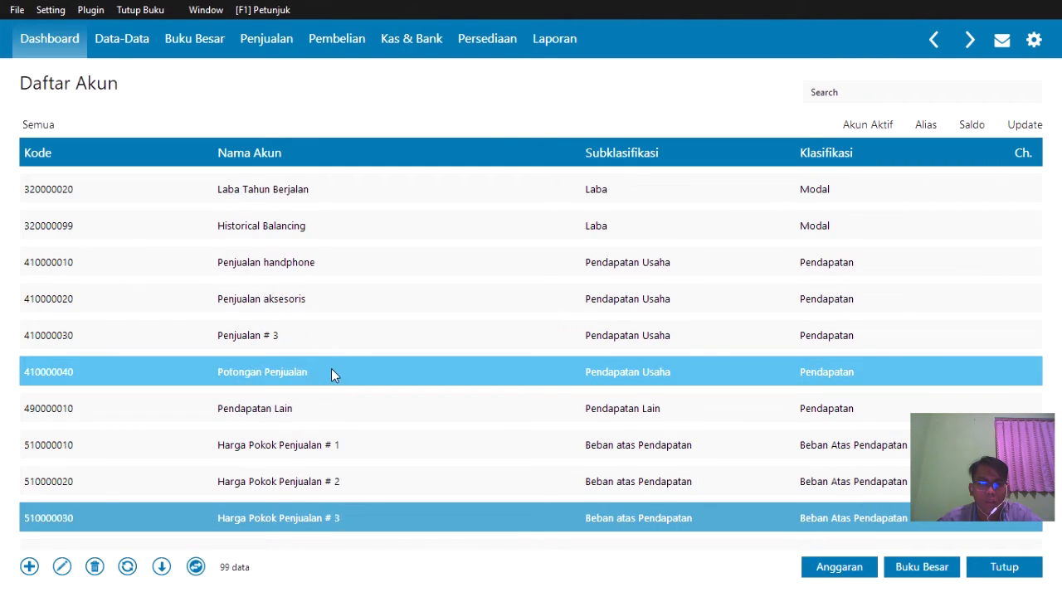
{"action": "left_click", "coordinate": [344, 412]}
- Rename account 510000010 to Harga Pokok Penjualan handphone and save it
{"action": "double_click", "coordinate": [343, 412]}
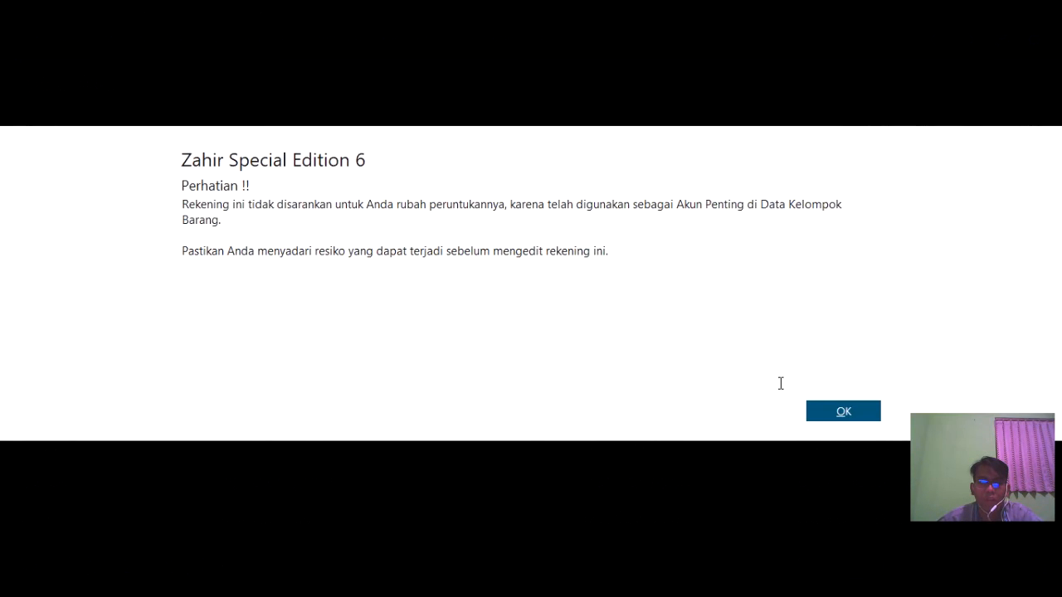
{"action": "left_click", "coordinate": [840, 410]}
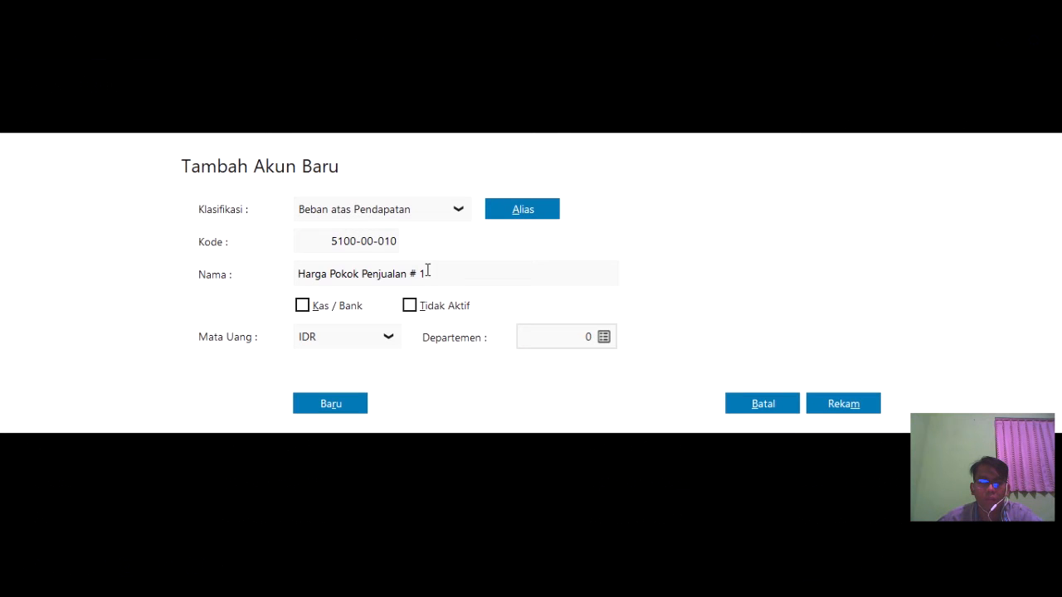
{"action": "left_click", "coordinate": [427, 270]}
{"action": "left_click", "coordinate": [427, 271]}
{"action": "key", "text": "BackSpace"}
{"action": "key", "text": "BackSpace"}
{"action": "key", "text": "BackSpace"}
{"action": "key", "text": "BackSpace"}
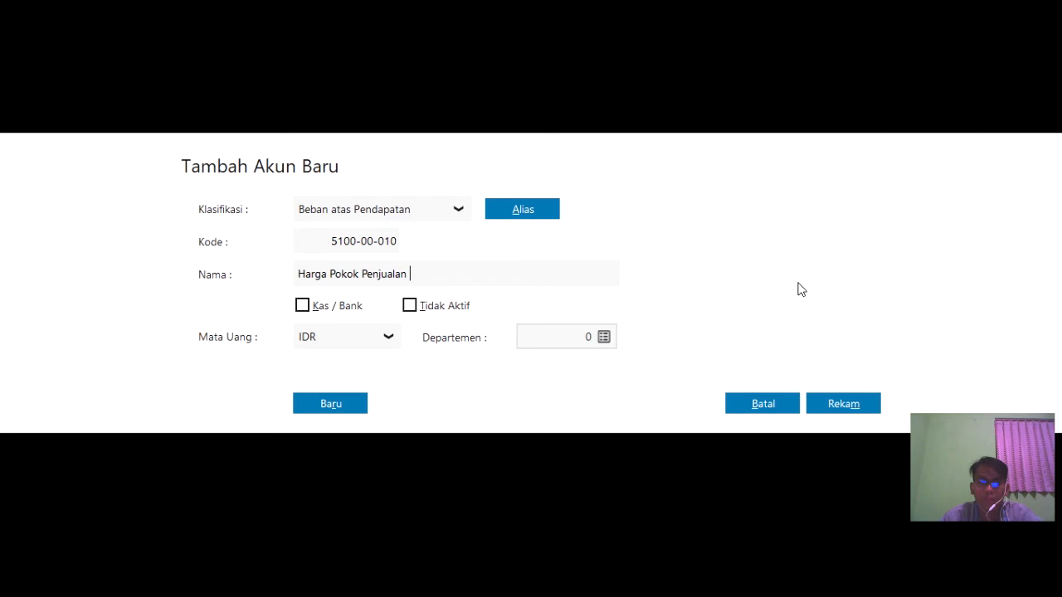
{"action": "type", "text": "handphone"}
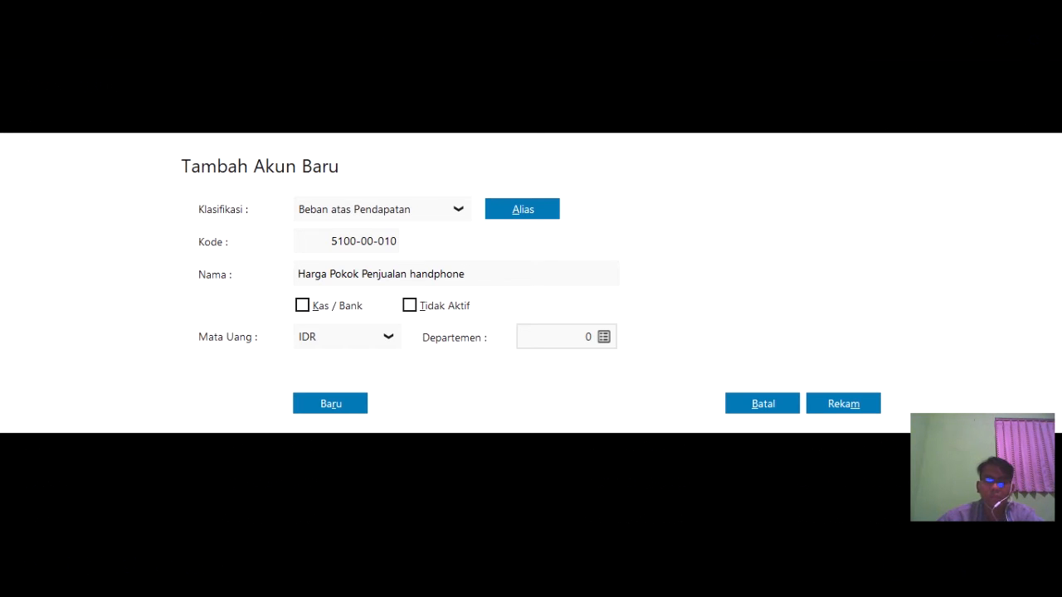
{"action": "left_click", "coordinate": [843, 403]}
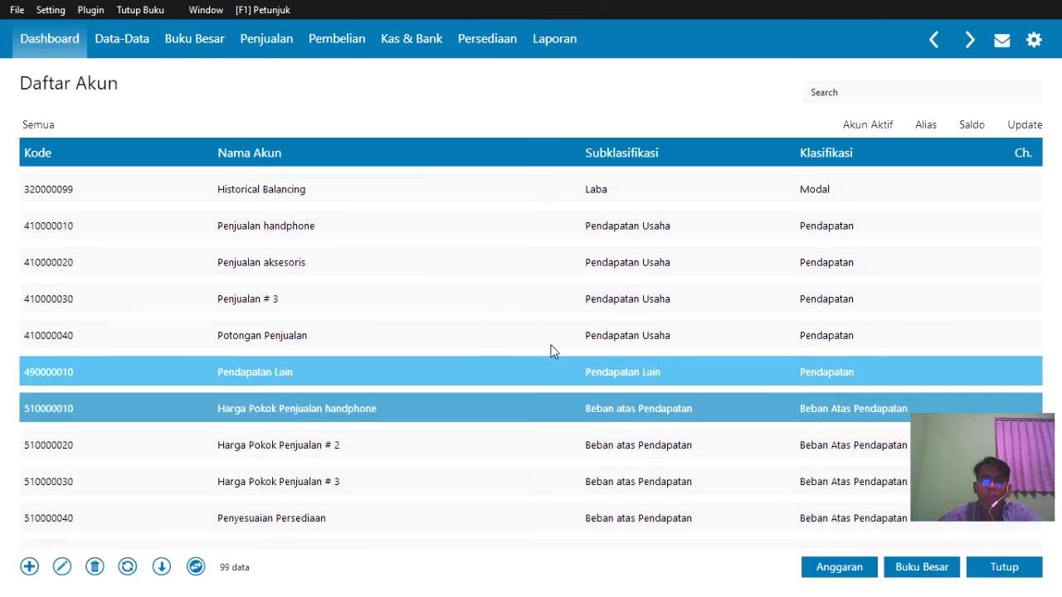
- Rename account 510000020 to Harga Pokok Penjualan aksesoris and save it
{"action": "left_click", "coordinate": [355, 439]}
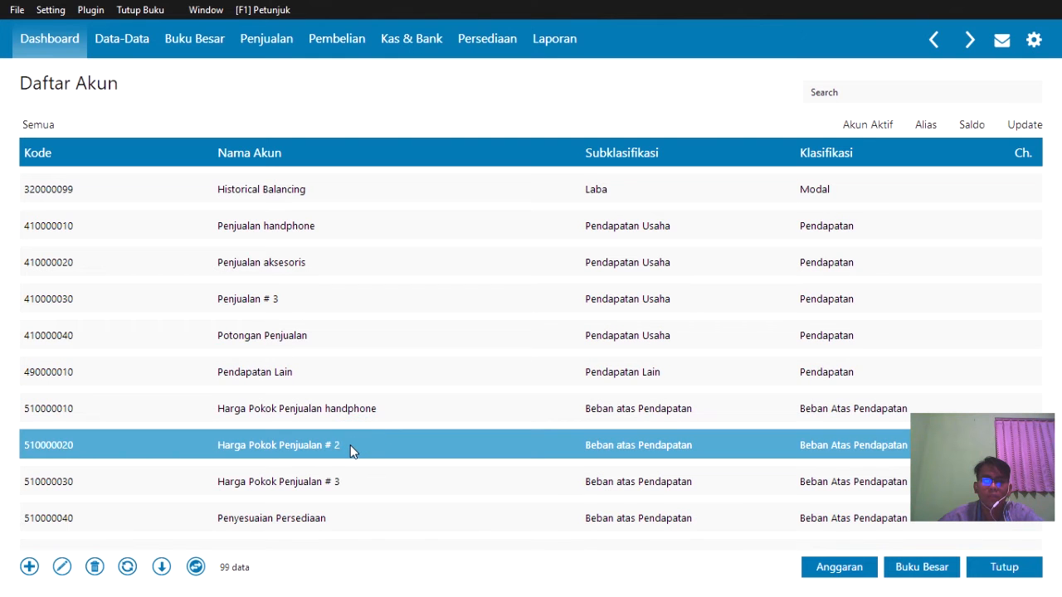
{"action": "double_click", "coordinate": [348, 446]}
{"action": "left_click", "coordinate": [821, 425]}
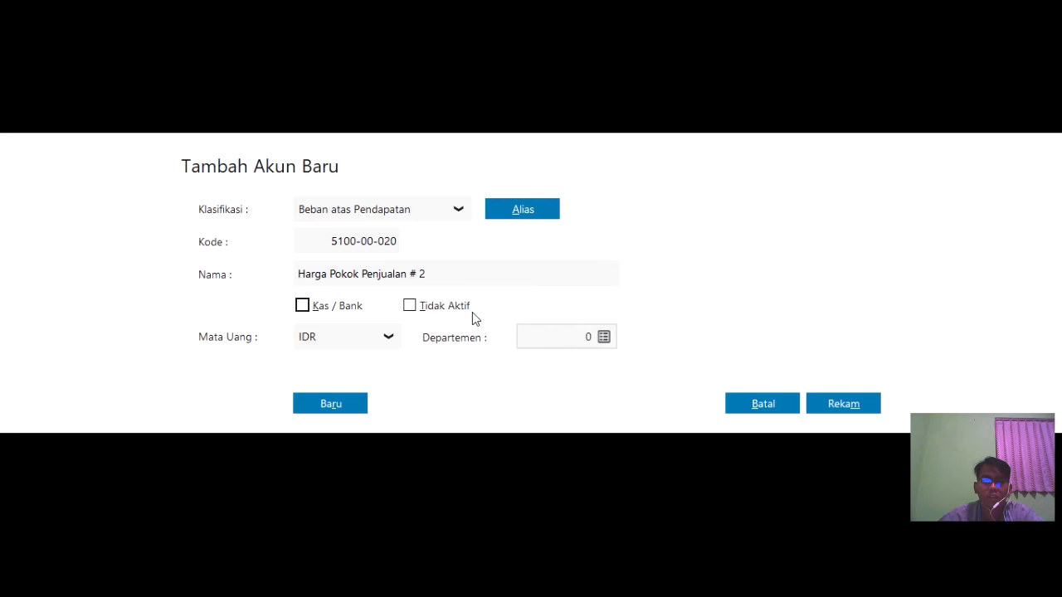
{"action": "triple_click", "coordinate": [445, 273]}
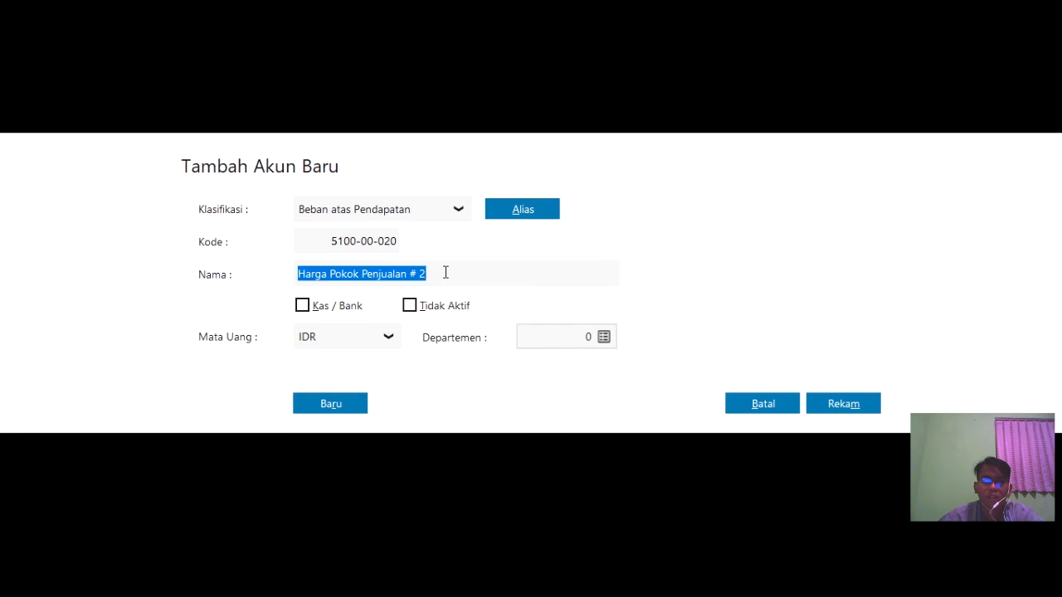
{"action": "left_click", "coordinate": [446, 273]}
{"action": "key", "text": "BackSpace"}
{"action": "key", "text": "BackSpace"}
{"action": "key", "text": "BackSpace"}
{"action": "type", "text": "k"}
{"action": "key", "text": "BackSpace"}
{"action": "type", "text": "aksesoris"}
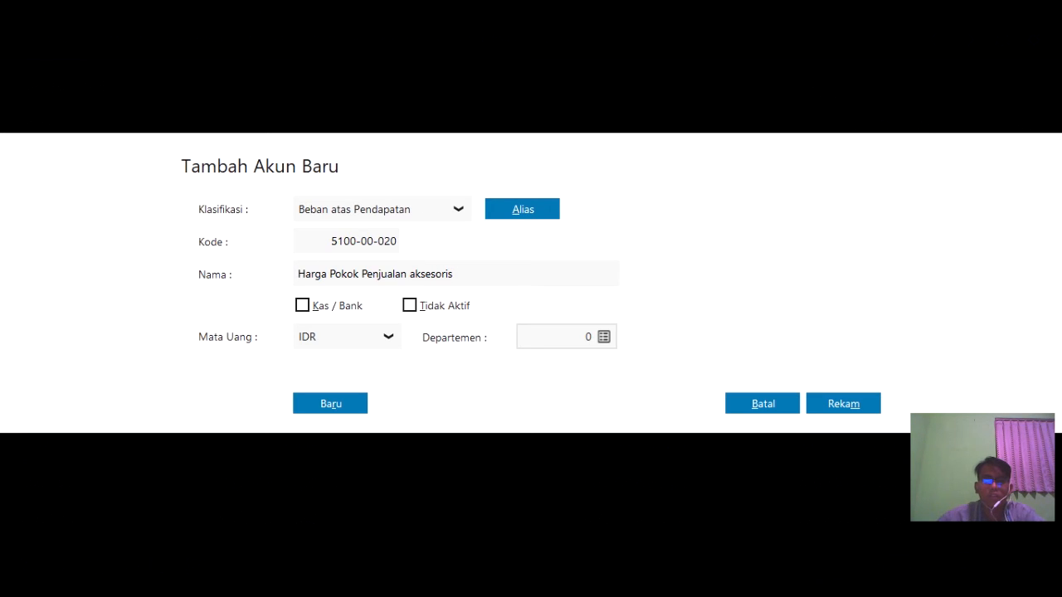
{"action": "left_click", "coordinate": [838, 404]}
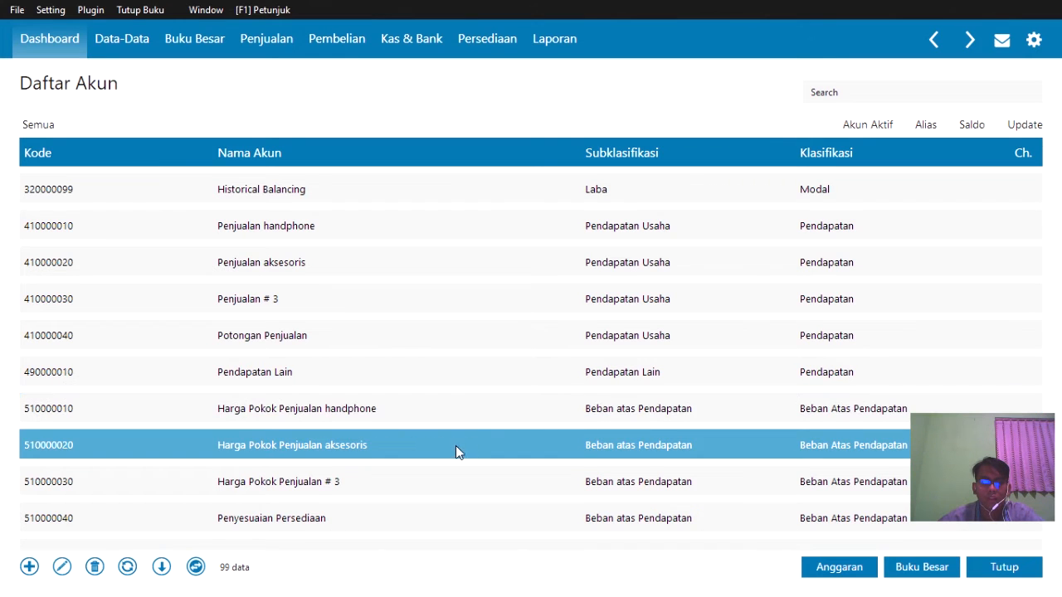
- Scroll Daftar Akun up to Utang Usaha (210000010) and bring up its context menu
{"action": "scroll", "coordinate": [409, 388], "scroll_direction": "down", "scroll_amount": 3}
{"action": "scroll", "coordinate": [409, 388], "scroll_direction": "up", "scroll_amount": 1}
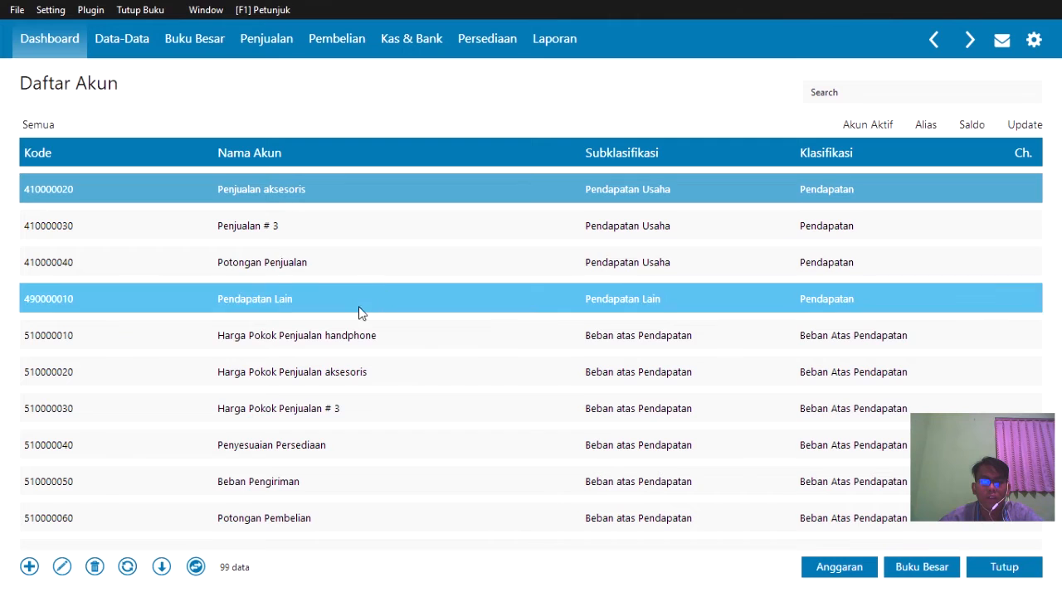
{"action": "scroll", "coordinate": [381, 371], "scroll_direction": "down", "scroll_amount": 6}
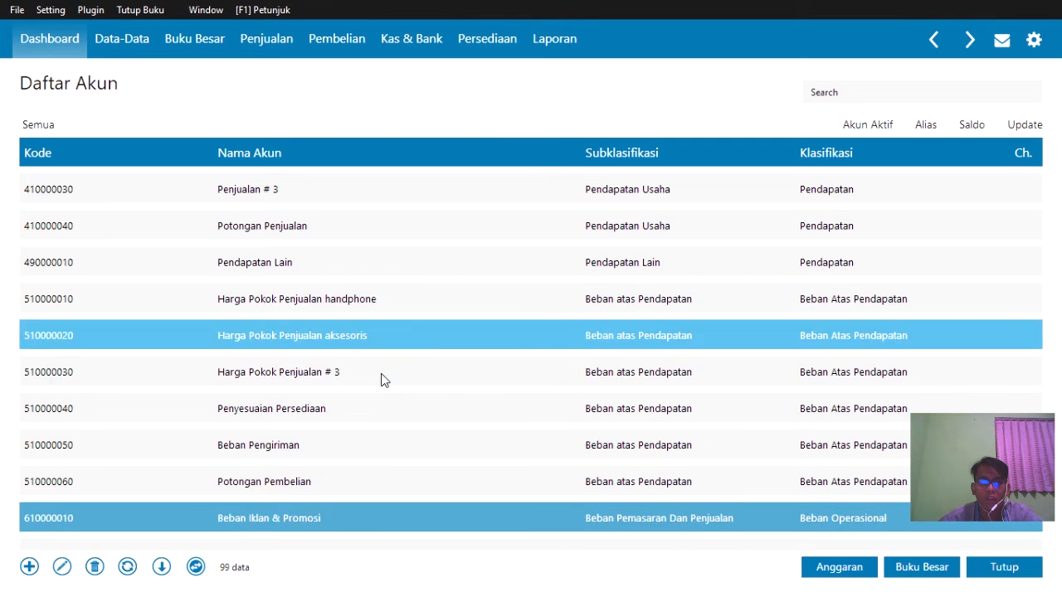
{"action": "scroll", "coordinate": [380, 370], "scroll_direction": "down", "scroll_amount": 5}
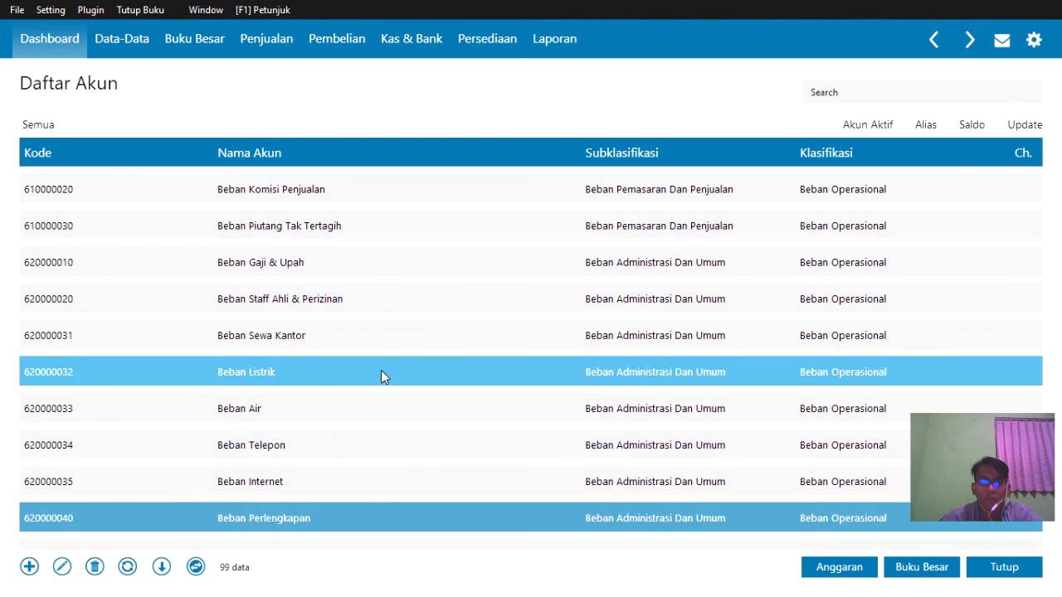
{"action": "scroll", "coordinate": [381, 370], "scroll_direction": "up", "scroll_amount": 2}
{"action": "scroll", "coordinate": [381, 370], "scroll_direction": "up", "scroll_amount": 3}
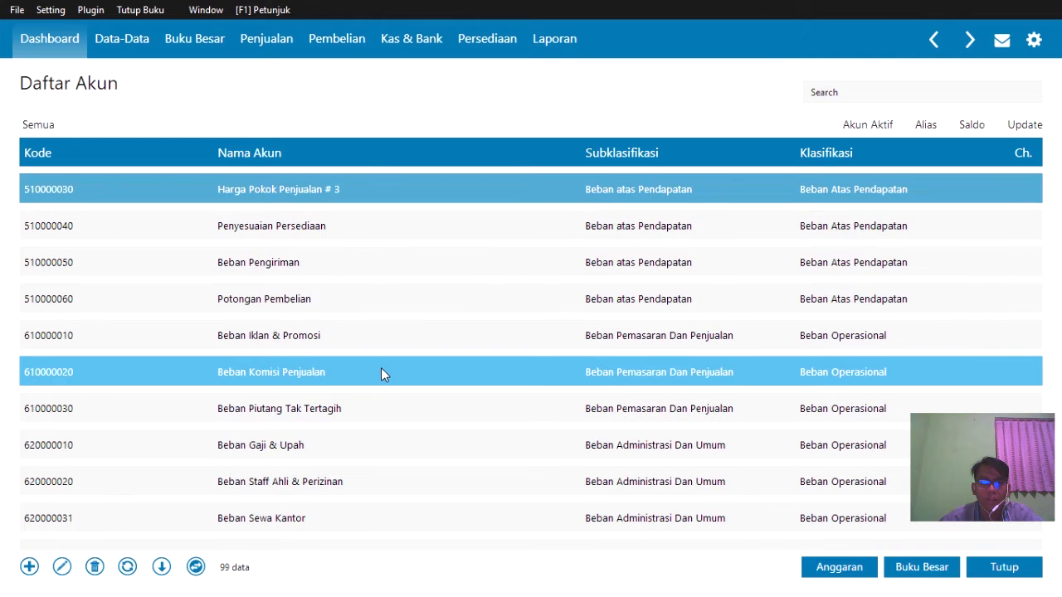
{"action": "scroll", "coordinate": [381, 370], "scroll_direction": "up", "scroll_amount": 1}
{"action": "scroll", "coordinate": [393, 267], "scroll_direction": "up", "scroll_amount": 3}
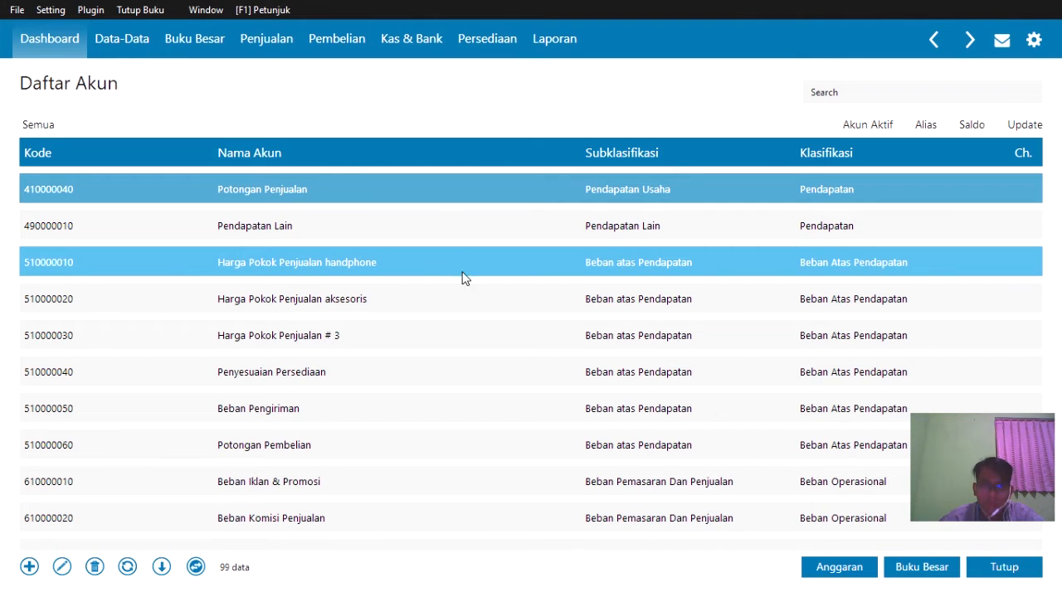
{"action": "key", "text": "Down"}
{"action": "key", "text": "Down"}
{"action": "key", "text": "Down"}
{"action": "key", "text": "Down"}
{"action": "key", "text": "Down"}
{"action": "key", "text": "Down"}
{"action": "key", "text": "Down"}
{"action": "key", "text": "Down"}
{"action": "key", "text": "Down"}
{"action": "key", "text": "Down"}
{"action": "key", "text": "Down"}
{"action": "key", "text": "Down"}
{"action": "key", "text": "Down"}
{"action": "key", "text": "Down"}
{"action": "key", "text": "Down"}
{"action": "key", "text": "Down"}
{"action": "key", "text": "Down"}
{"action": "key", "text": "Down"}
{"action": "key", "text": "Down"}
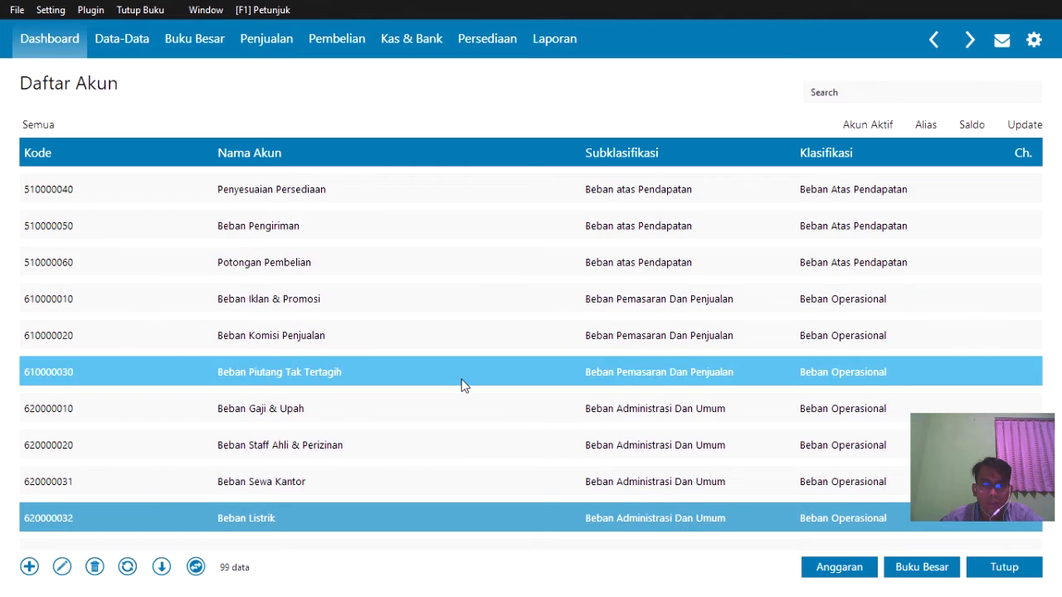
{"action": "key", "text": "Up"}
{"action": "key", "text": "Up"}
{"action": "key", "text": "Up"}
{"action": "key", "text": "Up"}
{"action": "key", "text": "Up"}
{"action": "key", "text": "Up"}
{"action": "key", "text": "Up"}
{"action": "key", "text": "Up"}
{"action": "key", "text": "Up"}
{"action": "scroll", "coordinate": [1021, 350], "scroll_direction": "up", "scroll_amount": 12}
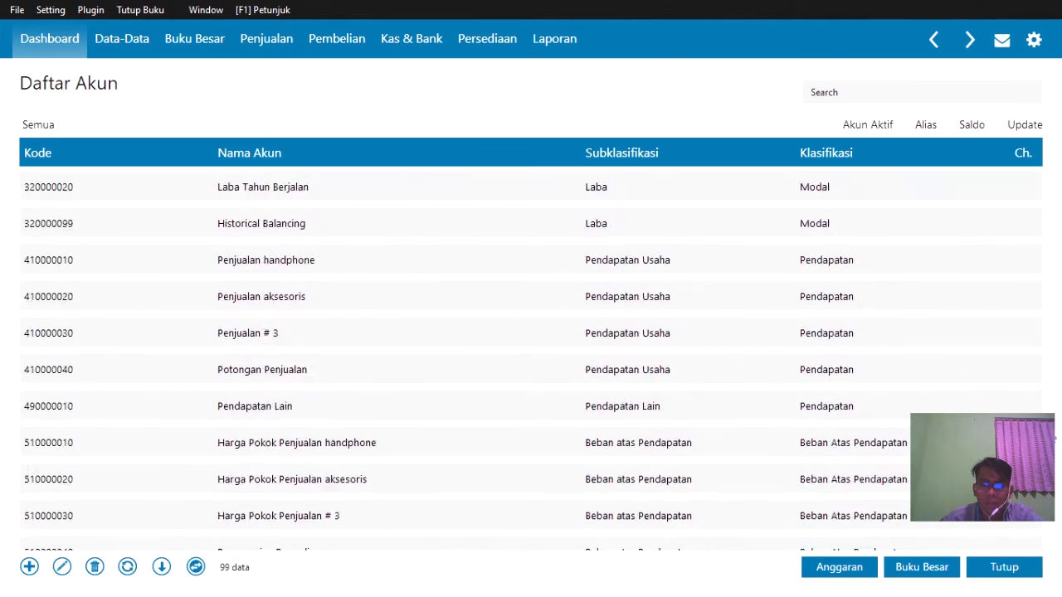
{"action": "key", "text": "Up"}
{"action": "key", "text": "Up"}
{"action": "key", "text": "Down"}
{"action": "key", "text": "Down"}
{"action": "key", "text": "Down"}
{"action": "key", "text": "Down"}
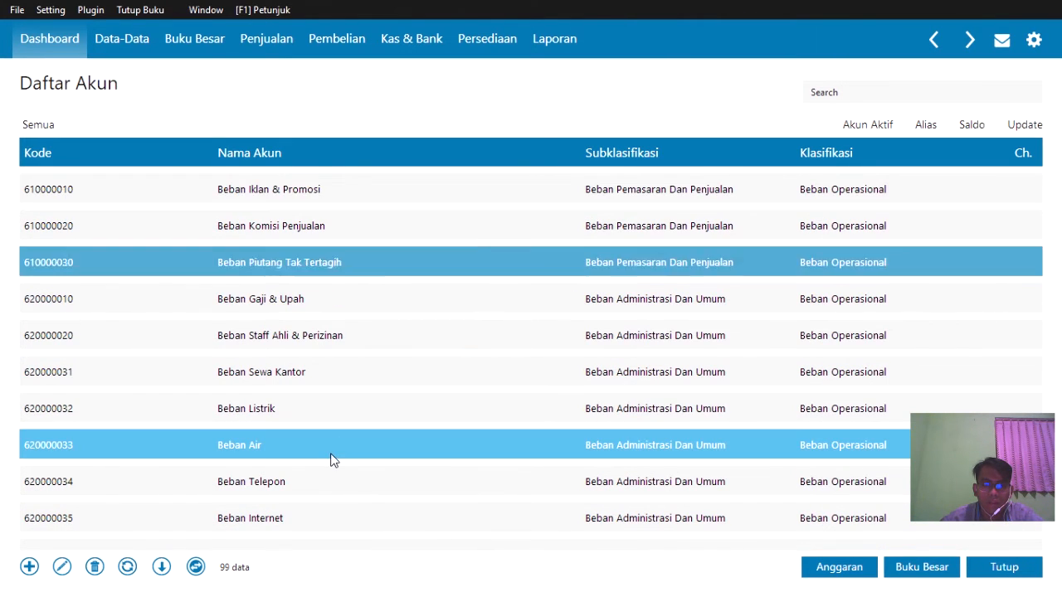
{"action": "key", "text": "Up"}
{"action": "key", "text": "Up"}
{"action": "key", "text": "Up"}
{"action": "key", "text": "Up"}
{"action": "key", "text": "Up"}
{"action": "key", "text": "Up"}
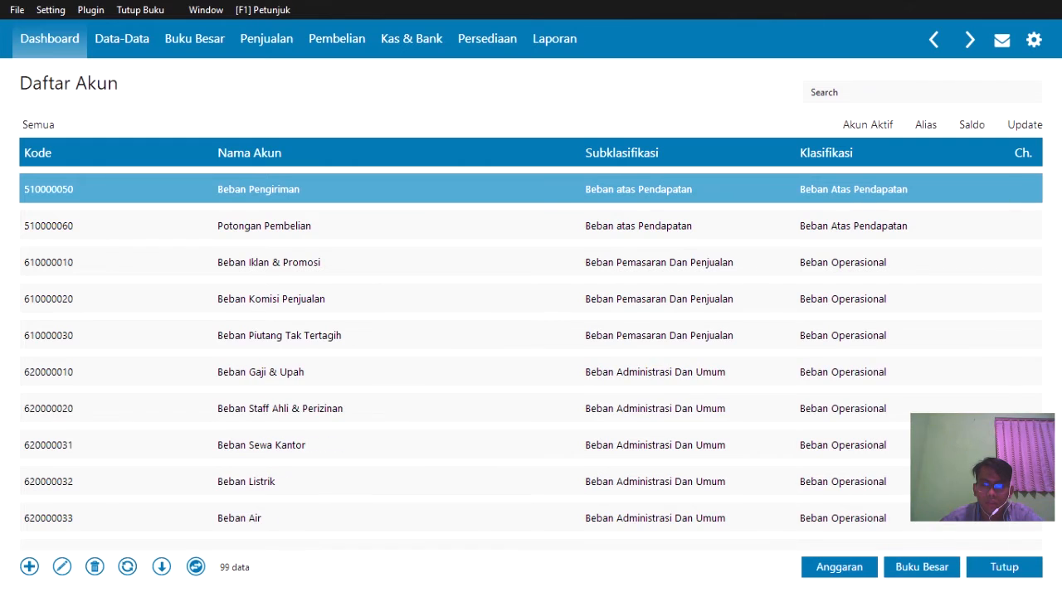
{"action": "scroll", "coordinate": [1019, 313], "scroll_direction": "up", "scroll_amount": 15}
{"action": "left_click", "coordinate": [997, 277]}
{"action": "left_click", "coordinate": [429, 492]}
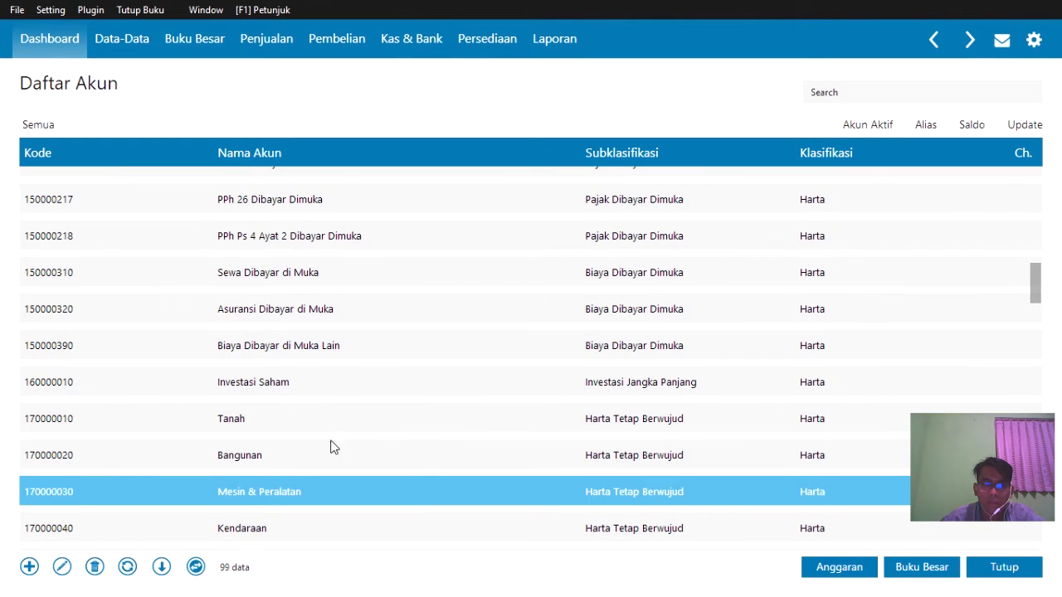
{"action": "scroll", "coordinate": [330, 448], "scroll_direction": "down", "scroll_amount": 10}
{"action": "scroll", "coordinate": [331, 447], "scroll_direction": "down", "scroll_amount": 2}
{"action": "scroll", "coordinate": [330, 444], "scroll_direction": "up", "scroll_amount": 2}
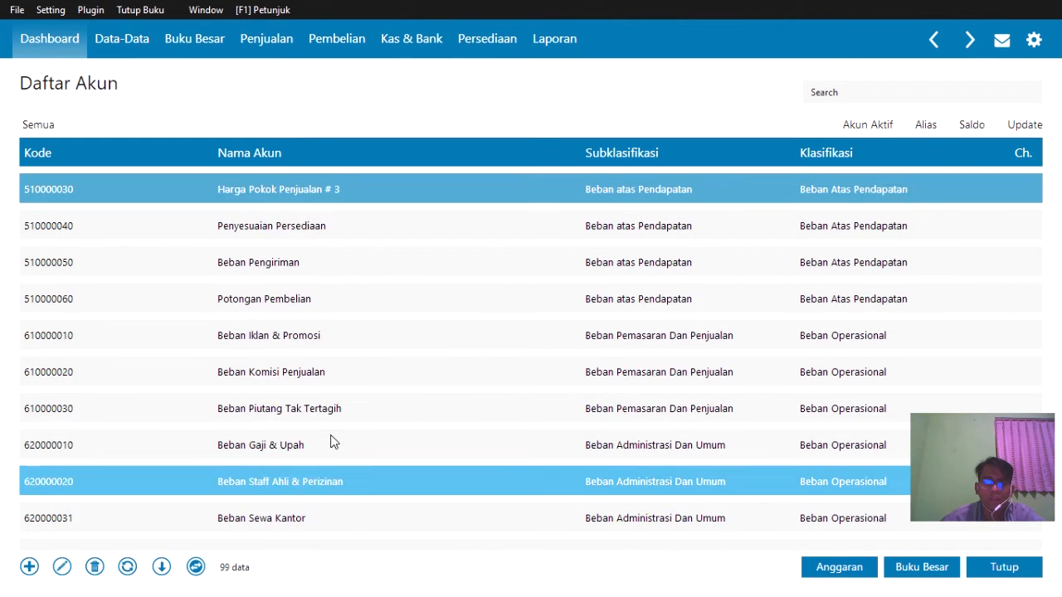
{"action": "scroll", "coordinate": [330, 442], "scroll_direction": "up", "scroll_amount": 6}
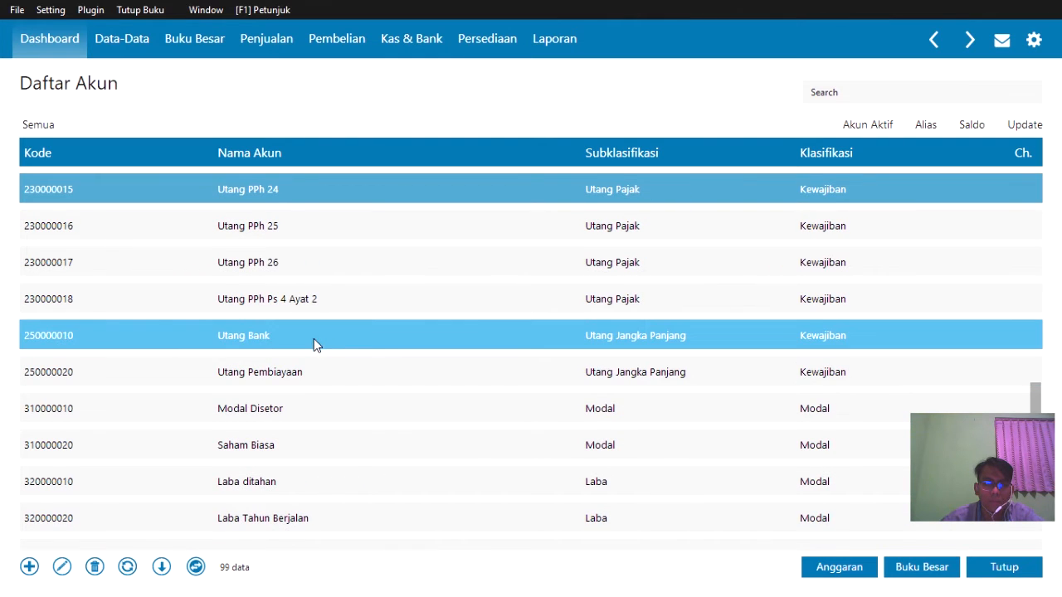
{"action": "scroll", "coordinate": [313, 340], "scroll_direction": "up", "scroll_amount": 3}
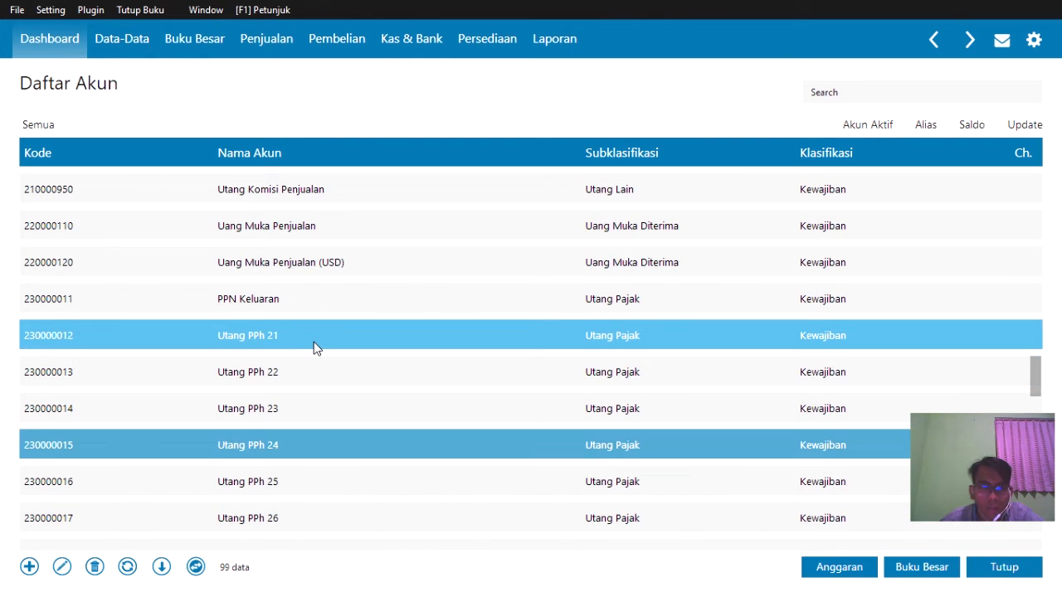
{"action": "scroll", "coordinate": [314, 340], "scroll_direction": "up", "scroll_amount": 4}
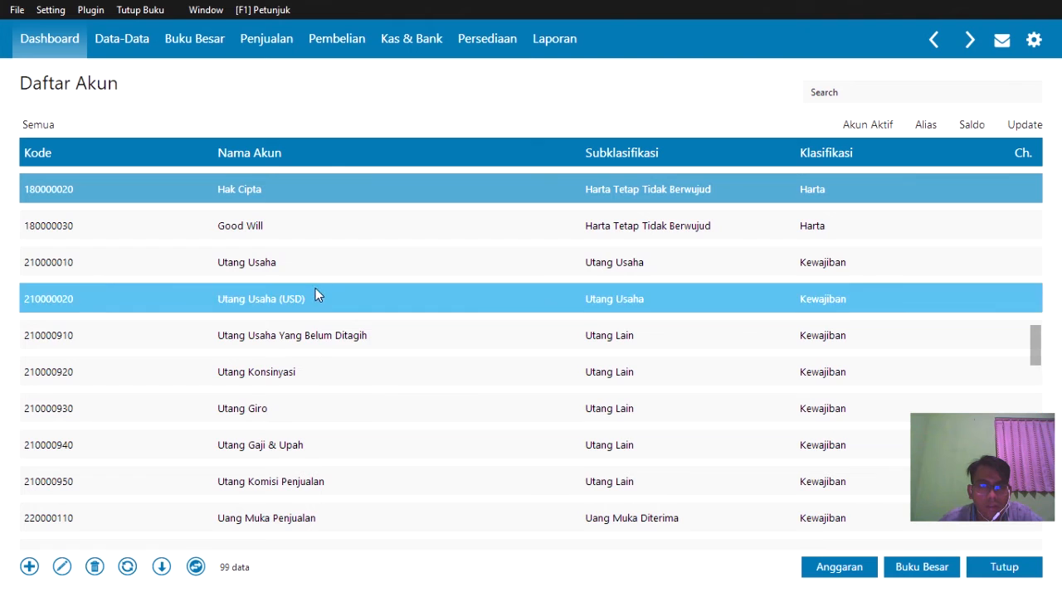
{"action": "right_click", "coordinate": [315, 273]}
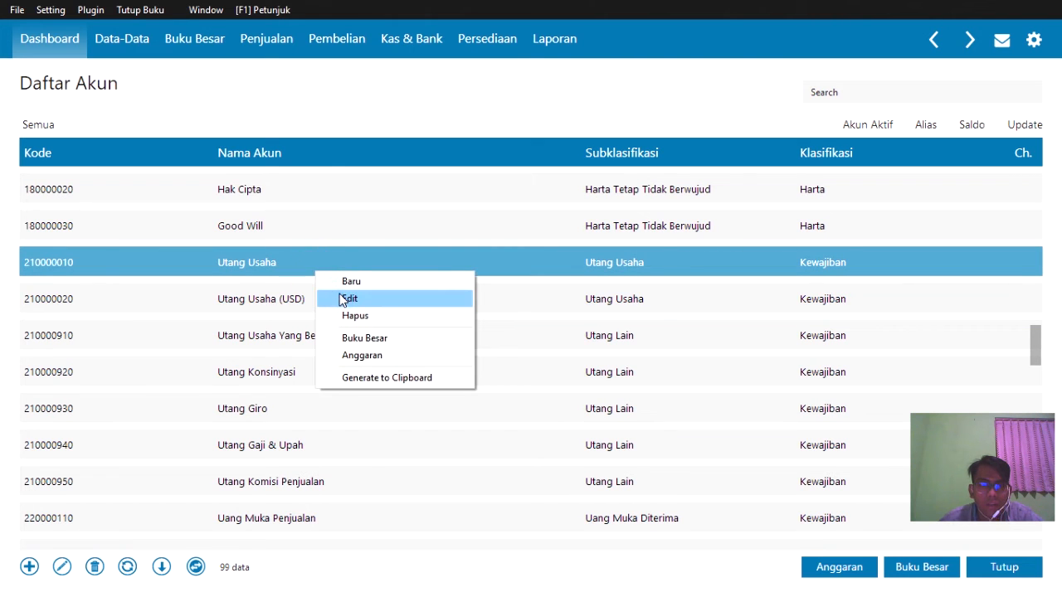
- Edit account 210000010, change its name from Utang Usaha to Utang Dagang, and save
{"action": "left_click", "coordinate": [339, 297]}
{"action": "left_click", "coordinate": [857, 417]}
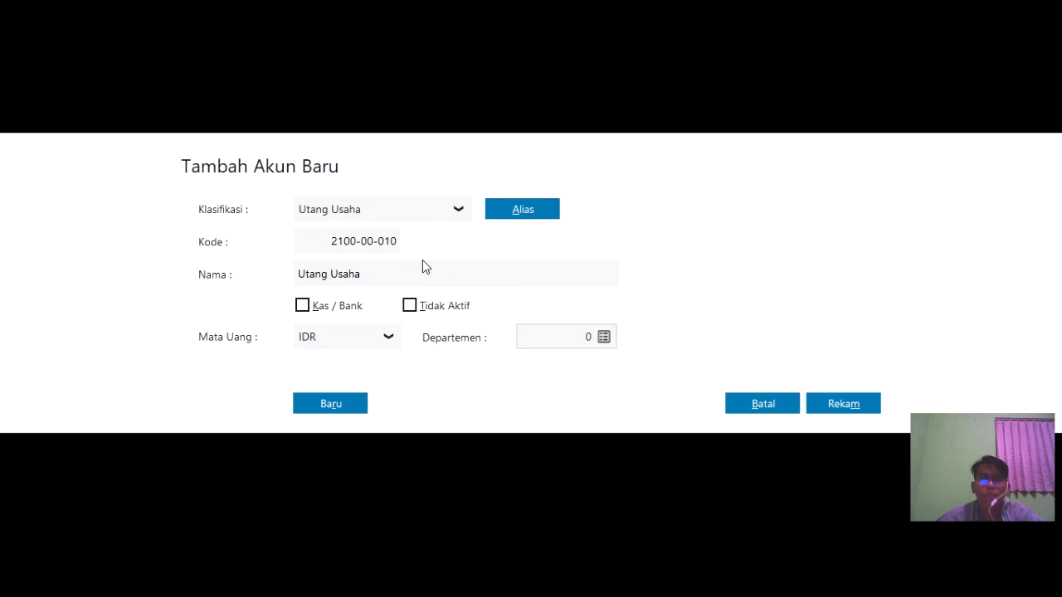
{"action": "left_click", "coordinate": [364, 280]}
{"action": "left_click", "coordinate": [379, 273]}
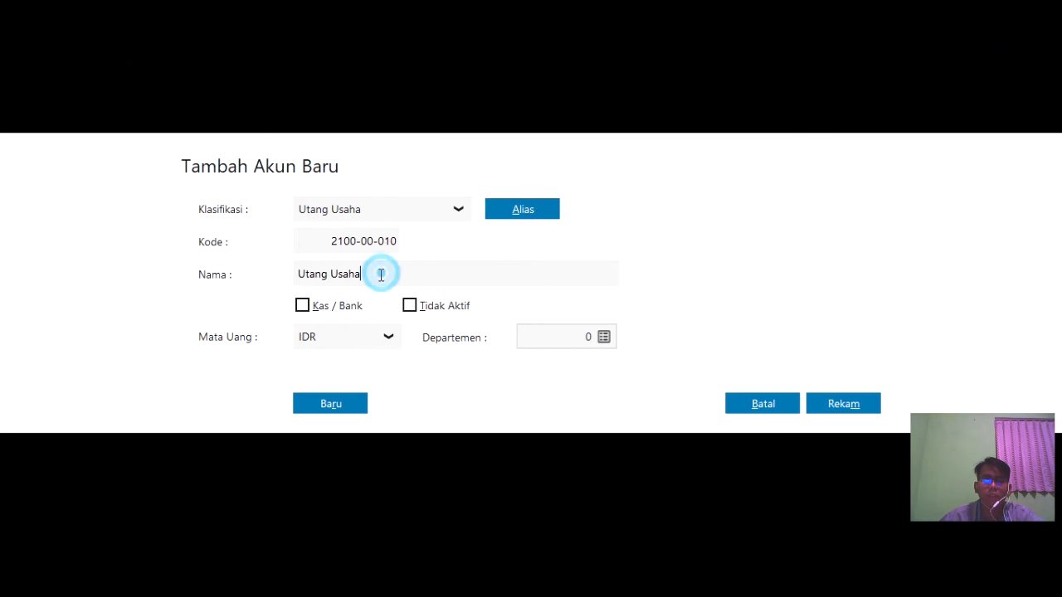
{"action": "key", "text": "BackSpace"}
{"action": "key", "text": "BackSpace"}
{"action": "key", "text": "BackSpace"}
{"action": "key", "text": "BackSpace"}
{"action": "key", "text": "BackSpace"}
{"action": "type", "text": "Dagang"}
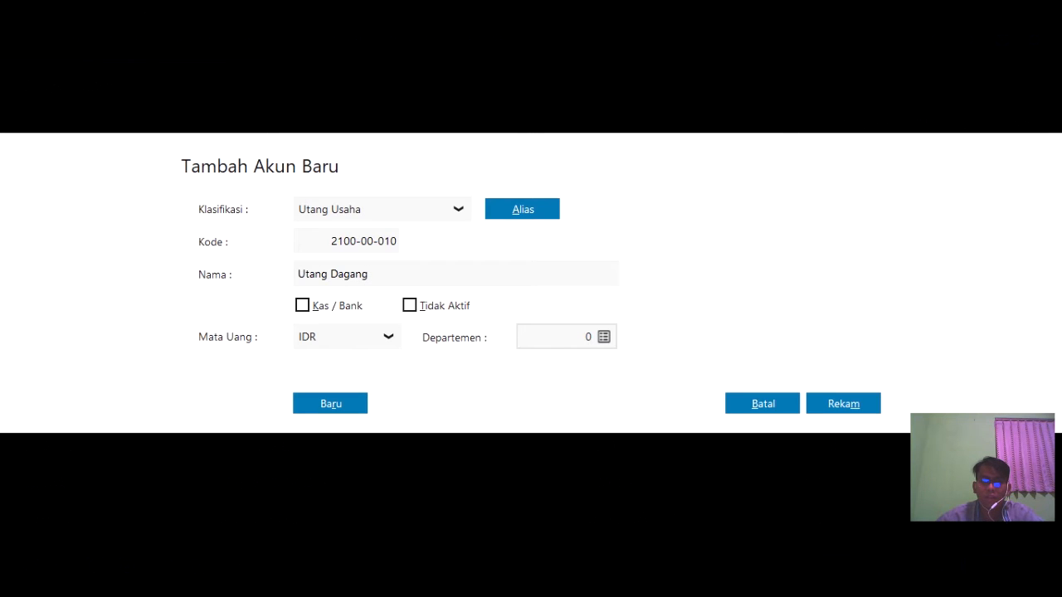
{"action": "left_click", "coordinate": [846, 407]}
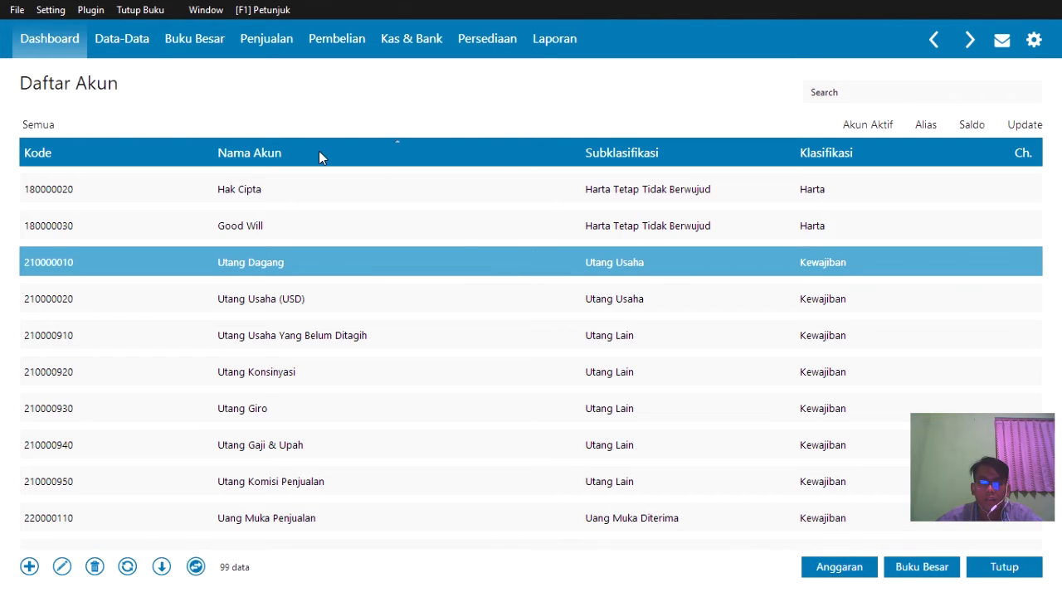
- Close the Daftar Akun account list
{"action": "scroll", "coordinate": [462, 249], "scroll_direction": "down", "scroll_amount": 1}
{"action": "scroll", "coordinate": [464, 253], "scroll_direction": "up", "scroll_amount": 4}
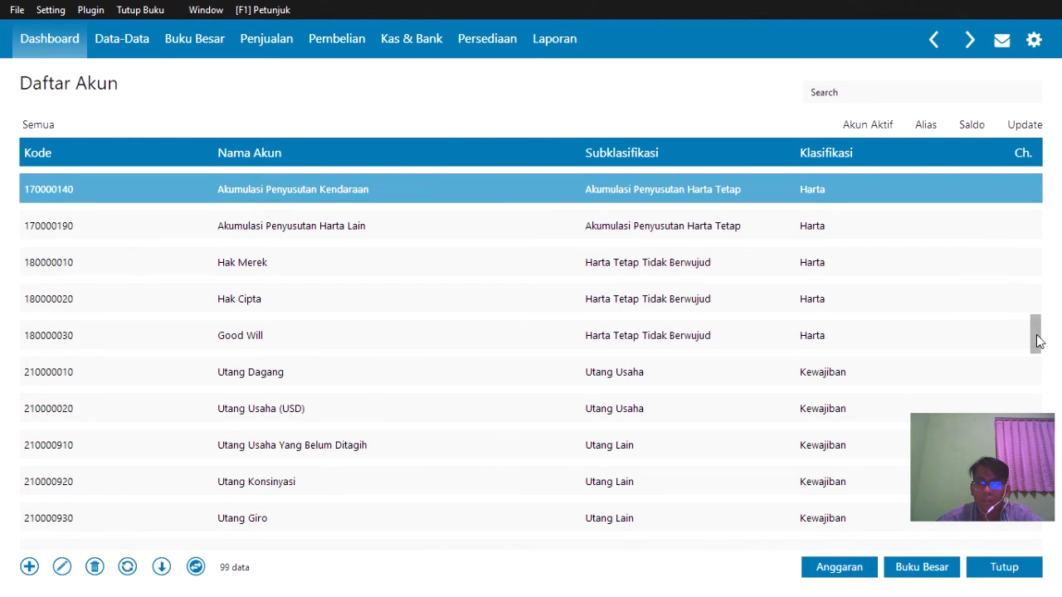
{"action": "scroll", "coordinate": [1037, 340], "scroll_direction": "up", "scroll_amount": 12}
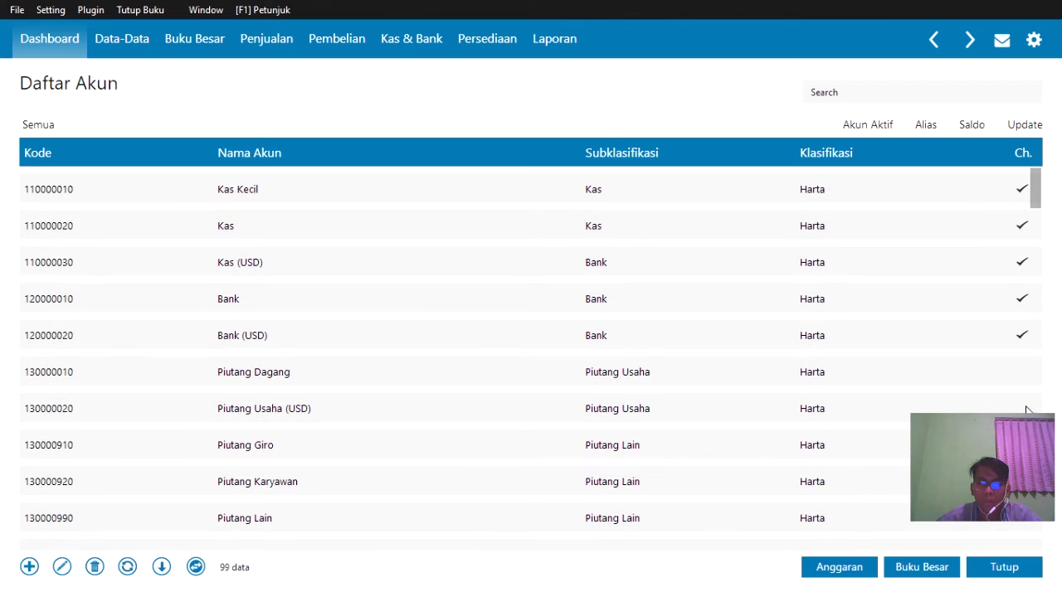
{"action": "left_click", "coordinate": [1032, 569]}
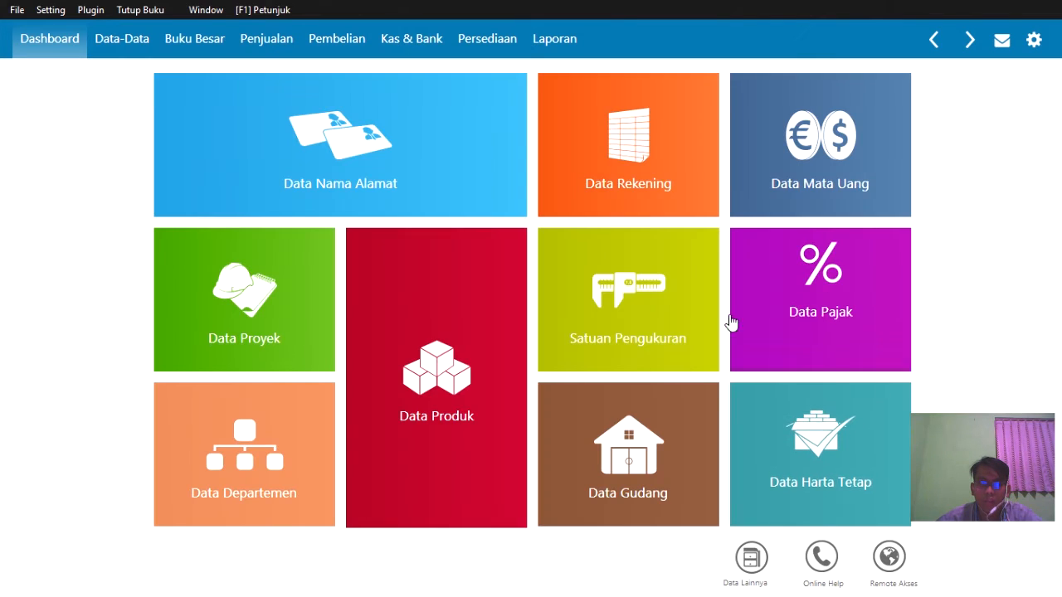
- Open Data Nama Alamat from Data-Data in table view and start a new record
{"action": "mouse_move", "coordinate": [603, 287]}
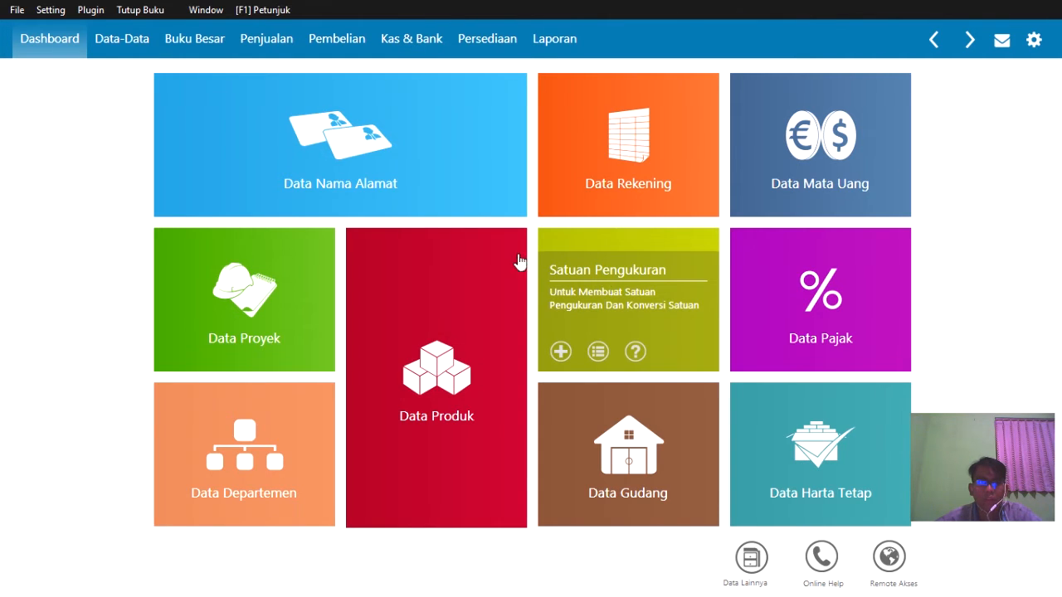
{"action": "mouse_move", "coordinate": [257, 163]}
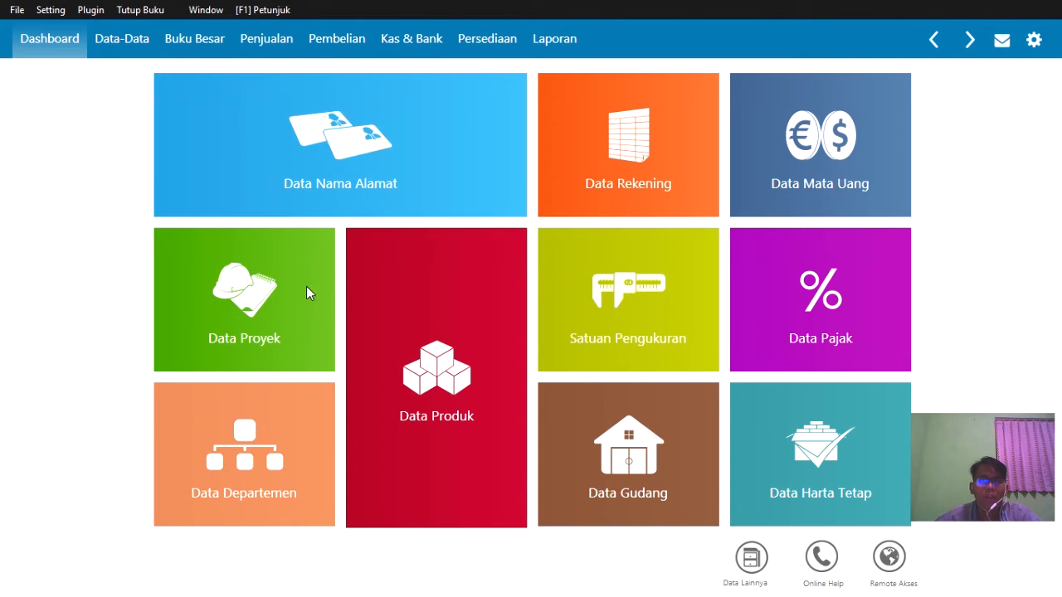
{"action": "left_click", "coordinate": [114, 38]}
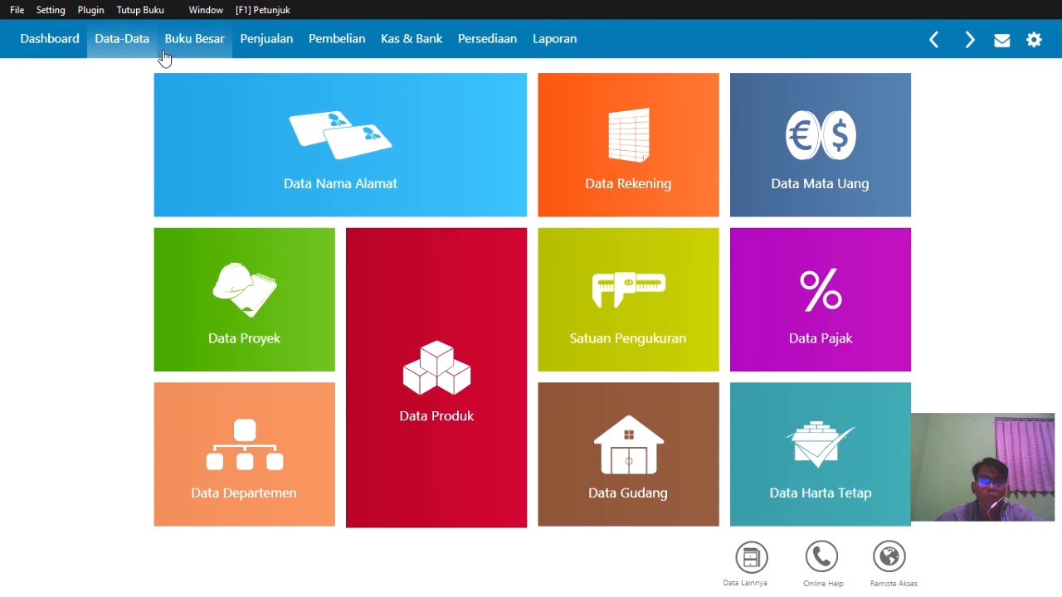
{"action": "mouse_move", "coordinate": [197, 102]}
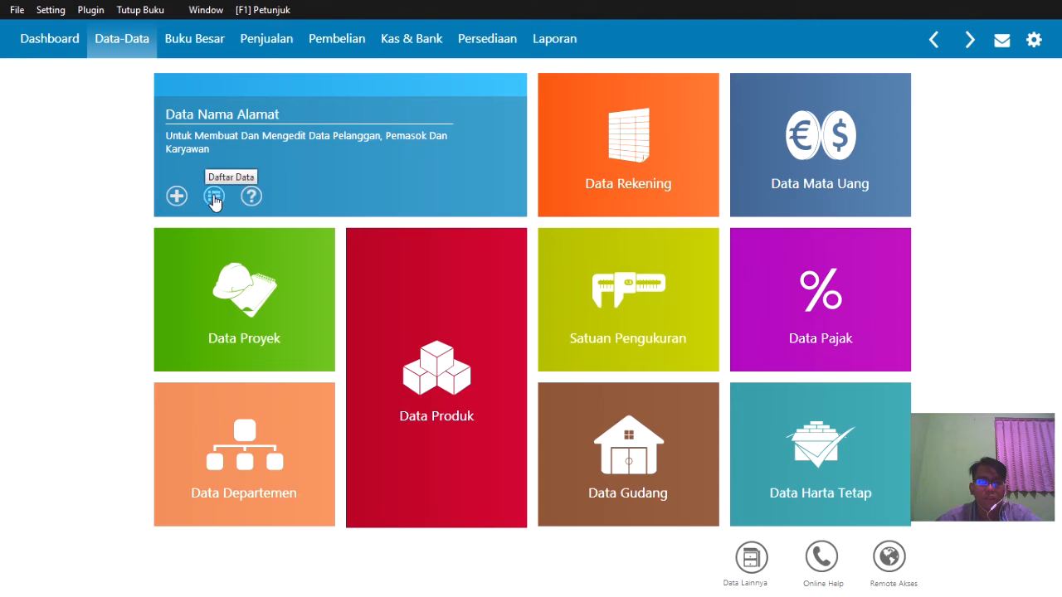
{"action": "left_click", "coordinate": [214, 197]}
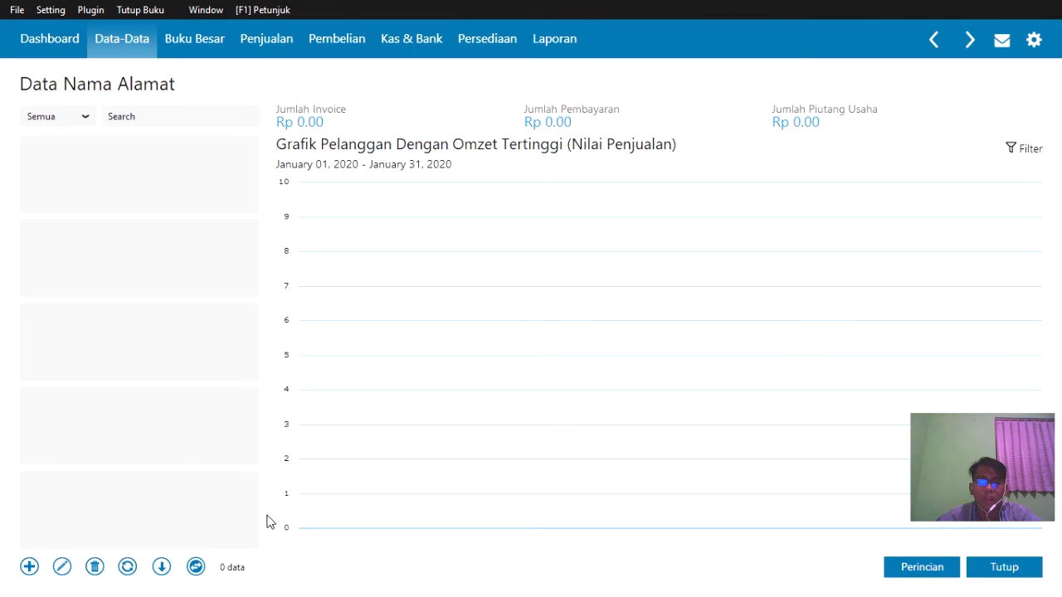
{"action": "left_click", "coordinate": [198, 569]}
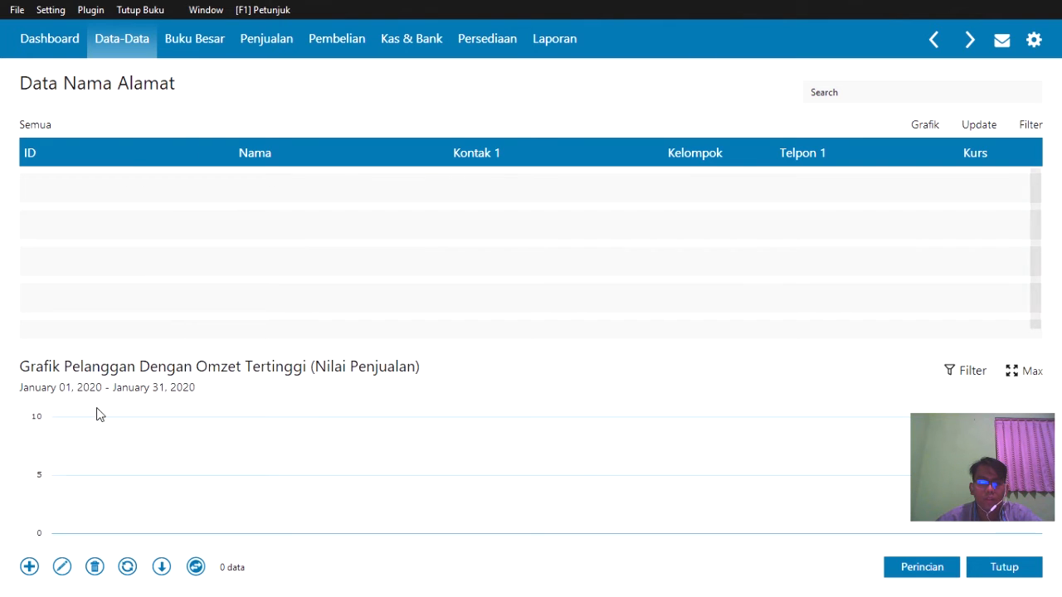
{"action": "left_click", "coordinate": [30, 568]}
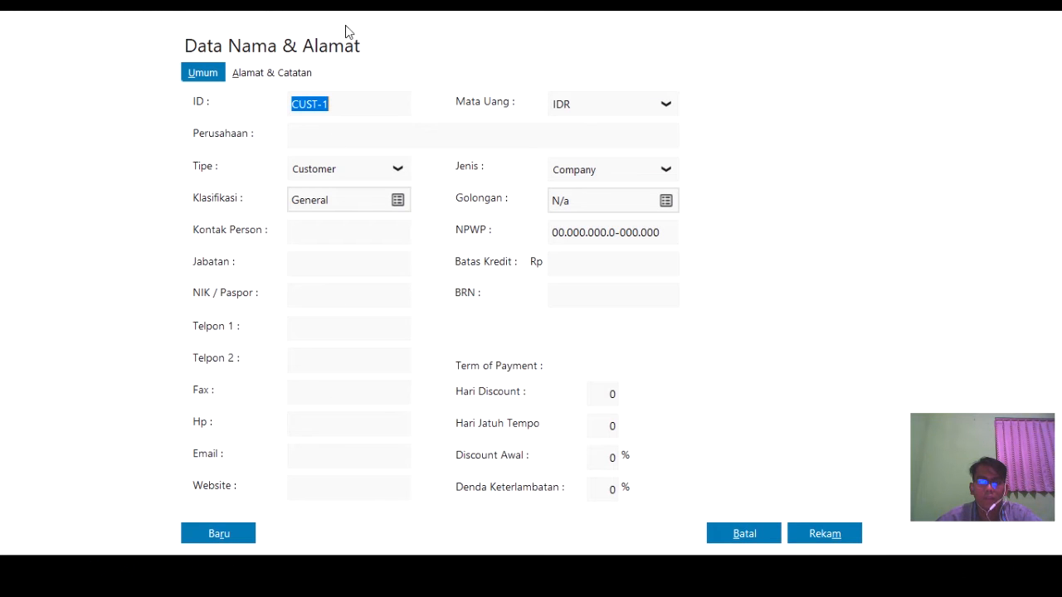
- Enter Toko Anugrah as the company name, fill the NIK / Paspor number, and save the customer
{"action": "left_click", "coordinate": [336, 138]}
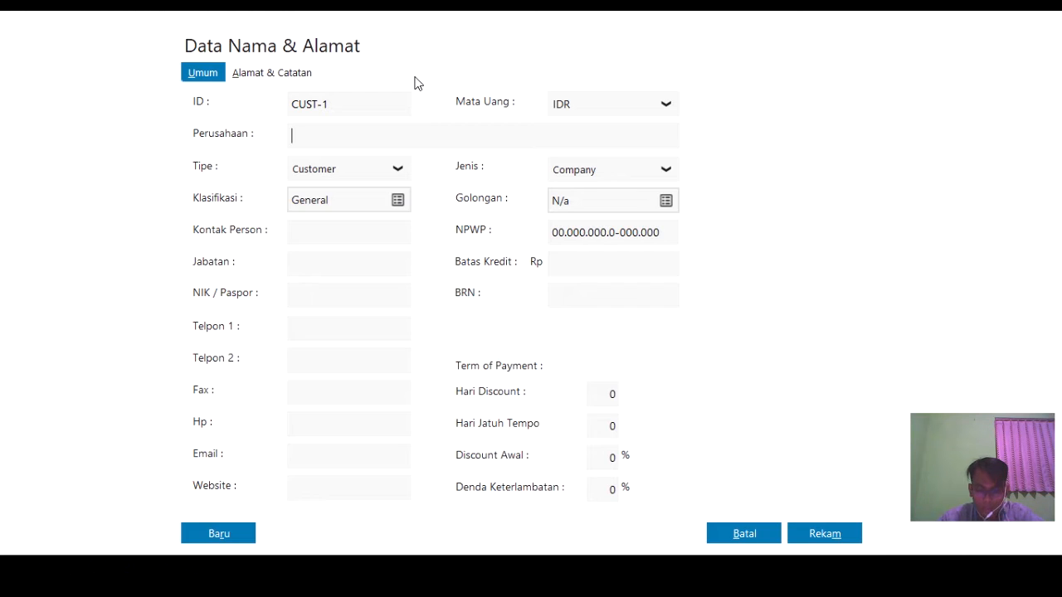
{"action": "type", "text": "Toko"}
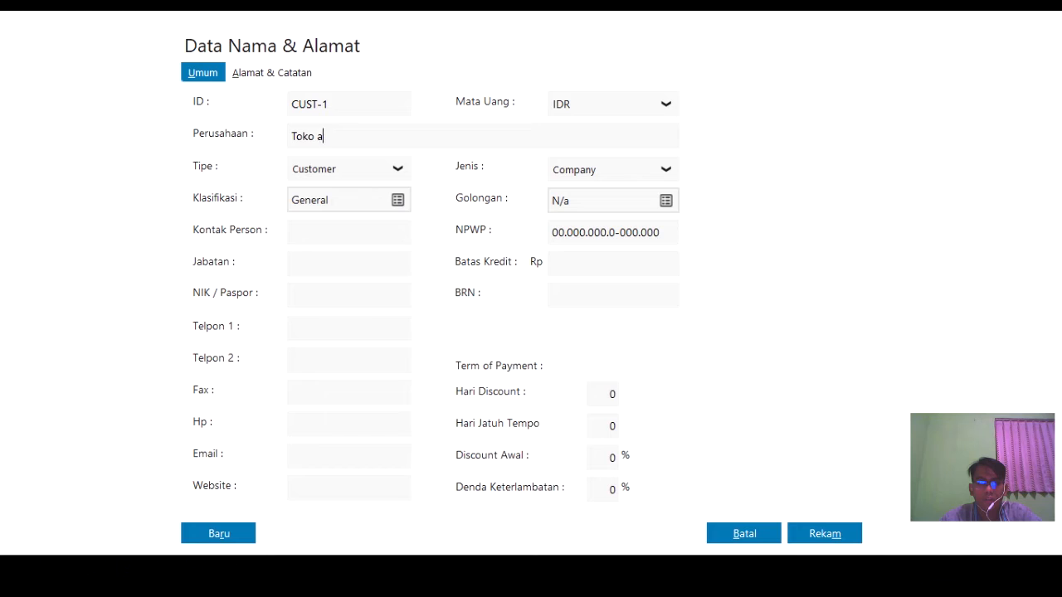
{"action": "type", "text": " Anu"}
{"action": "key", "text": "BackSpace"}
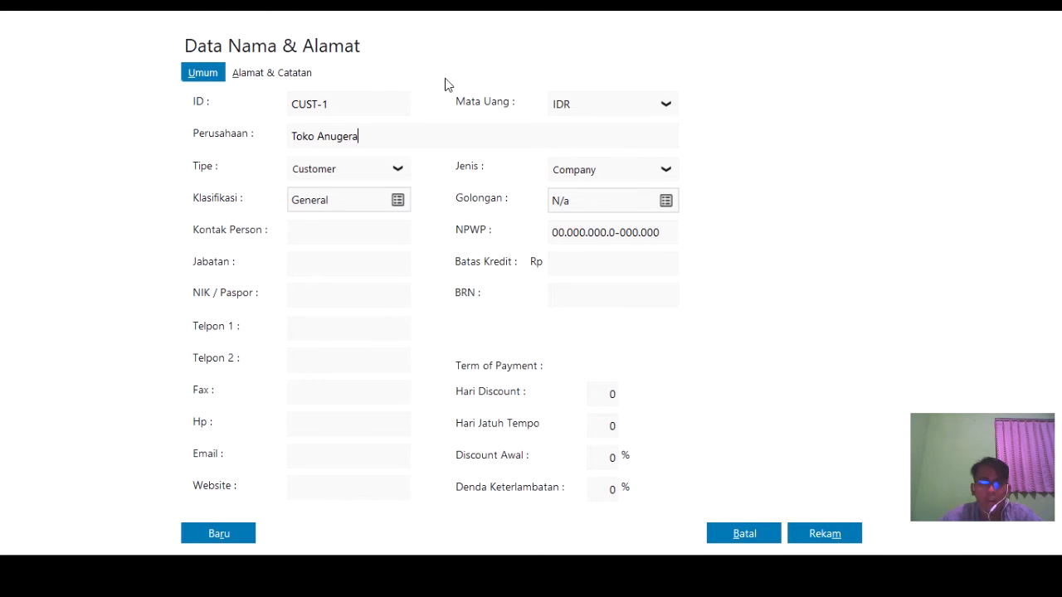
{"action": "type", "text": "rah"}
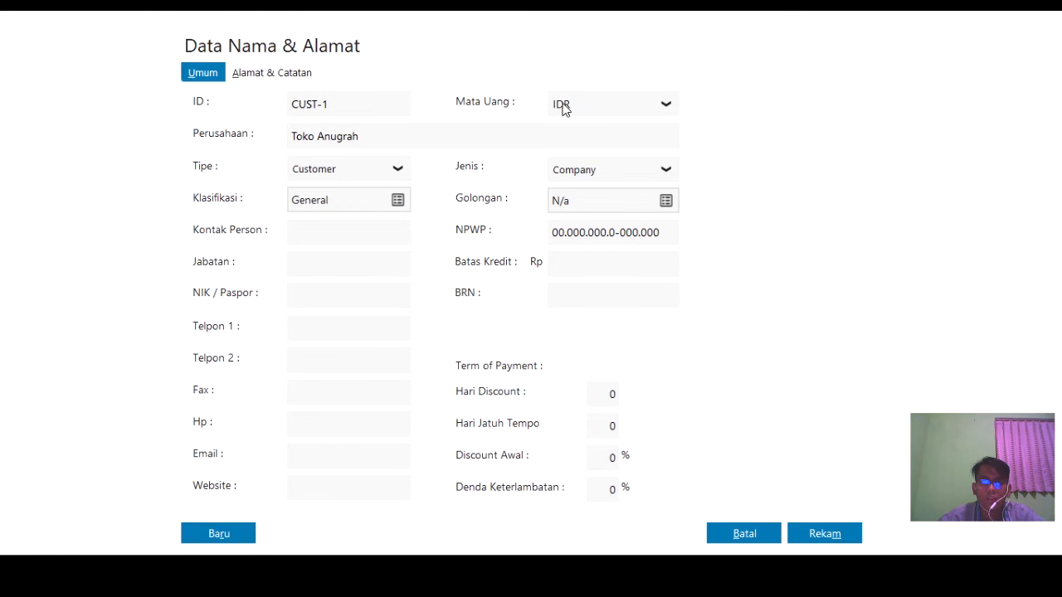
{"action": "left_click", "coordinate": [370, 297]}
{"action": "type", "text": "12345"}
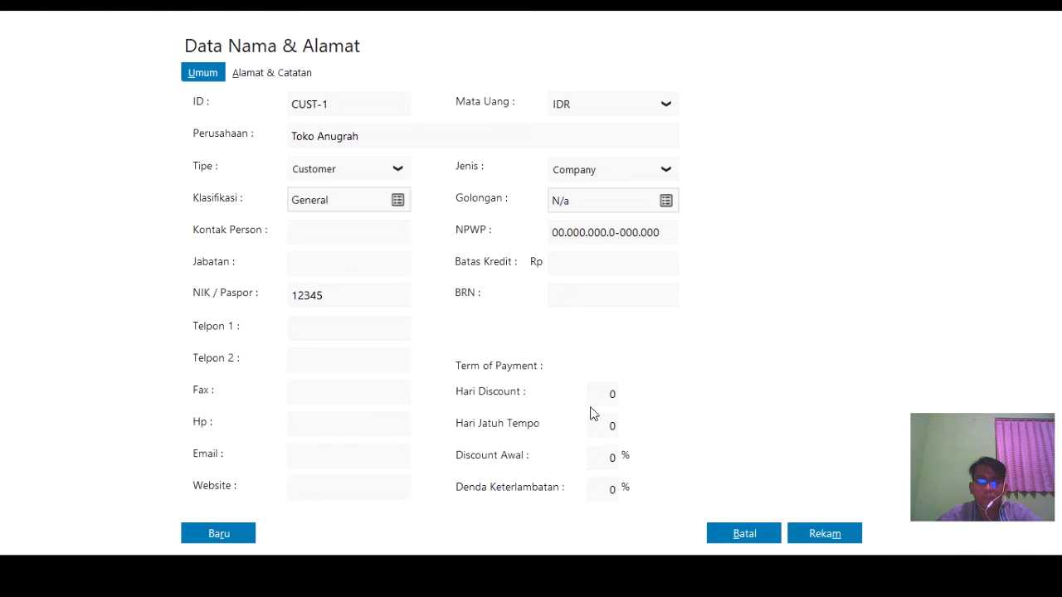
{"action": "left_click", "coordinate": [855, 534]}
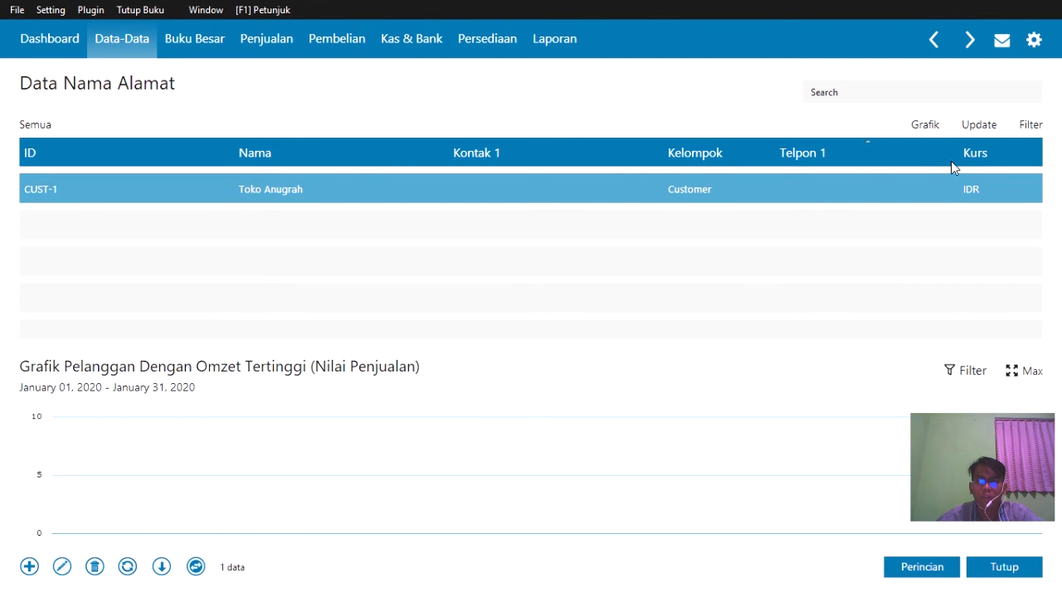
{"action": "left_click", "coordinate": [161, 241]}
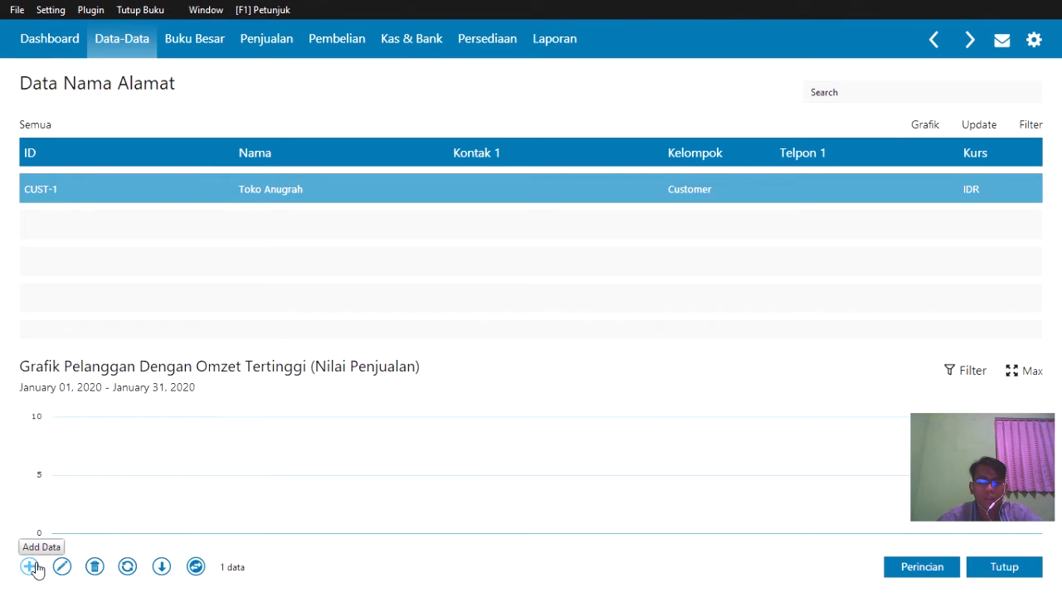
- Add Toko Makmur as a new customer with its NIK / Paspor number and save it
{"action": "left_click", "coordinate": [34, 566]}
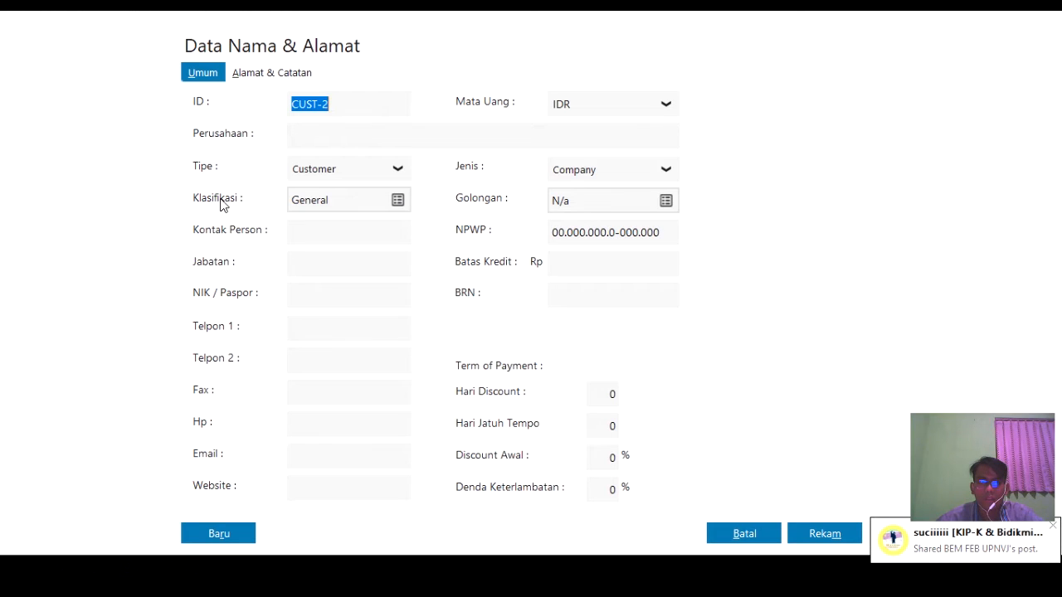
{"action": "left_click", "coordinate": [302, 133]}
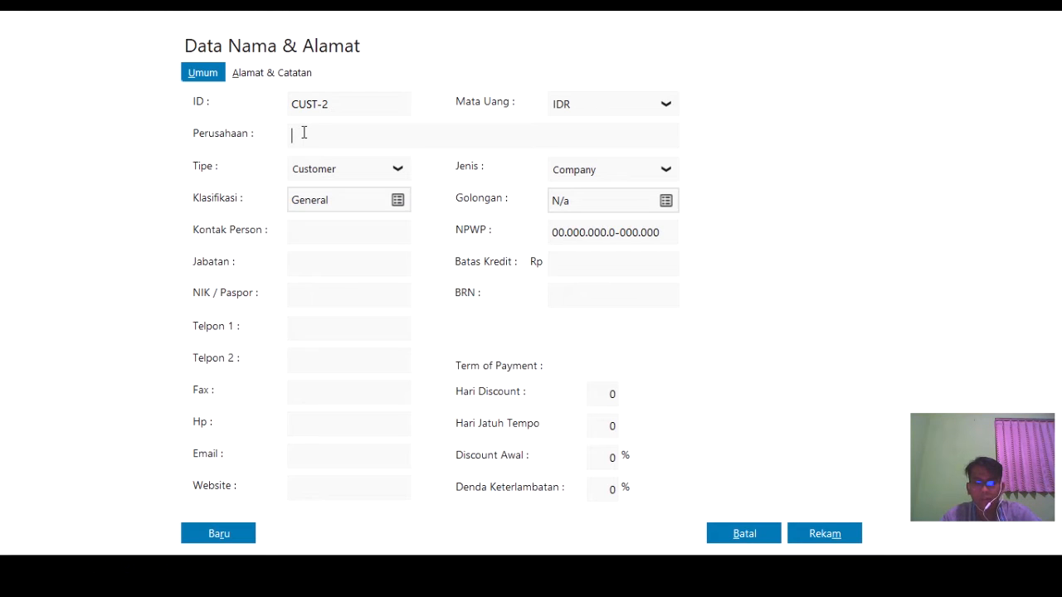
{"action": "type", "text": "Toko Ma"}
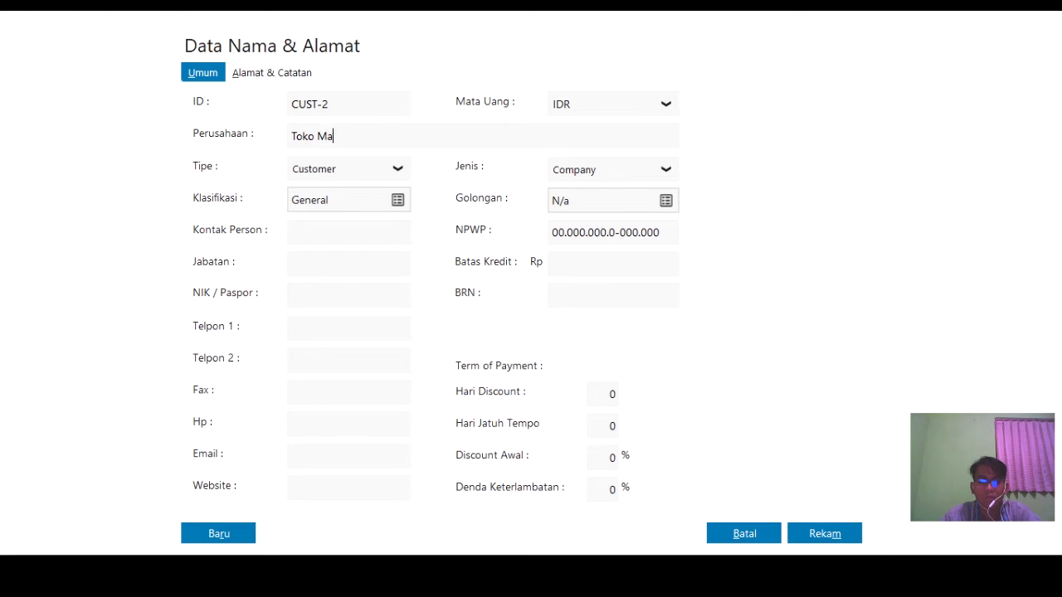
{"action": "type", "text": "kmur"}
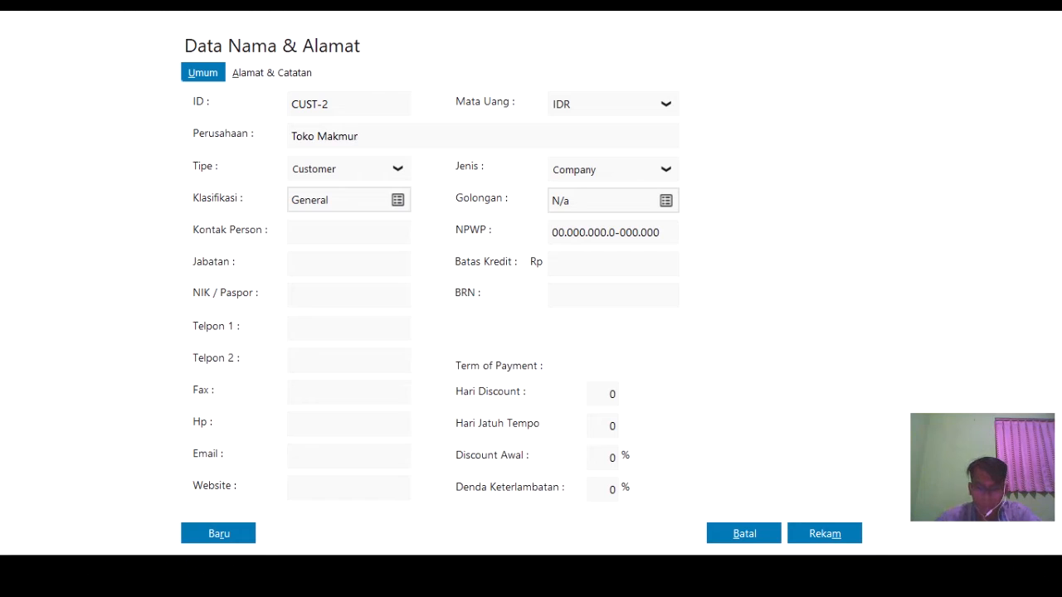
{"action": "left_click", "coordinate": [340, 292]}
{"action": "type", "text": "12345"}
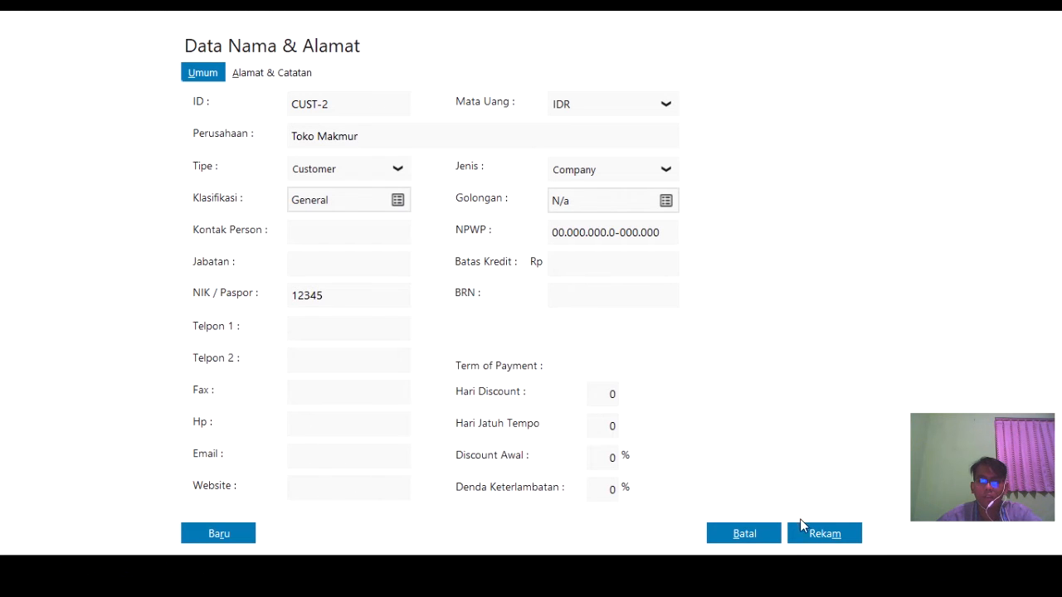
{"action": "left_click", "coordinate": [811, 537]}
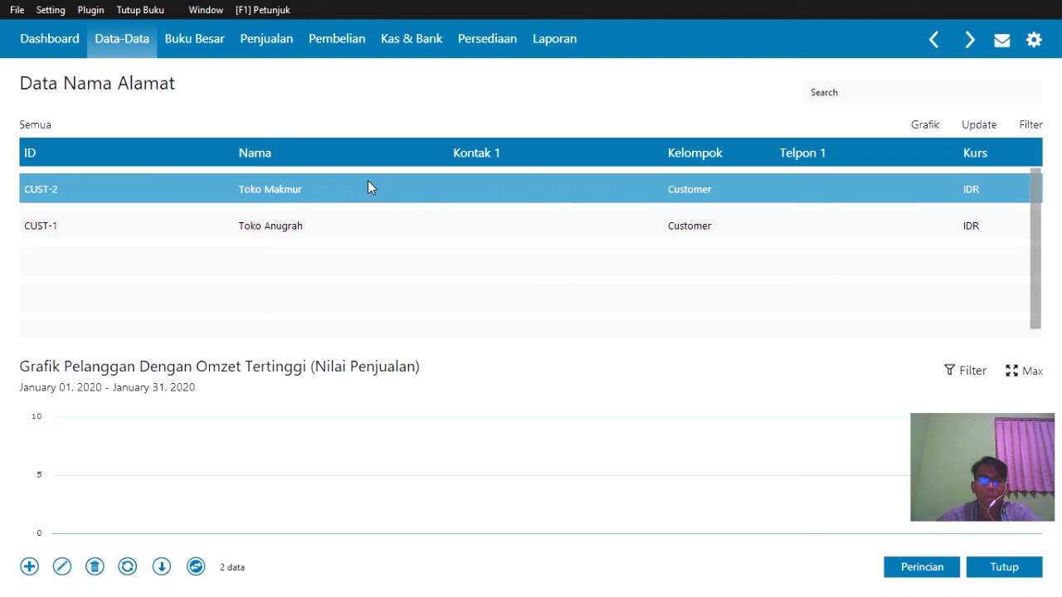
- Add Toko Sejahtera as customer CUST-3 with its NIK / Paspor number and save it
{"action": "left_click", "coordinate": [35, 571]}
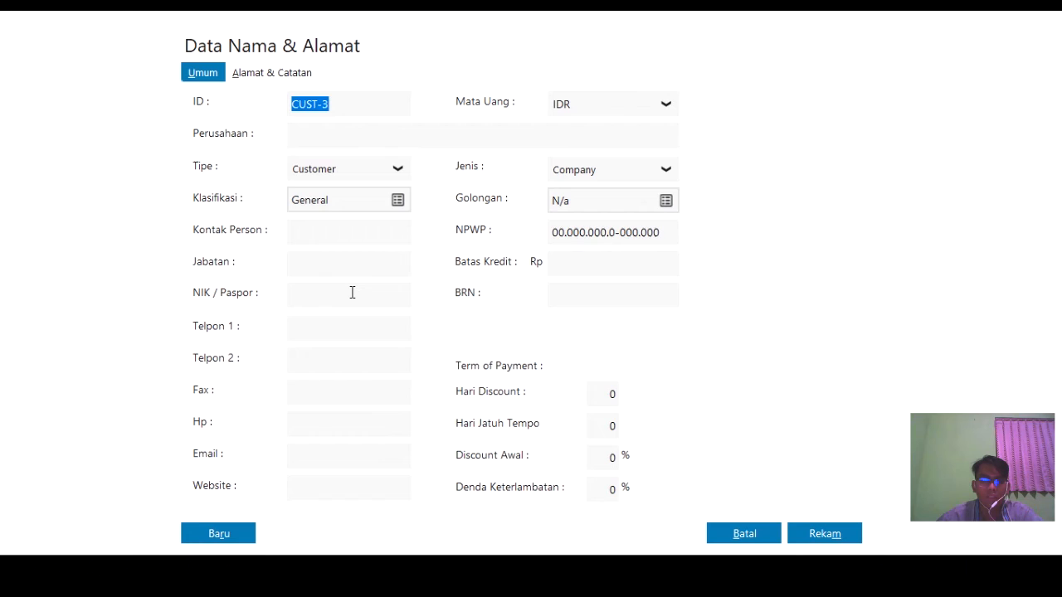
{"action": "left_click", "coordinate": [339, 131]}
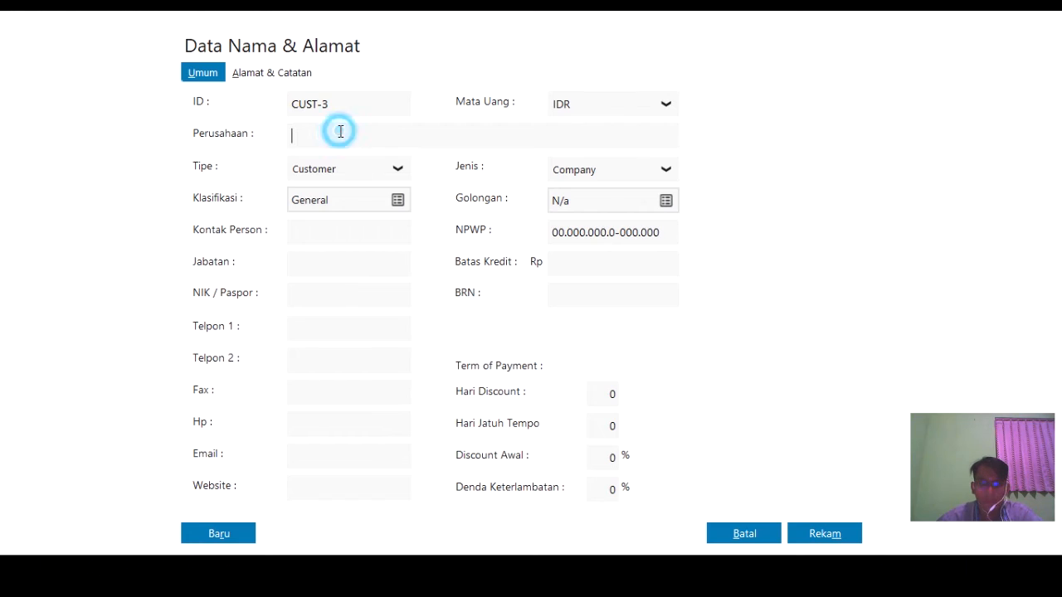
{"action": "type", "text": "TOko Seja"}
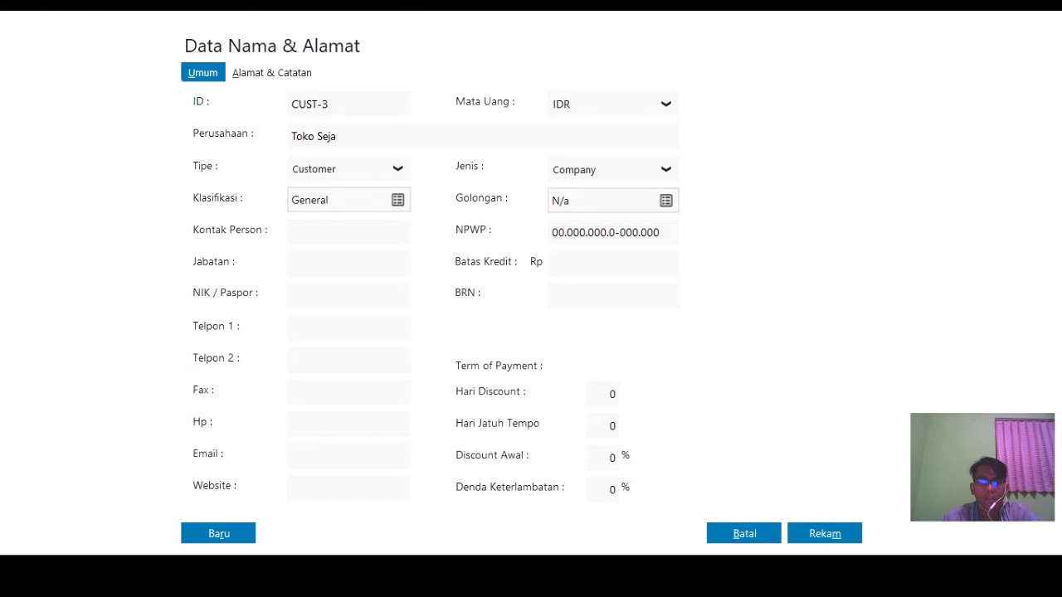
{"action": "type", "text": "htera"}
{"action": "left_click", "coordinate": [325, 290]}
{"action": "type", "text": "12"}
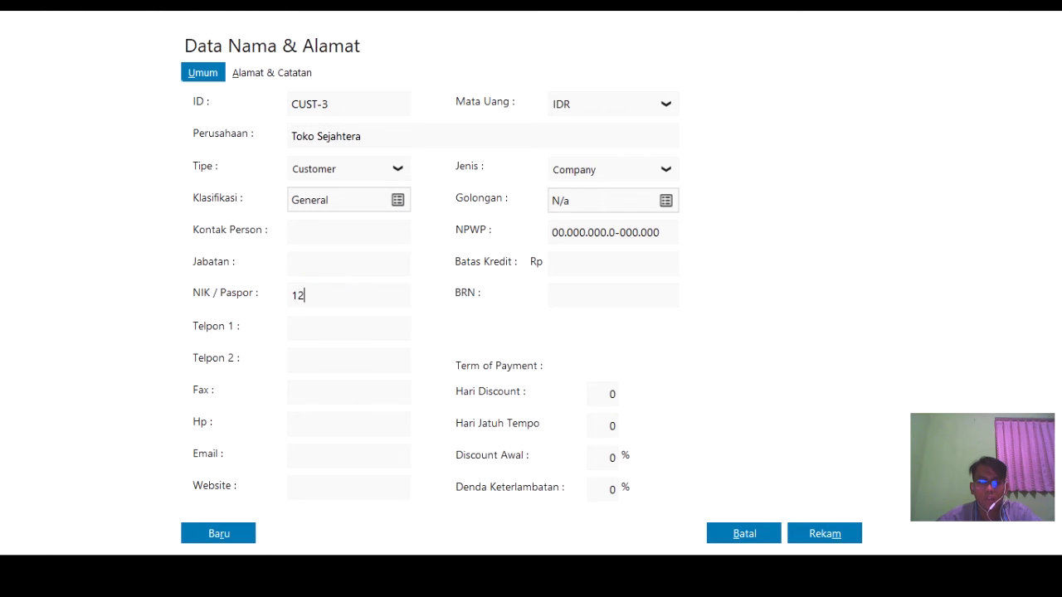
{"action": "type", "text": "345"}
{"action": "left_click", "coordinate": [826, 535]}
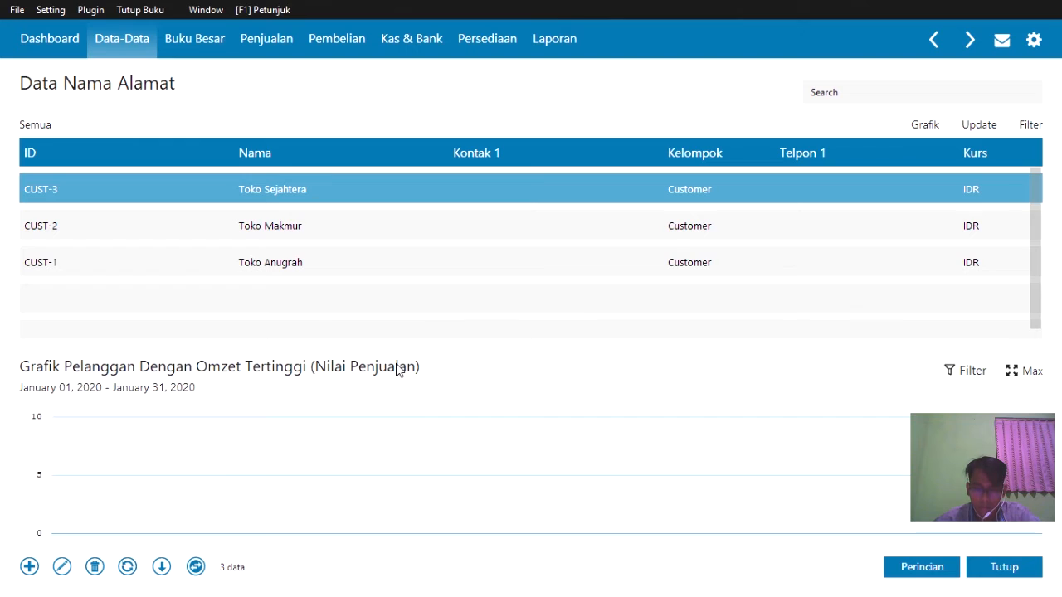
{"action": "left_click", "coordinate": [407, 297]}
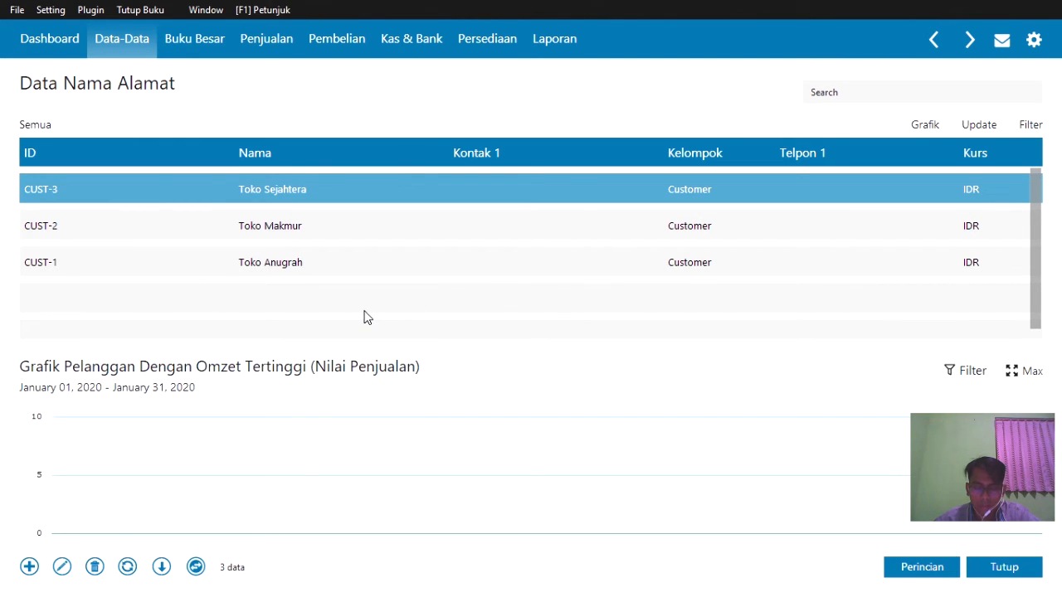
{"action": "left_click", "coordinate": [142, 297]}
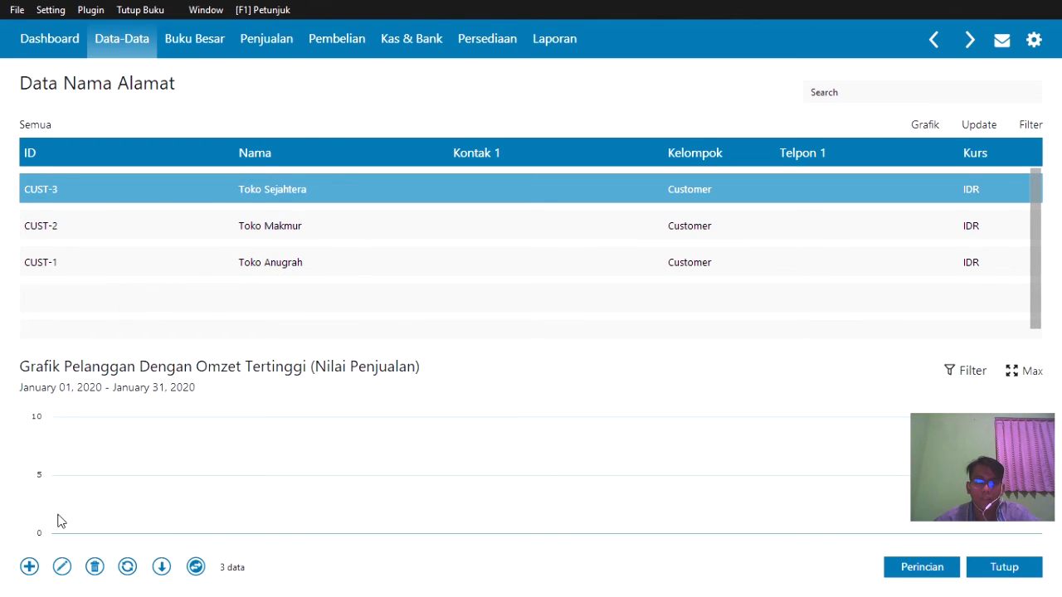
- Create a Vendor record for Sepia Phone with its NIK / Paspor number and save it
{"action": "left_click", "coordinate": [32, 569]}
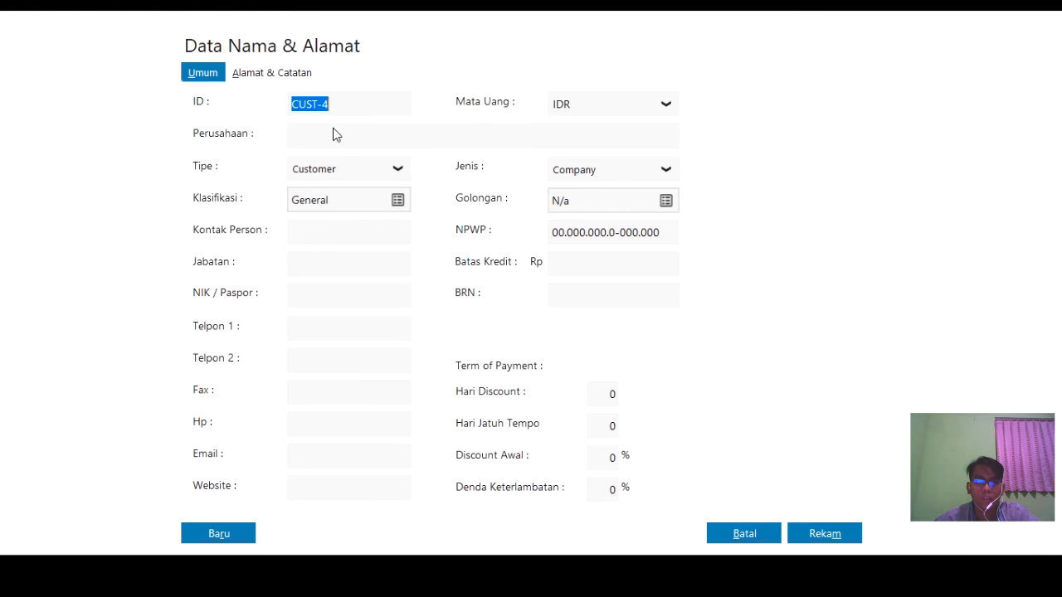
{"action": "left_click", "coordinate": [355, 173]}
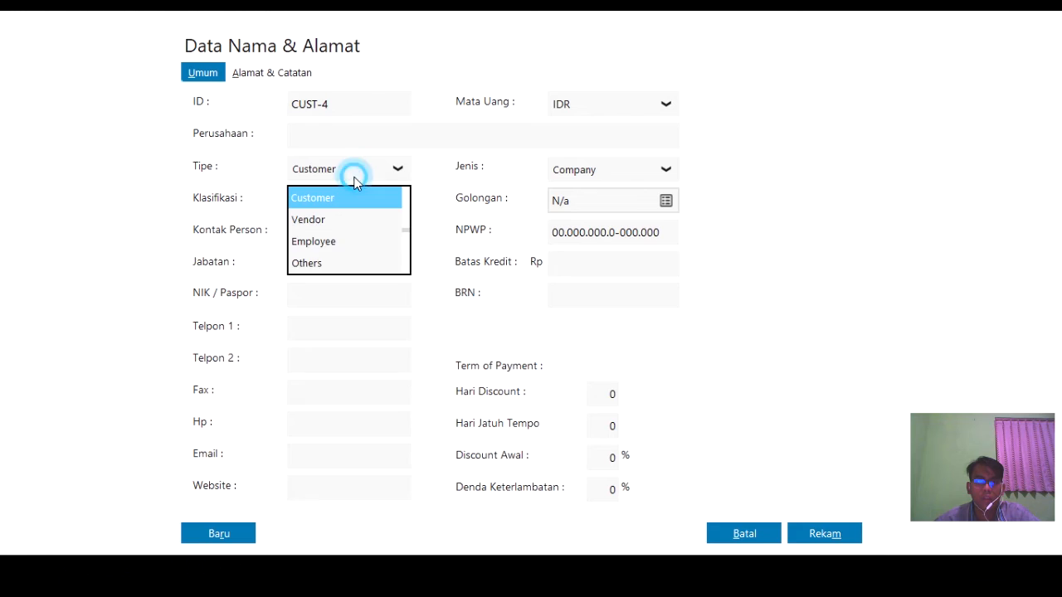
{"action": "left_click", "coordinate": [353, 219]}
{"action": "left_click", "coordinate": [348, 134]}
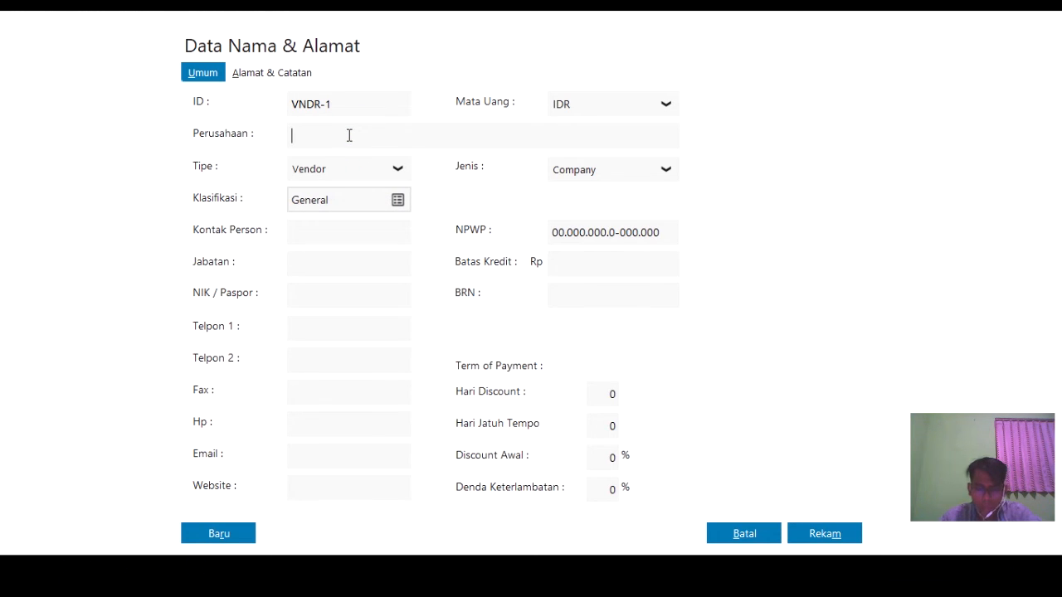
{"action": "type", "text": "Se"}
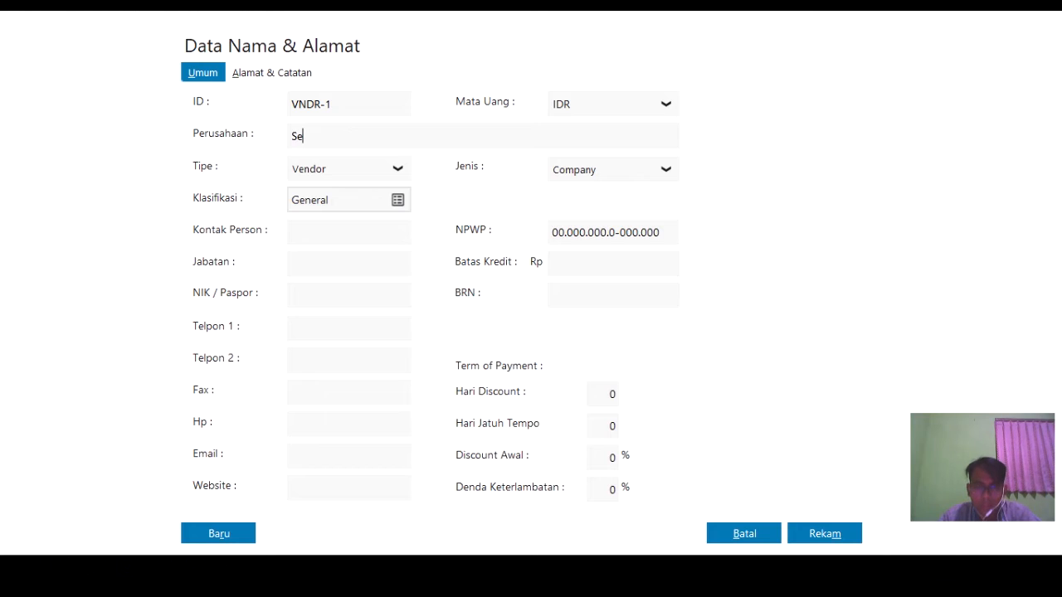
{"action": "type", "text": "pia Phone"}
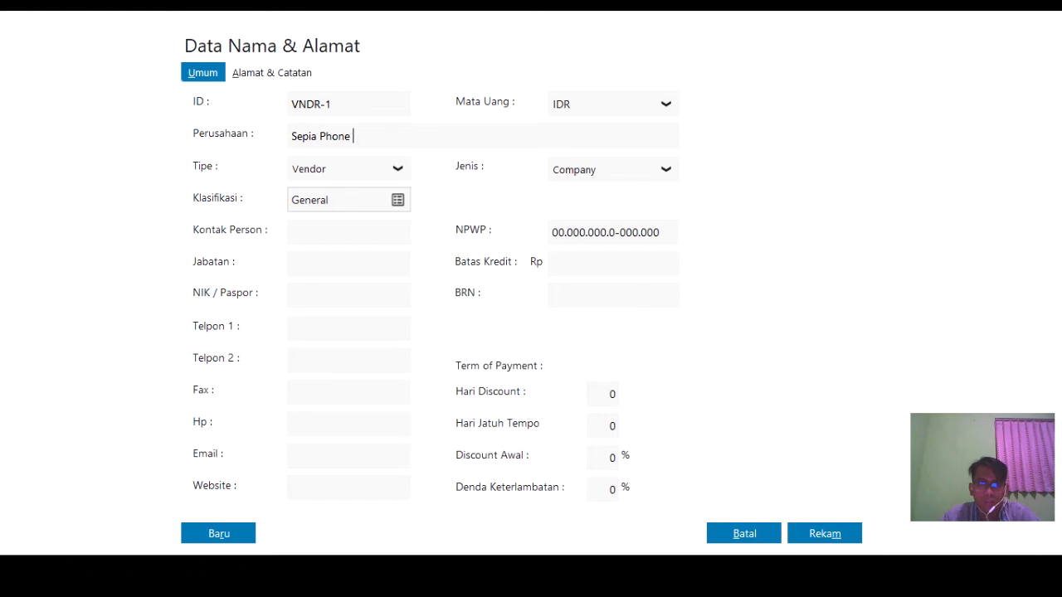
{"action": "left_click", "coordinate": [355, 296]}
{"action": "type", "text": "12"}
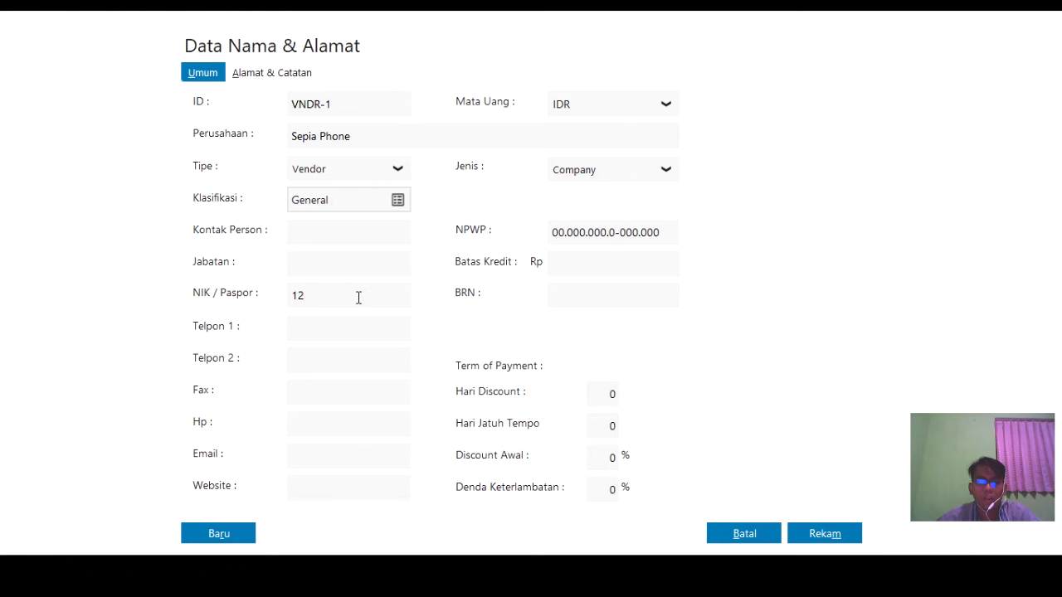
{"action": "type", "text": "345"}
{"action": "left_click", "coordinate": [821, 538]}
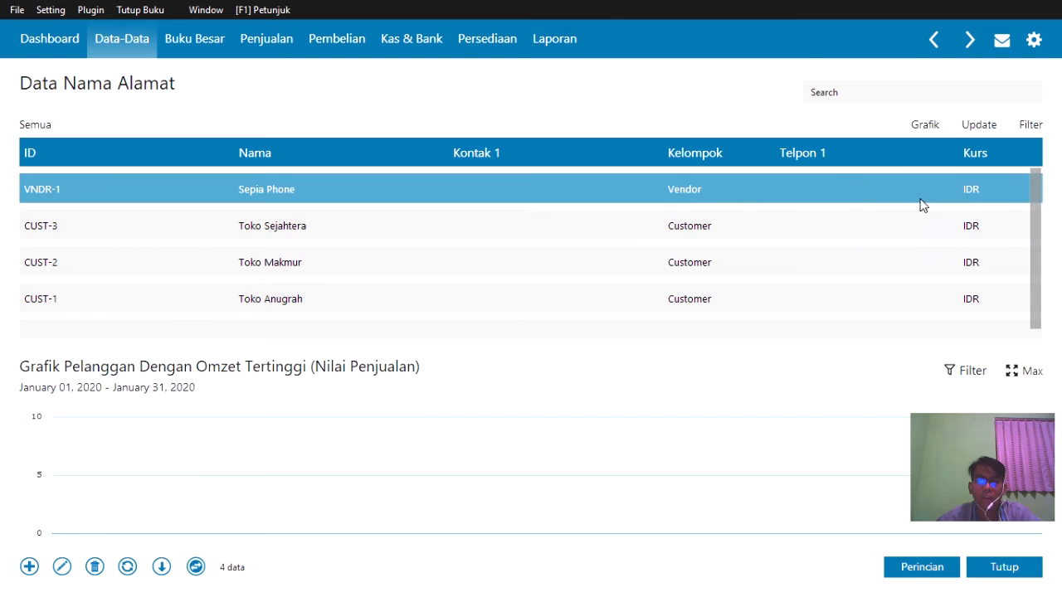
- Save Toko Semangat as a new Vendor-type address entry, filling in the NIK / Paspor number
{"action": "left_click", "coordinate": [30, 567]}
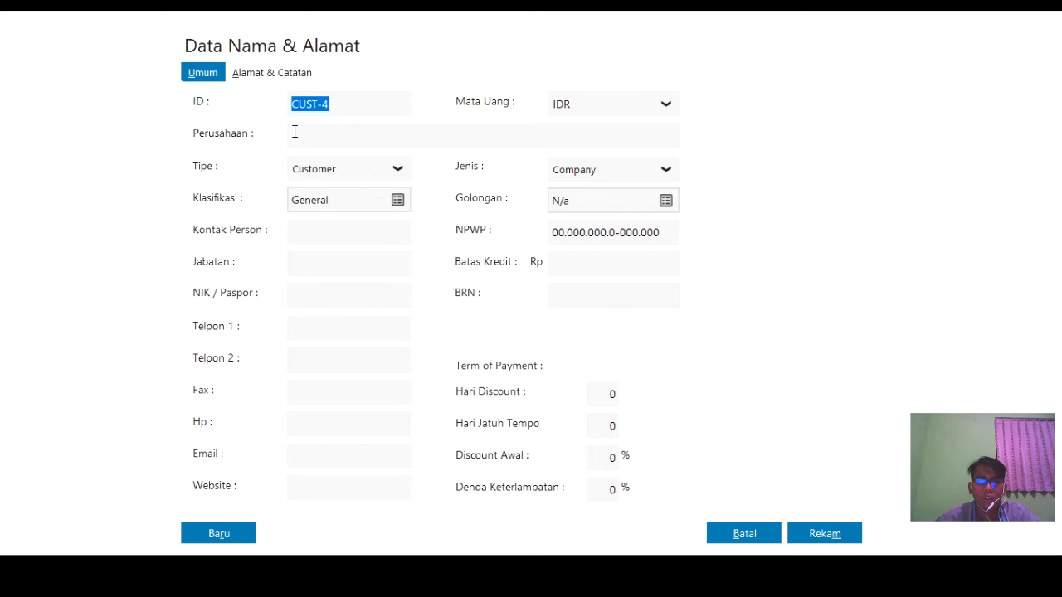
{"action": "left_click", "coordinate": [296, 130]}
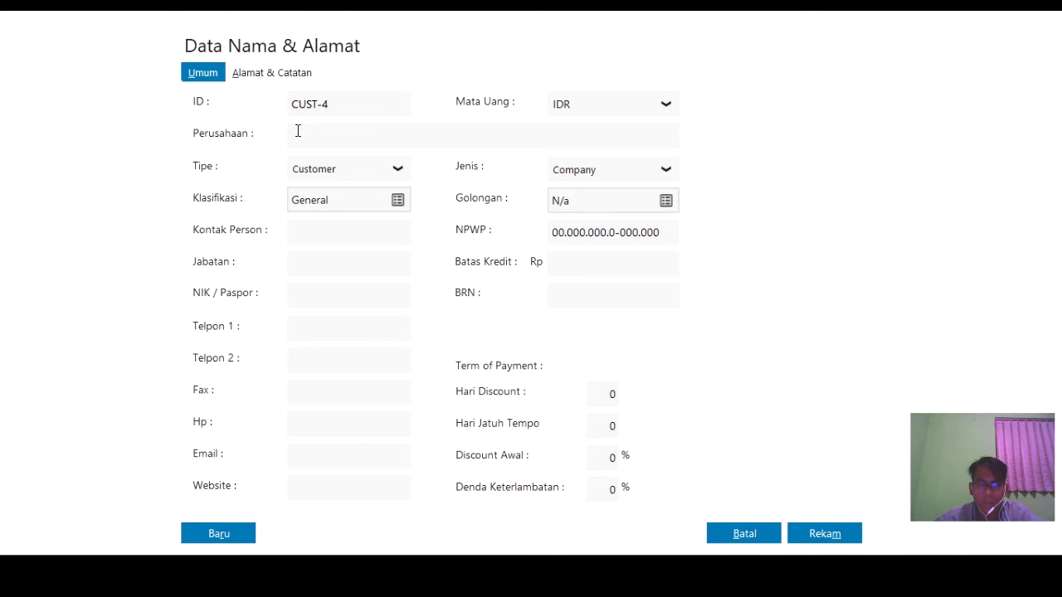
{"action": "left_click", "coordinate": [351, 170]}
{"action": "left_click", "coordinate": [343, 220]}
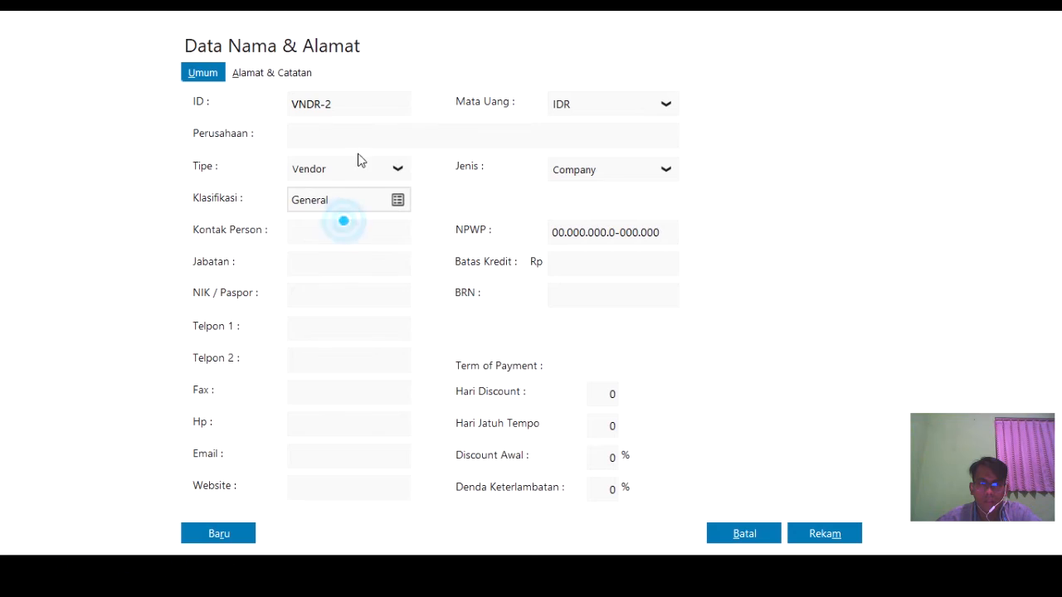
{"action": "left_click", "coordinate": [356, 136]}
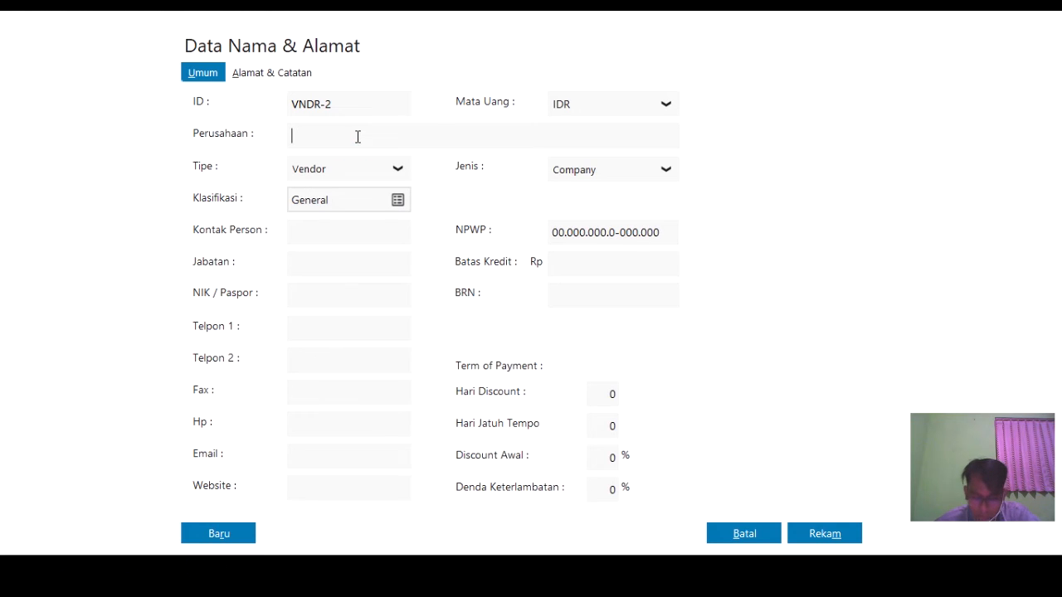
{"action": "type", "text": "Toko Semangat"}
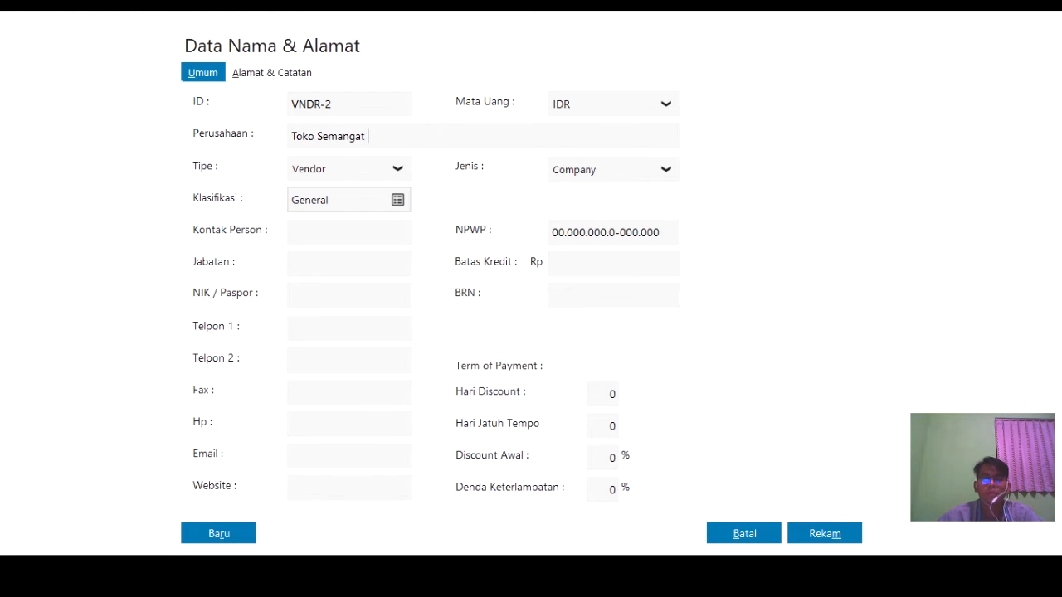
{"action": "left_click", "coordinate": [307, 290]}
{"action": "type", "text": "12345"}
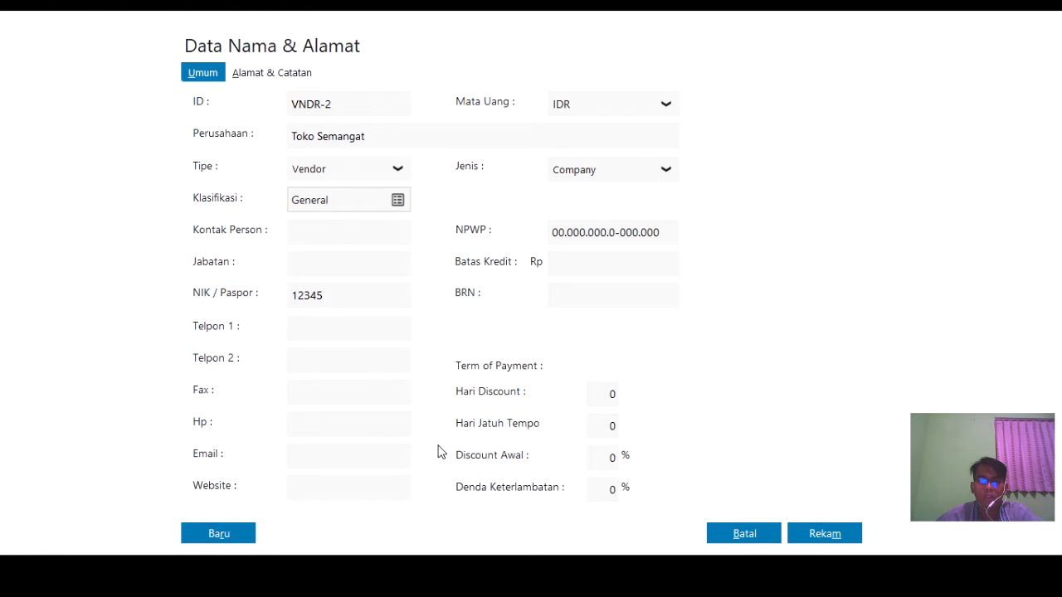
{"action": "left_click", "coordinate": [857, 536]}
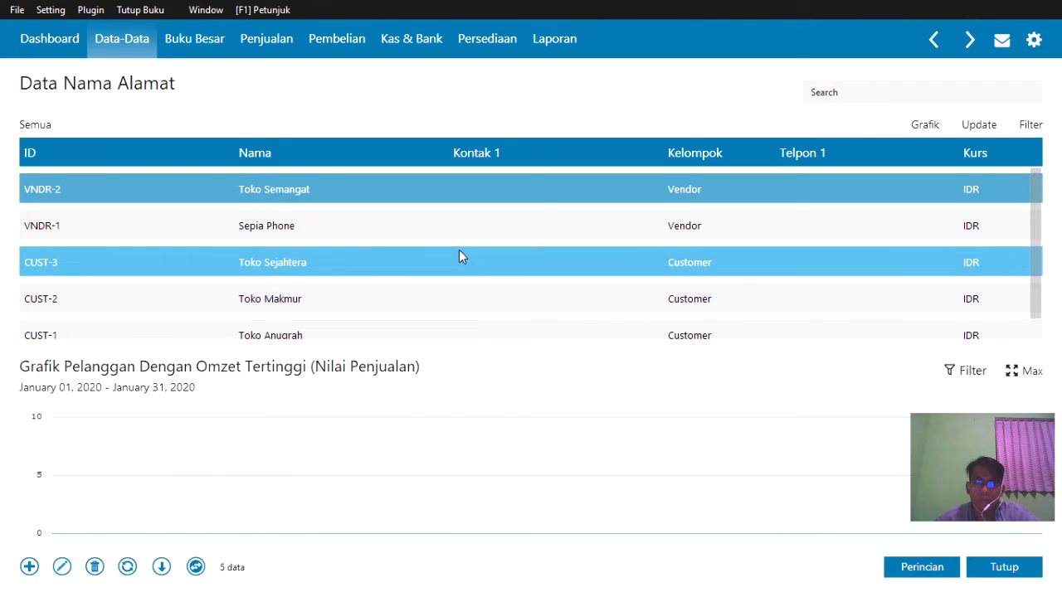
{"action": "scroll", "coordinate": [458, 251], "scroll_direction": "down", "scroll_amount": 1}
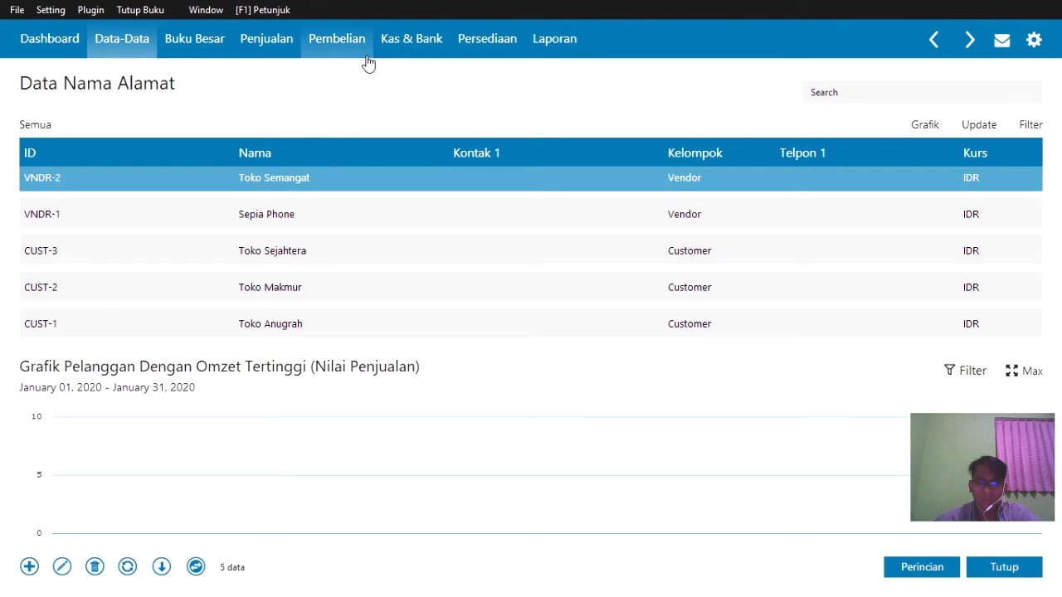
- Close the address list and open the Data Produk list in table view
{"action": "left_click", "coordinate": [1019, 571]}
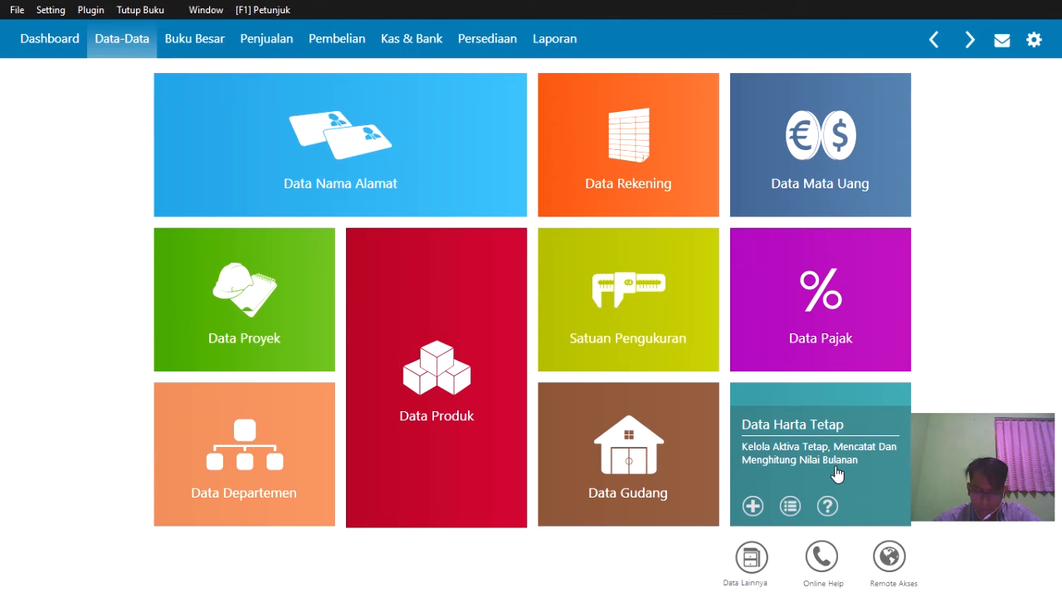
{"action": "mouse_move", "coordinate": [353, 267]}
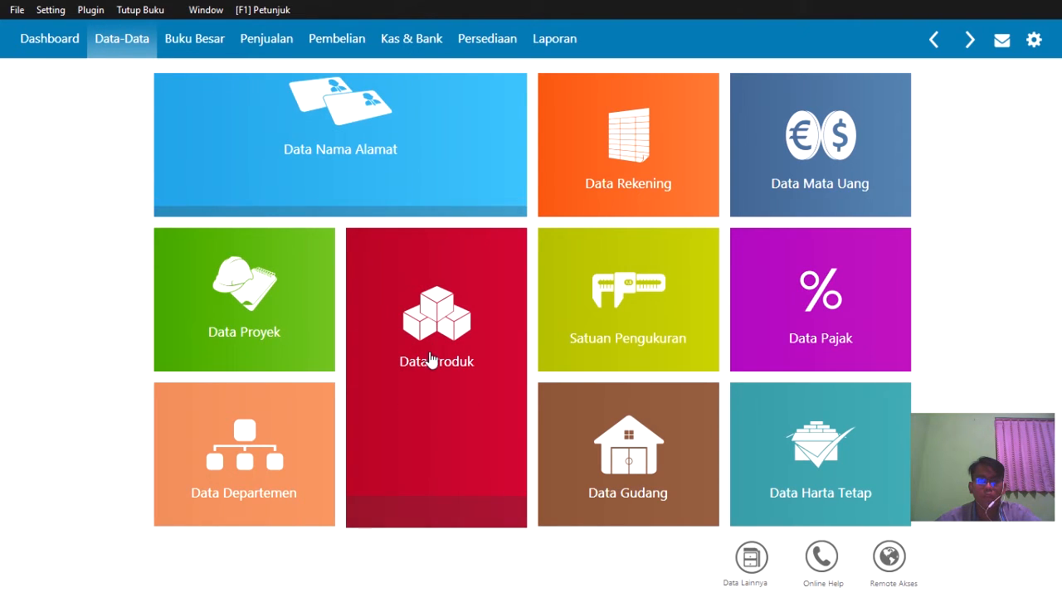
{"action": "mouse_move", "coordinate": [414, 471]}
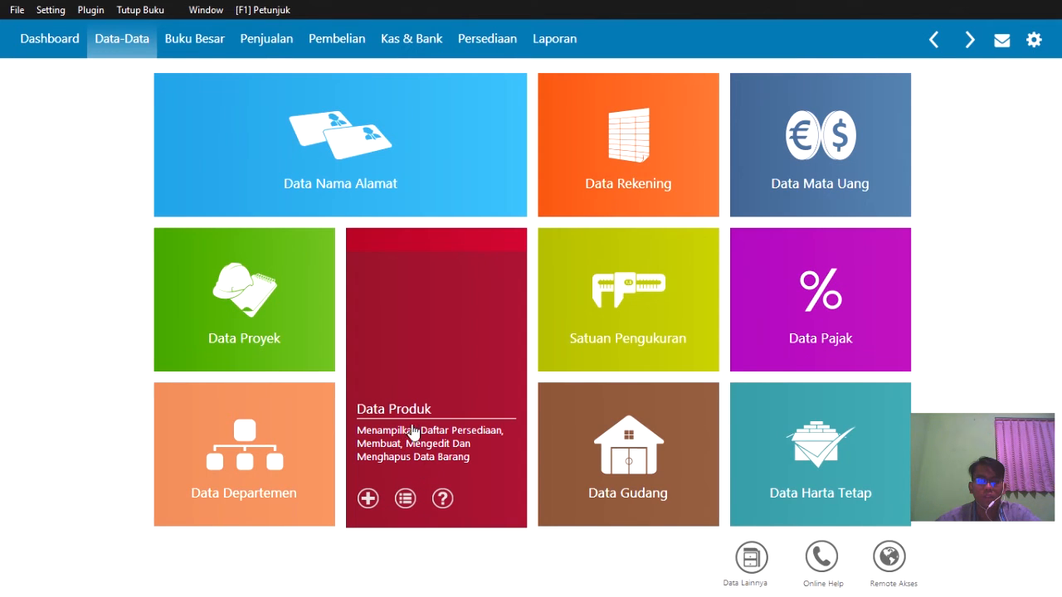
{"action": "left_click", "coordinate": [406, 497]}
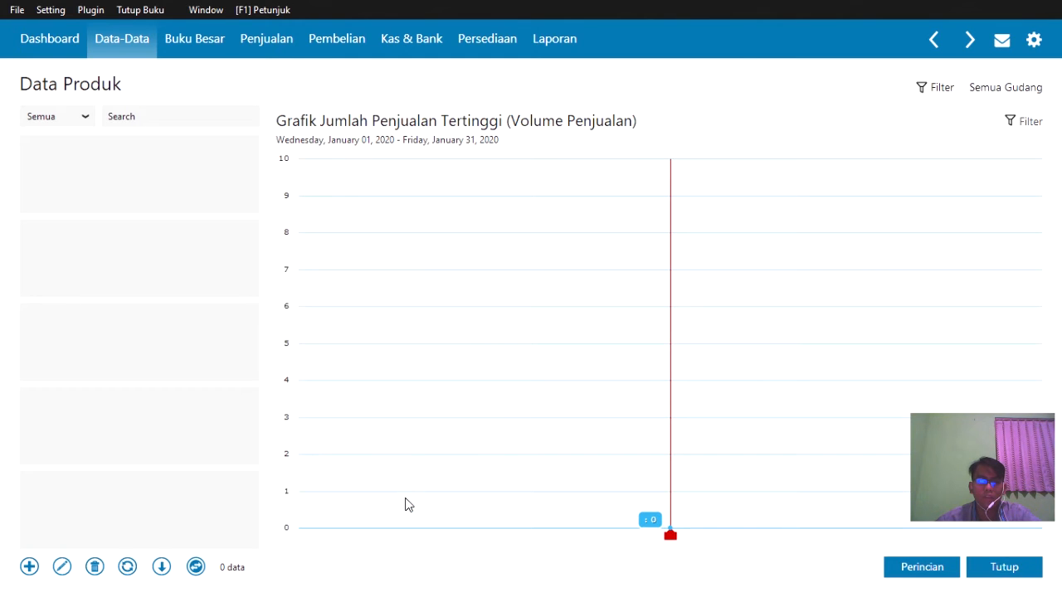
{"action": "left_click", "coordinate": [196, 567]}
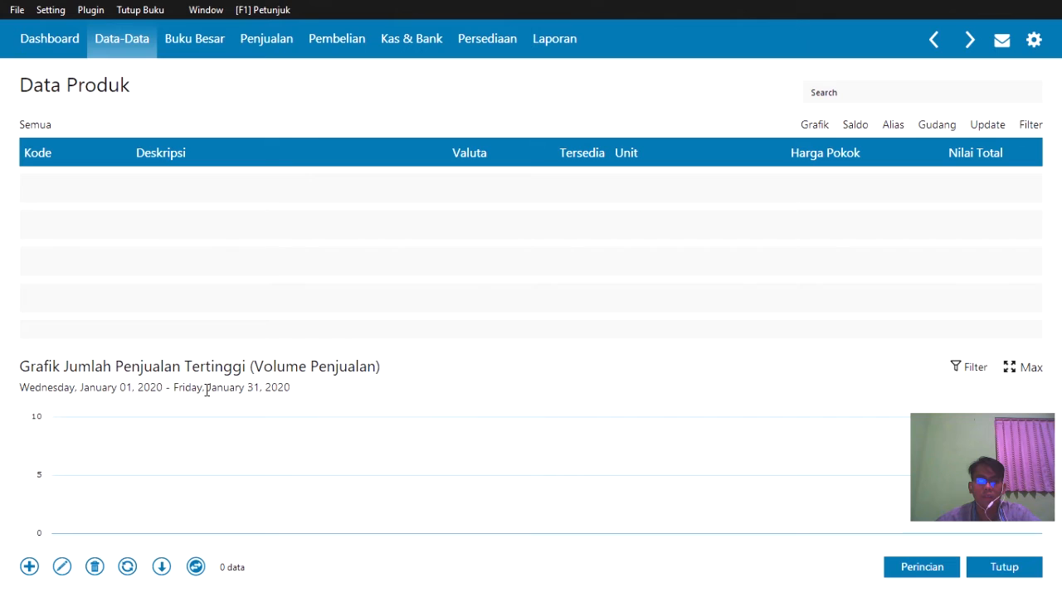
- Start a new product with item code V-71 and description Vivo Y71
{"action": "left_click", "coordinate": [32, 568]}
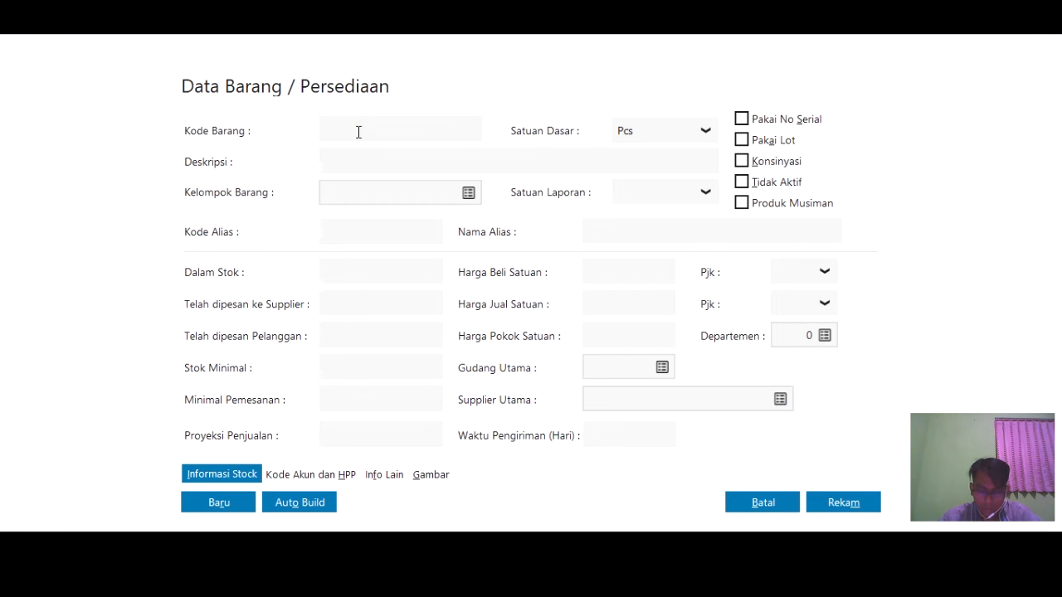
{"action": "type", "text": "V"}
{"action": "key", "text": "BackSpace"}
{"action": "type", "text": "V-71"}
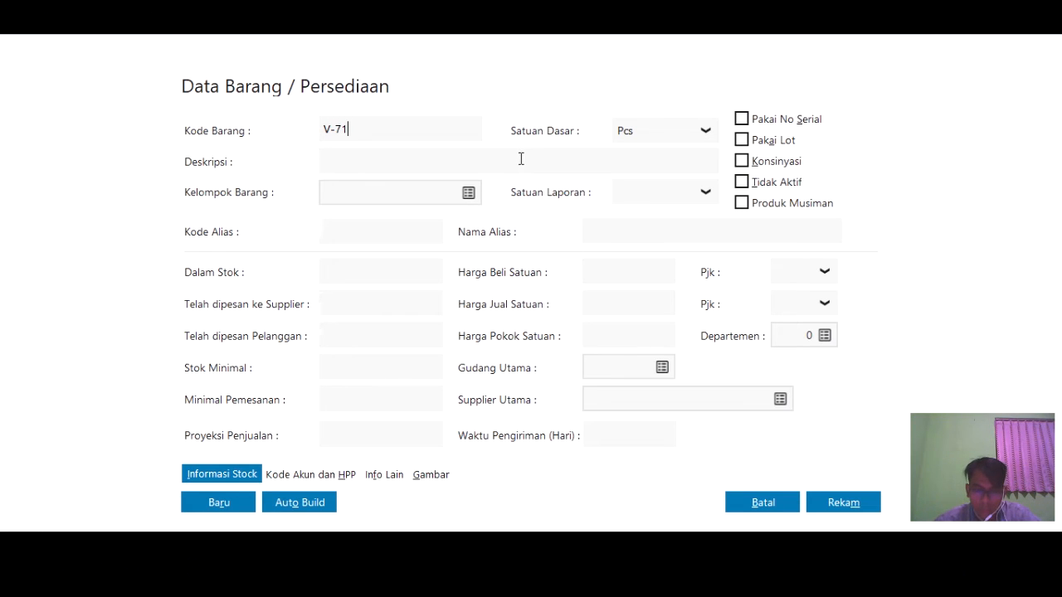
{"action": "left_click", "coordinate": [469, 154]}
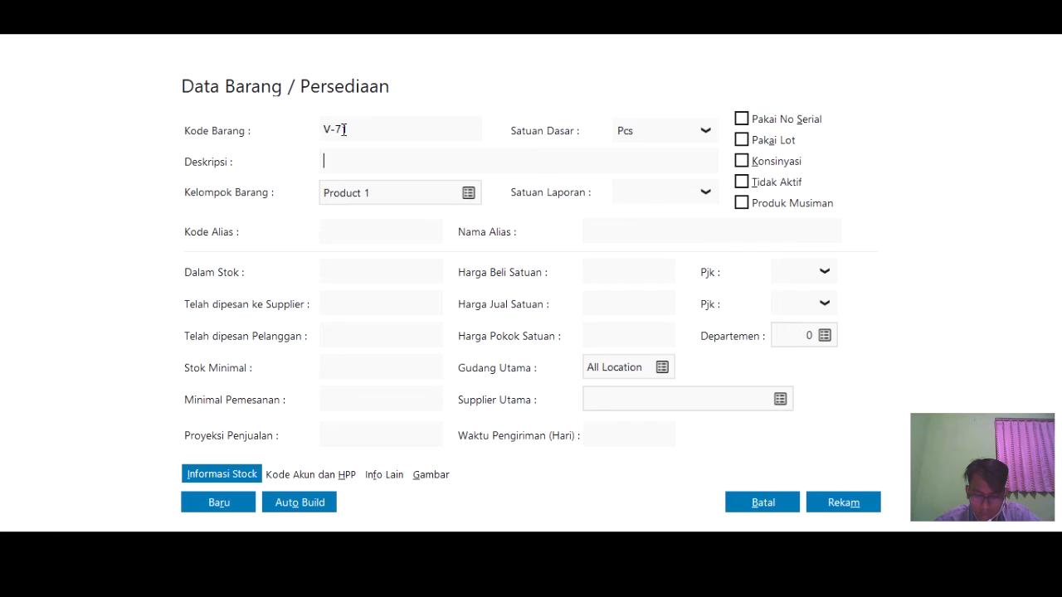
{"action": "key", "text": "Tab"}
{"action": "type", "text": "vIVO"}
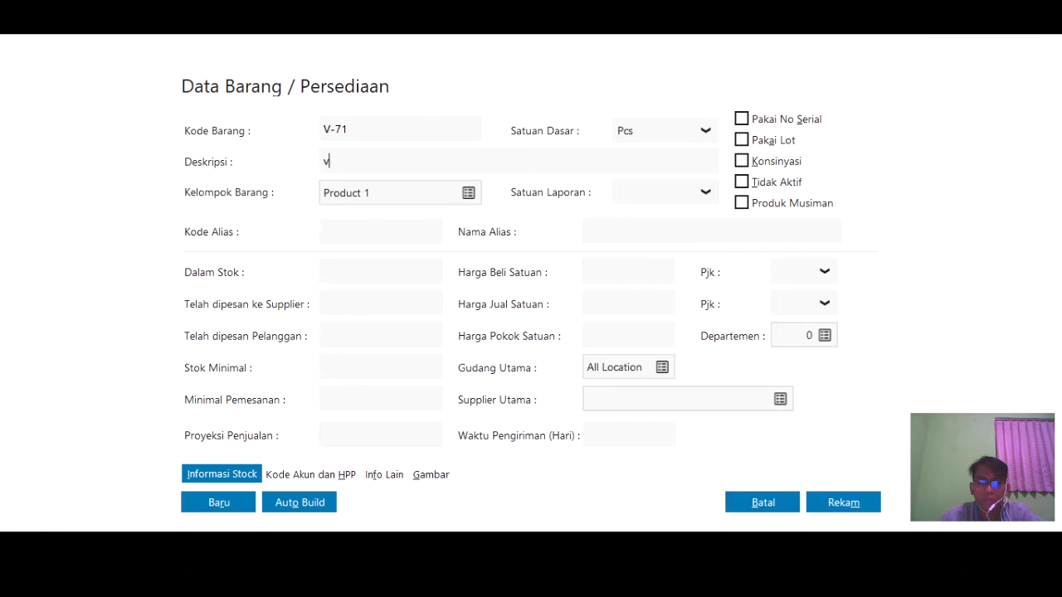
{"action": "key", "text": "BackSpace"}
{"action": "key", "text": "BackSpace"}
{"action": "type", "text": "Vivo"}
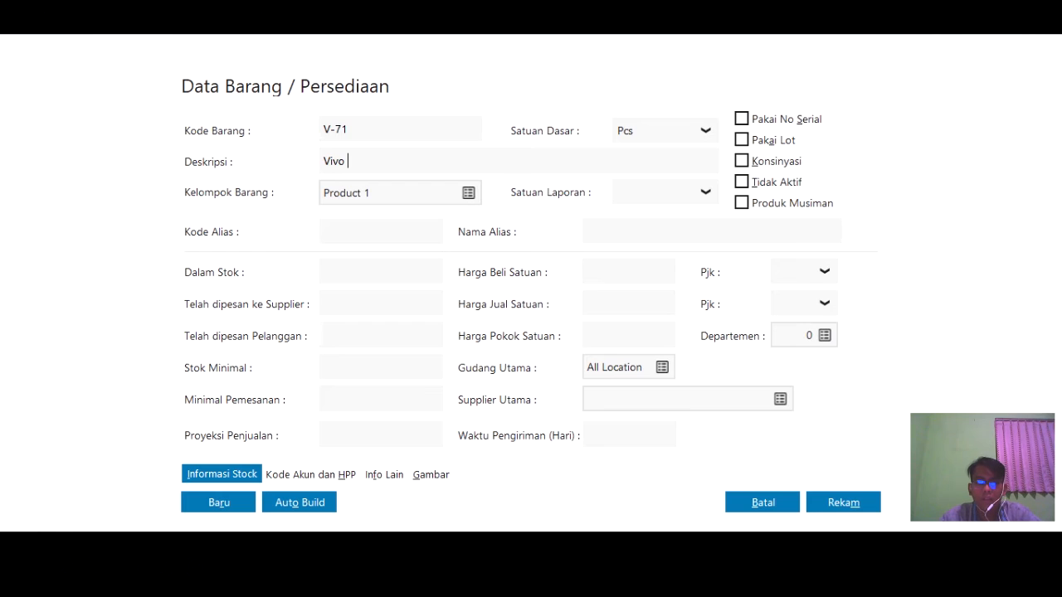
{"action": "type", "text": " Y71"}
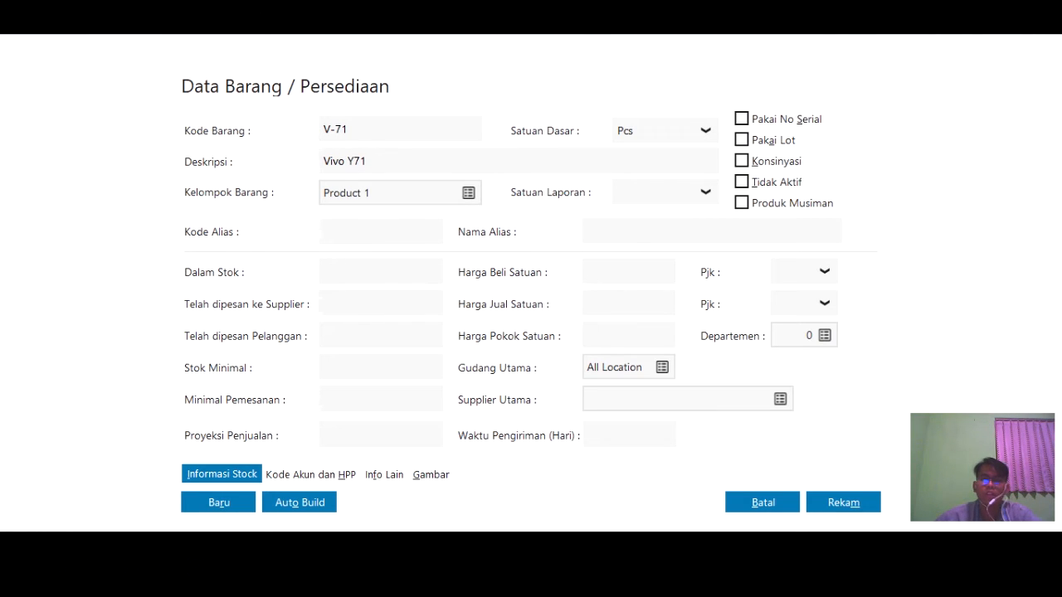
- Check the base unit options, which offer only Pcs, and cancel the unsaved entry
{"action": "left_click", "coordinate": [705, 132]}
{"action": "left_click", "coordinate": [704, 135]}
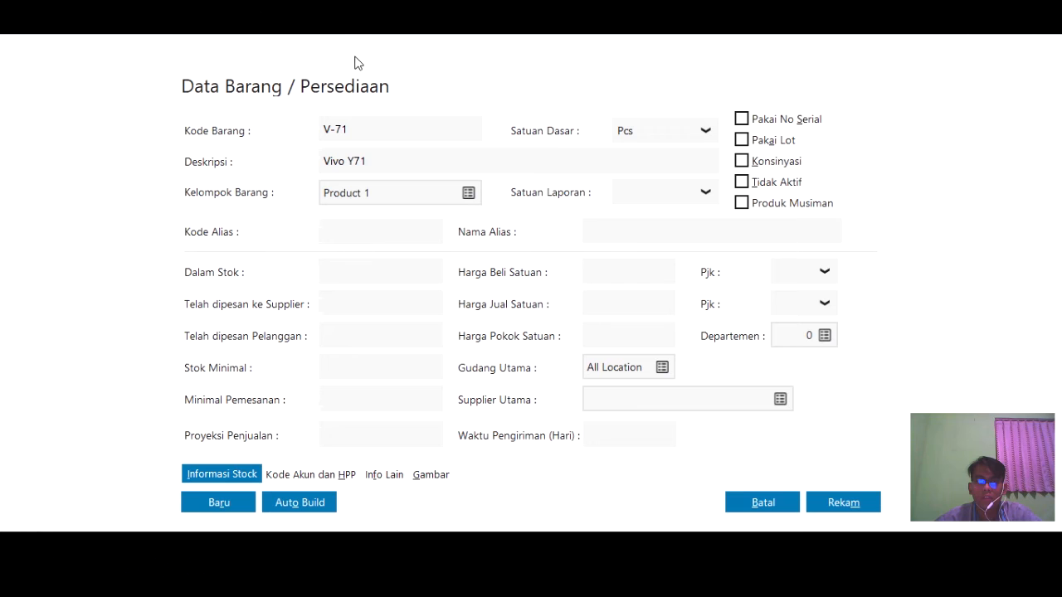
{"action": "left_click", "coordinate": [767, 501]}
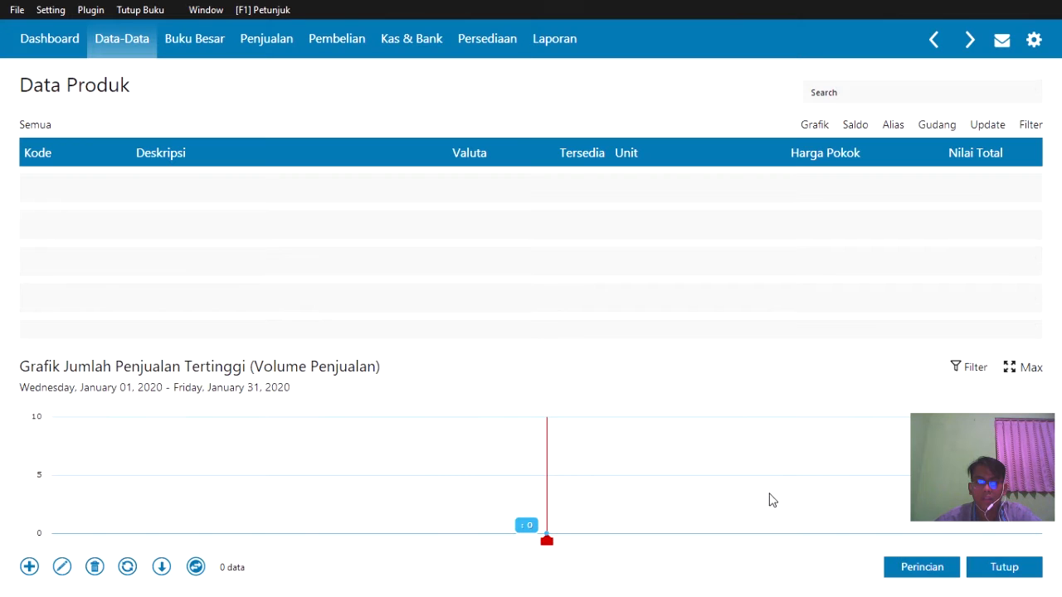
- Close Data Produk and open the measurement units list as a table
{"action": "left_click", "coordinate": [996, 572]}
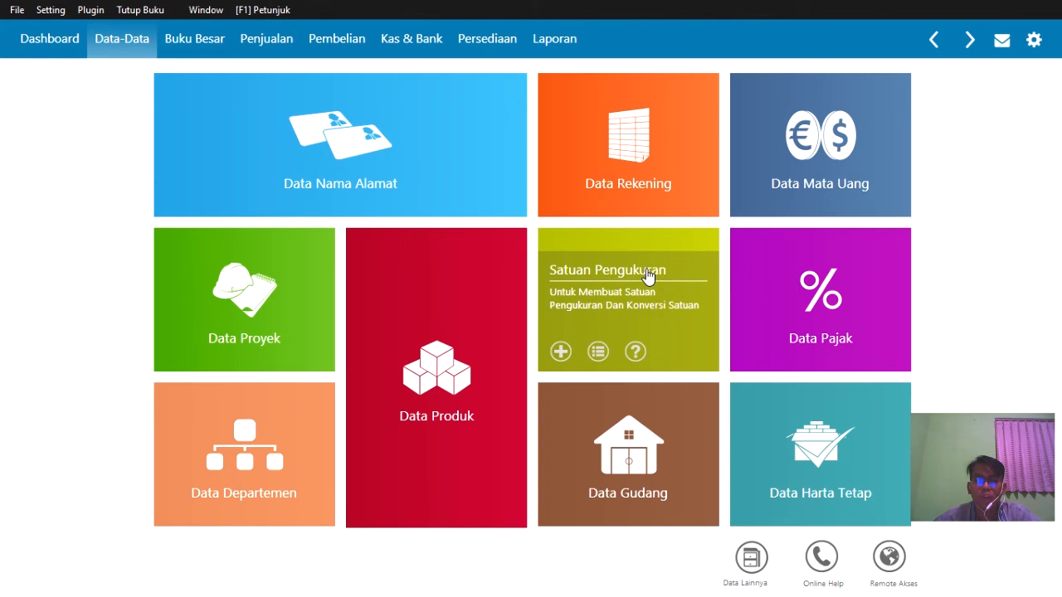
{"action": "left_click", "coordinate": [596, 353]}
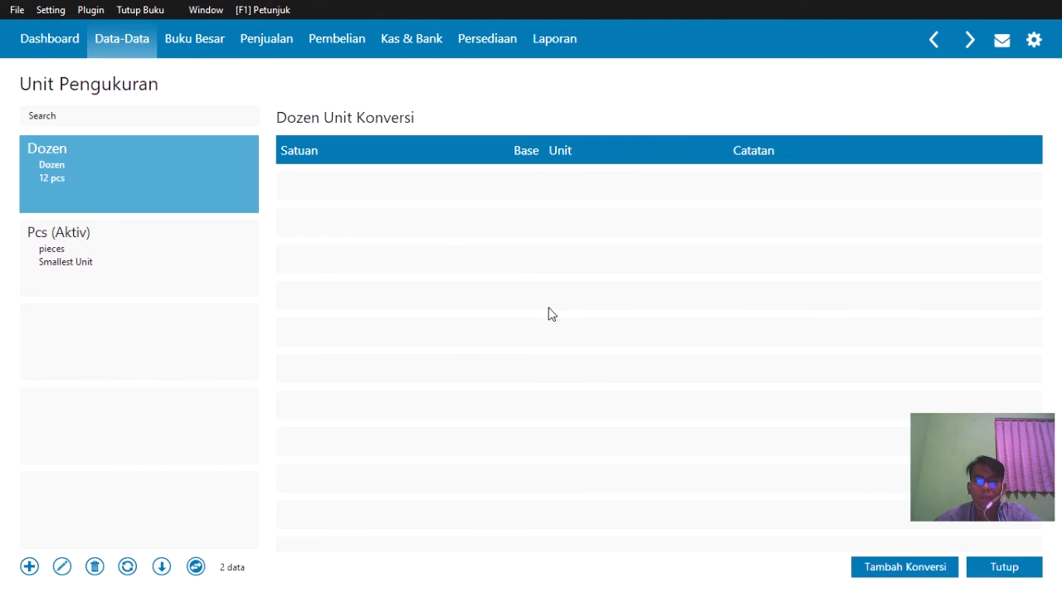
{"action": "left_click", "coordinate": [196, 567]}
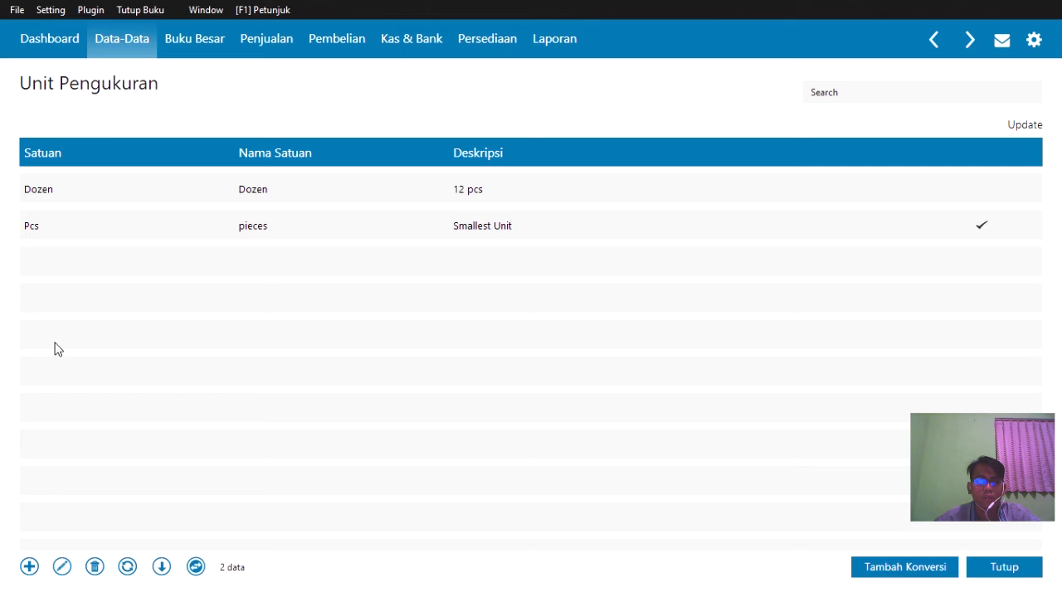
- Add a base measurement unit with code Unit and name unit
{"action": "left_click", "coordinate": [27, 568]}
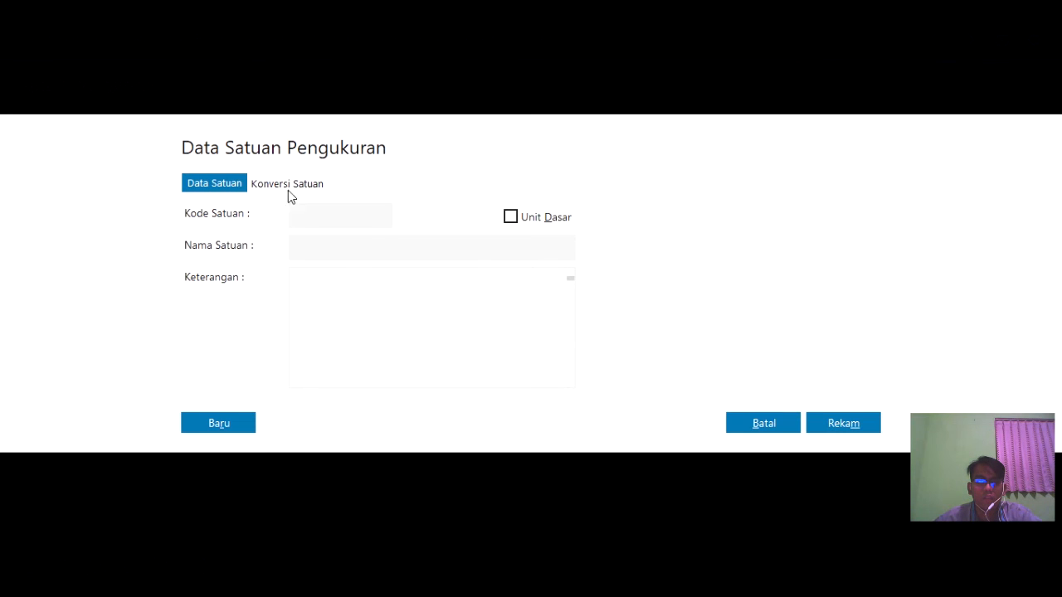
{"action": "left_click", "coordinate": [327, 223]}
{"action": "type", "text": "Un"}
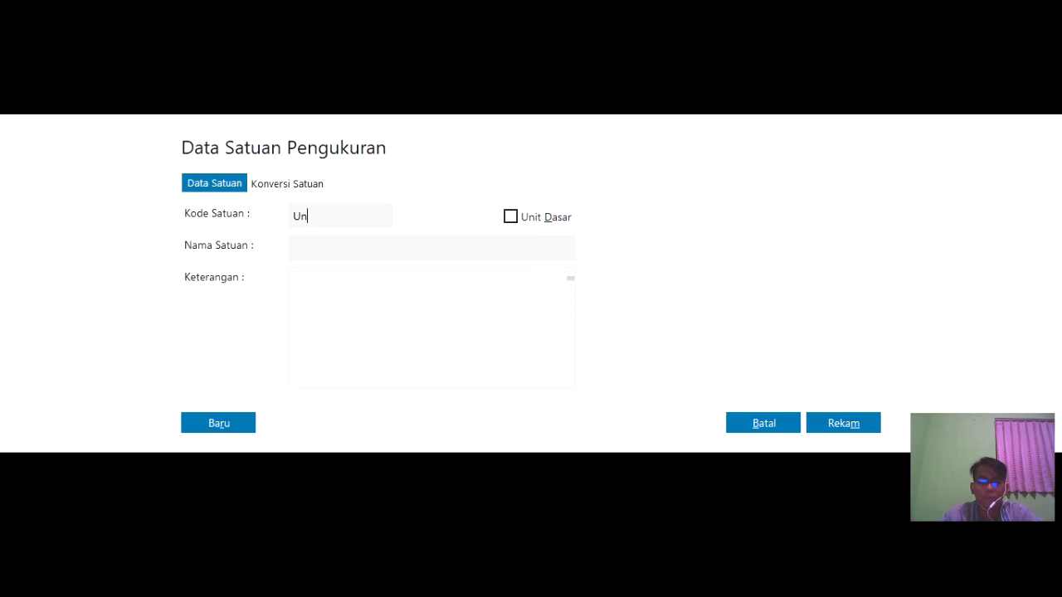
{"action": "type", "text": "Unit"}
{"action": "left_click", "coordinate": [306, 254]}
{"action": "type", "text": "unit"}
{"action": "left_click", "coordinate": [512, 214]}
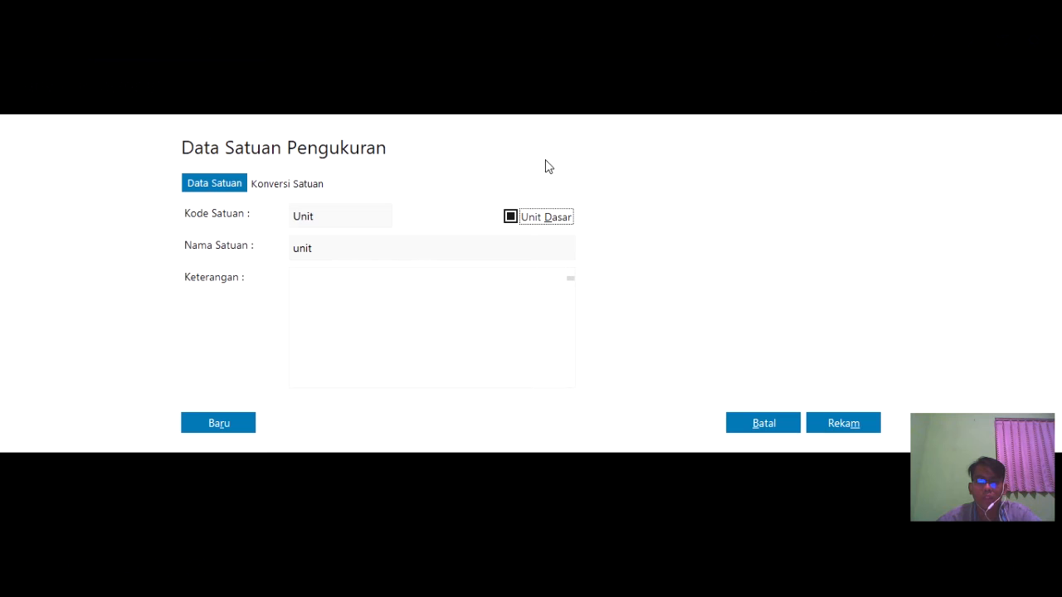
{"action": "left_click", "coordinate": [846, 425]}
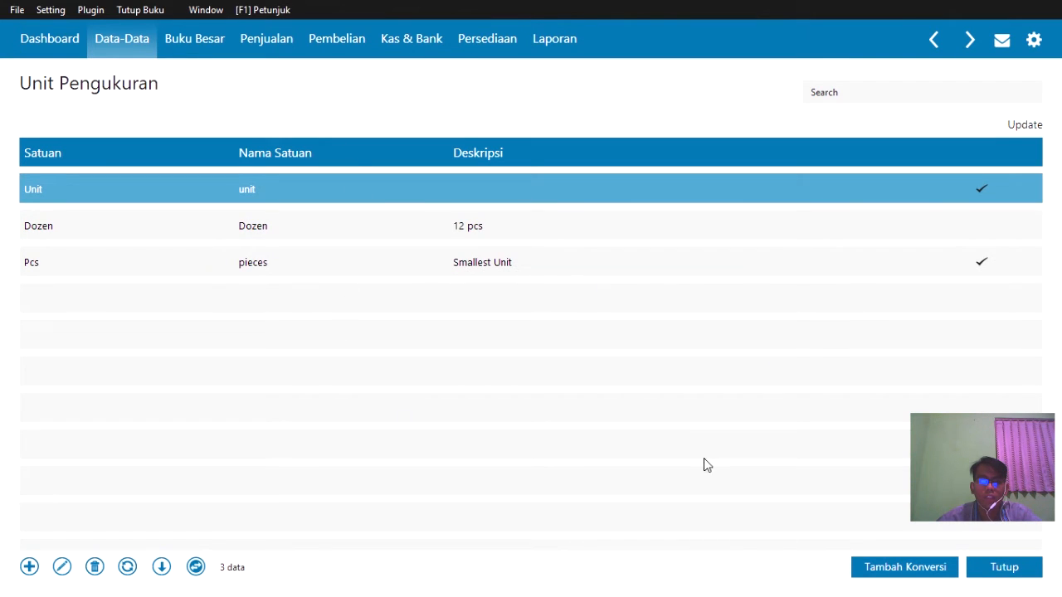
- Close the unit list, reopen Data Produk as a table, and start a new product
{"action": "left_click", "coordinate": [1022, 571]}
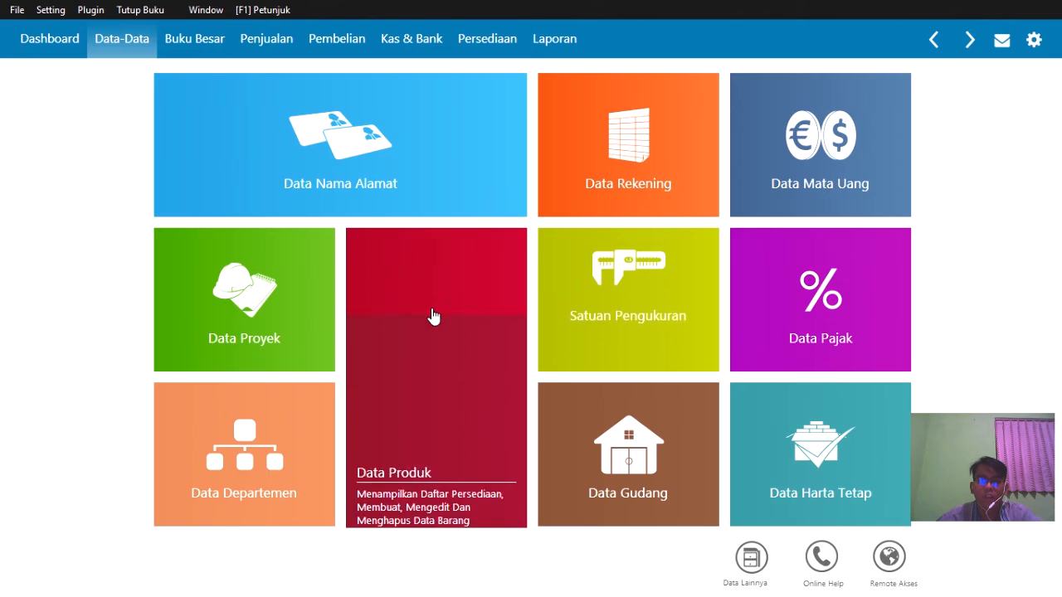
{"action": "left_click", "coordinate": [405, 497]}
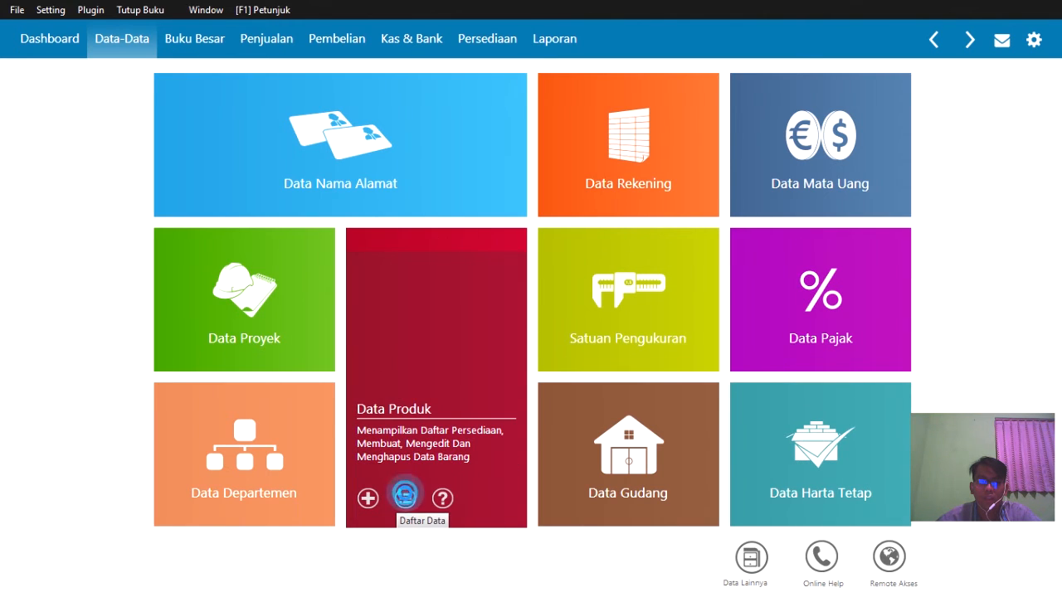
{"action": "left_click", "coordinate": [199, 572]}
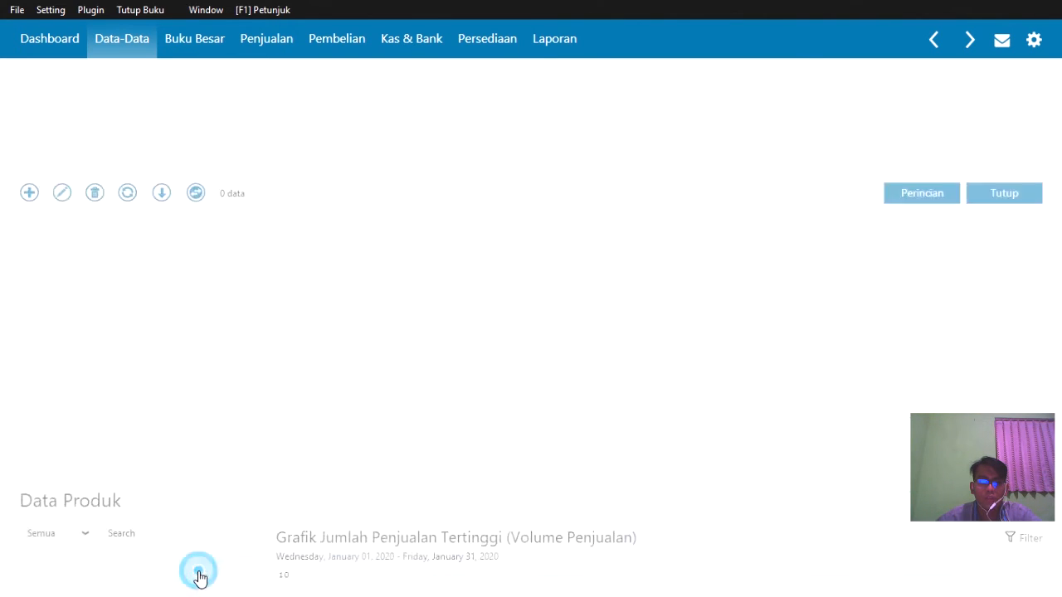
{"action": "left_click", "coordinate": [25, 568]}
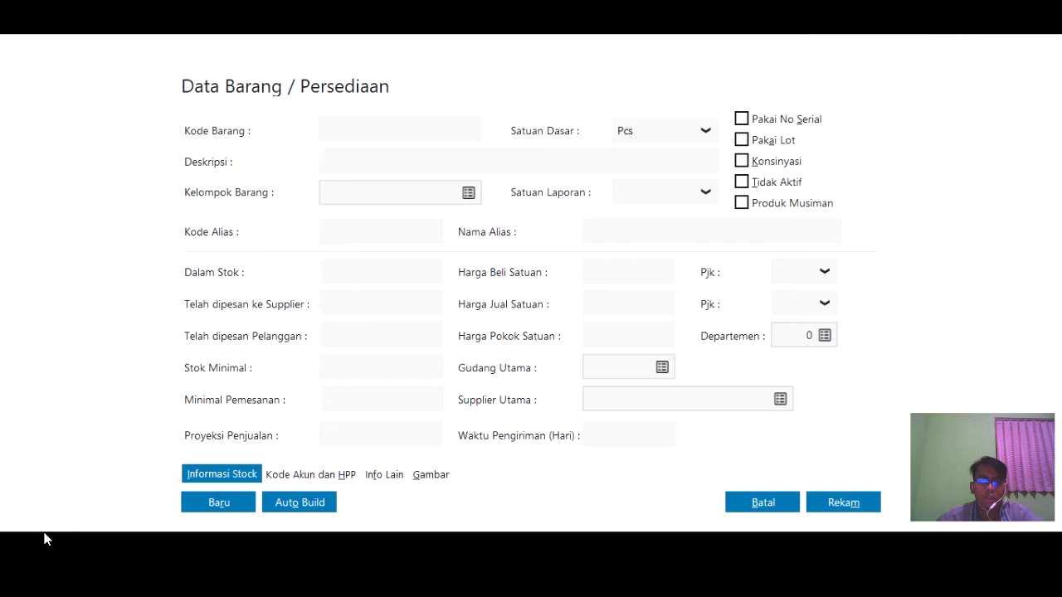
- Enter product code V-71 and description Vivo Y71
{"action": "left_click", "coordinate": [464, 131]}
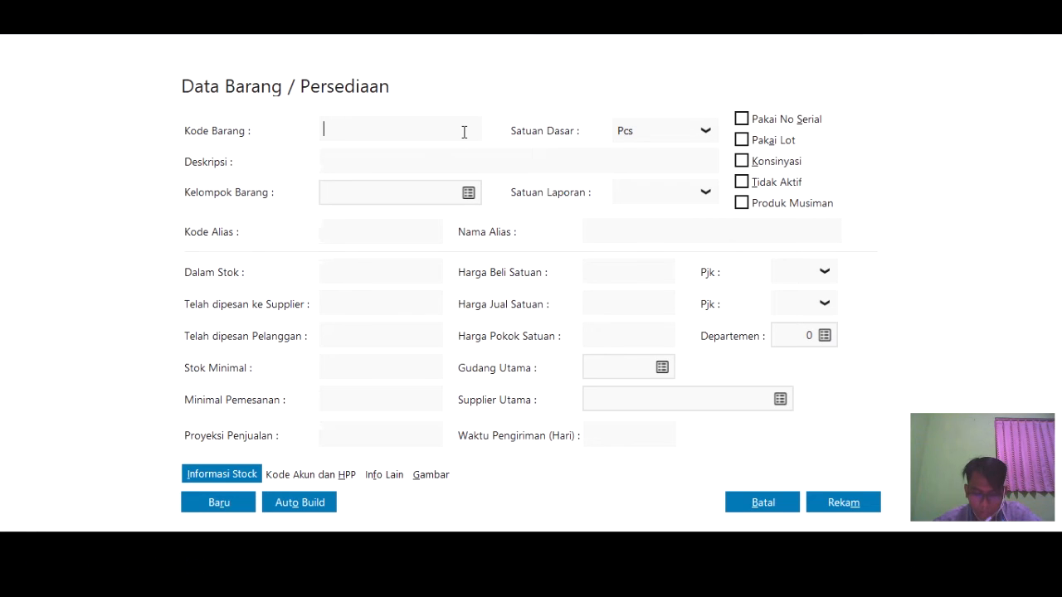
{"action": "left_click", "coordinate": [411, 125]}
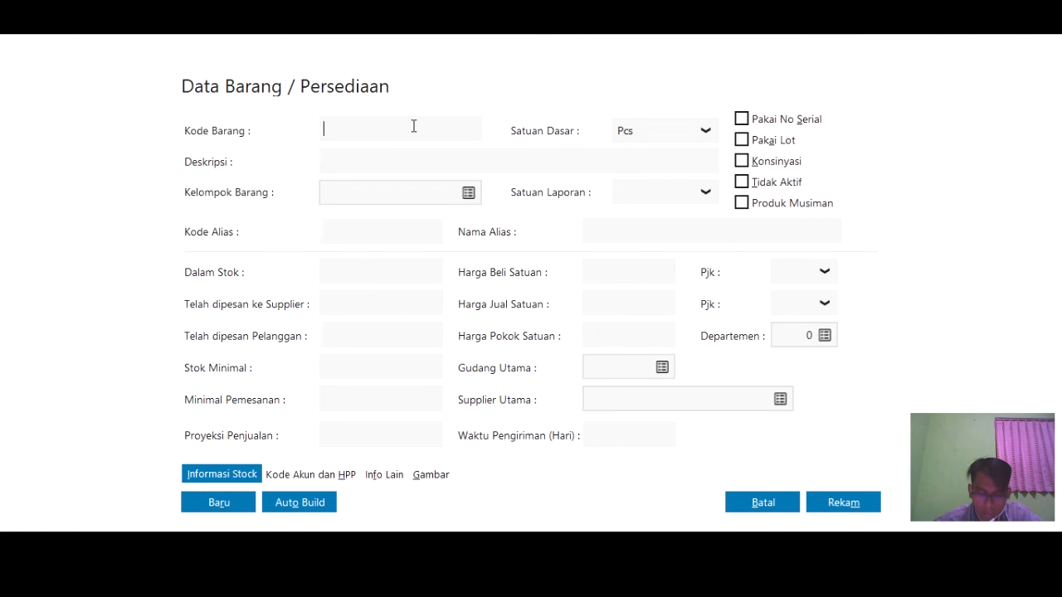
{"action": "type", "text": "V"}
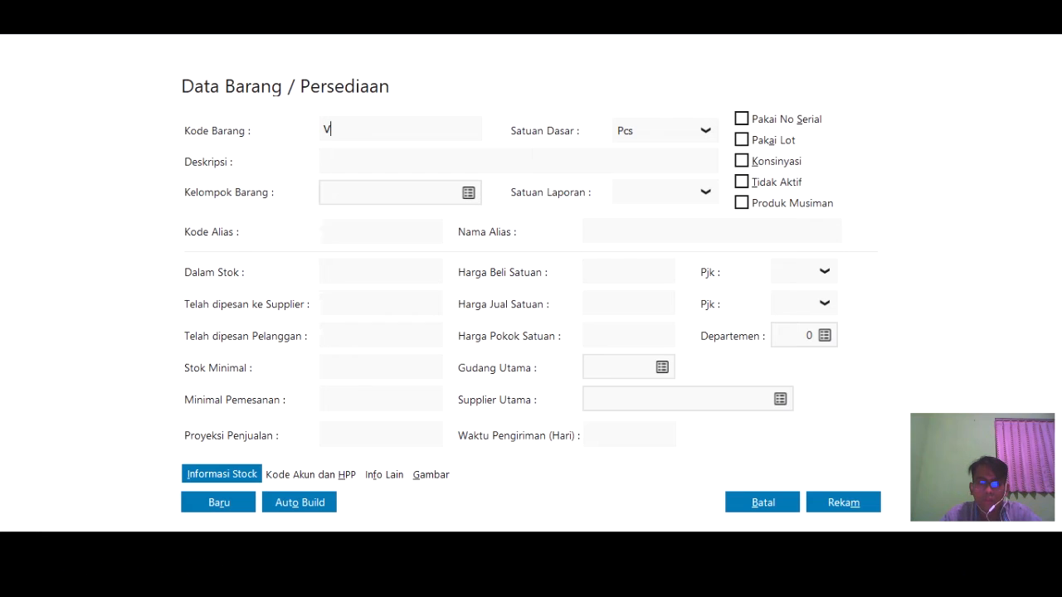
{"action": "type", "text": "-71"}
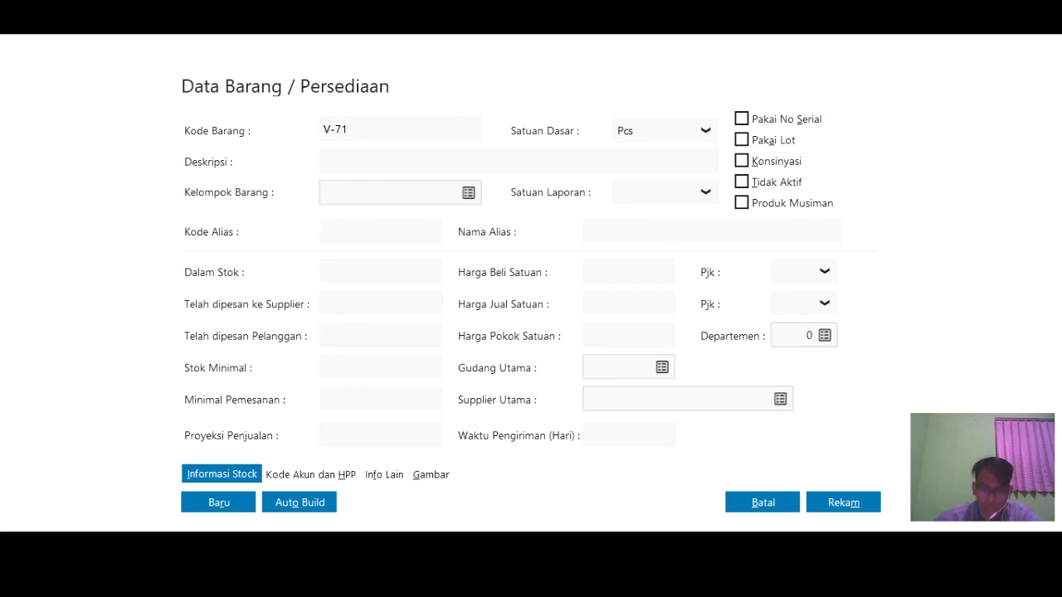
{"action": "left_click", "coordinate": [590, 159]}
{"action": "left_click", "coordinate": [447, 165]}
{"action": "left_click", "coordinate": [394, 164]}
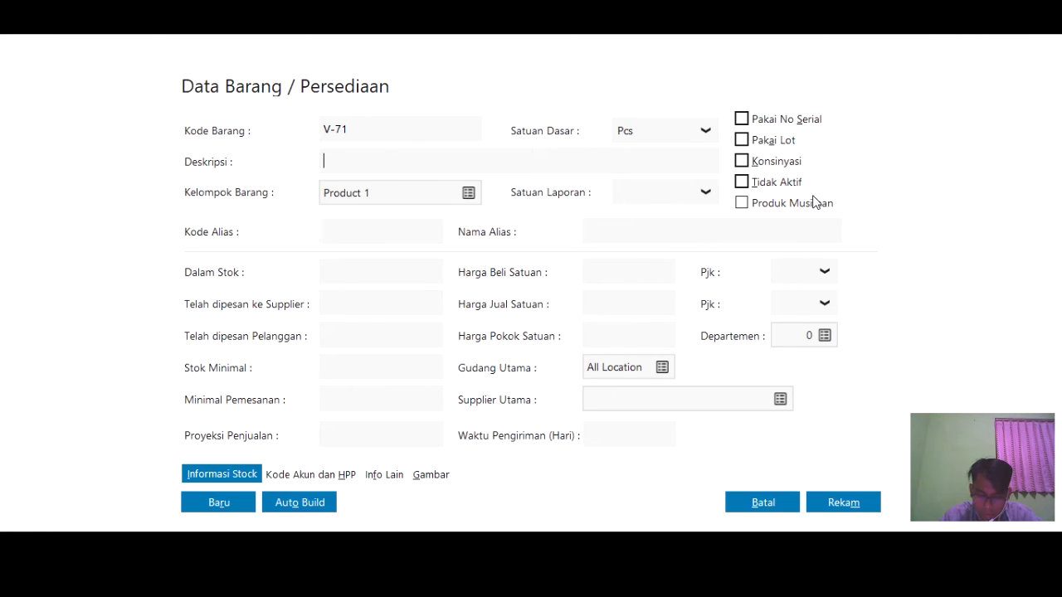
{"action": "type", "text": "vi"}
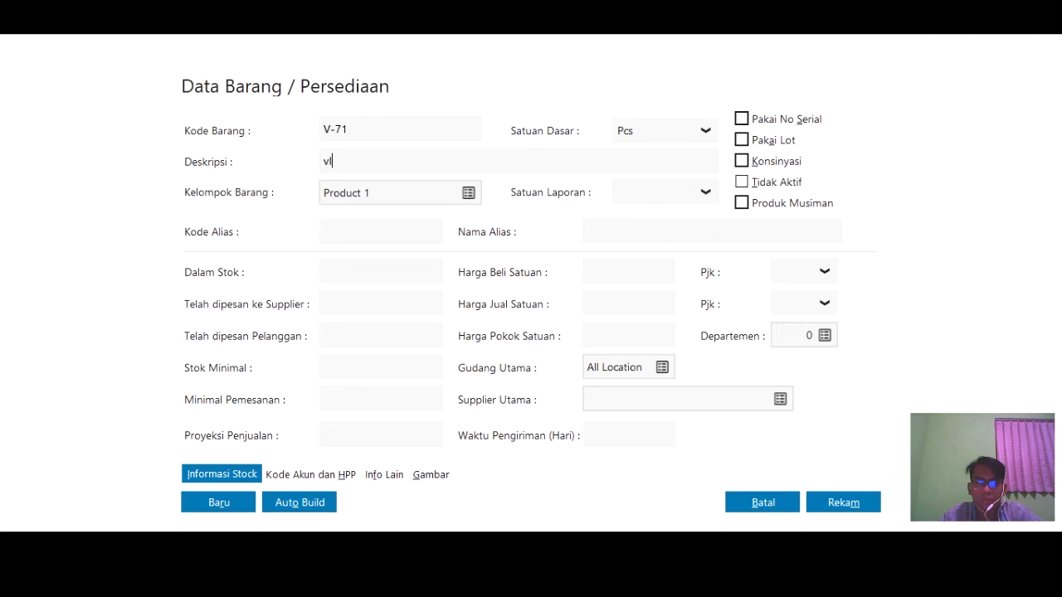
{"action": "type", "text": "Vivo Y71"}
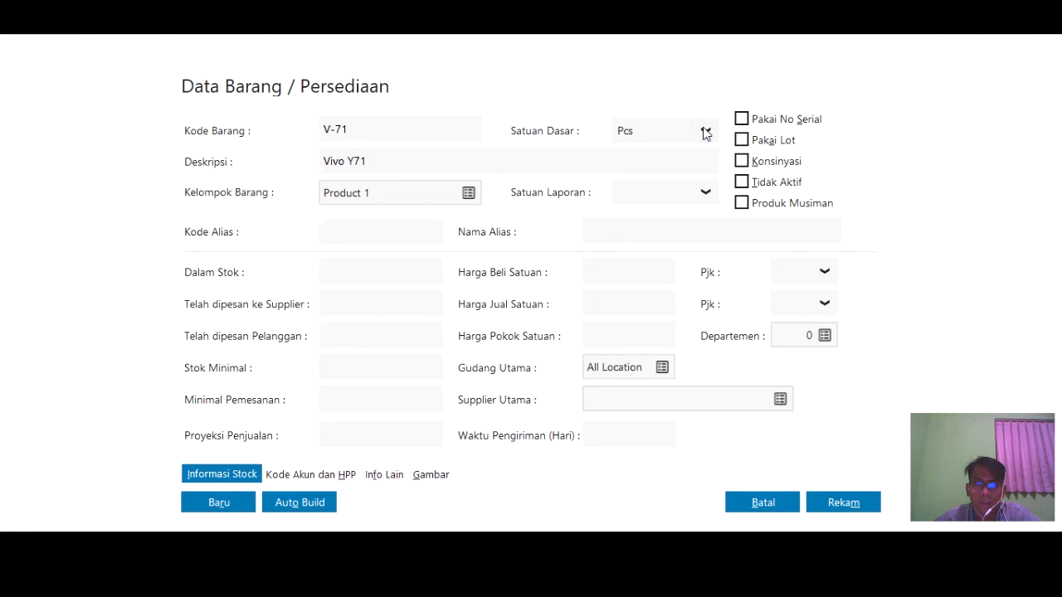
- Set the base unit to Unit and the group to Product 1, then save the item
{"action": "left_click", "coordinate": [636, 135]}
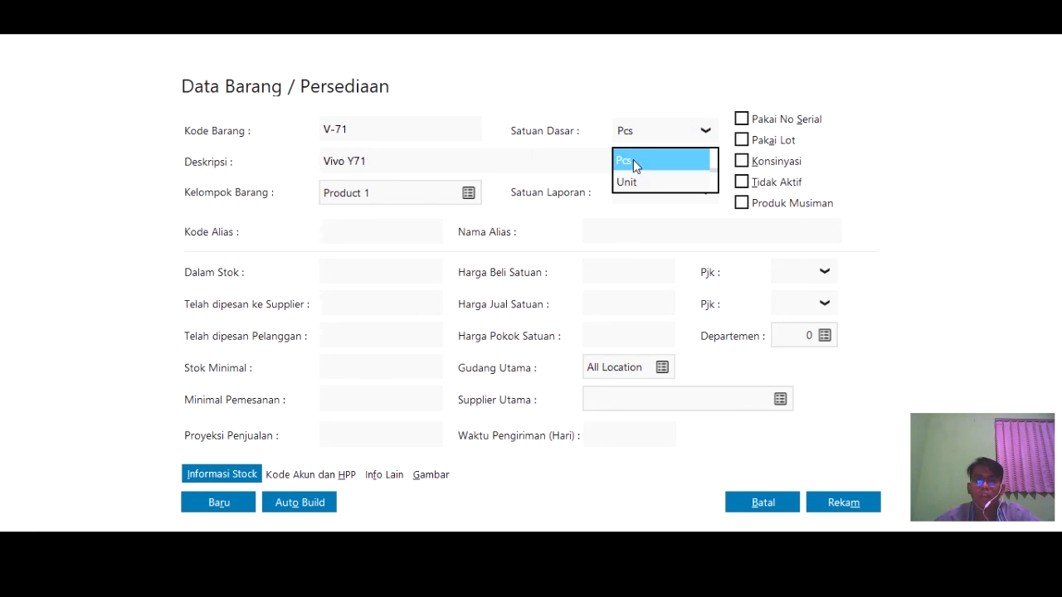
{"action": "left_click", "coordinate": [642, 178]}
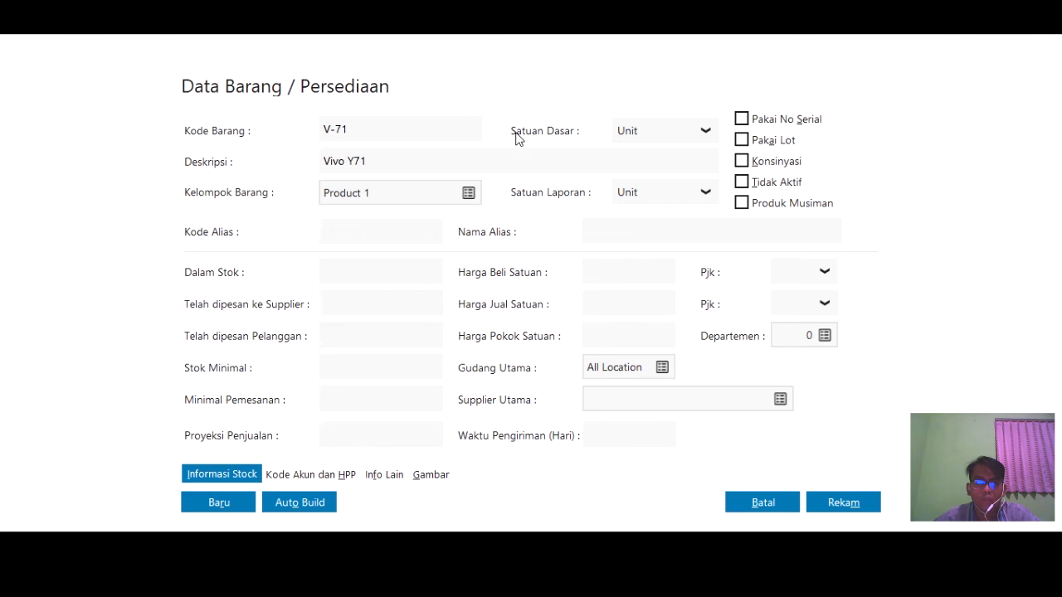
{"action": "left_click", "coordinate": [462, 192]}
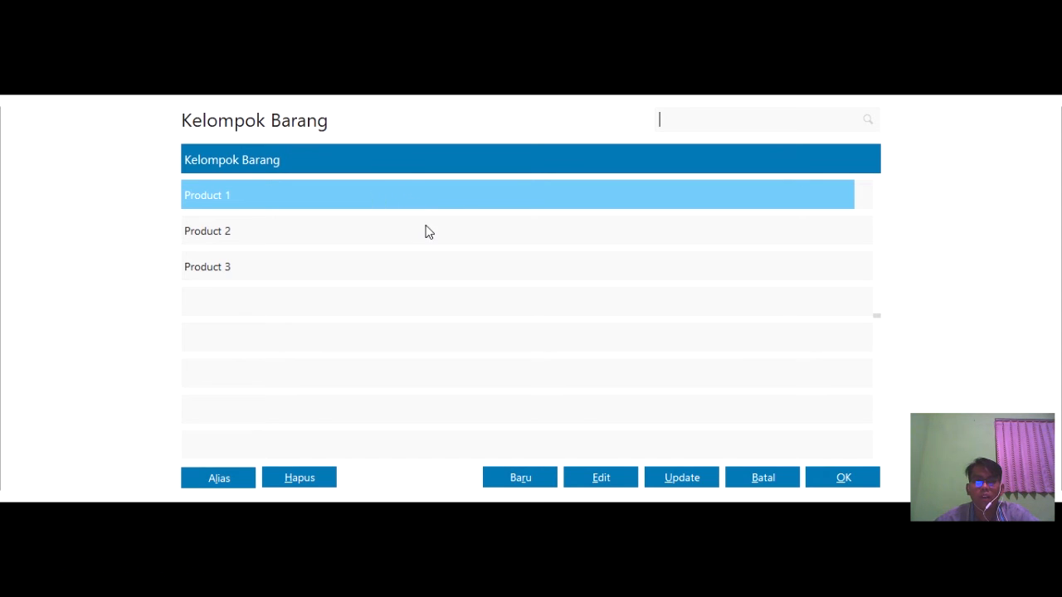
{"action": "left_click", "coordinate": [332, 196]}
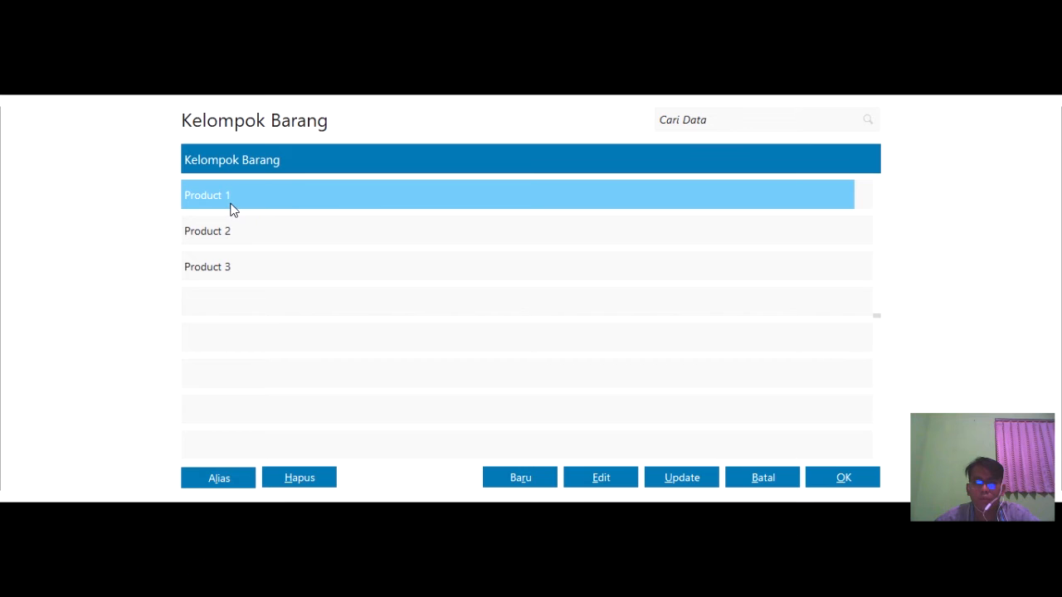
{"action": "left_click", "coordinate": [839, 481]}
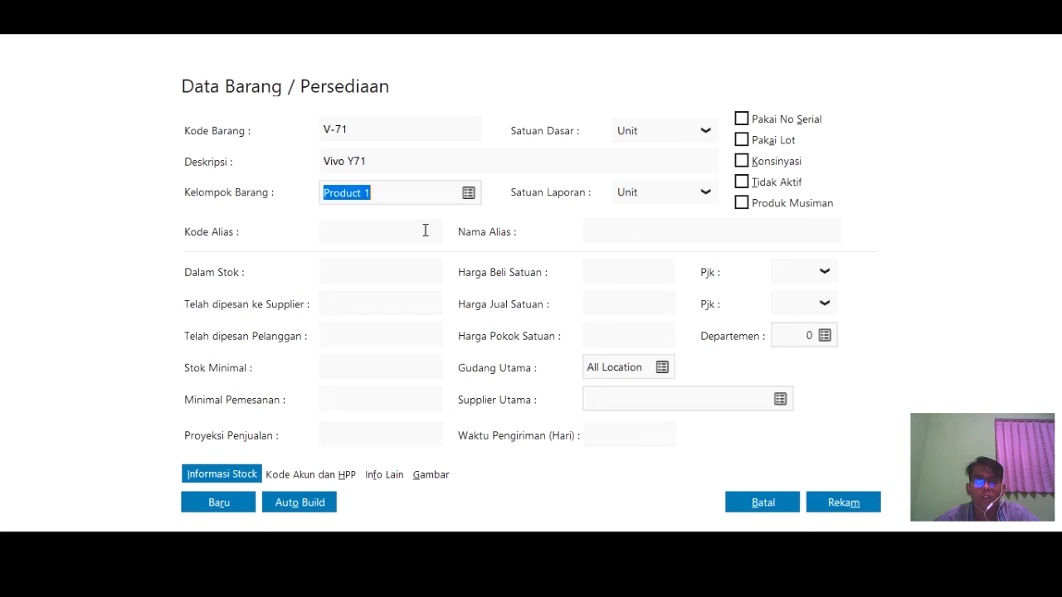
{"action": "left_click", "coordinate": [834, 515]}
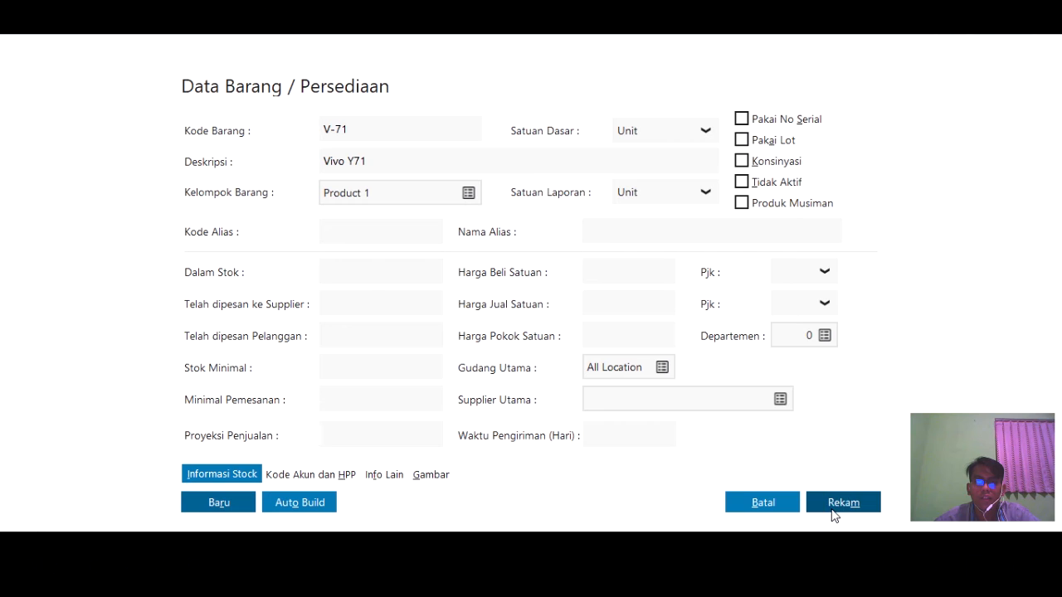
{"action": "key", "text": "Tab"}
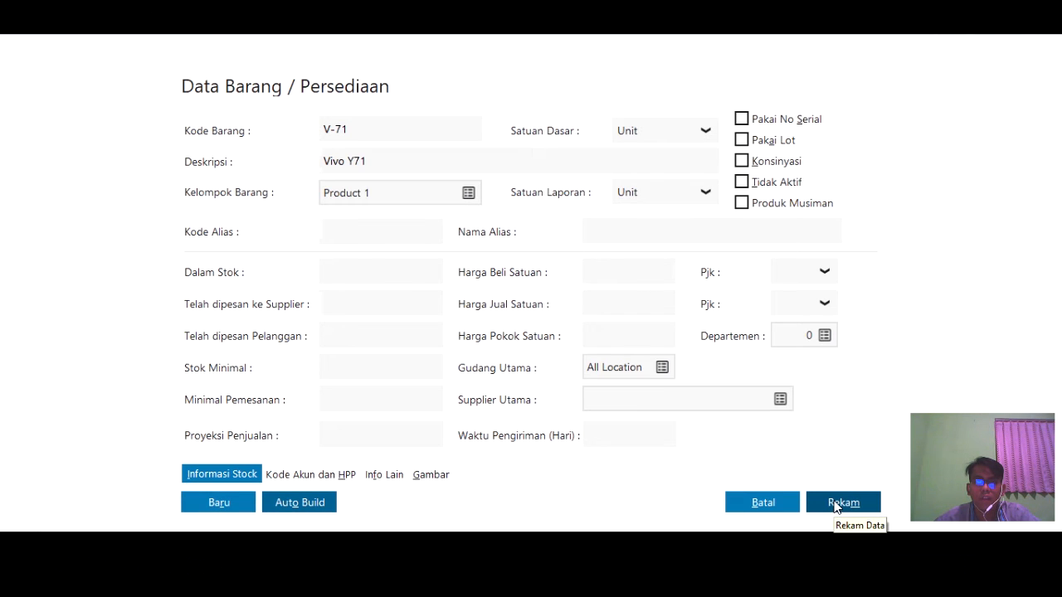
{"action": "left_click", "coordinate": [835, 508]}
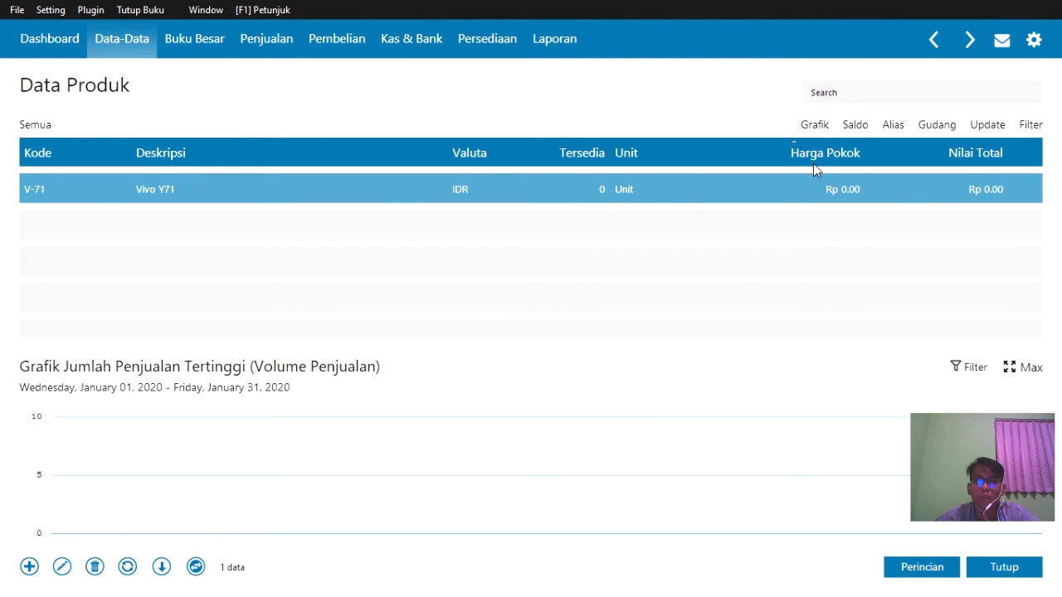
- Add item X-5A, Xiaomi 5A, with base unit Unit, and save it
{"action": "left_click", "coordinate": [536, 162]}
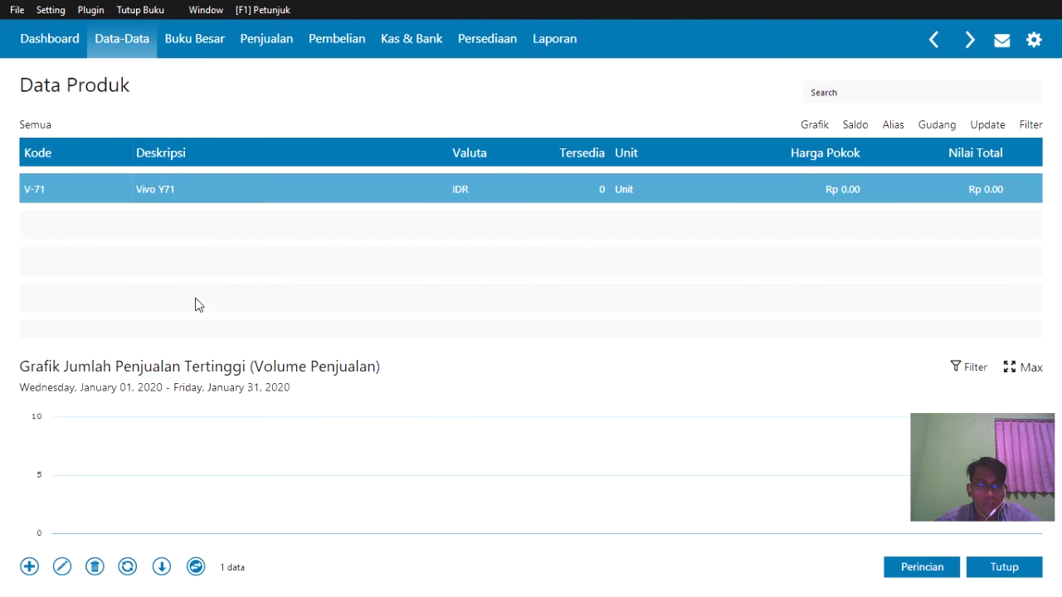
{"action": "left_click", "coordinate": [35, 571]}
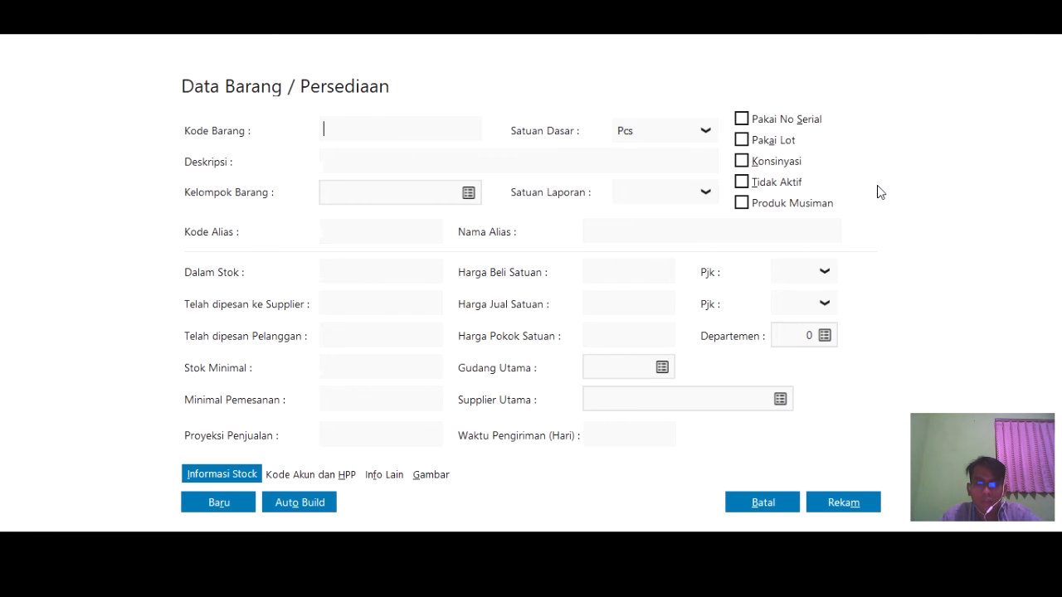
{"action": "type", "text": "5A"}
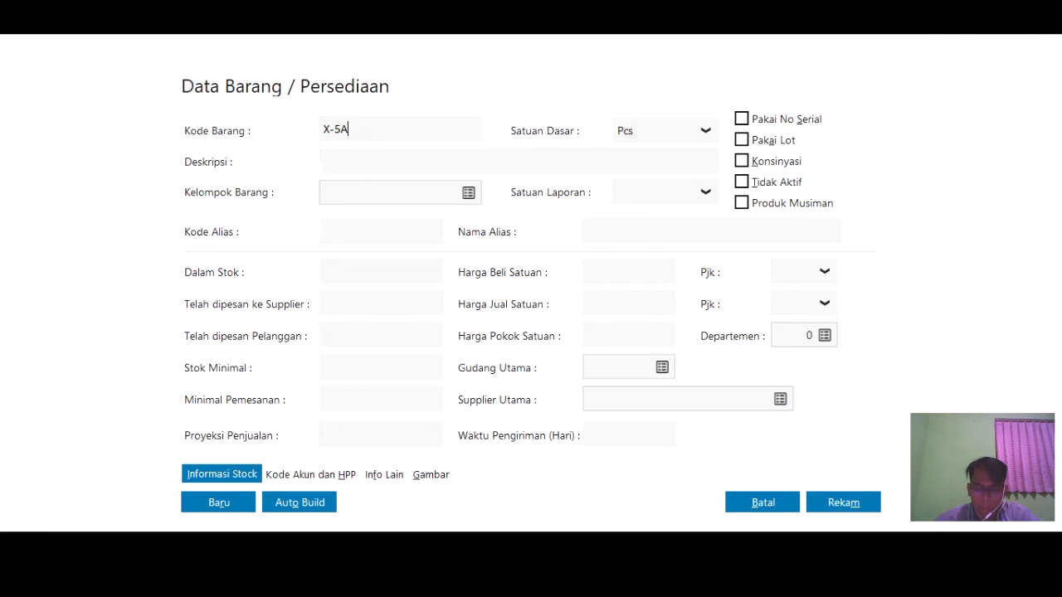
{"action": "left_click", "coordinate": [479, 164]}
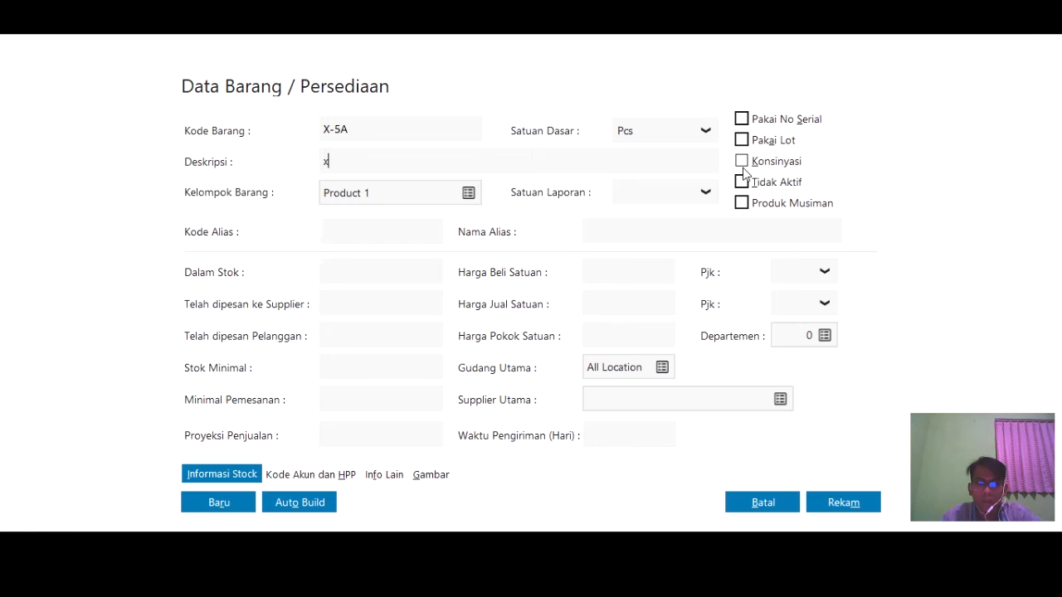
{"action": "type", "text": "Xiaomi 5A"}
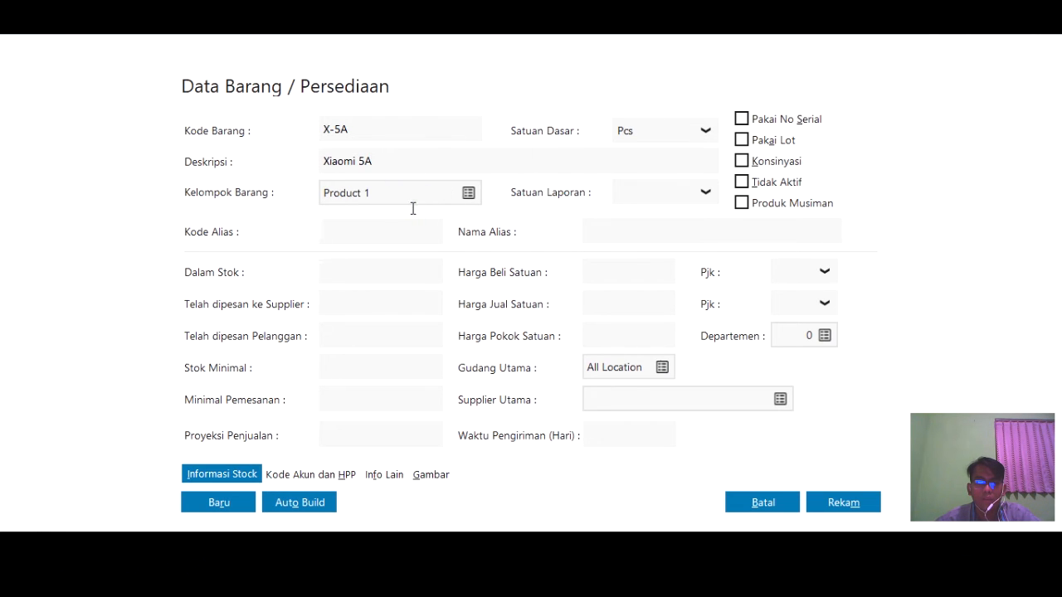
{"action": "left_click", "coordinate": [703, 131]}
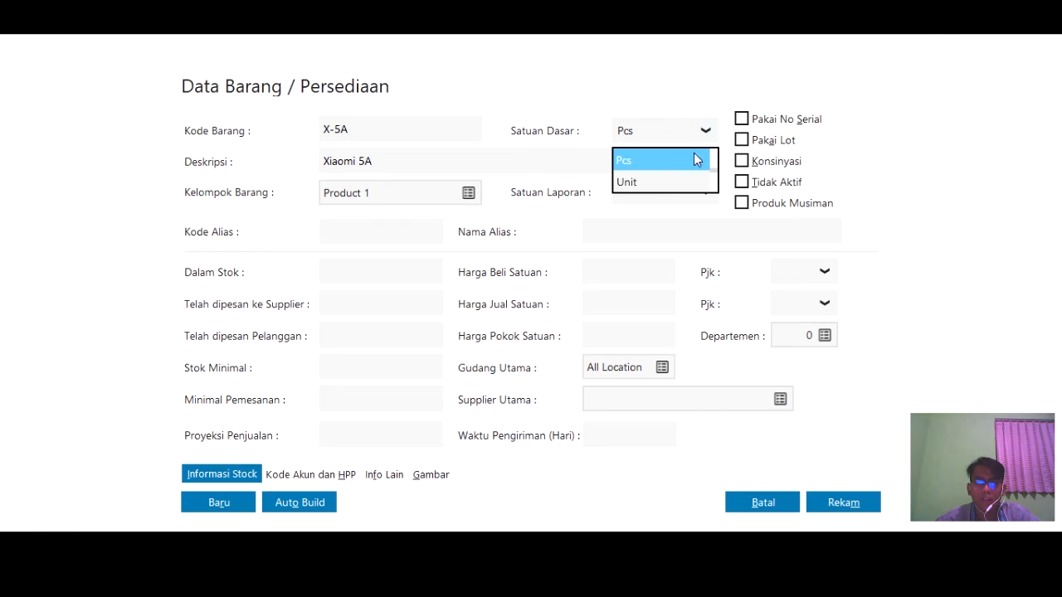
{"action": "left_click", "coordinate": [653, 184]}
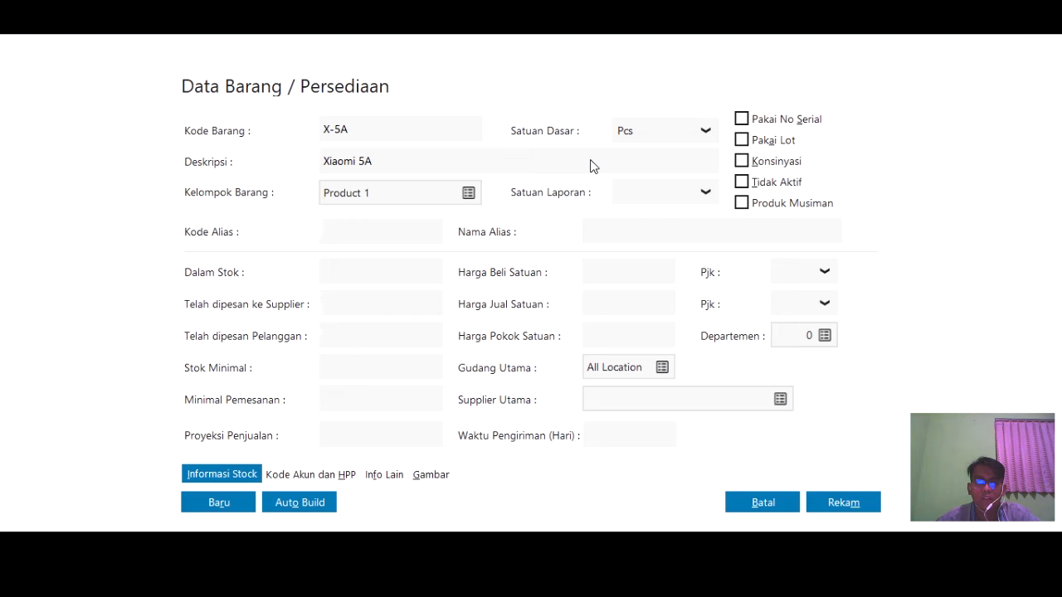
{"action": "left_click", "coordinate": [817, 508]}
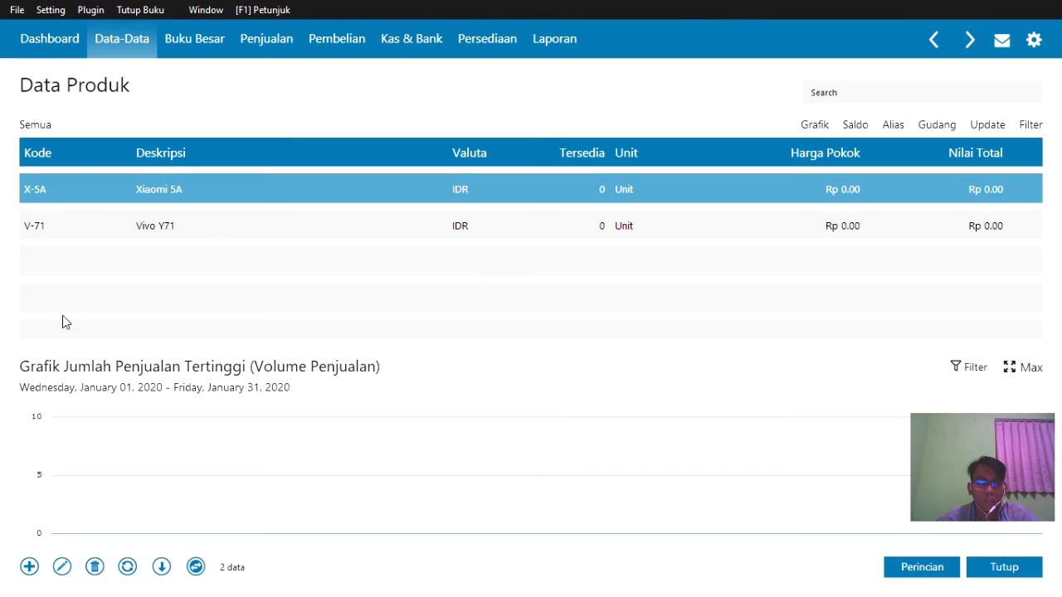
- Start a new product with item code HS and description Headset
{"action": "left_click", "coordinate": [27, 573]}
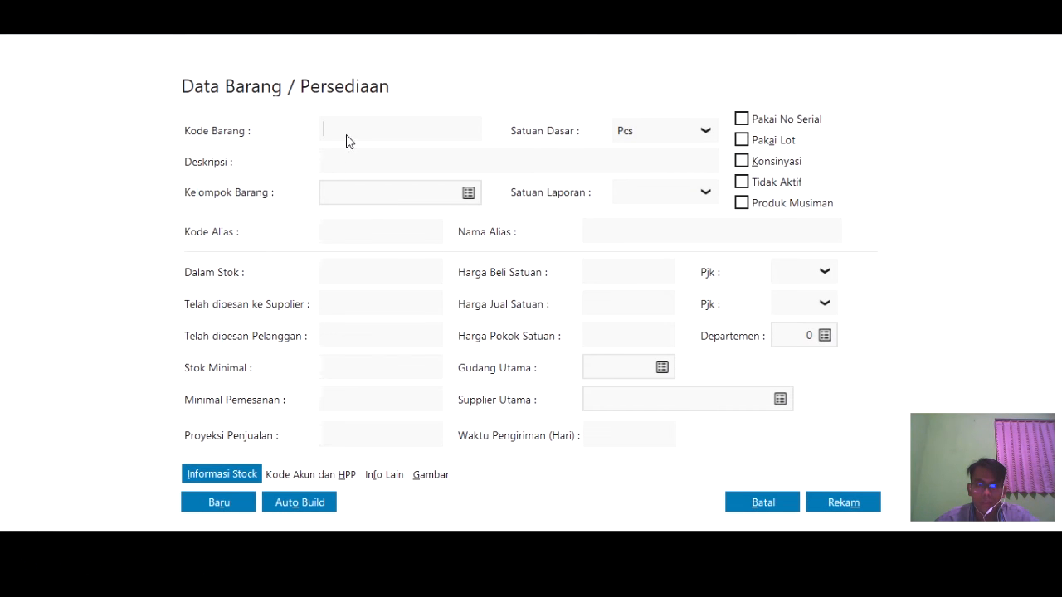
{"action": "left_click", "coordinate": [348, 127]}
{"action": "left_click", "coordinate": [338, 130]}
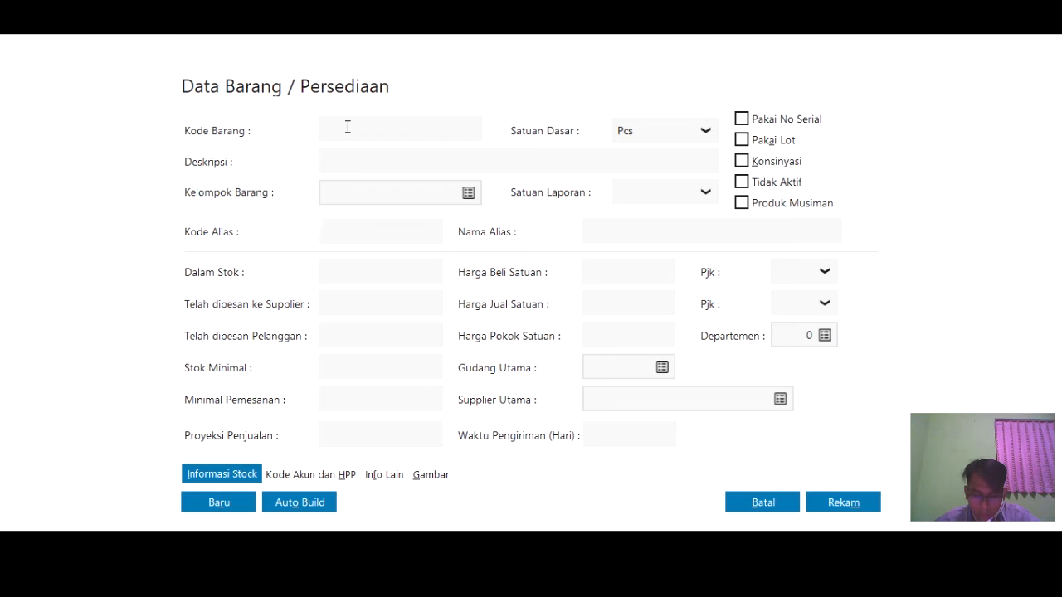
{"action": "type", "text": "HS"}
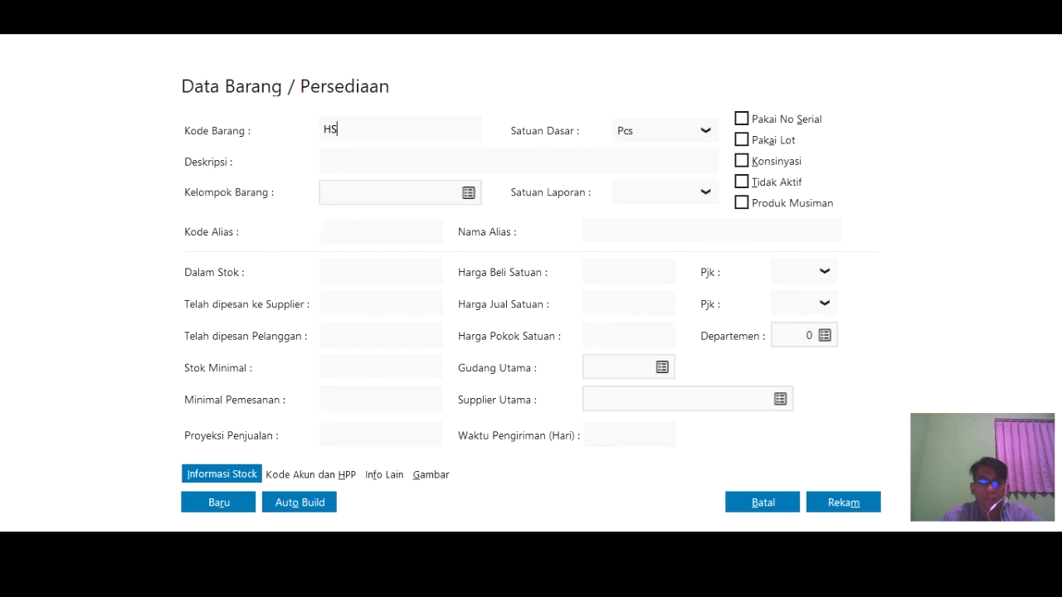
{"action": "left_click", "coordinate": [452, 160]}
{"action": "left_click", "coordinate": [451, 160]}
{"action": "type", "text": "Headset"}
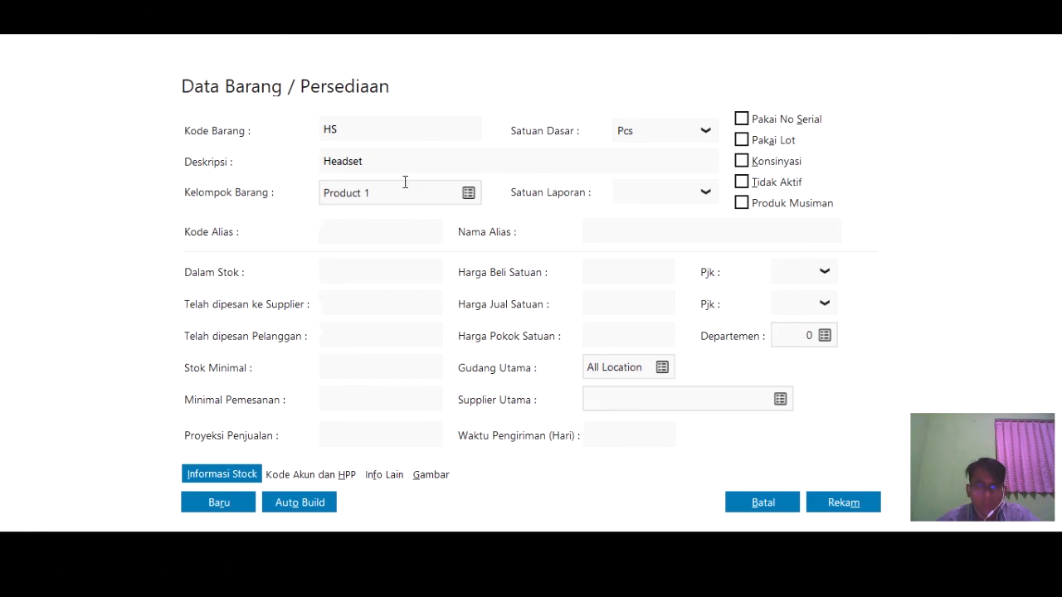
- Assign group Product 2 and base unit Unit, then save the Headset item
{"action": "left_click", "coordinate": [468, 195]}
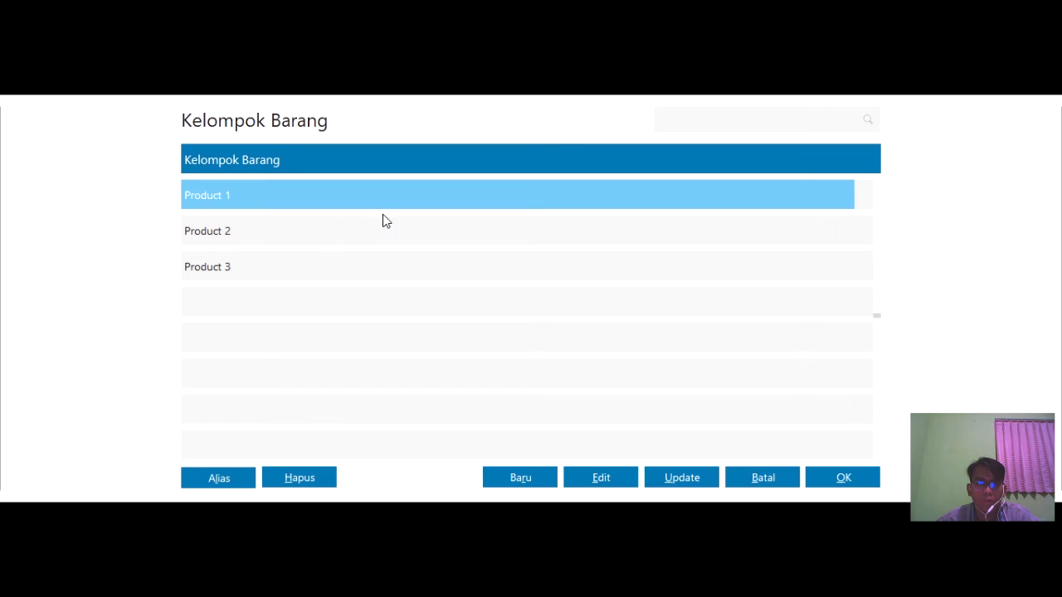
{"action": "left_click", "coordinate": [378, 229]}
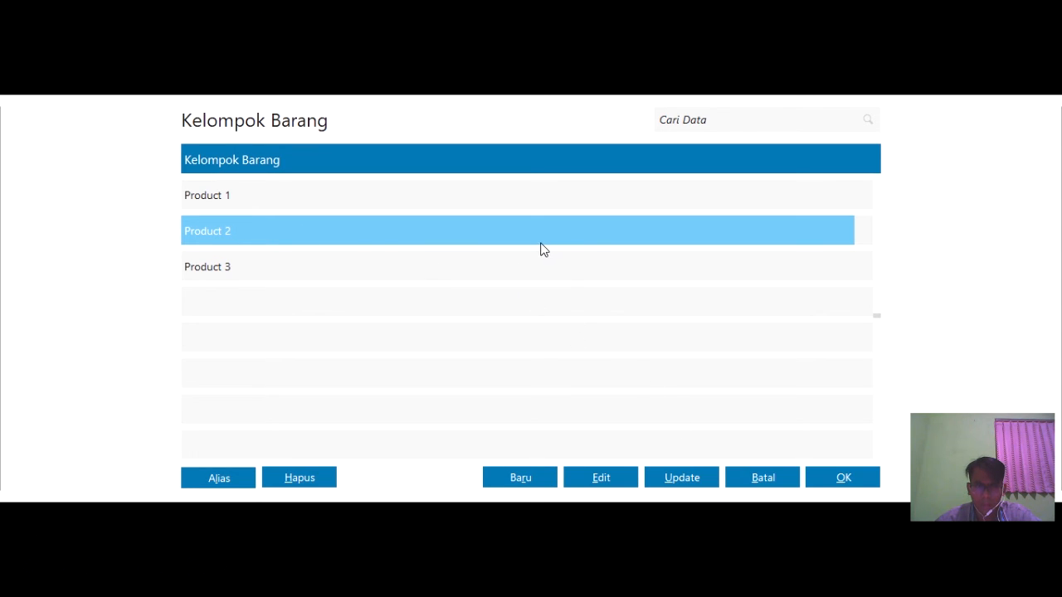
{"action": "left_click", "coordinate": [834, 478]}
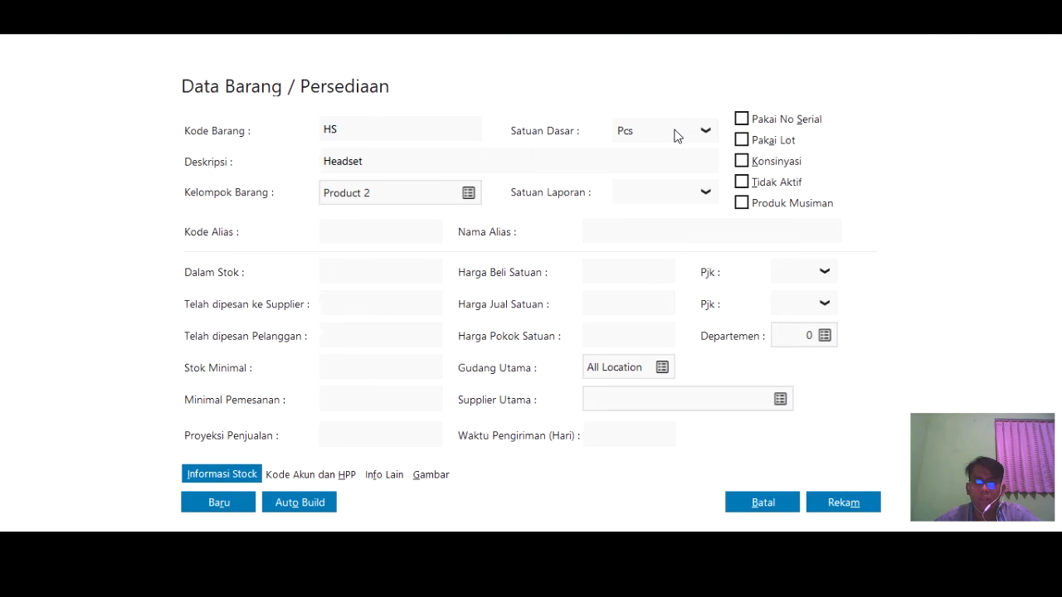
{"action": "left_click", "coordinate": [706, 131]}
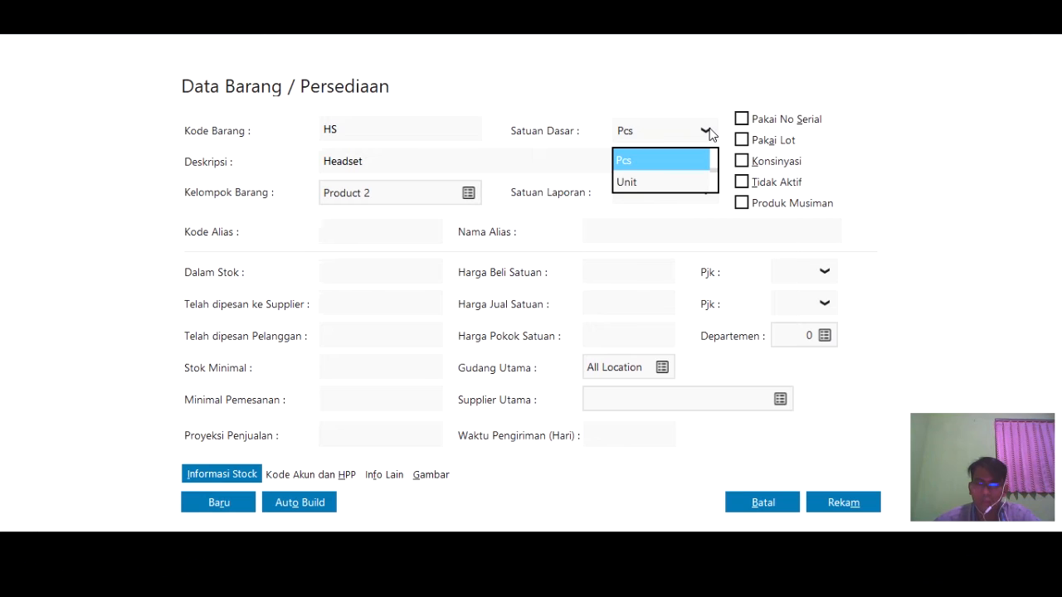
{"action": "left_click", "coordinate": [668, 182]}
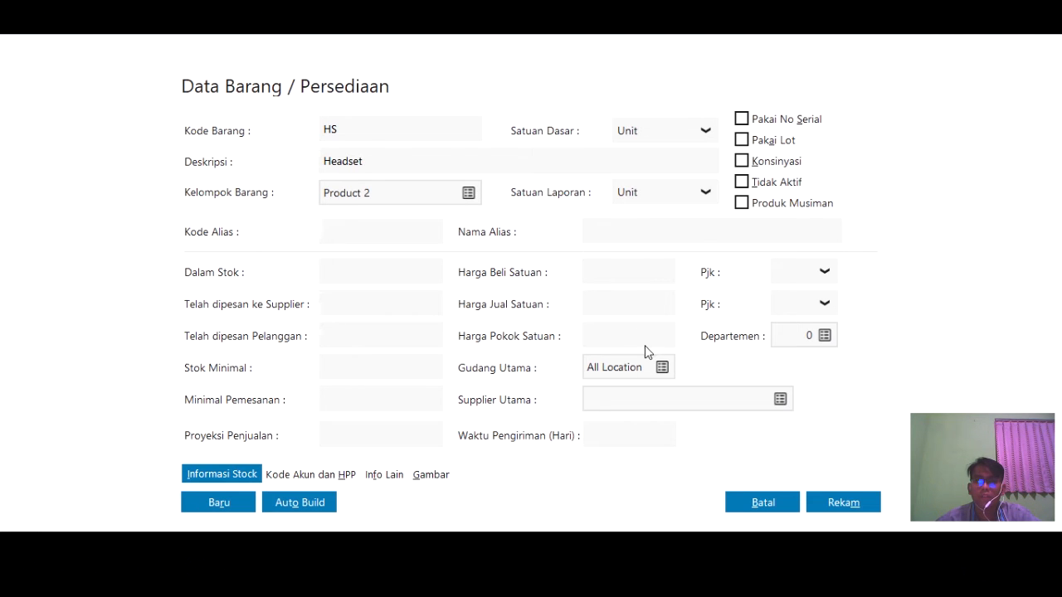
{"action": "left_click", "coordinate": [842, 505]}
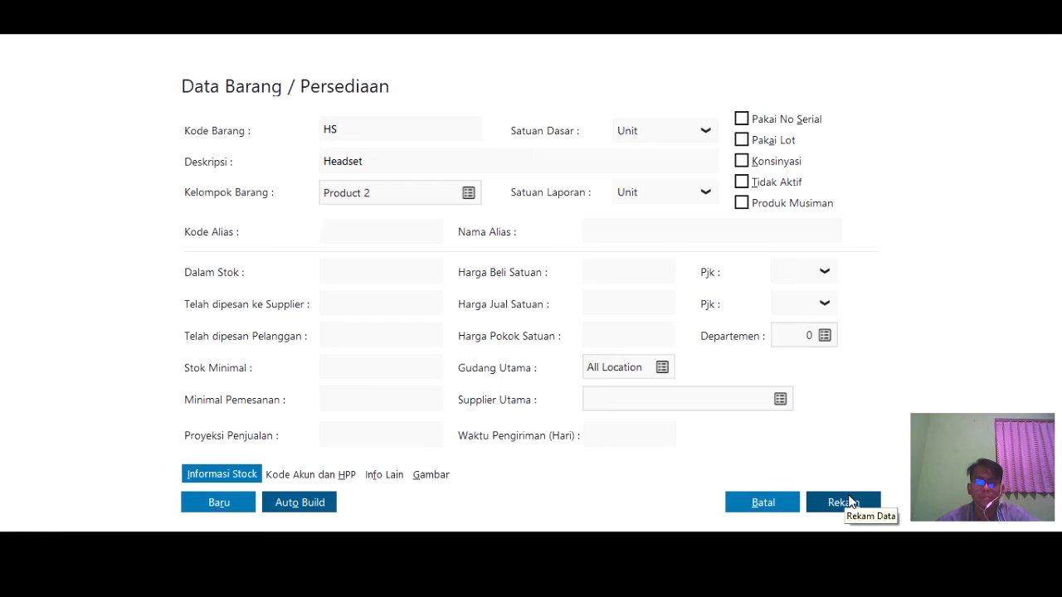
{"action": "left_click", "coordinate": [847, 492]}
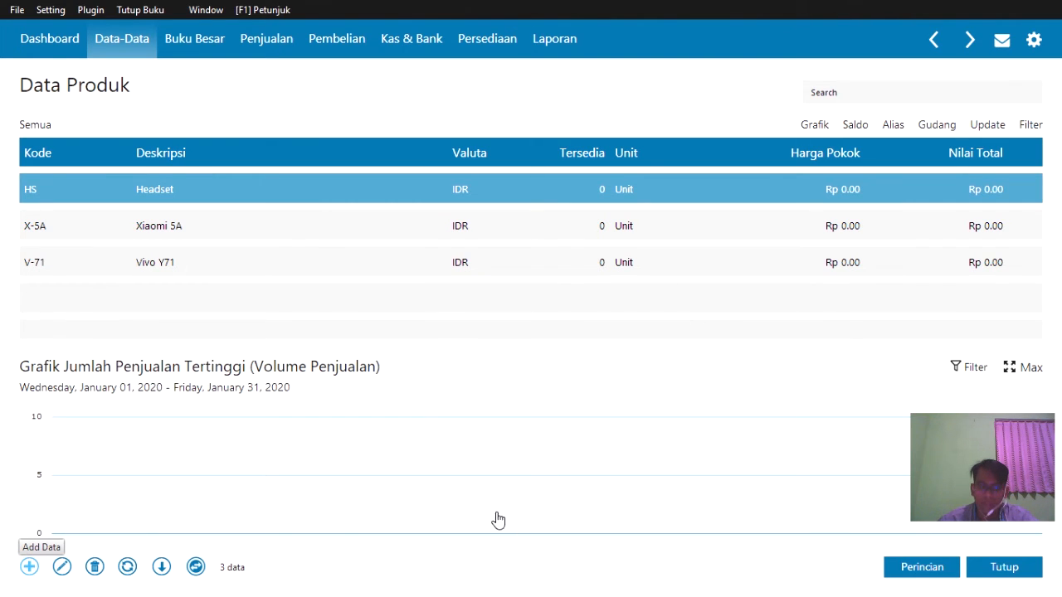
- Start a new product with item code CS and description Casing
{"action": "key", "text": "alt+Tab"}
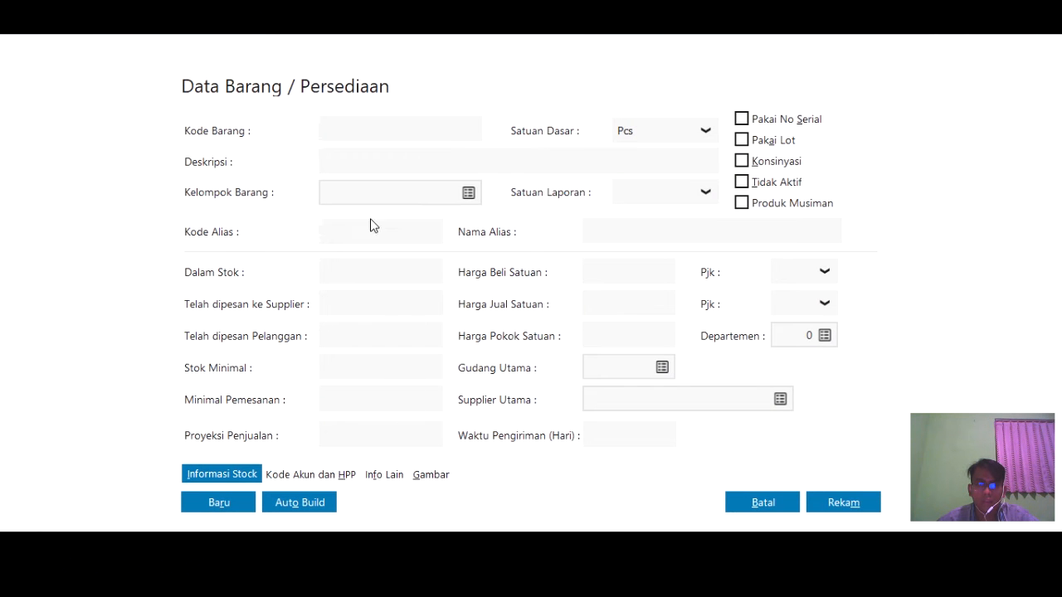
{"action": "left_click", "coordinate": [392, 131]}
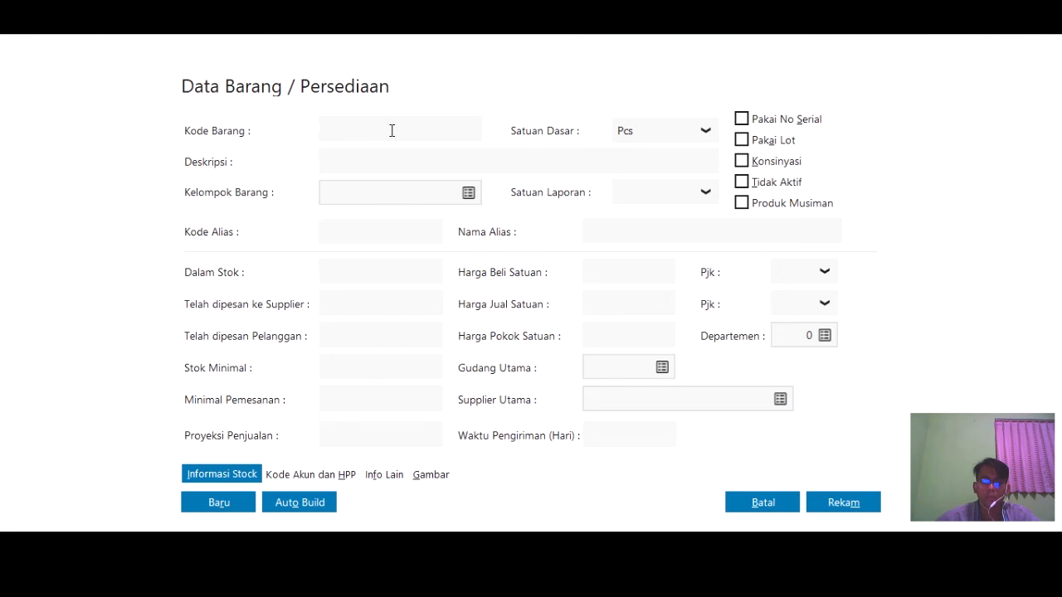
{"action": "type", "text": "CS"}
{"action": "left_click", "coordinate": [399, 160]}
{"action": "type", "text": "Casing"}
- Assign group Product 2 and base unit Unit, then save the Casing item
{"action": "left_click", "coordinate": [466, 198]}
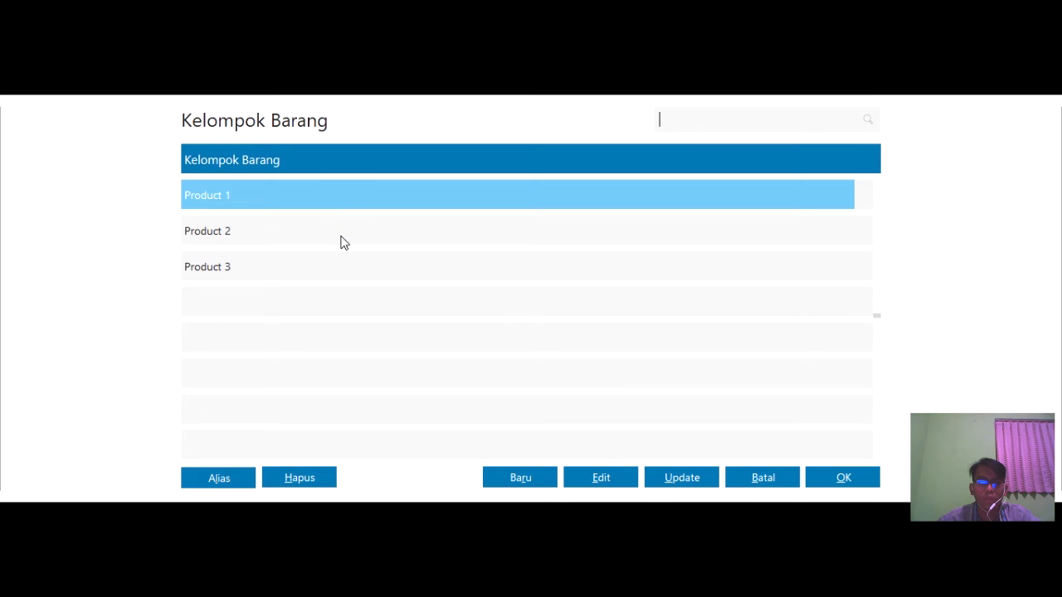
{"action": "left_click", "coordinate": [340, 237]}
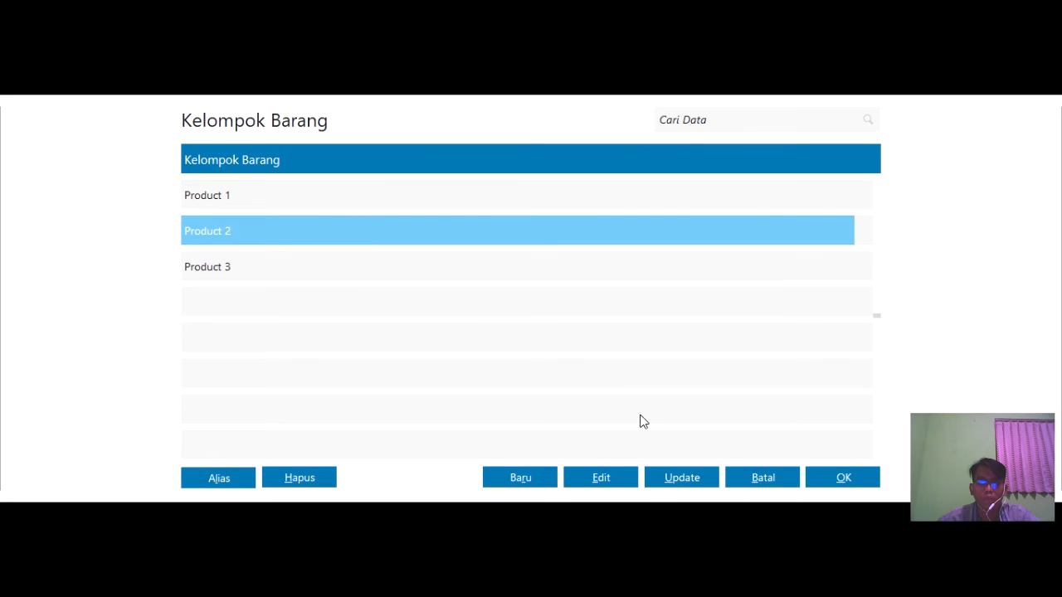
{"action": "left_click", "coordinate": [815, 473]}
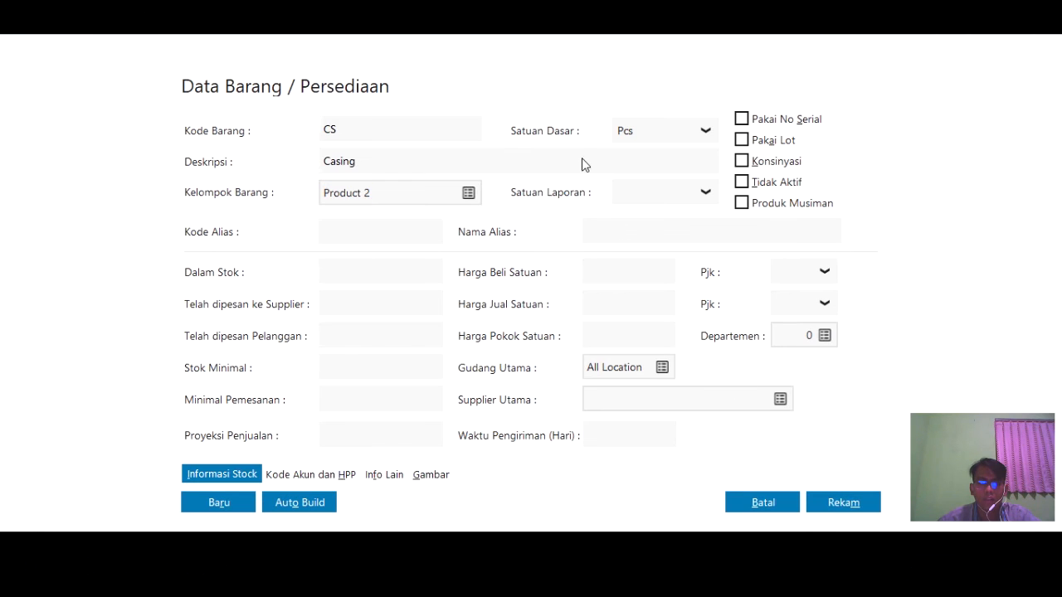
{"action": "left_click", "coordinate": [663, 132]}
{"action": "left_click", "coordinate": [633, 135]}
{"action": "left_click", "coordinate": [632, 186]}
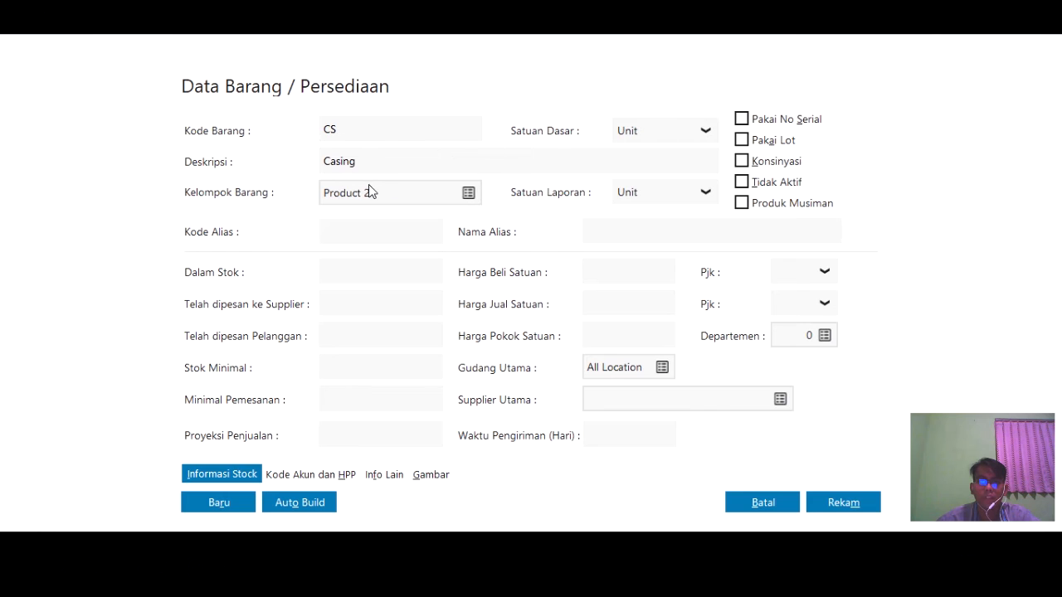
{"action": "left_click", "coordinate": [830, 503]}
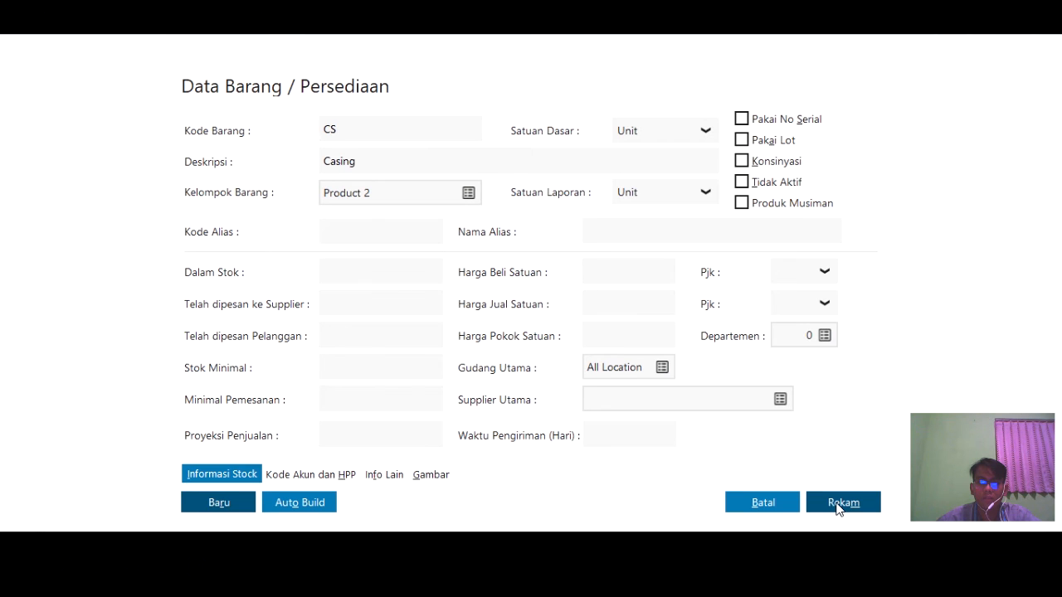
{"action": "left_click", "coordinate": [838, 504]}
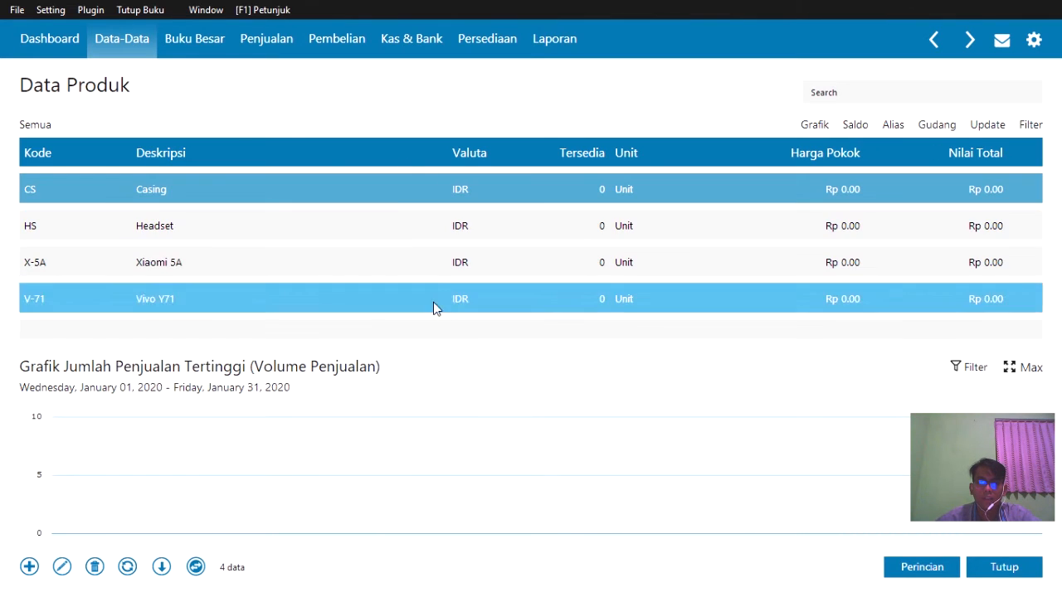
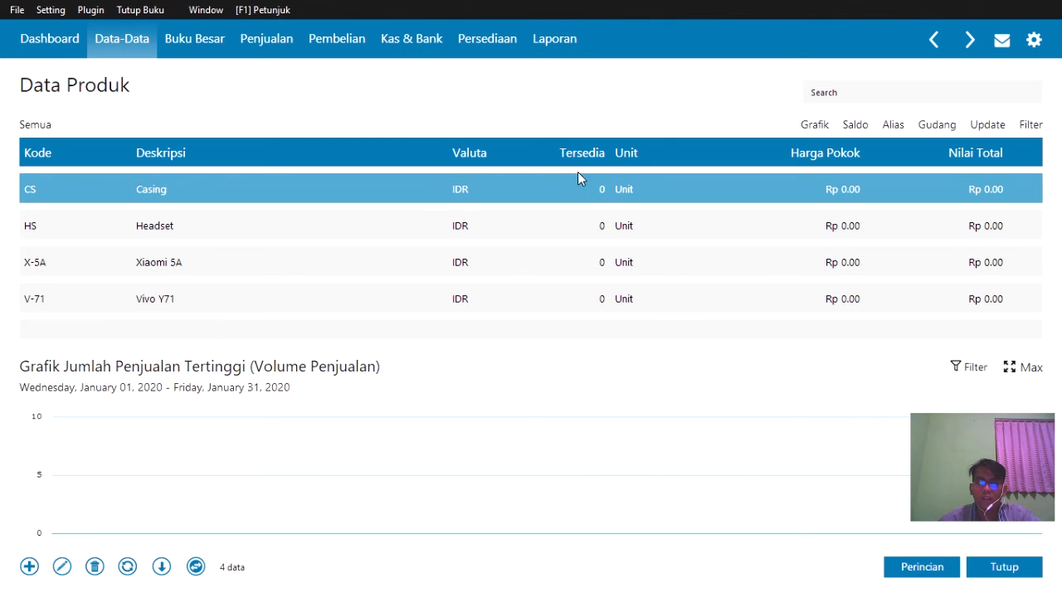
- Close Data Produk and open Setting > Saldo Awal > Saldo Awal Akun
{"action": "left_click", "coordinate": [1006, 567]}
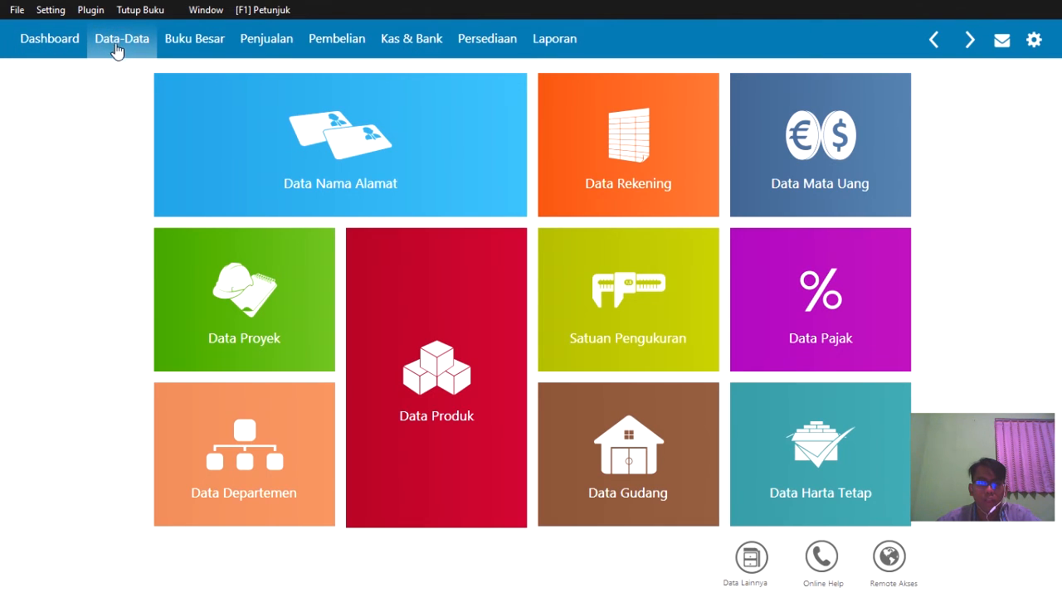
{"action": "mouse_move", "coordinate": [337, 110]}
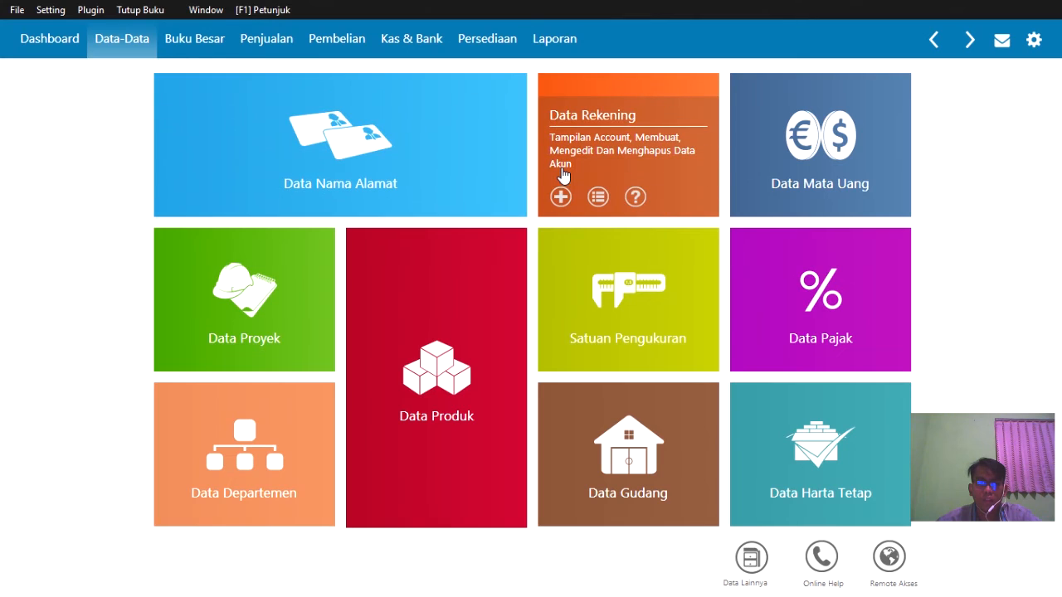
{"action": "left_click", "coordinate": [43, 9]}
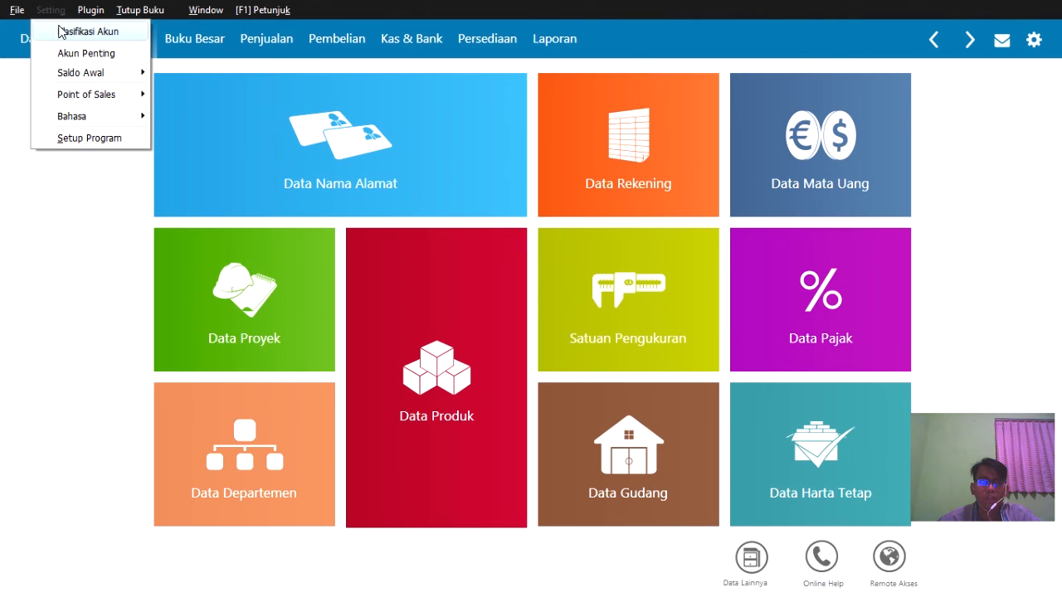
{"action": "left_click", "coordinate": [79, 73]}
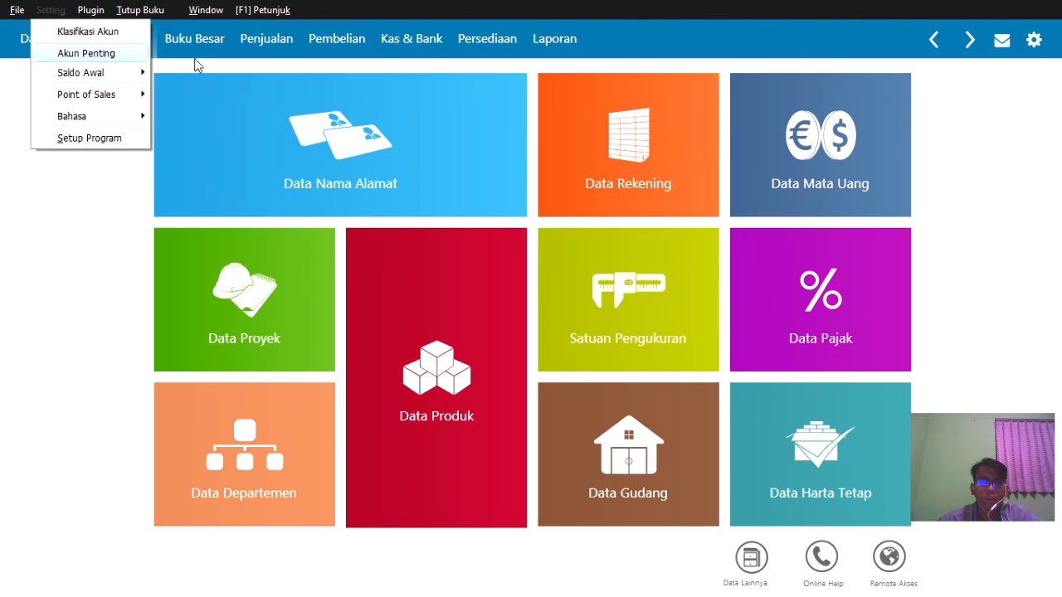
{"action": "left_click", "coordinate": [133, 71]}
{"action": "left_click", "coordinate": [186, 73]}
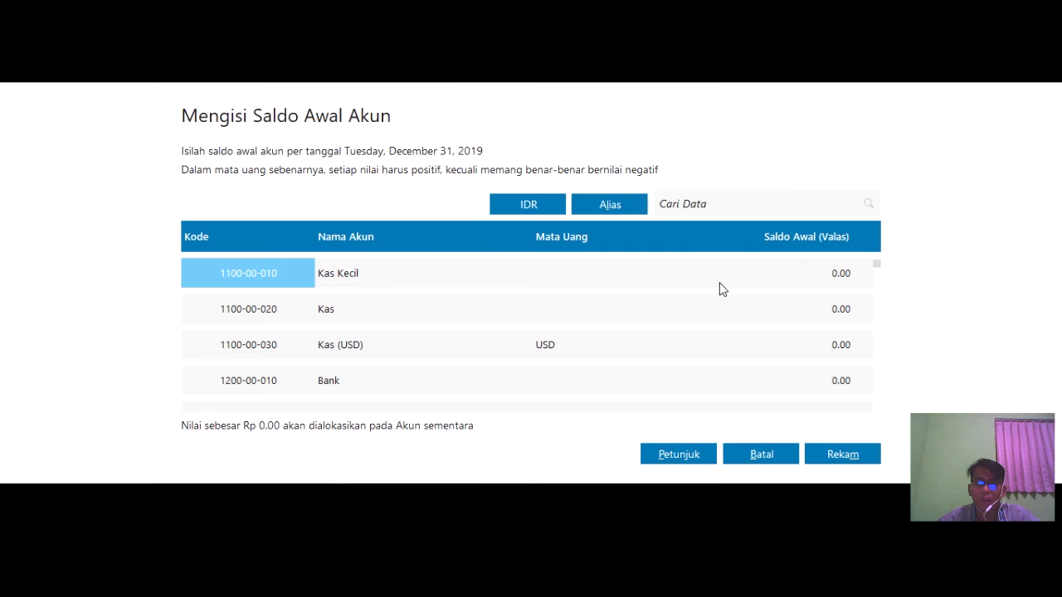
- Enter an opening balance of 8,000,000 for the Kas account
{"action": "left_click", "coordinate": [556, 313]}
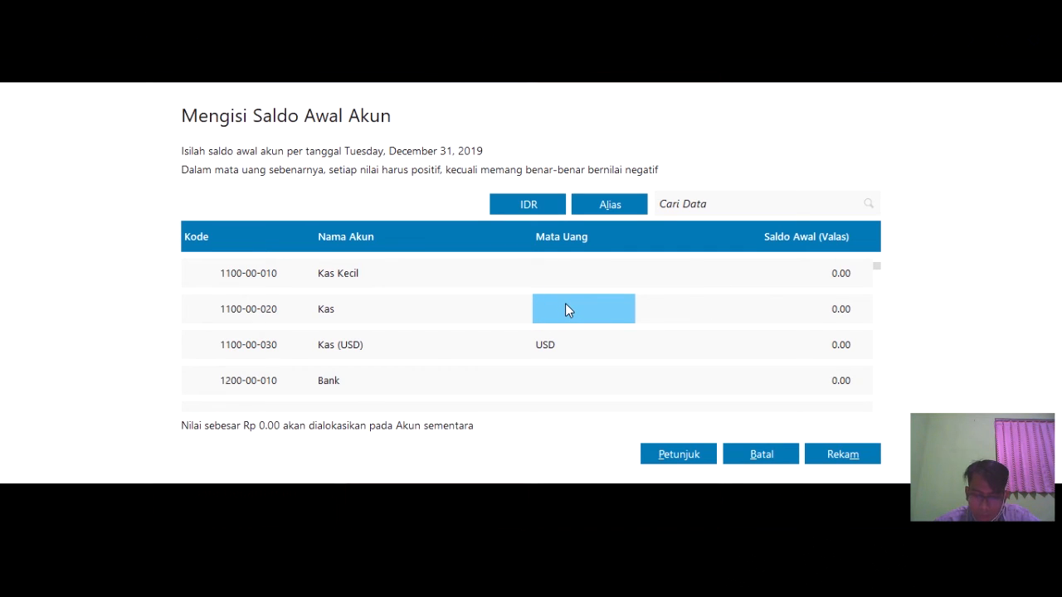
{"action": "left_click", "coordinate": [767, 303]}
{"action": "type", "text": "800000"}
{"action": "key", "text": "BackSpace"}
{"action": "key", "text": "BackSpace"}
{"action": "key", "text": "BackSpace"}
{"action": "key", "text": "BackSpace"}
{"action": "key", "text": "BackSpace"}
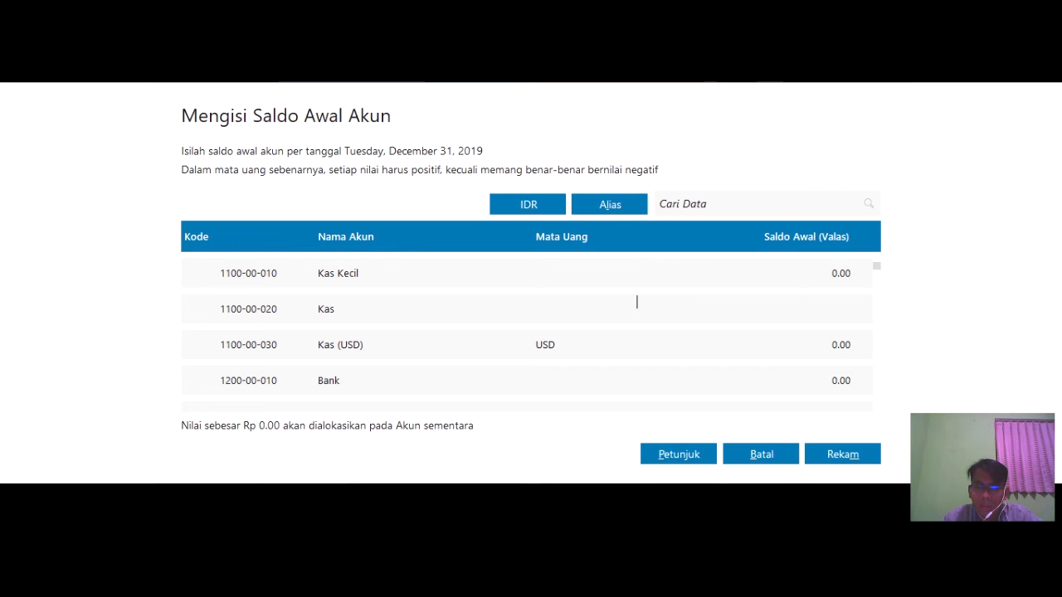
{"action": "type", "text": "8000000"}
{"action": "left_click", "coordinate": [784, 361]}
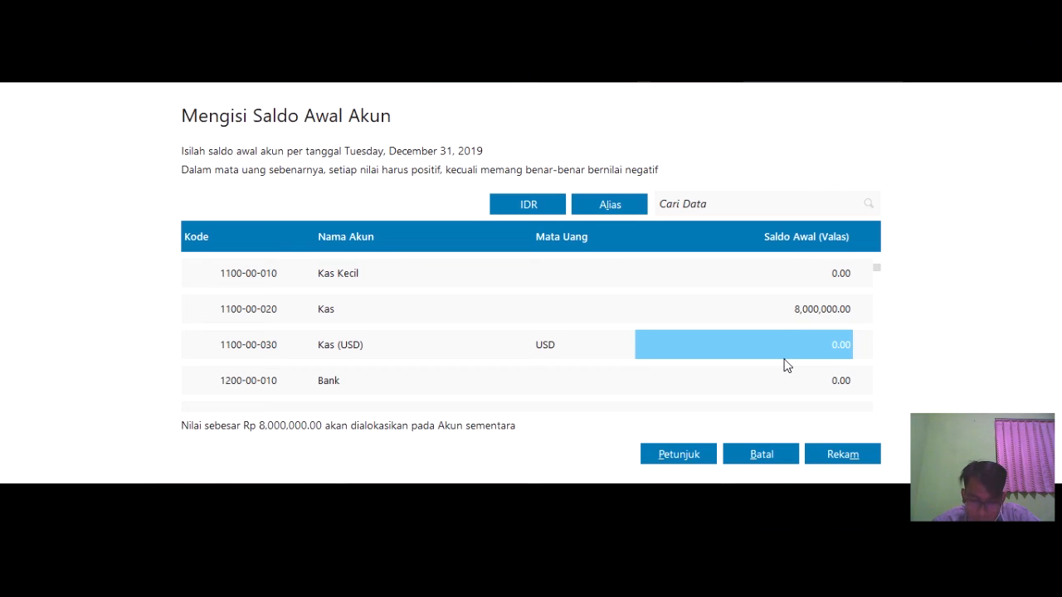
- Enter opening balances of 42,750,000 for Bank and 15,000,000 for Piutang Dagang
{"action": "key", "text": "Down"}
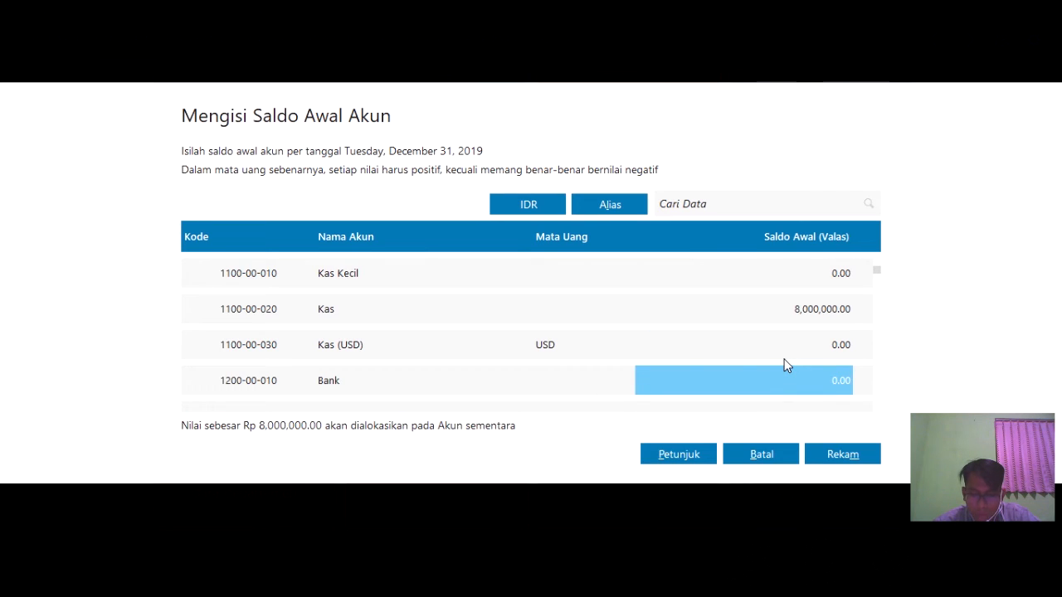
{"action": "type", "text": "42"}
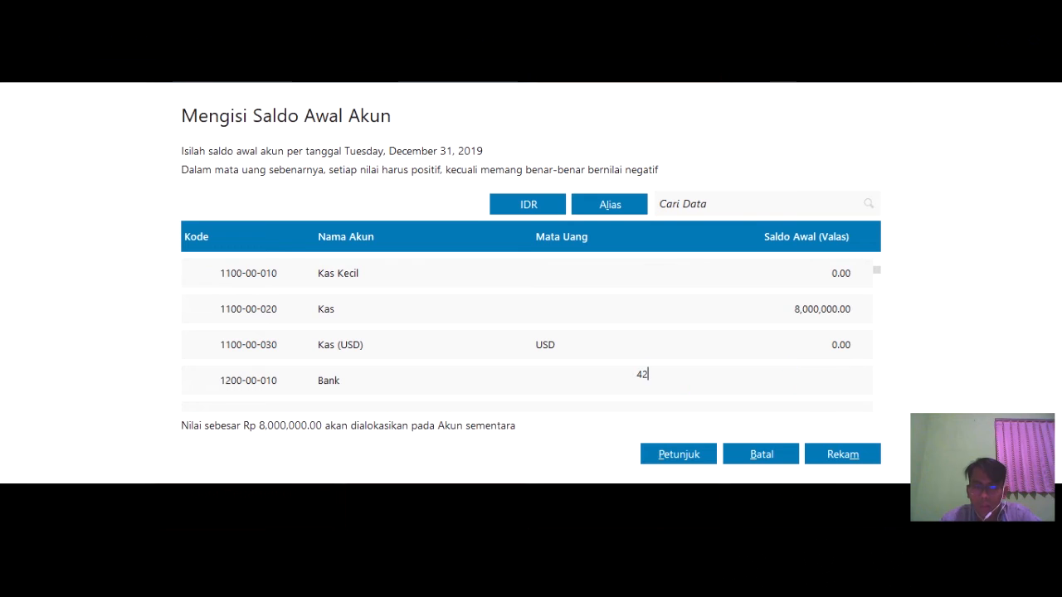
{"action": "type", "text": "750000"}
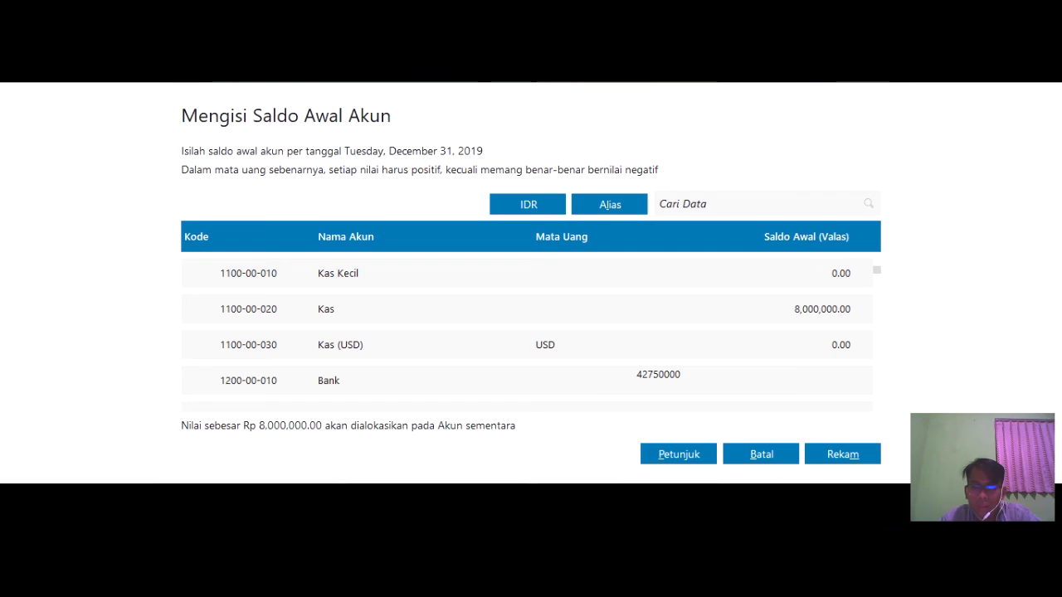
{"action": "key", "text": "Return"}
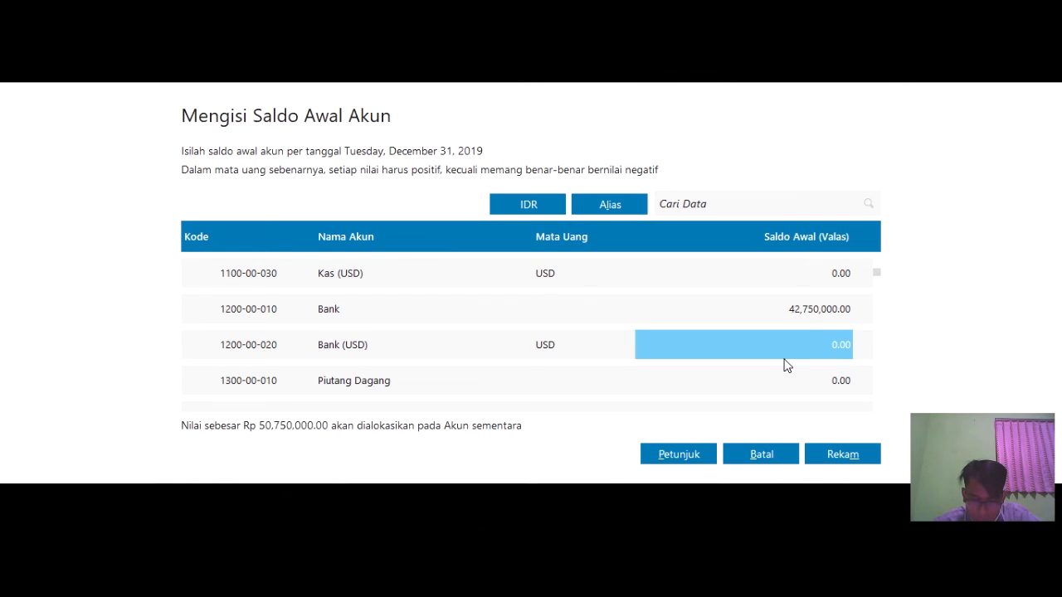
{"action": "key", "text": "Return"}
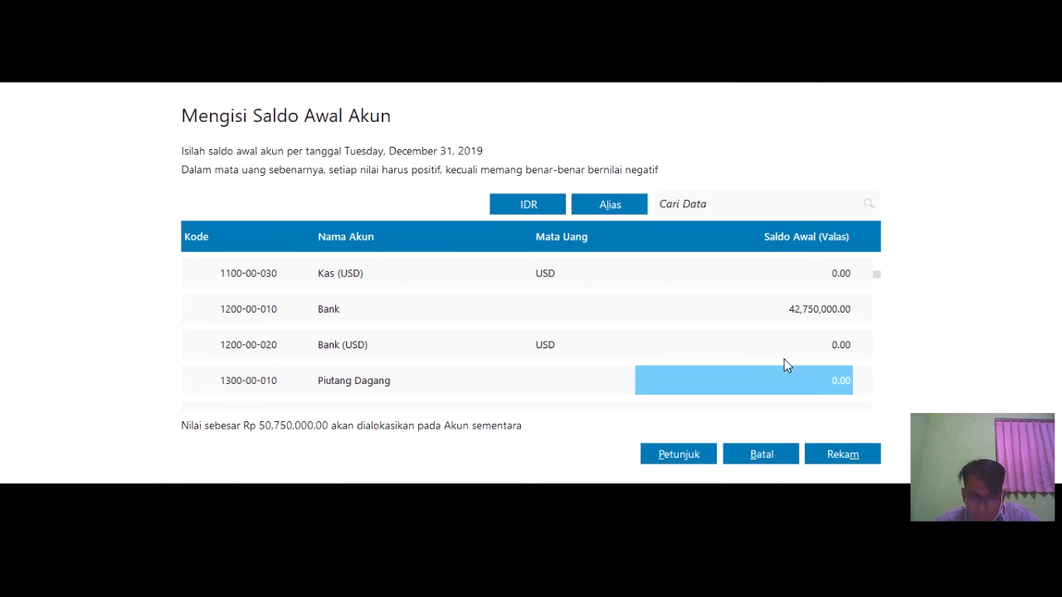
{"action": "type", "text": "1"}
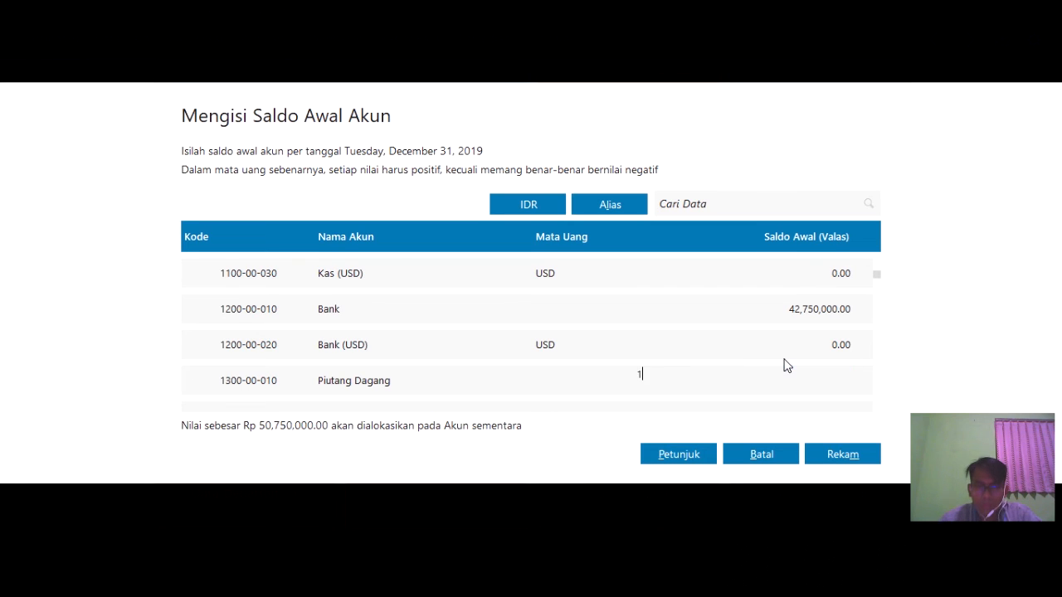
{"action": "type", "text": "5000000"}
{"action": "key", "text": "Return"}
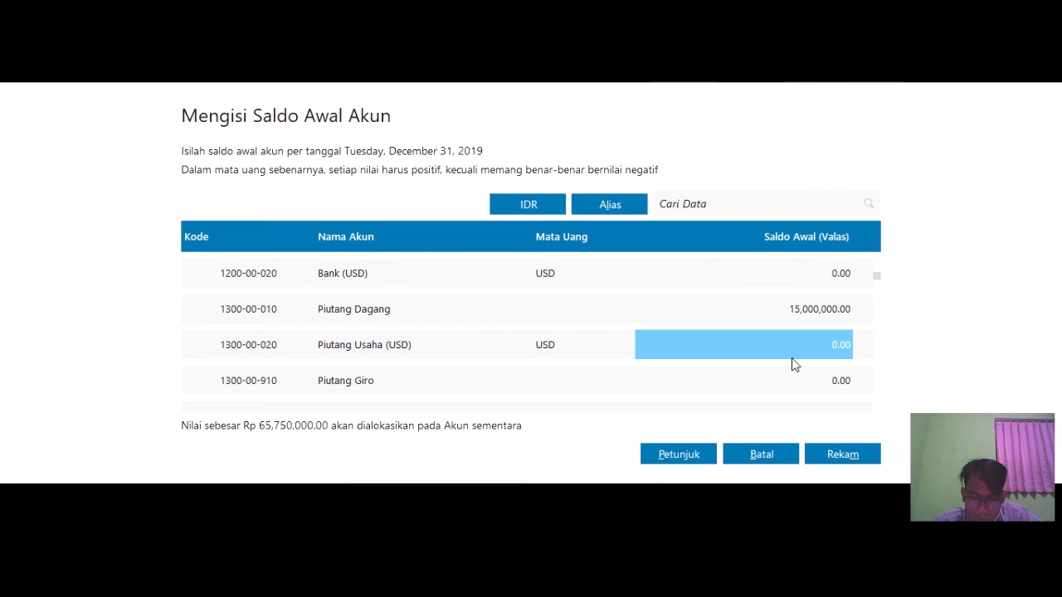
{"action": "key", "text": "Return"}
{"action": "key", "text": "Return"}
{"action": "key", "text": "Return"}
{"action": "key", "text": "Return"}
{"action": "key", "text": "Return"}
{"action": "key", "text": "Return"}
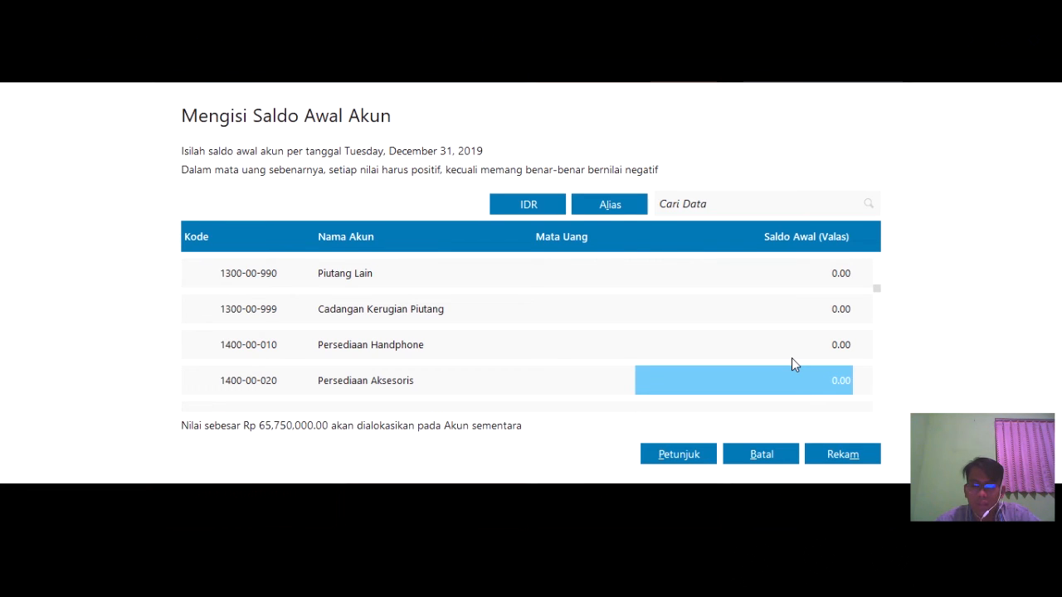
- Enter inventory balances: Persediaan Handphone 21,700,000 and Persediaan Aksesoris 700,000
{"action": "key", "text": "Up"}
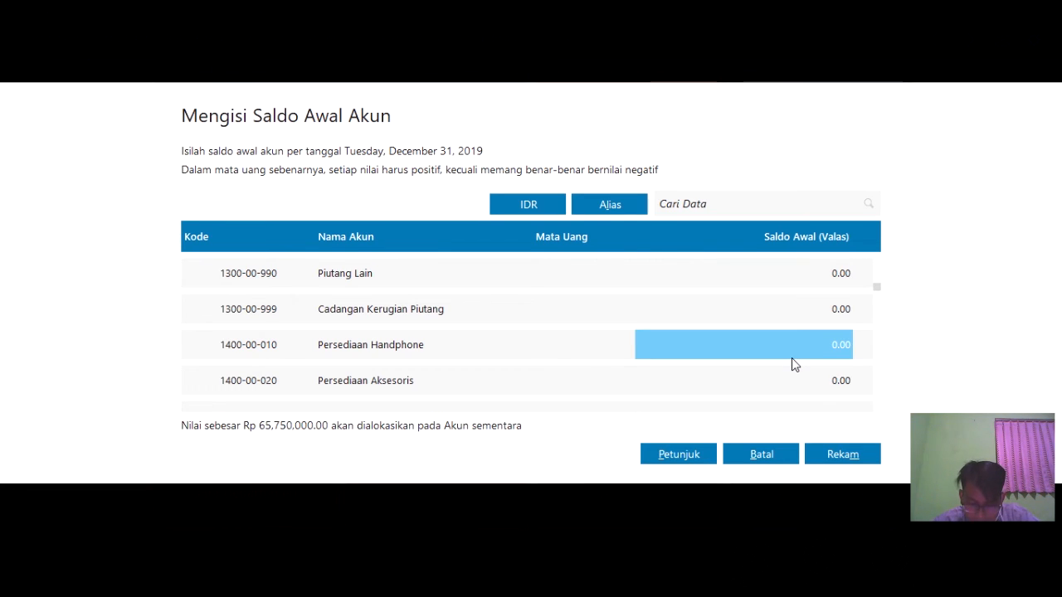
{"action": "type", "text": "21700"}
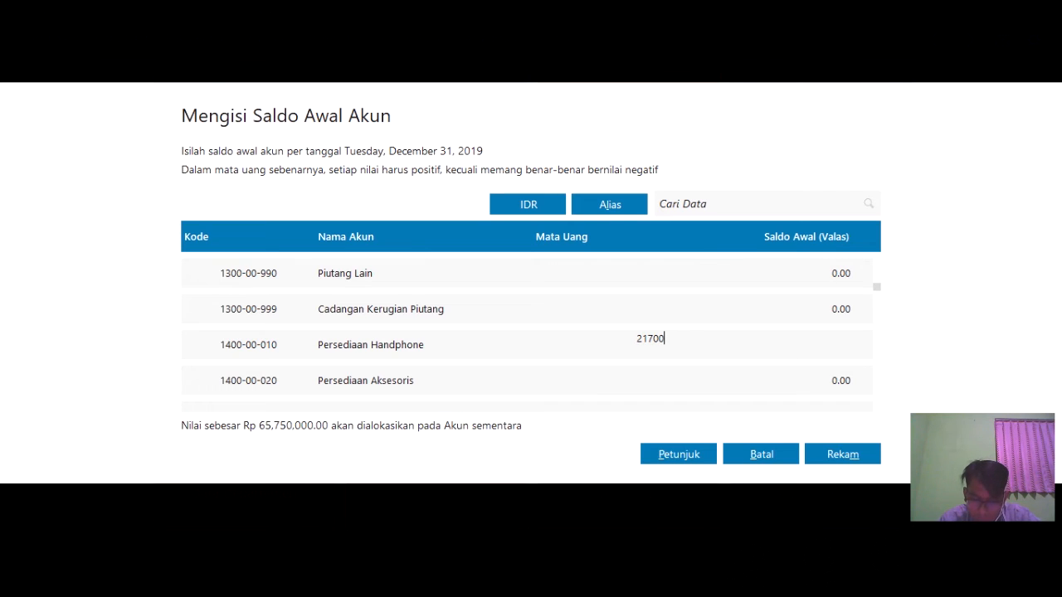
{"action": "type", "text": "000"}
{"action": "key", "text": "Return"}
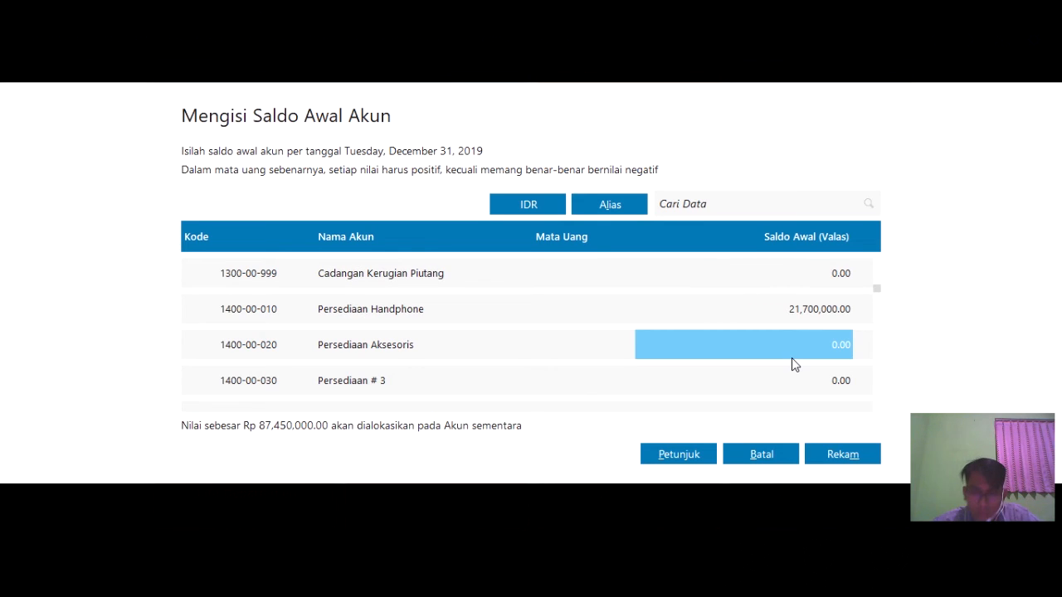
{"action": "type", "text": "700,"}
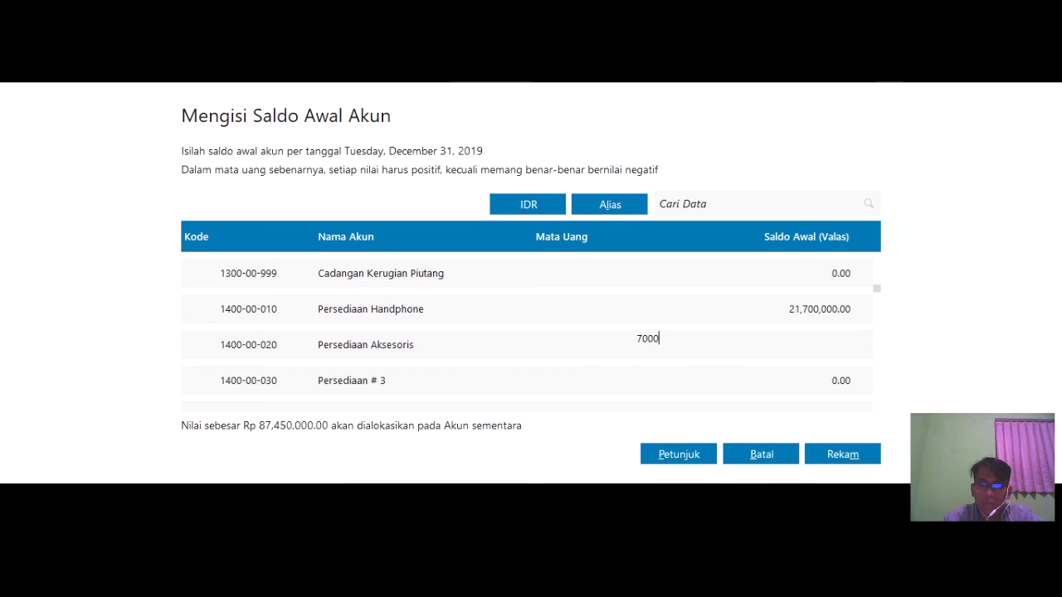
{"action": "type", "text": "000"}
{"action": "key", "text": "Return"}
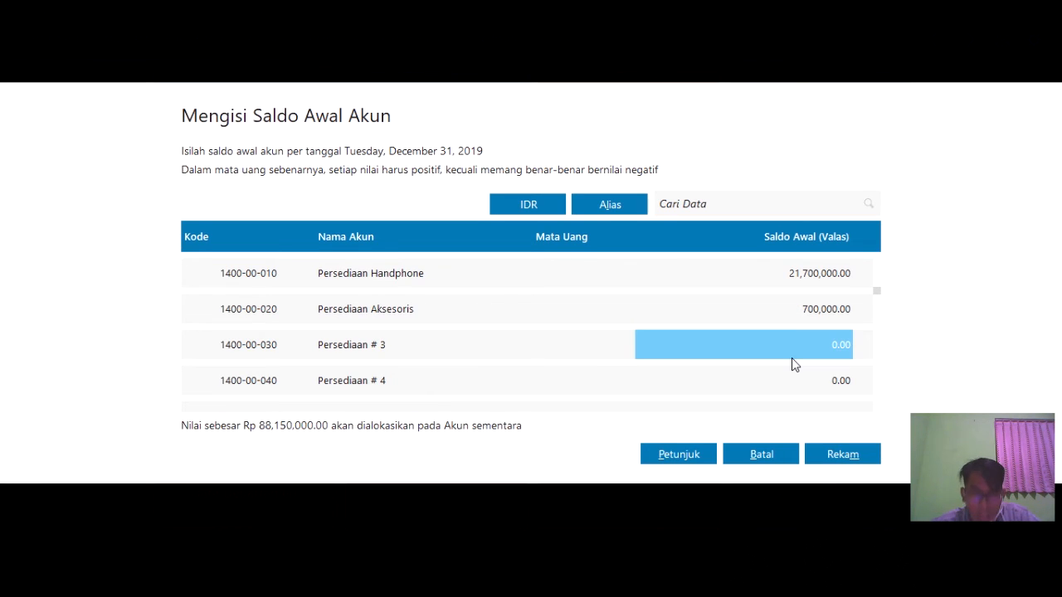
- Enter fixed asset balances: Kendaraan 130,000,000 and its accumulated depreciation -12,000,000
{"action": "key", "text": "Down"}
{"action": "key", "text": "Down"}
{"action": "key", "text": "Down"}
{"action": "key", "text": "Down"}
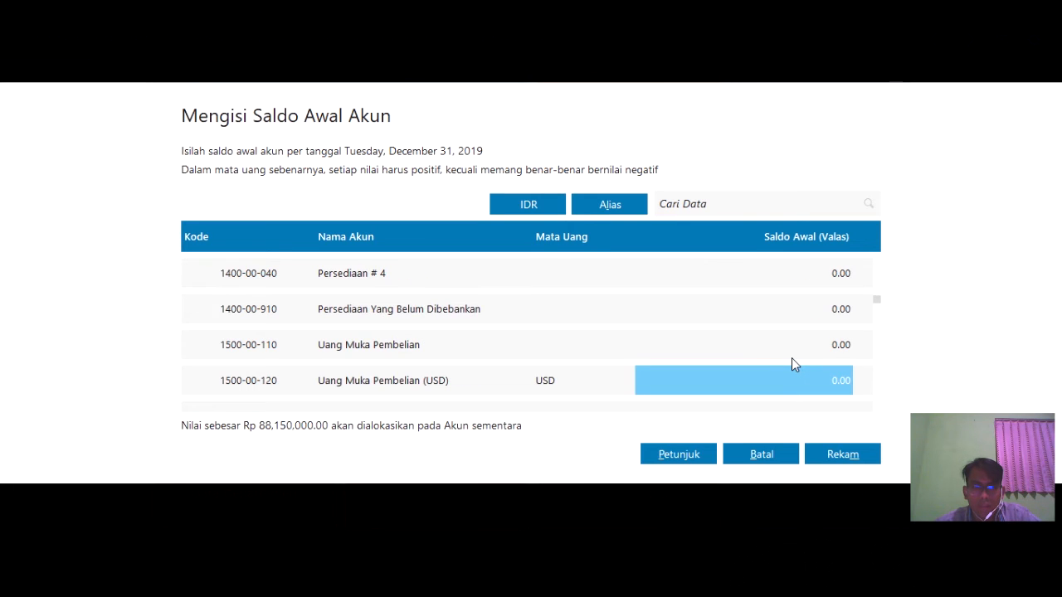
{"action": "key", "text": "Down"}
{"action": "key", "text": "Down"}
{"action": "key", "text": "Down"}
{"action": "key", "text": "Down"}
{"action": "key", "text": "Down"}
{"action": "key", "text": "Down"}
{"action": "key", "text": "Down"}
{"action": "key", "text": "Down"}
{"action": "key", "text": "Down"}
{"action": "key", "text": "Down"}
{"action": "key", "text": "Down"}
{"action": "key", "text": "Down"}
{"action": "key", "text": "Down"}
{"action": "key", "text": "Down"}
{"action": "key", "text": "Down"}
{"action": "key", "text": "Down"}
{"action": "key", "text": "Down"}
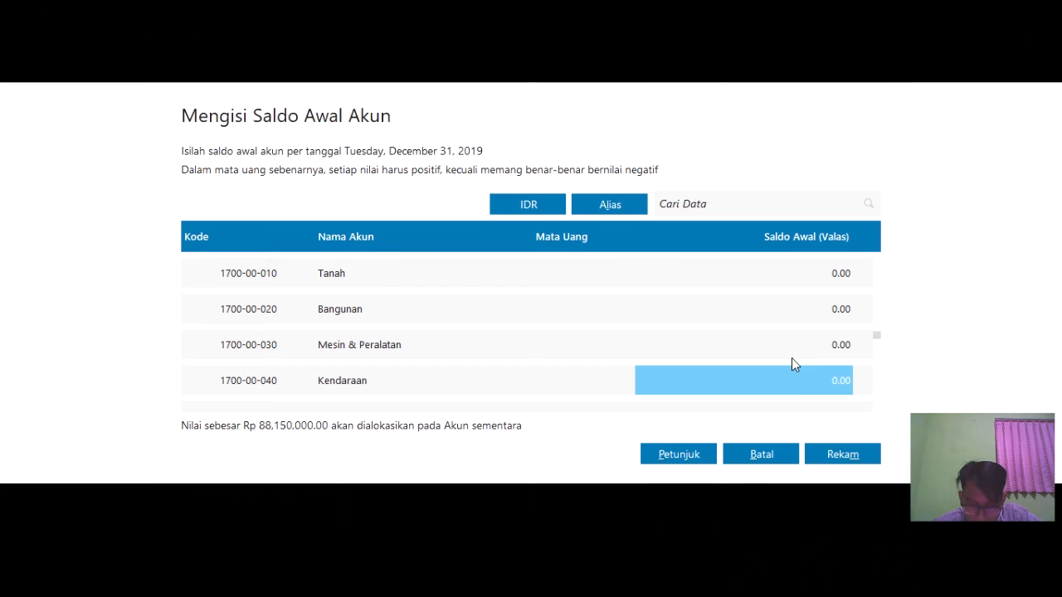
{"action": "type", "text": "130"}
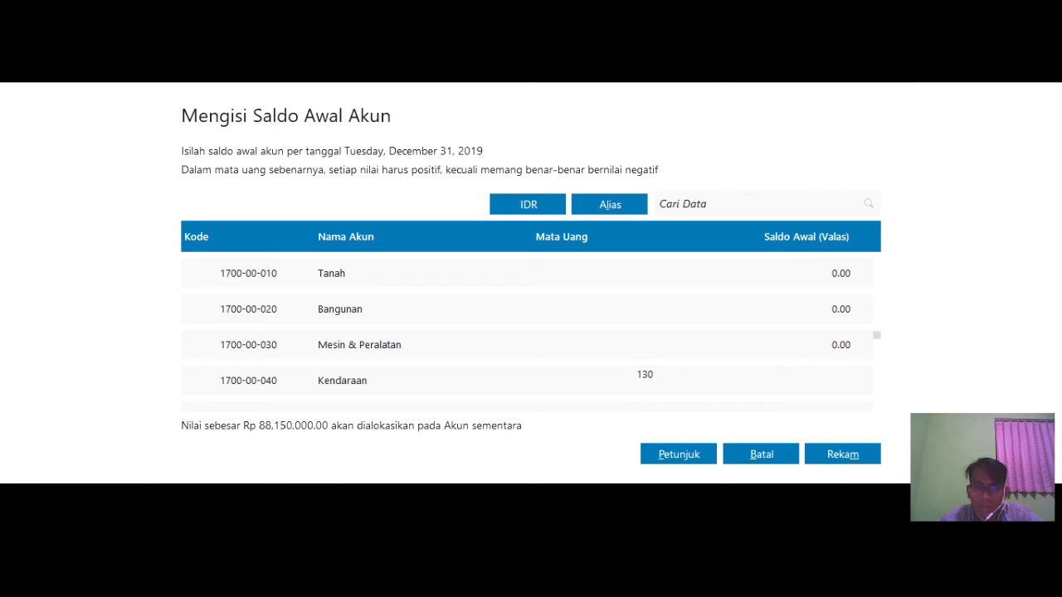
{"action": "type", "text": ",000,"}
{"action": "type", "text": "000000"}
{"action": "key", "text": "Return"}
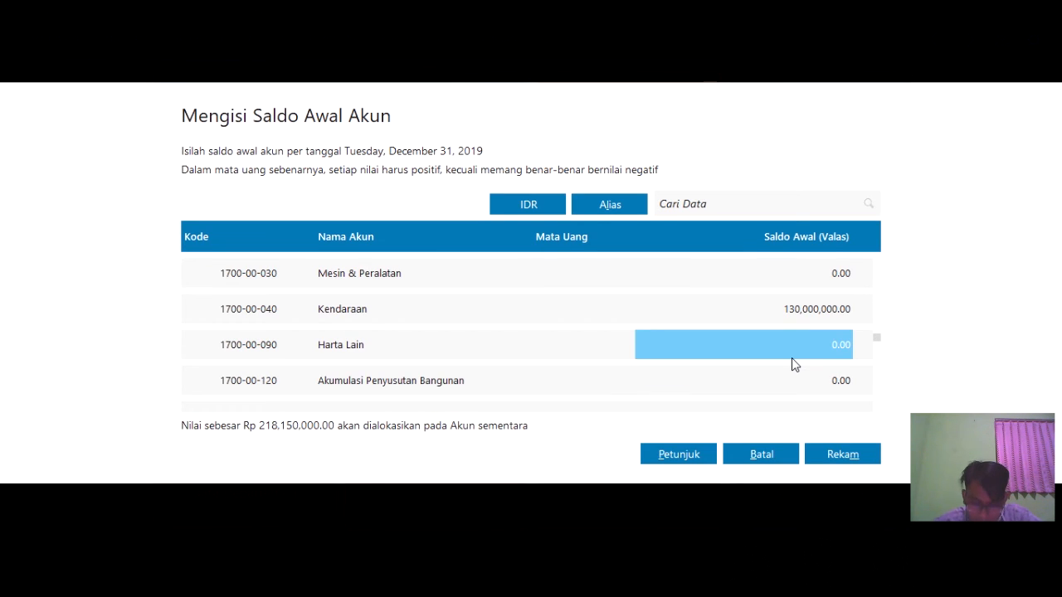
{"action": "key", "text": "Down"}
{"action": "key", "text": "Down"}
{"action": "key", "text": "Down"}
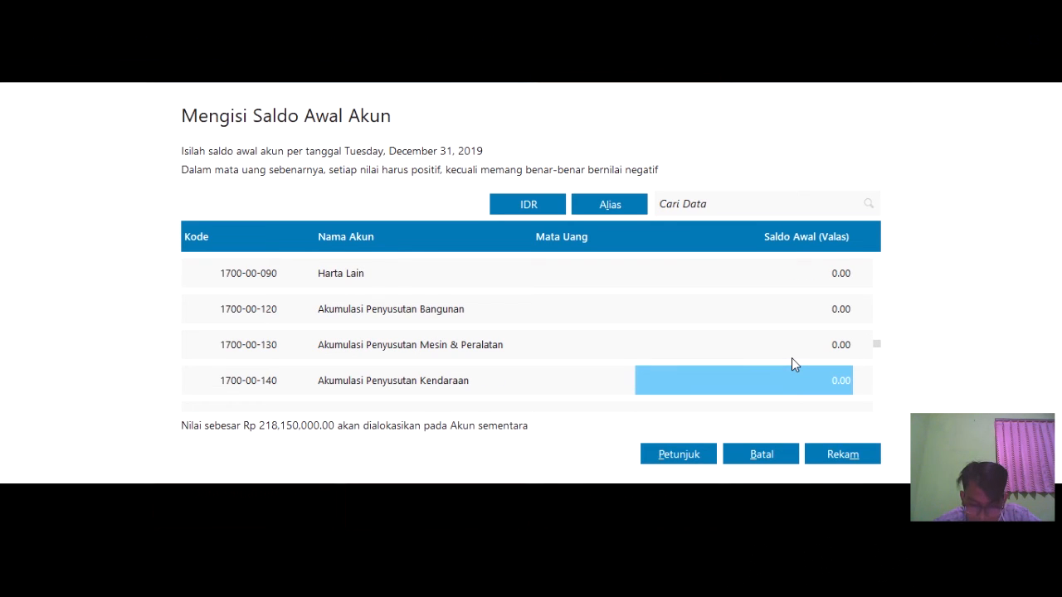
{"action": "type", "text": "1"}
{"action": "key", "text": "BackSpace"}
{"action": "type", "text": "-12"}
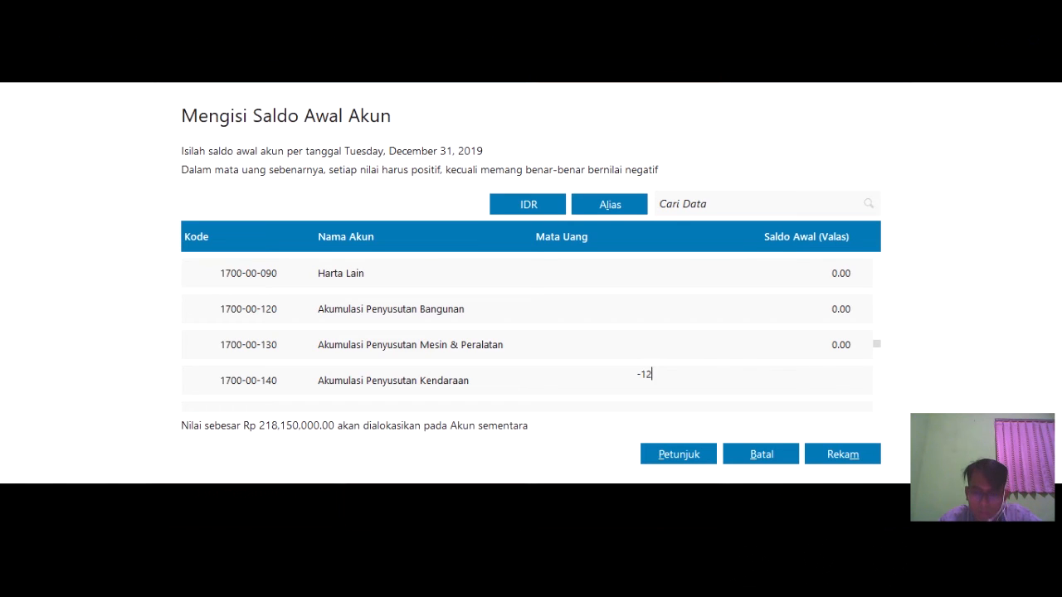
{"action": "type", "text": ",000,000"}
{"action": "key", "text": "Return"}
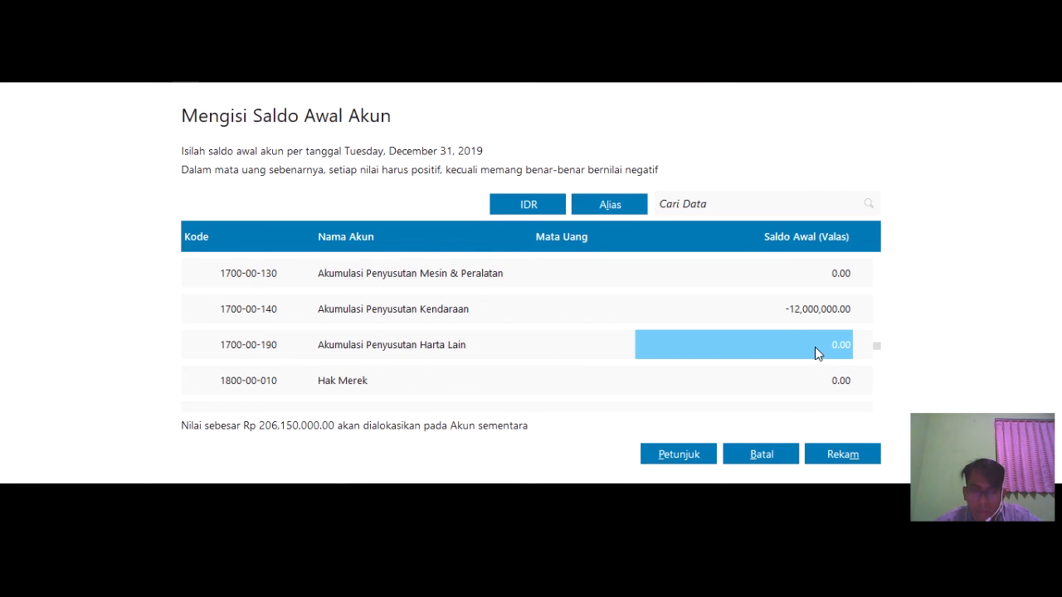
{"action": "key", "text": "Return"}
{"action": "key", "text": "Return"}
{"action": "key", "text": "Return"}
{"action": "key", "text": "Return"}
{"action": "key", "text": "Return"}
{"action": "key", "text": "Return"}
- Enter payables balances: Utang Dagang 5,400,000 and Utang Bank 50,000,000
{"action": "left_click", "coordinate": [814, 353]}
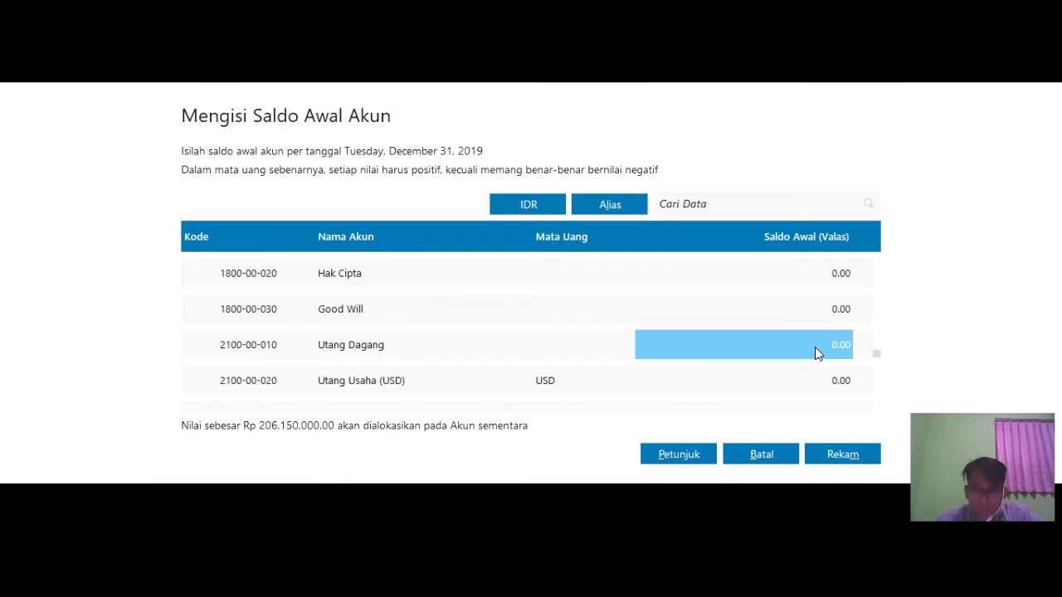
{"action": "type", "text": "5400000"}
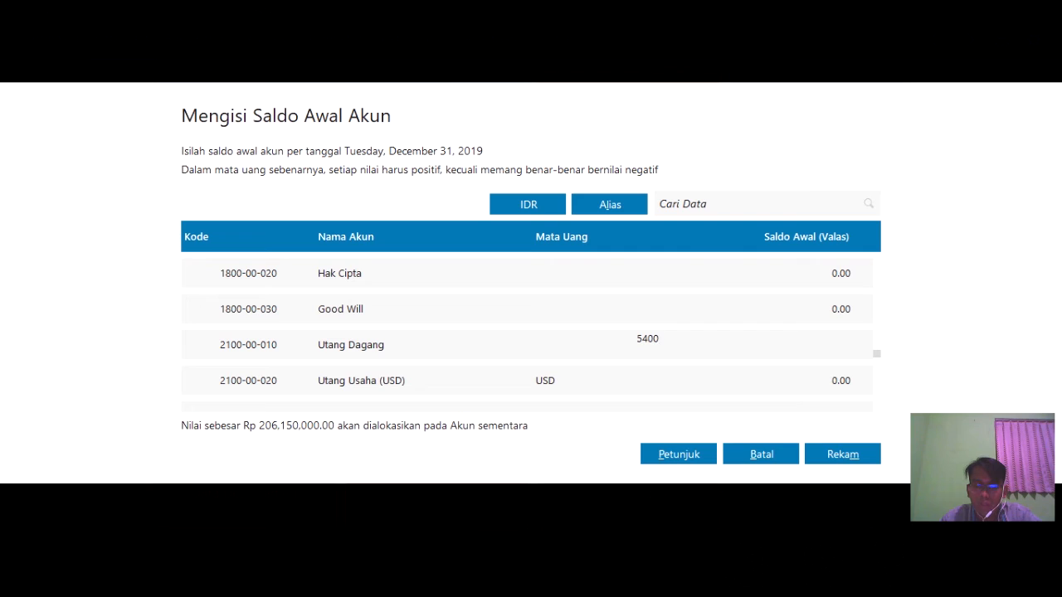
{"action": "key", "text": "Return"}
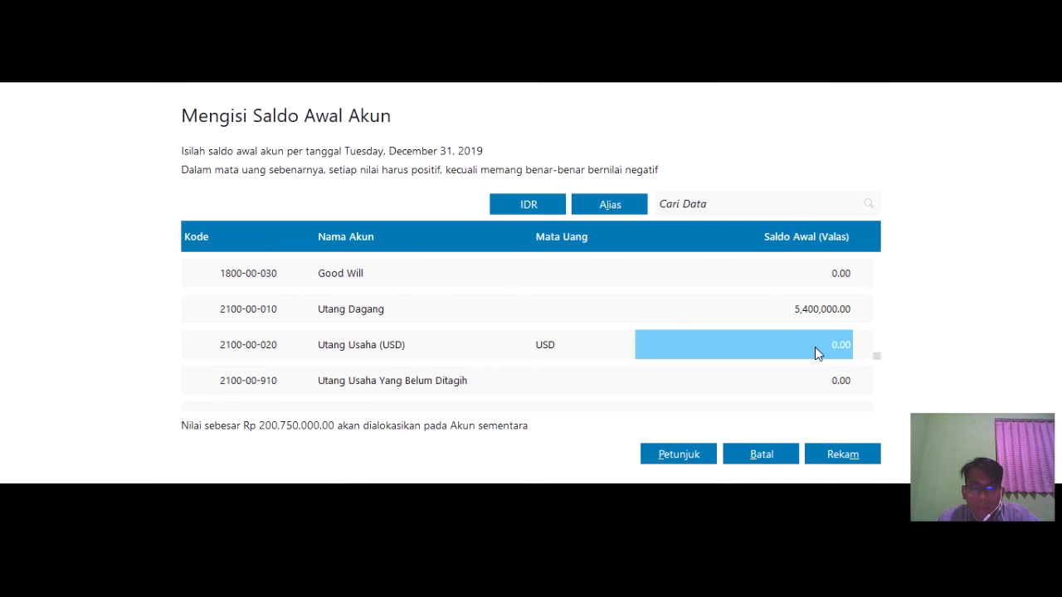
{"action": "key", "text": "Return"}
{"action": "key", "text": "Return"}
{"action": "key", "text": "Return"}
{"action": "key", "text": "Return"}
{"action": "key", "text": "Return"}
{"action": "key", "text": "Return"}
{"action": "key", "text": "Return"}
{"action": "key", "text": "Return"}
{"action": "key", "text": "Return"}
{"action": "key", "text": "Return"}
{"action": "key", "text": "Return"}
{"action": "key", "text": "Return"}
{"action": "key", "text": "Return"}
{"action": "key", "text": "Return"}
{"action": "key", "text": "Return"}
{"action": "key", "text": "Return"}
{"action": "key", "text": "Return"}
{"action": "key", "text": "Return"}
{"action": "key", "text": "Up"}
{"action": "key", "text": "Up"}
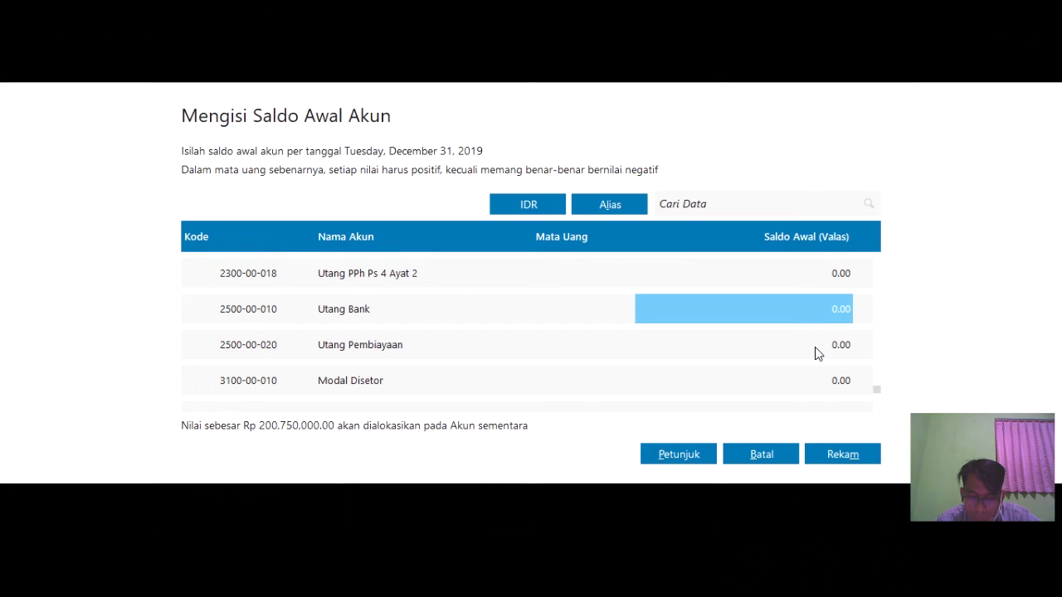
{"action": "type", "text": "50,000,000"}
{"action": "key", "text": "Return"}
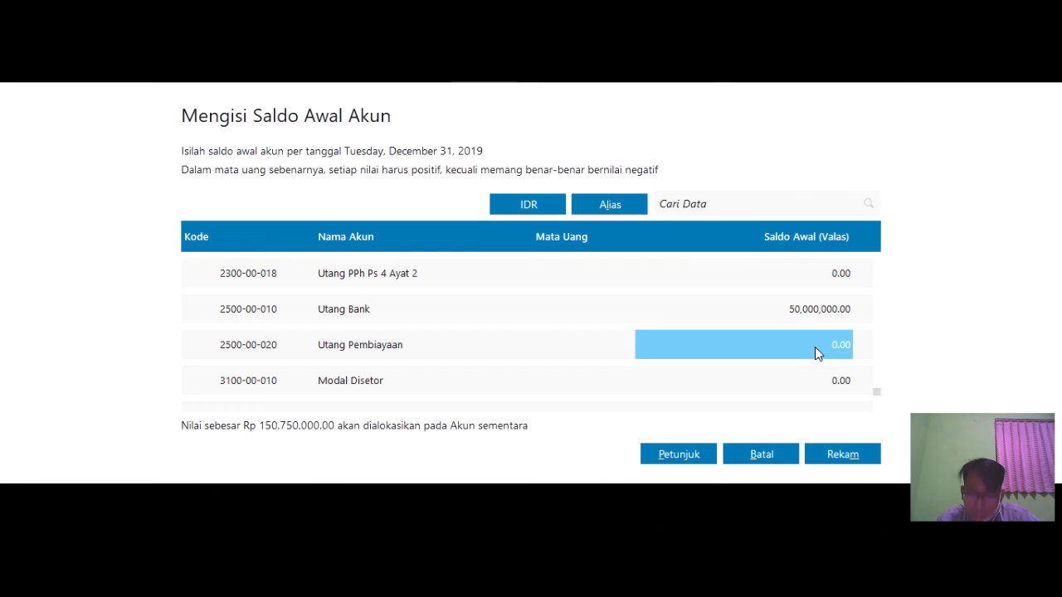
- Enter equity balances: Modal Disetor 100,000,000 and Laba ditahan 50,750,000
{"action": "key", "text": "Down"}
{"action": "key", "text": "Down"}
{"action": "left_click", "coordinate": [814, 347]}
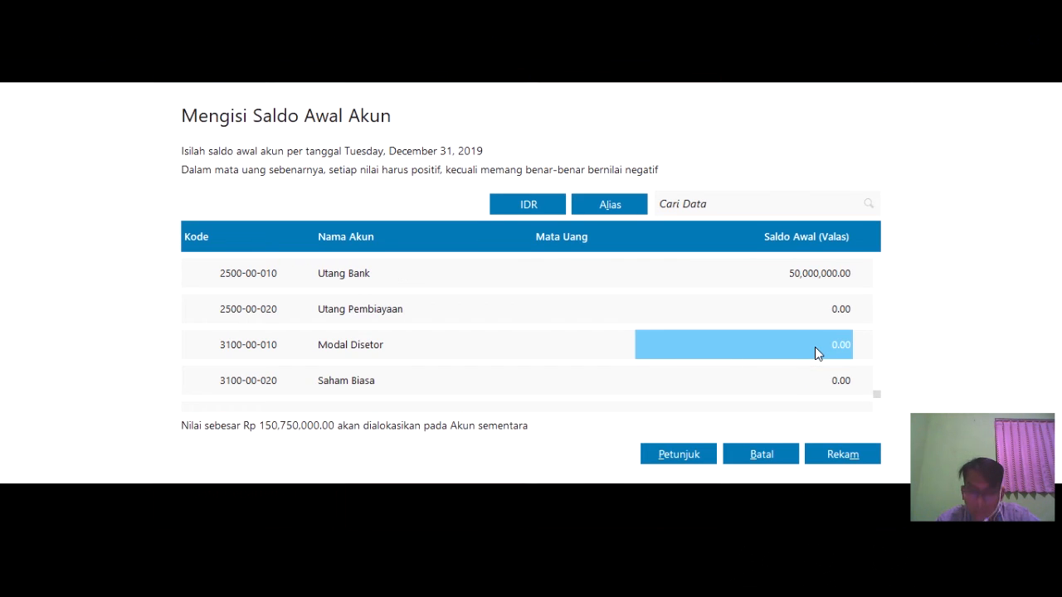
{"action": "type", "text": "10"}
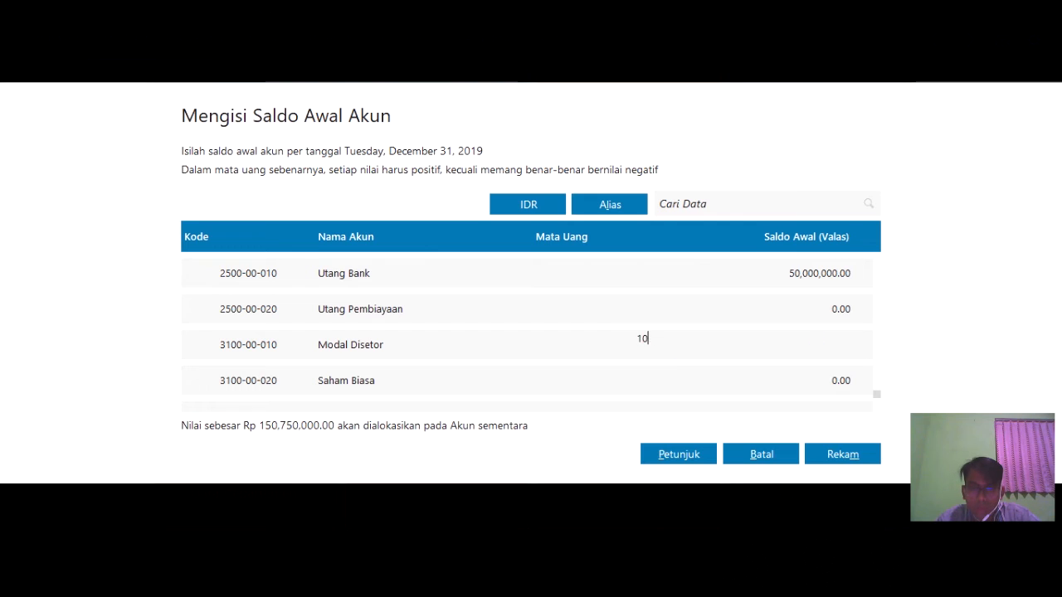
{"action": "type", "text": "0,000,000"}
{"action": "key", "text": "Return"}
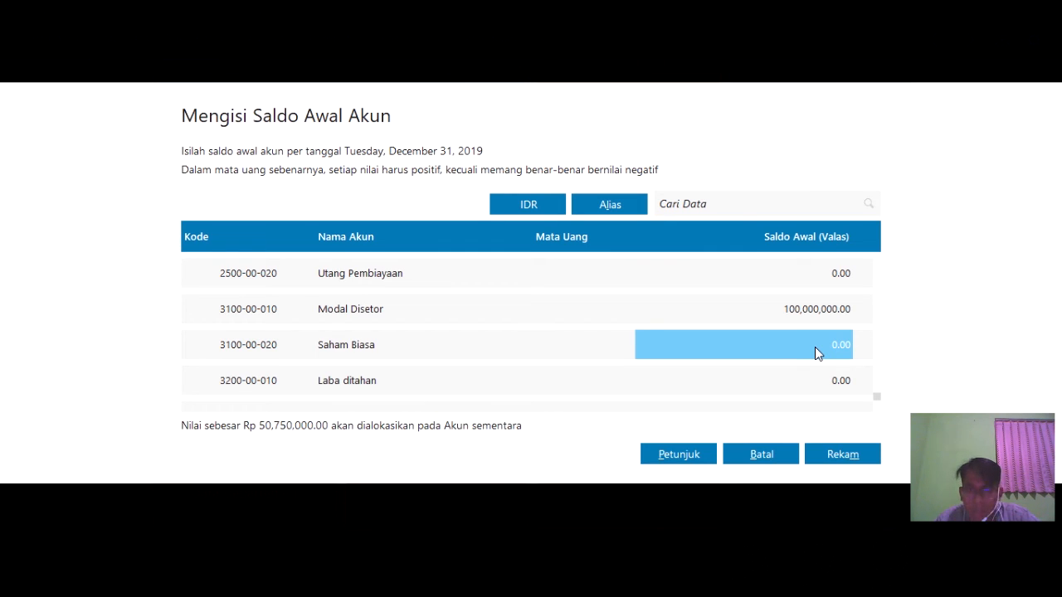
{"action": "key", "text": "Return"}
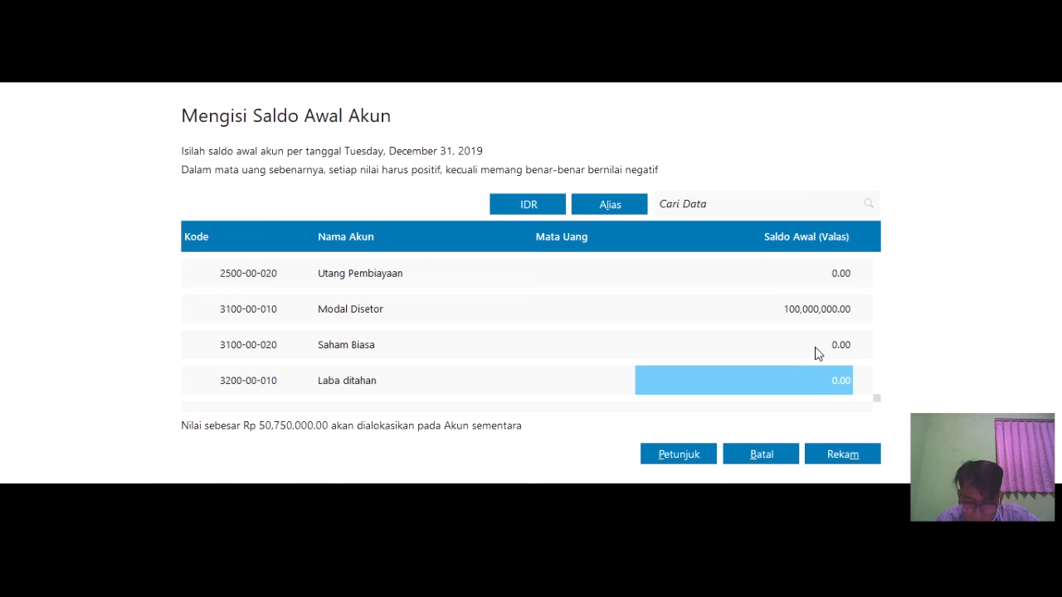
{"action": "type", "text": "50750000"}
{"action": "key", "text": "Return"}
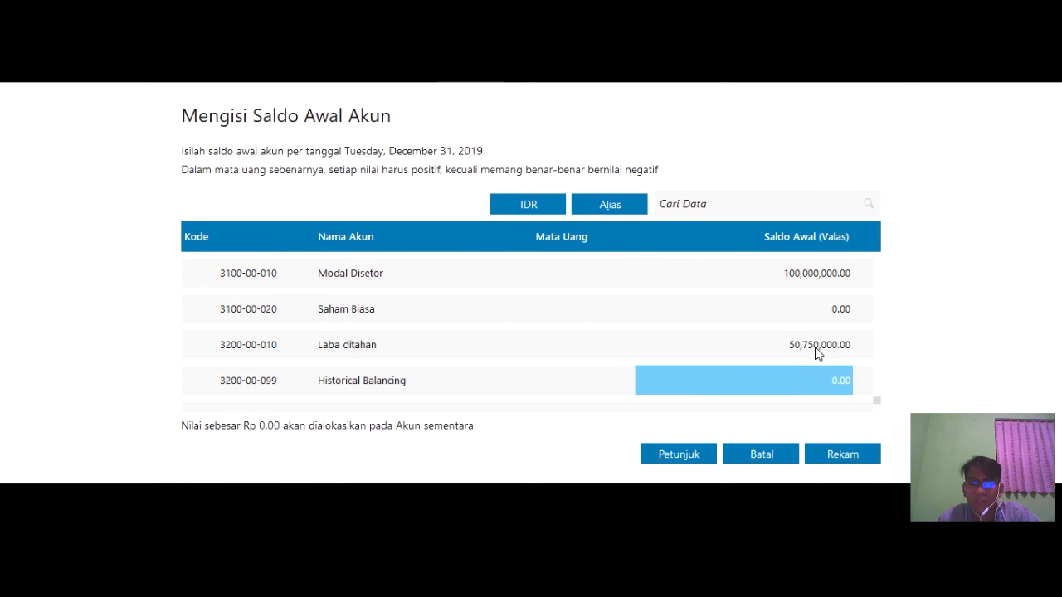
{"action": "key", "text": "Up"}
{"action": "key", "text": "Up"}
{"action": "key", "text": "Up"}
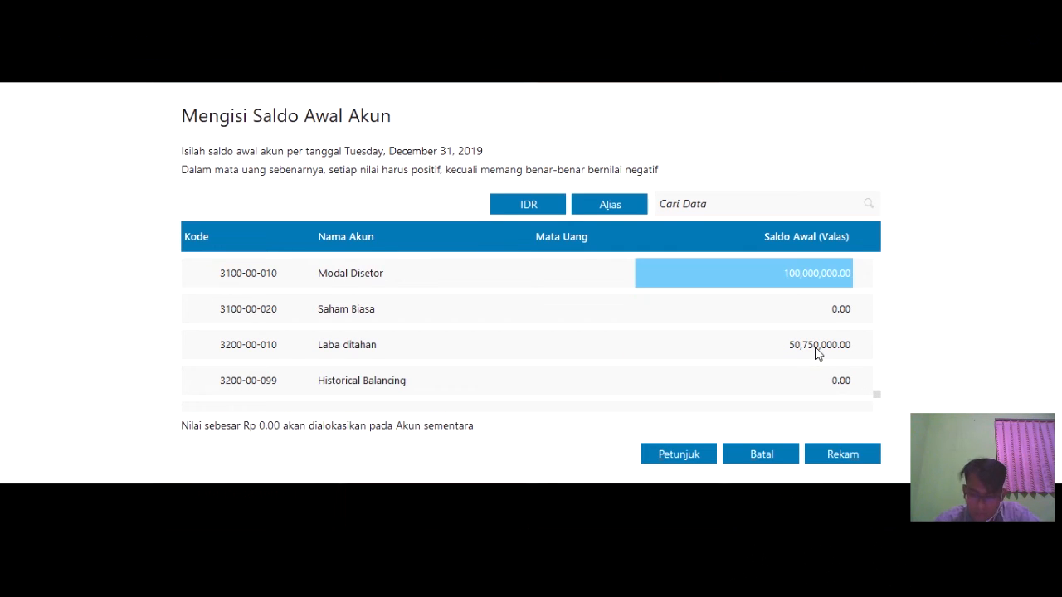
{"action": "key", "text": "Down"}
{"action": "key", "text": "Down"}
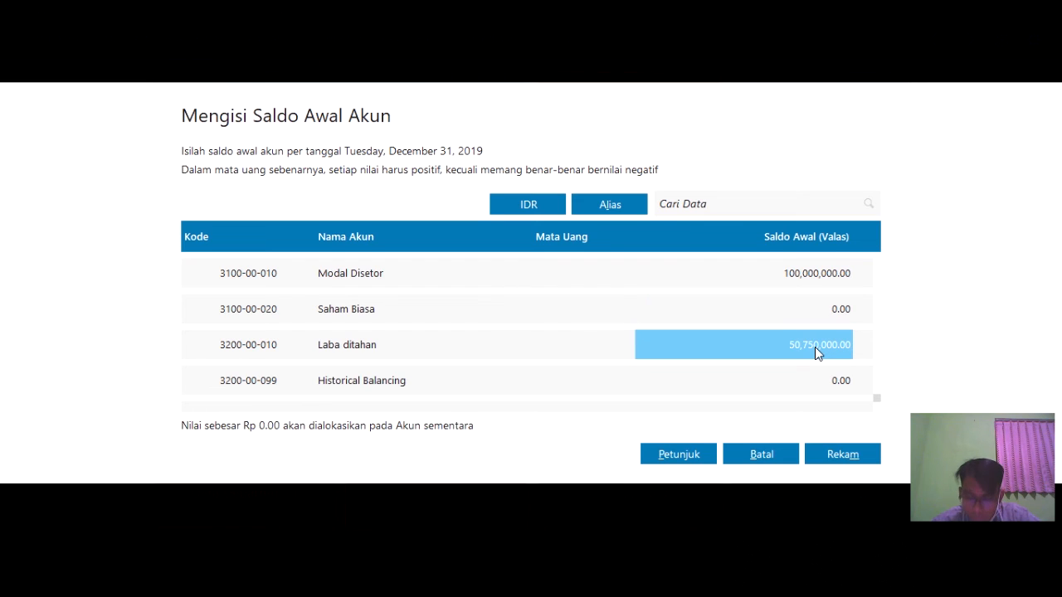
{"action": "key", "text": "Up"}
{"action": "key", "text": "Up"}
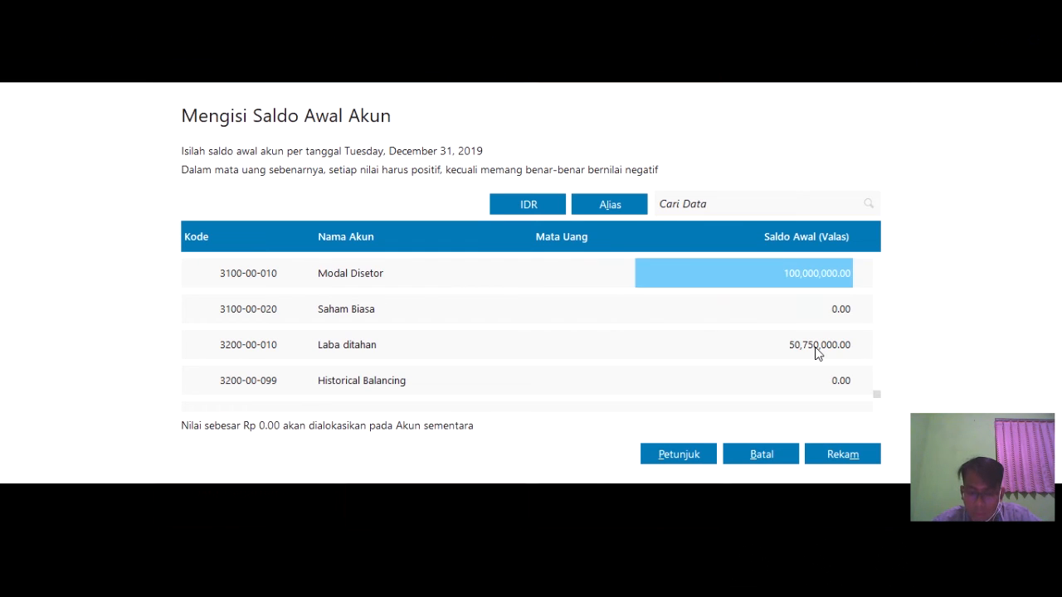
{"action": "key", "text": "Up"}
{"action": "key", "text": "Up"}
{"action": "key", "text": "Up"}
{"action": "key", "text": "Up"}
{"action": "key", "text": "Up"}
{"action": "key", "text": "Up"}
{"action": "key", "text": "Up"}
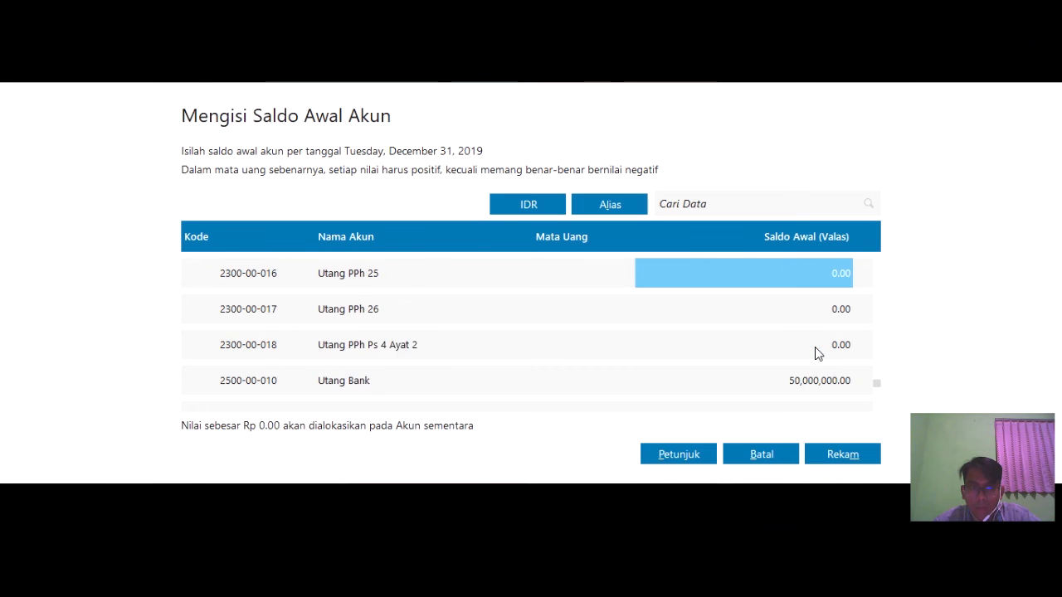
{"action": "key", "text": "Down"}
{"action": "key", "text": "Down"}
{"action": "key", "text": "Down"}
{"action": "key", "text": "Down"}
{"action": "key", "text": "Down"}
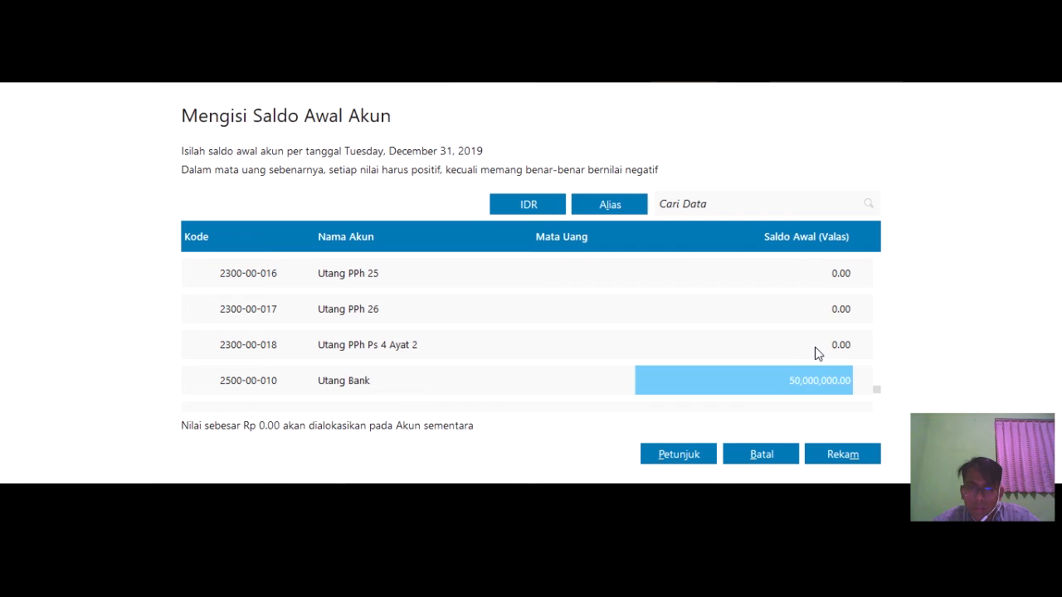
{"action": "key", "text": "Up"}
{"action": "key", "text": "Up"}
{"action": "key", "text": "Up"}
{"action": "key", "text": "Up"}
{"action": "key", "text": "Up"}
{"action": "key", "text": "Up"}
{"action": "key", "text": "Up"}
{"action": "key", "text": "Up"}
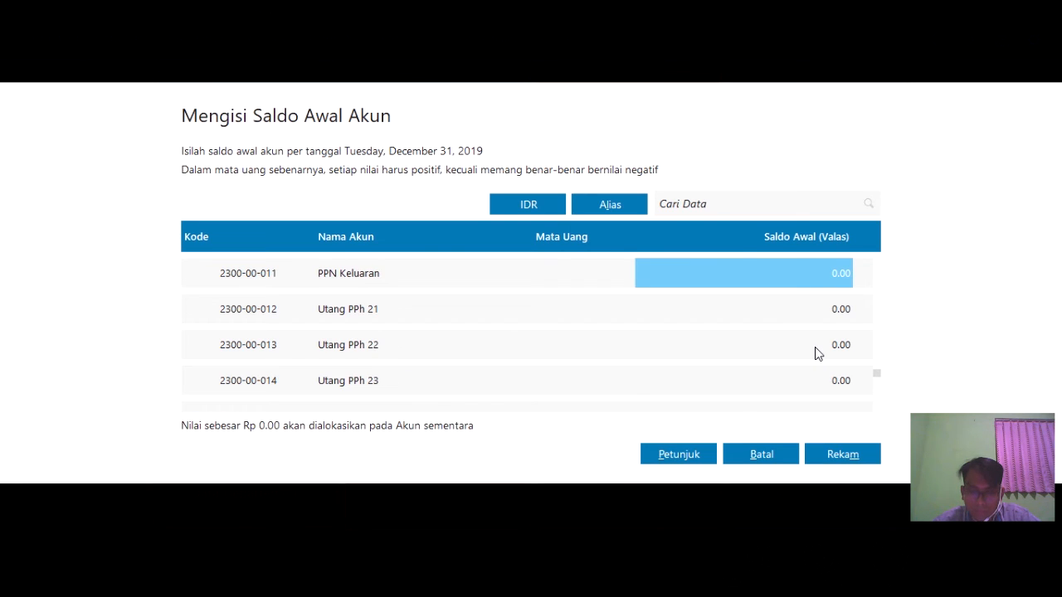
{"action": "key", "text": "Up"}
{"action": "key", "text": "Up"}
{"action": "key", "text": "Up"}
{"action": "key", "text": "Up"}
{"action": "key", "text": "Up"}
{"action": "key", "text": "Up"}
{"action": "key", "text": "Up"}
{"action": "key", "text": "Up"}
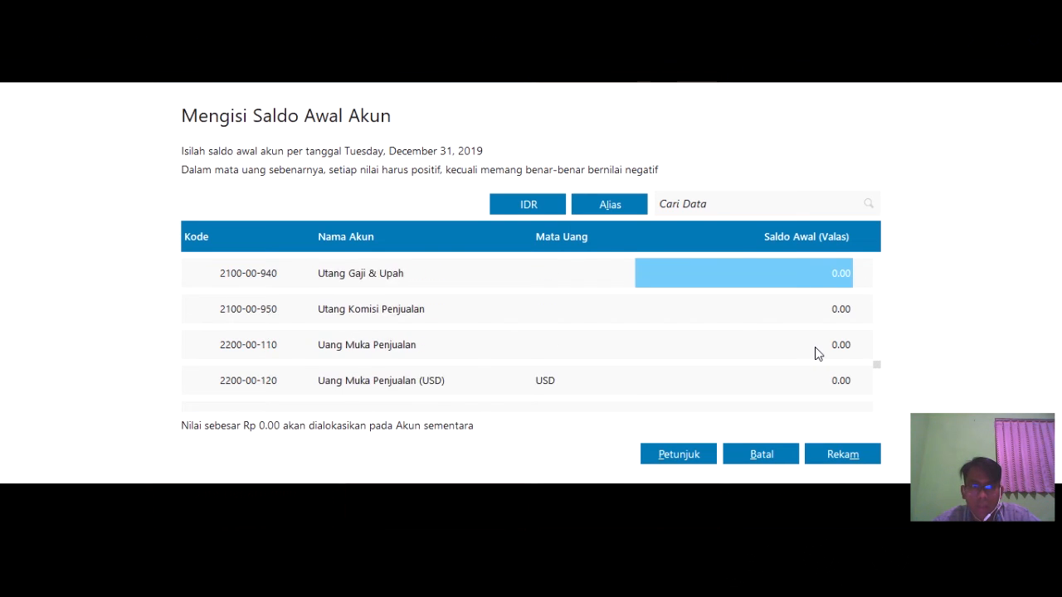
{"action": "key", "text": "Up"}
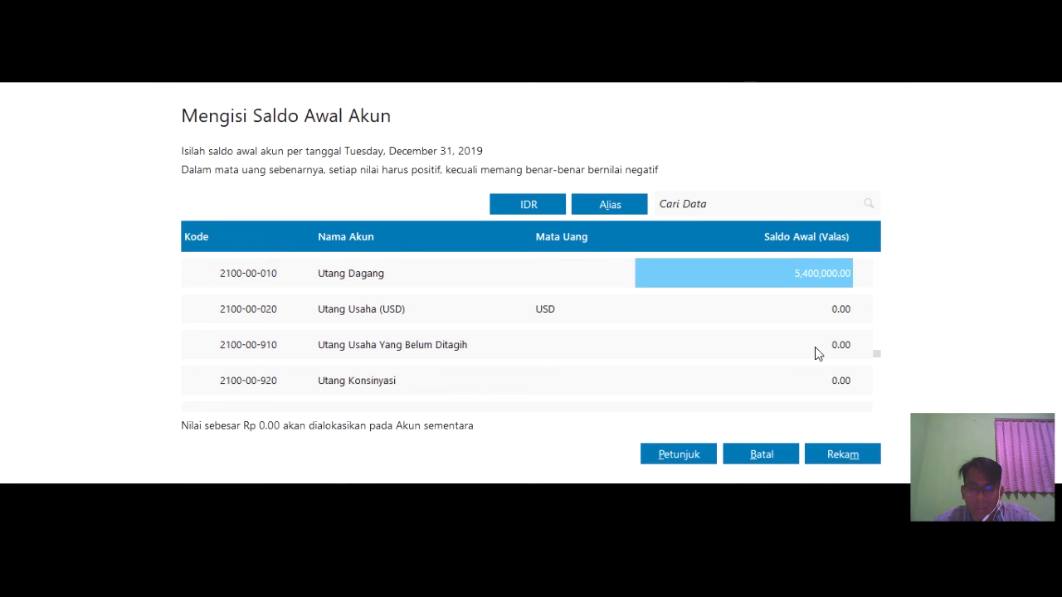
{"action": "key", "text": "Up"}
{"action": "key", "text": "Up"}
{"action": "key", "text": "Up"}
{"action": "key", "text": "Up"}
{"action": "key", "text": "Up"}
{"action": "key", "text": "Up"}
{"action": "key", "text": "Up"}
{"action": "key", "text": "Up"}
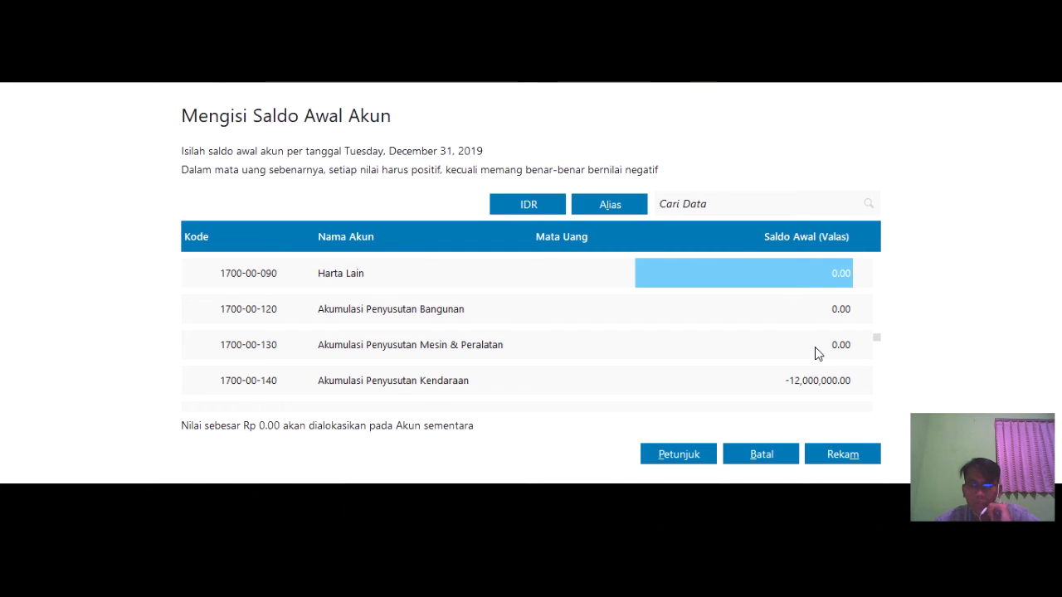
{"action": "key", "text": "Up"}
{"action": "key", "text": "Up"}
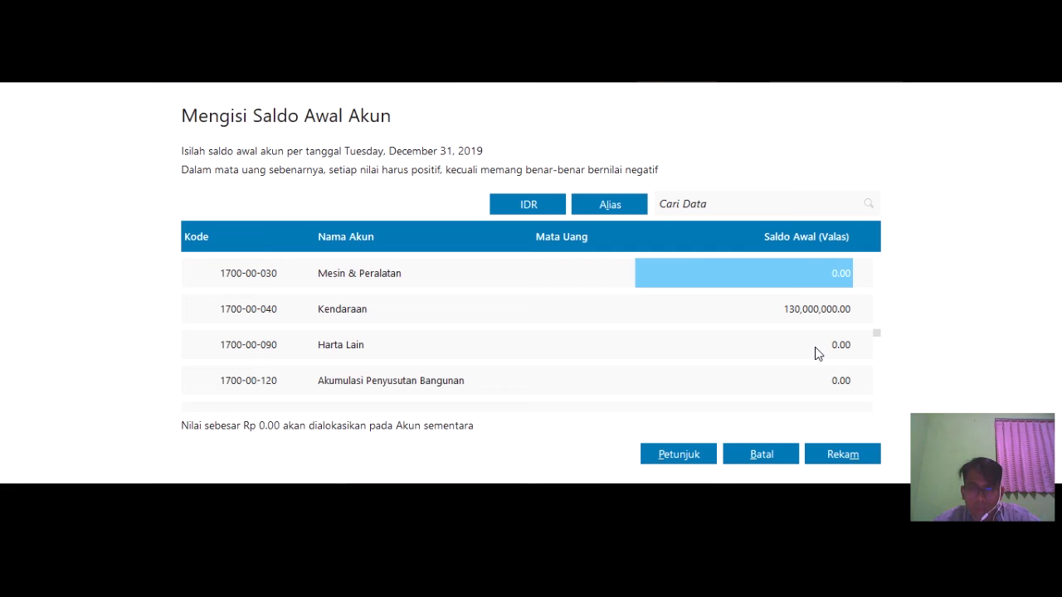
{"action": "key", "text": "Up"}
{"action": "key", "text": "Up"}
{"action": "key", "text": "Up"}
{"action": "key", "text": "Up"}
{"action": "key", "text": "Up"}
{"action": "key", "text": "Up"}
{"action": "key", "text": "Up"}
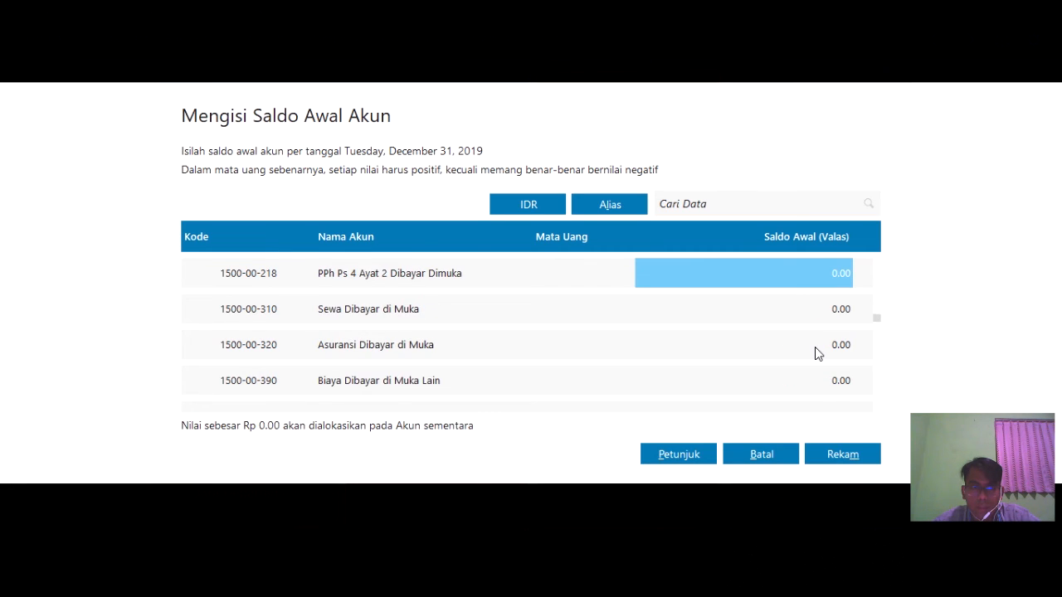
{"action": "key", "text": "Up"}
{"action": "key", "text": "Up"}
{"action": "key", "text": "Up"}
{"action": "key", "text": "Up"}
{"action": "key", "text": "Up"}
{"action": "key", "text": "Up"}
{"action": "key", "text": "Up"}
{"action": "key", "text": "Up"}
{"action": "key", "text": "Up"}
{"action": "key", "text": "Up"}
{"action": "key", "text": "Up"}
{"action": "key", "text": "Up"}
{"action": "key", "text": "Up"}
{"action": "key", "text": "Up"}
{"action": "key", "text": "Up"}
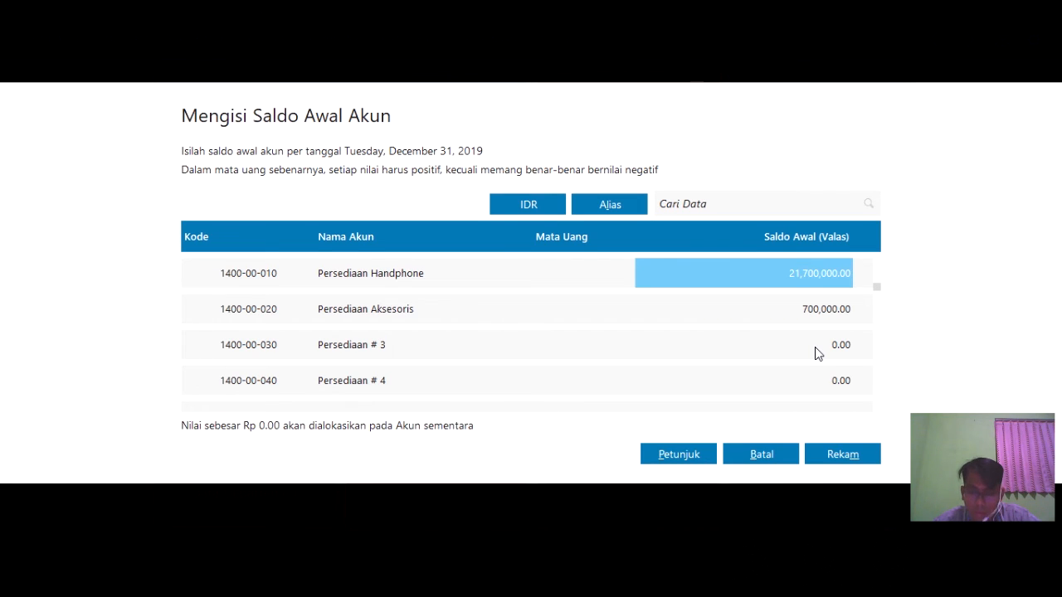
{"action": "key", "text": "Up"}
{"action": "key", "text": "Up"}
{"action": "key", "text": "Up"}
{"action": "key", "text": "Up"}
{"action": "key", "text": "Up"}
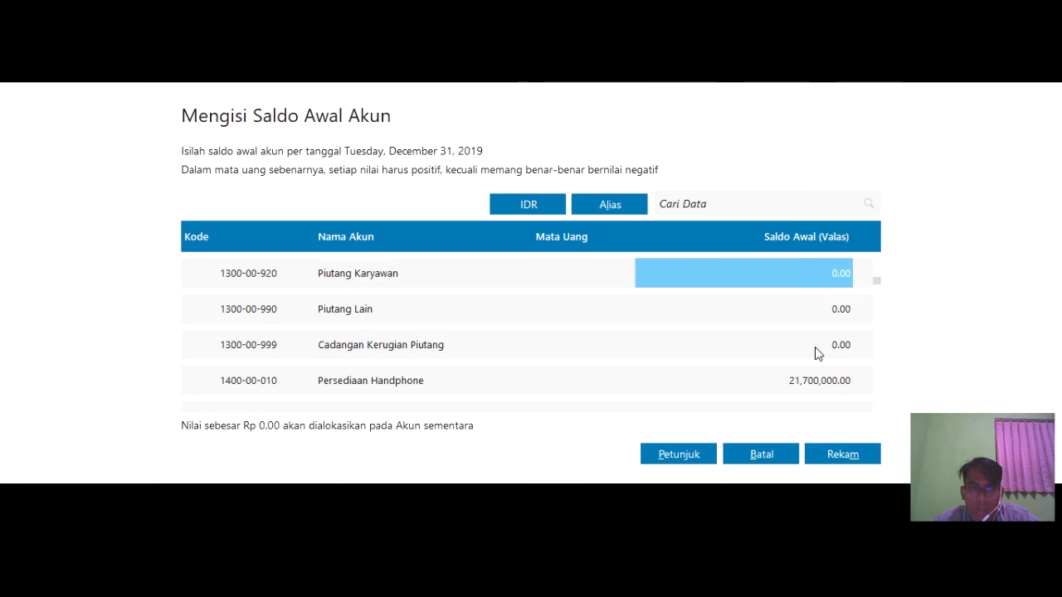
{"action": "key", "text": "Up"}
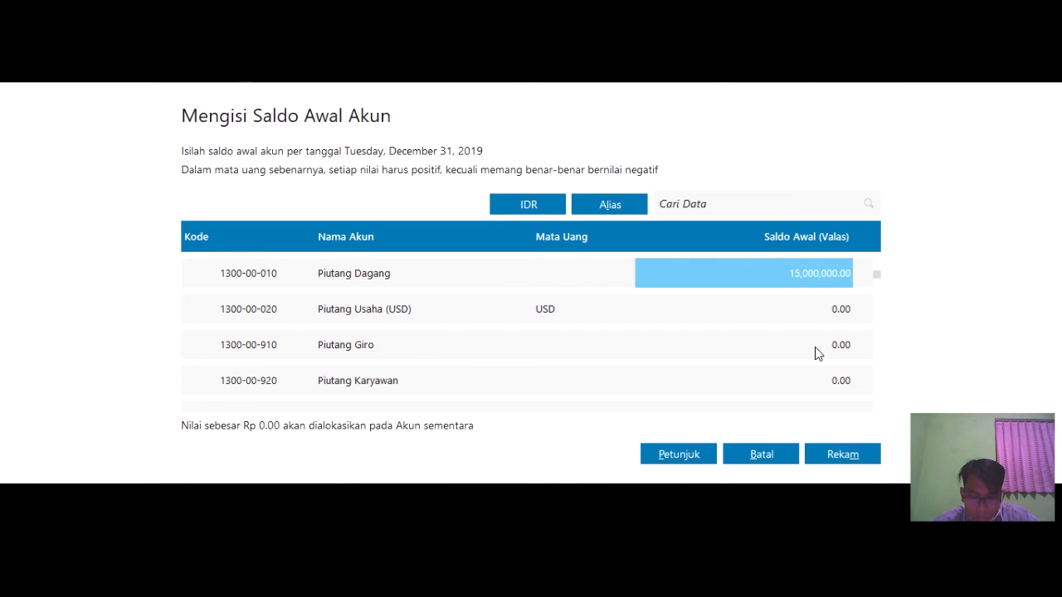
{"action": "key", "text": "Up"}
{"action": "key", "text": "Up"}
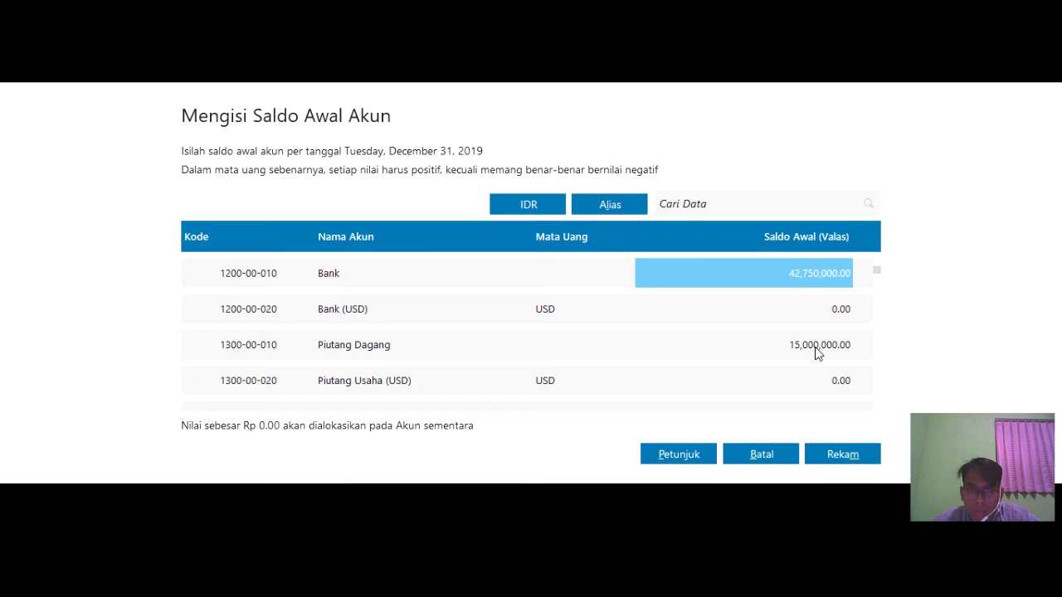
{"action": "key", "text": "Up"}
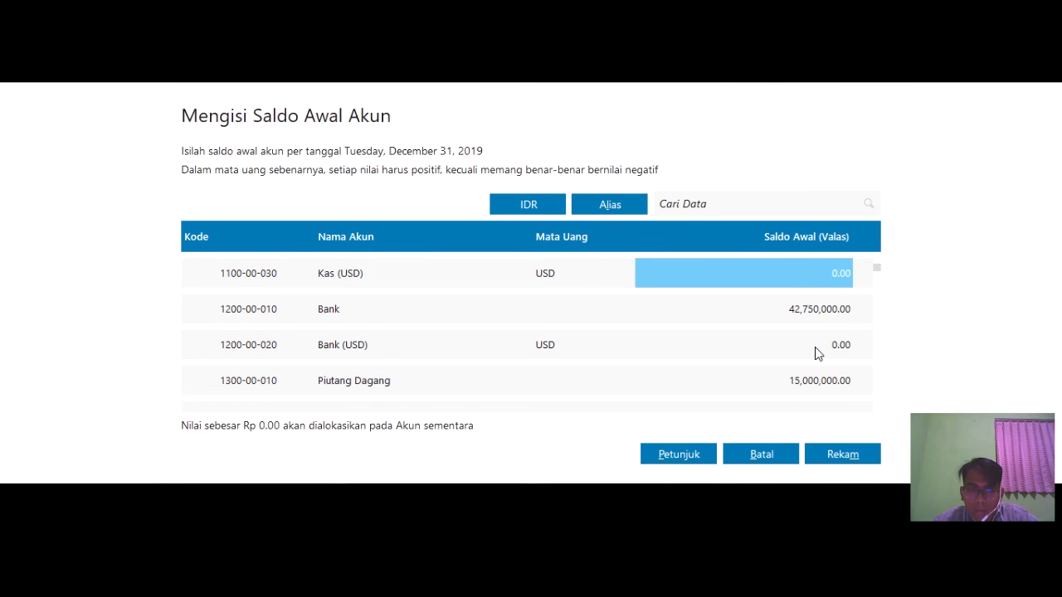
{"action": "key", "text": "Down"}
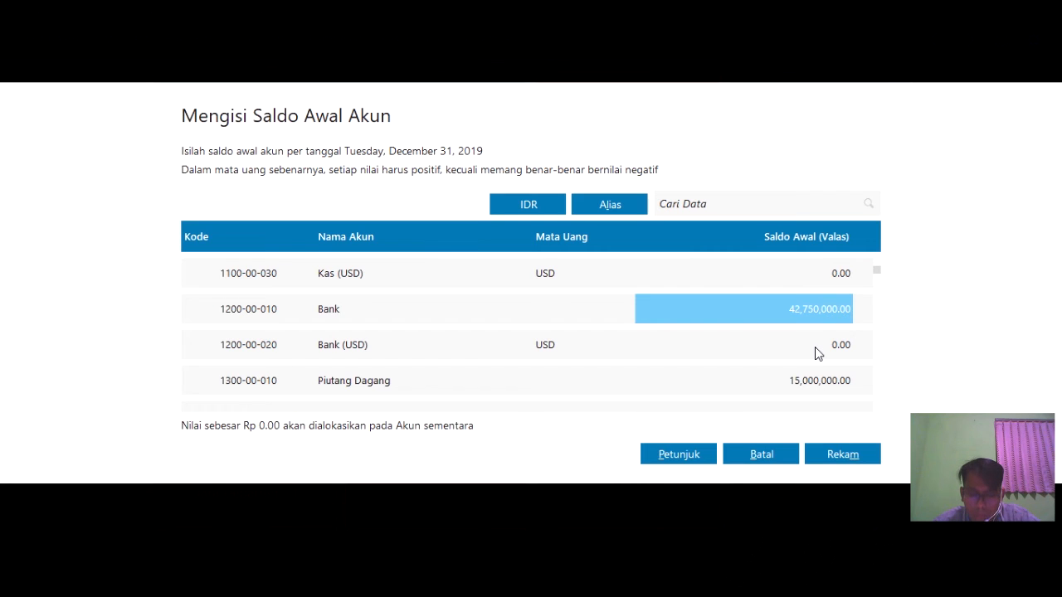
{"action": "key", "text": "Up"}
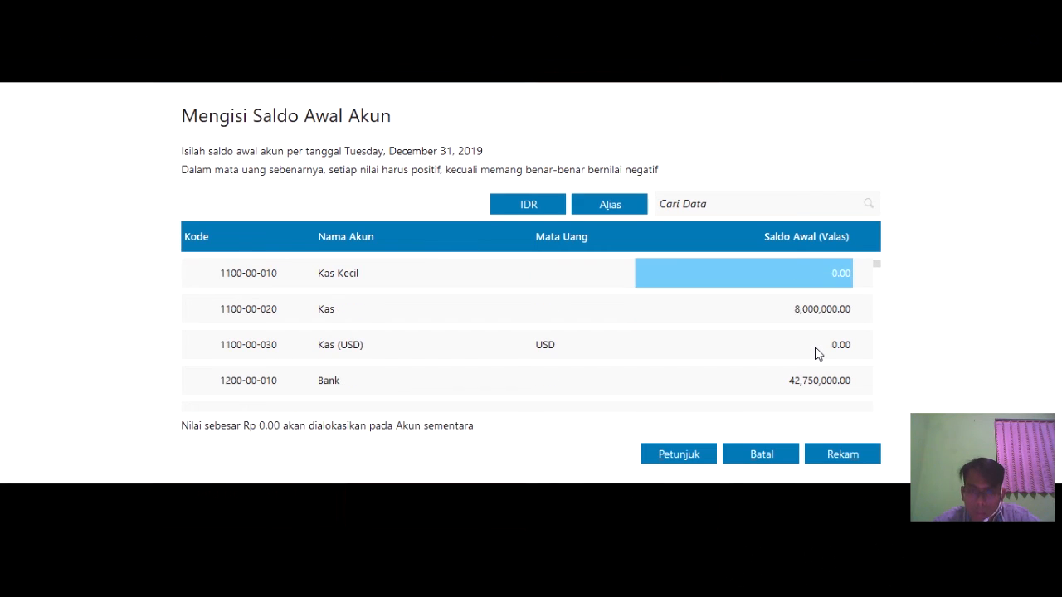
{"action": "key", "text": "Return"}
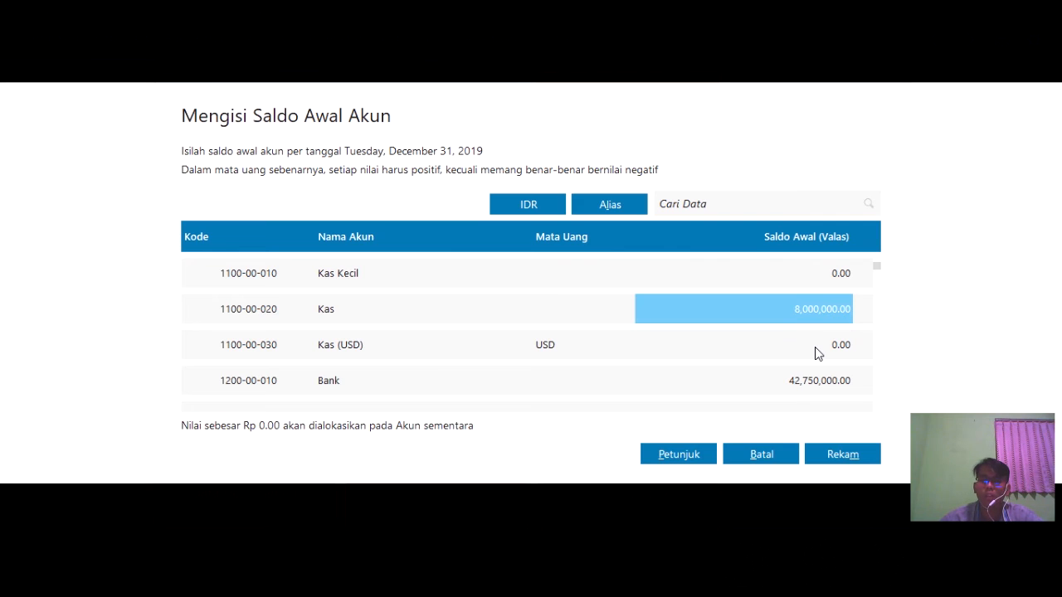
- Save the account opening balances and open Setting > Saldo Awal > Saldo Awal Piutang Usaha
{"action": "left_click", "coordinate": [871, 456]}
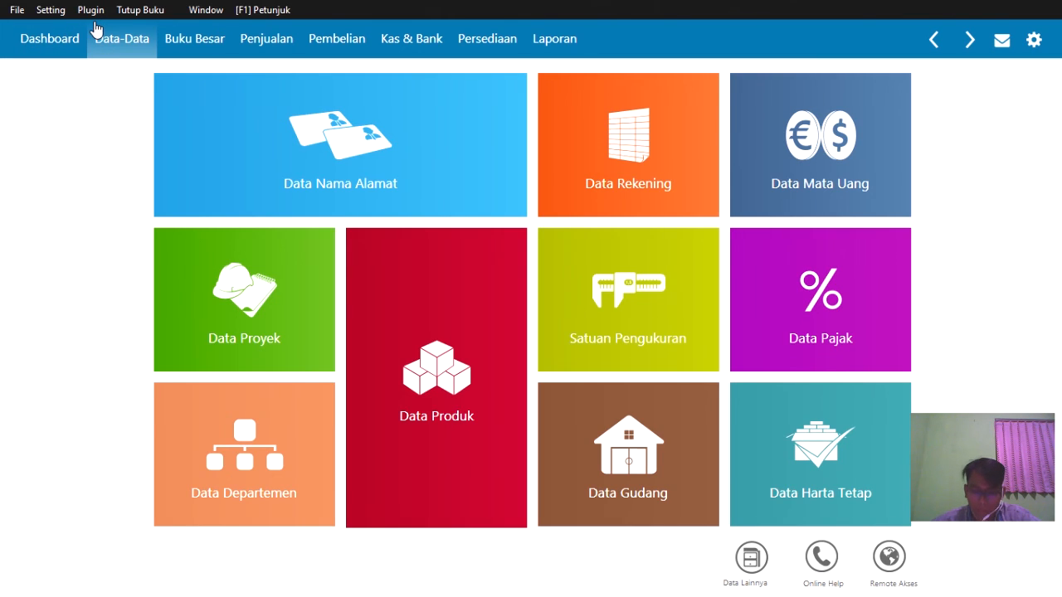
{"action": "left_click", "coordinate": [48, 12]}
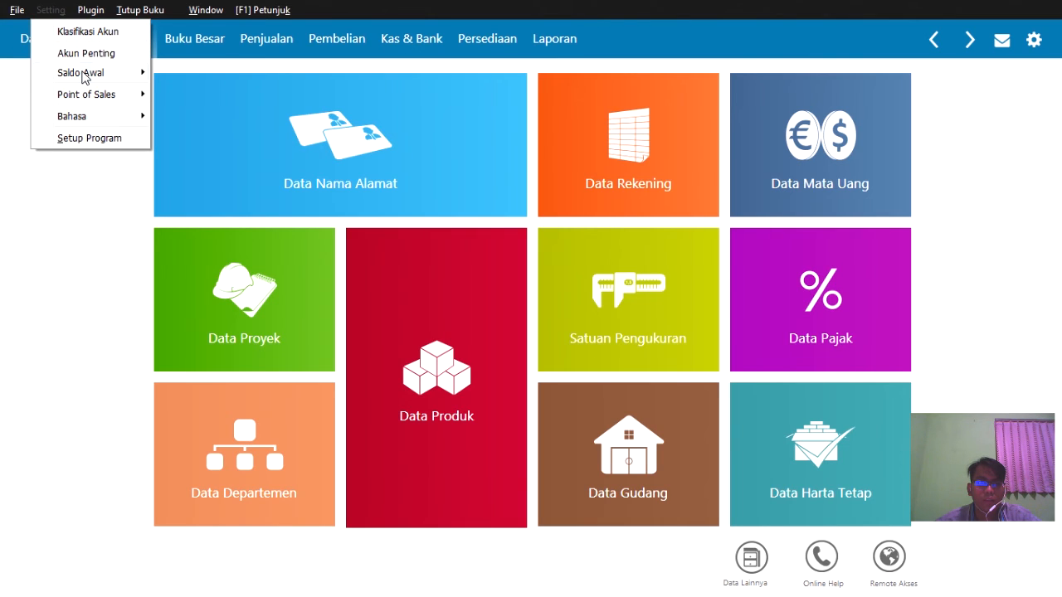
{"action": "mouse_move", "coordinate": [83, 75]}
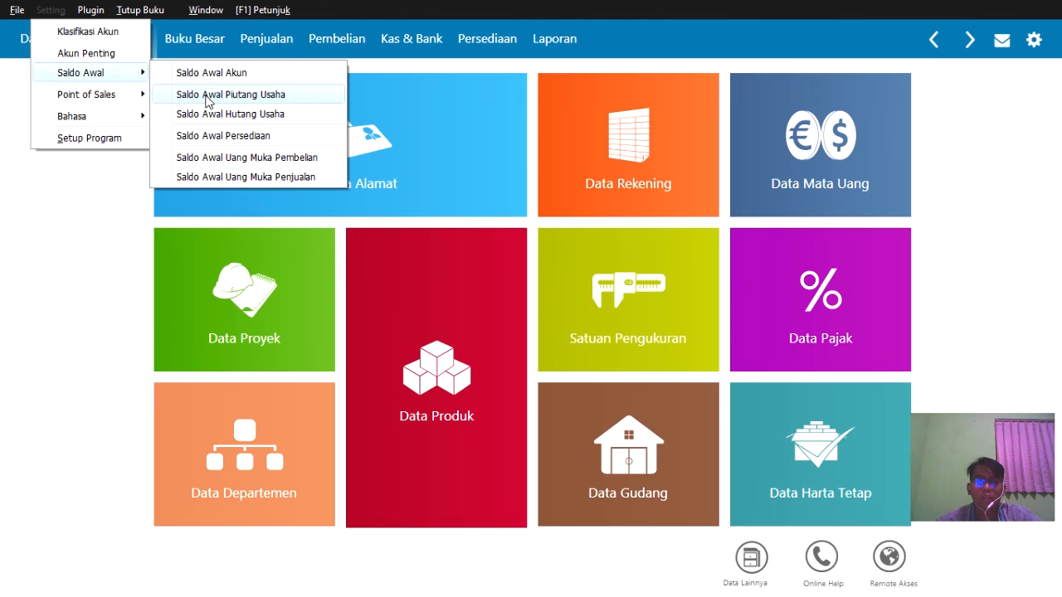
{"action": "left_click", "coordinate": [255, 9]}
{"action": "left_click", "coordinate": [43, 9]}
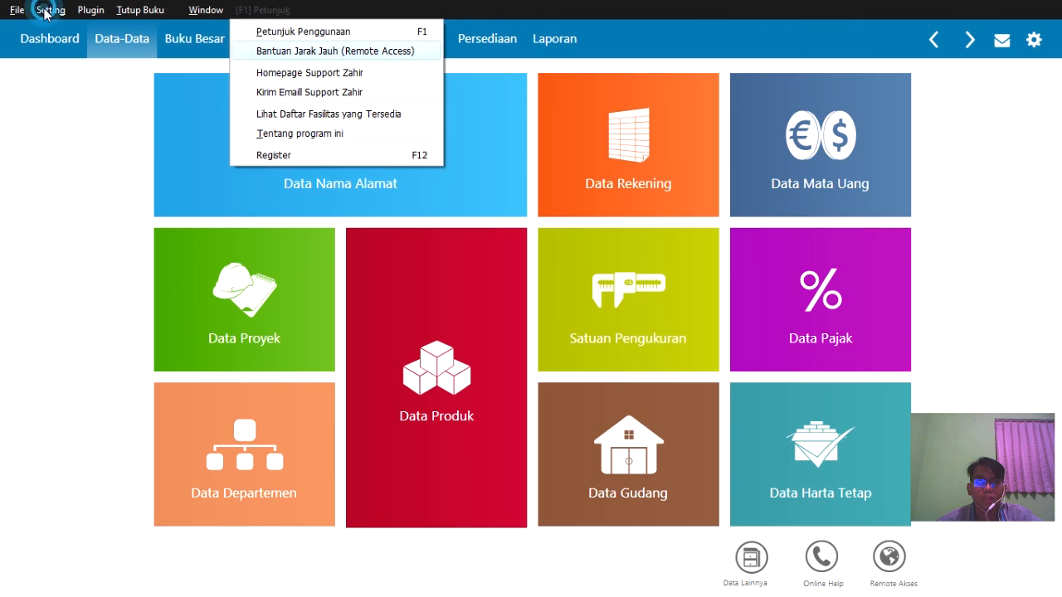
{"action": "left_click", "coordinate": [75, 73]}
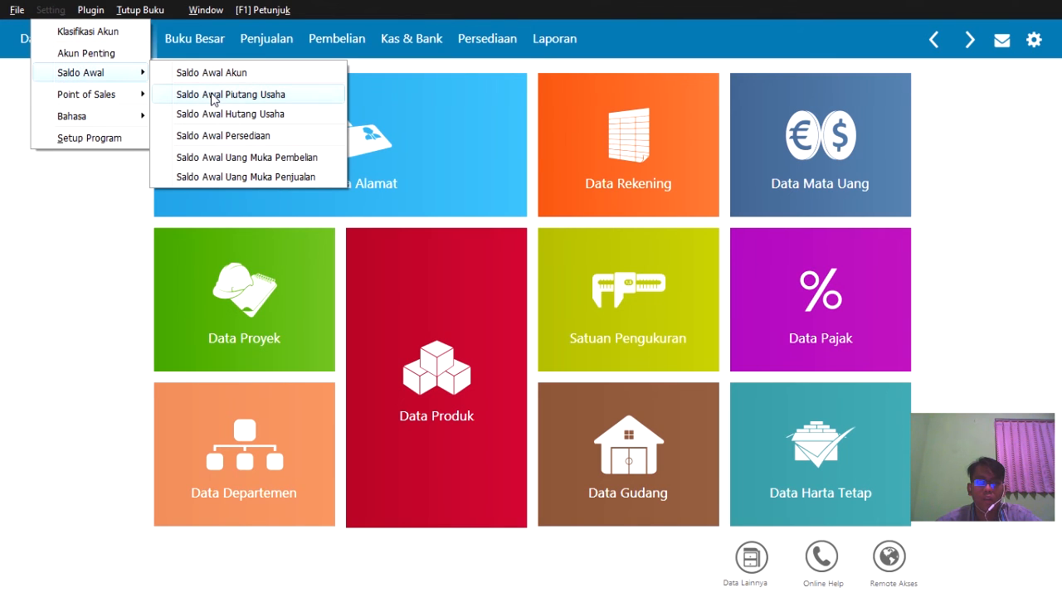
{"action": "left_click", "coordinate": [214, 96]}
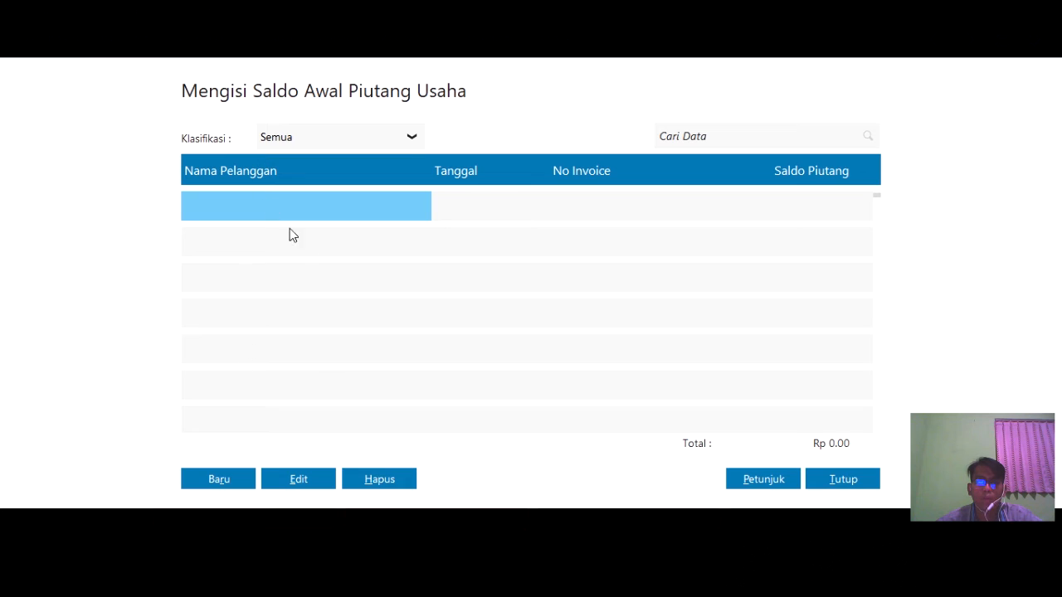
- Start a new receivable for customer Toko Anugrah dated 11 December 2019
{"action": "left_click", "coordinate": [219, 479]}
{"action": "left_click", "coordinate": [405, 187]}
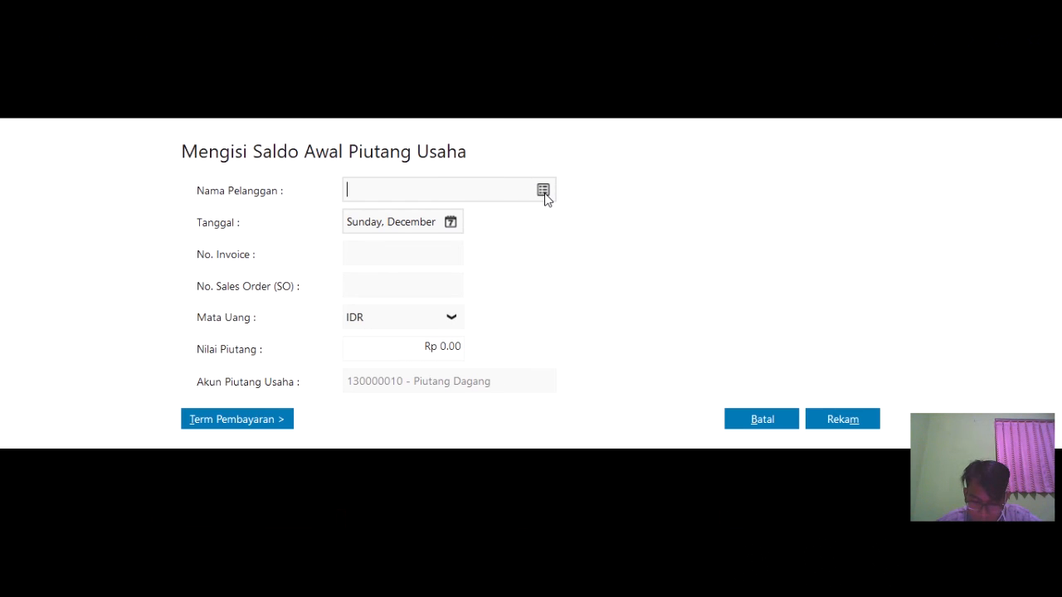
{"action": "left_click", "coordinate": [543, 192]}
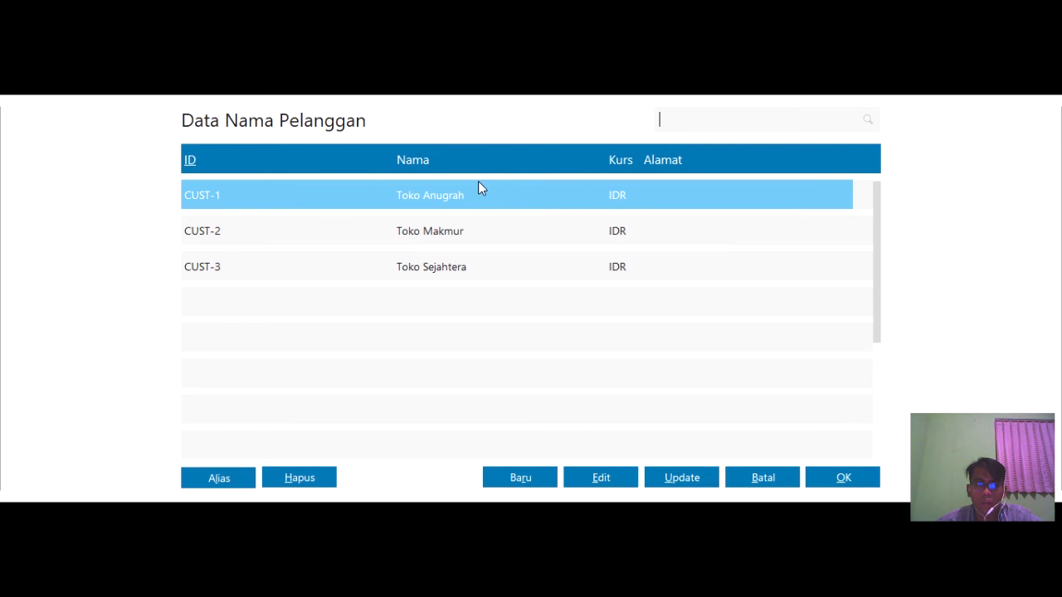
{"action": "left_click", "coordinate": [839, 480]}
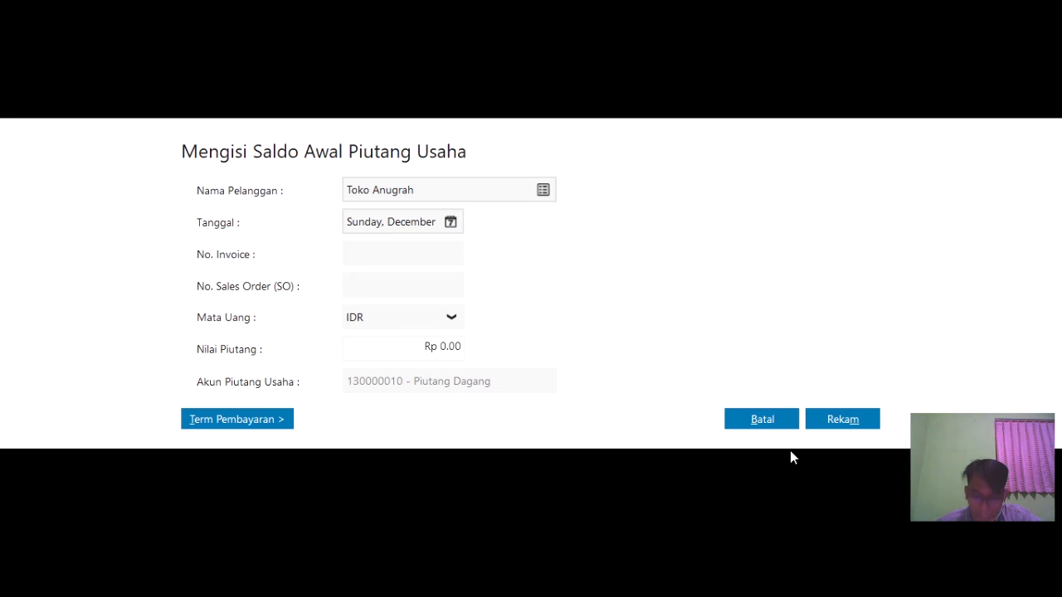
{"action": "left_click", "coordinate": [451, 223]}
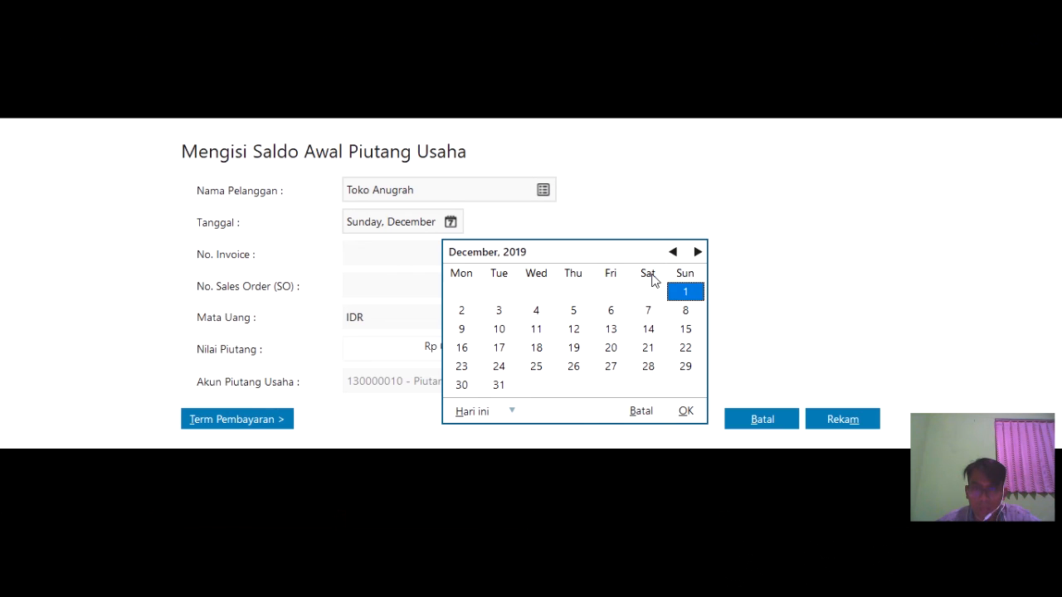
{"action": "left_click", "coordinate": [537, 332]}
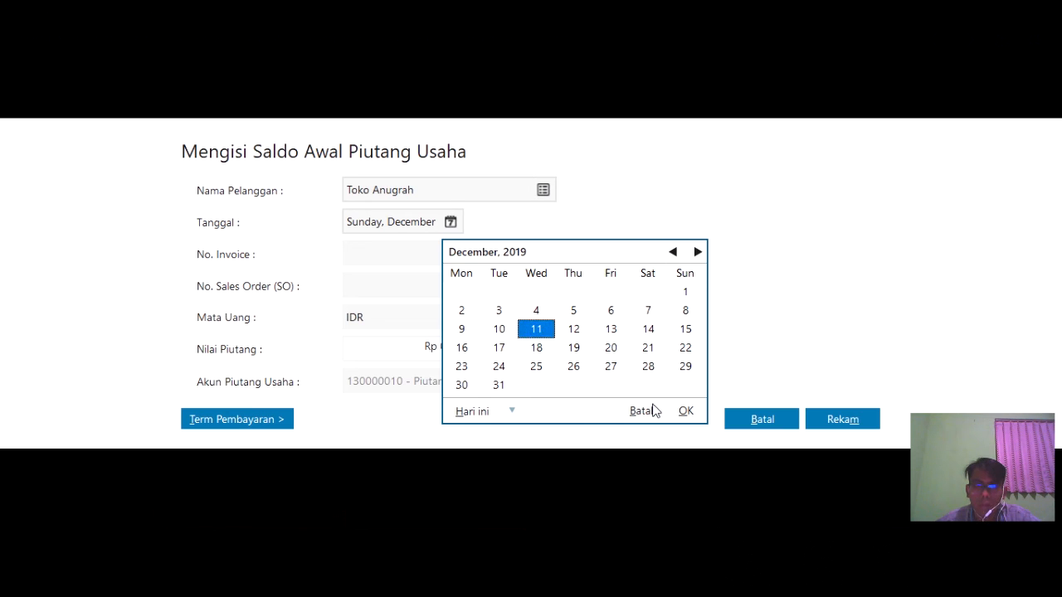
{"action": "left_click", "coordinate": [686, 411]}
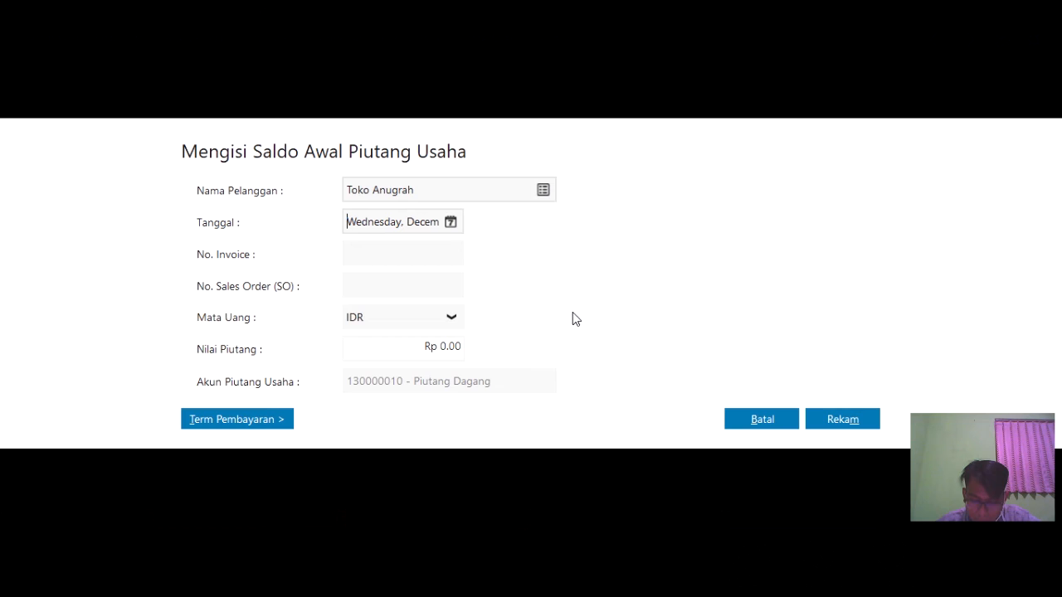
- Enter invoice INV-001 with amount 7,000,000, save it, and start another entry
{"action": "left_click", "coordinate": [443, 252]}
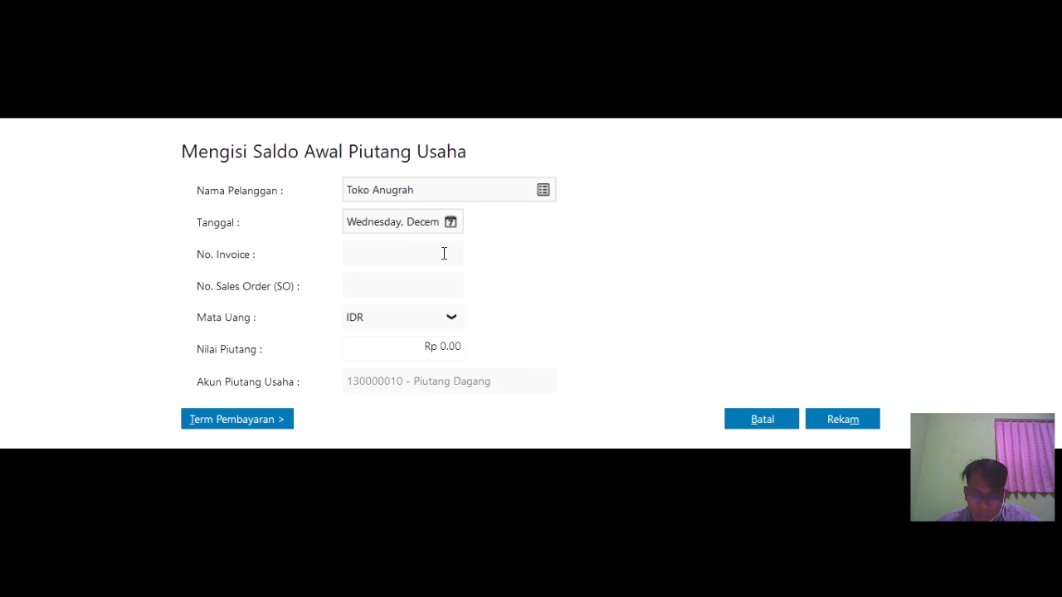
{"action": "type", "text": "INV-001"}
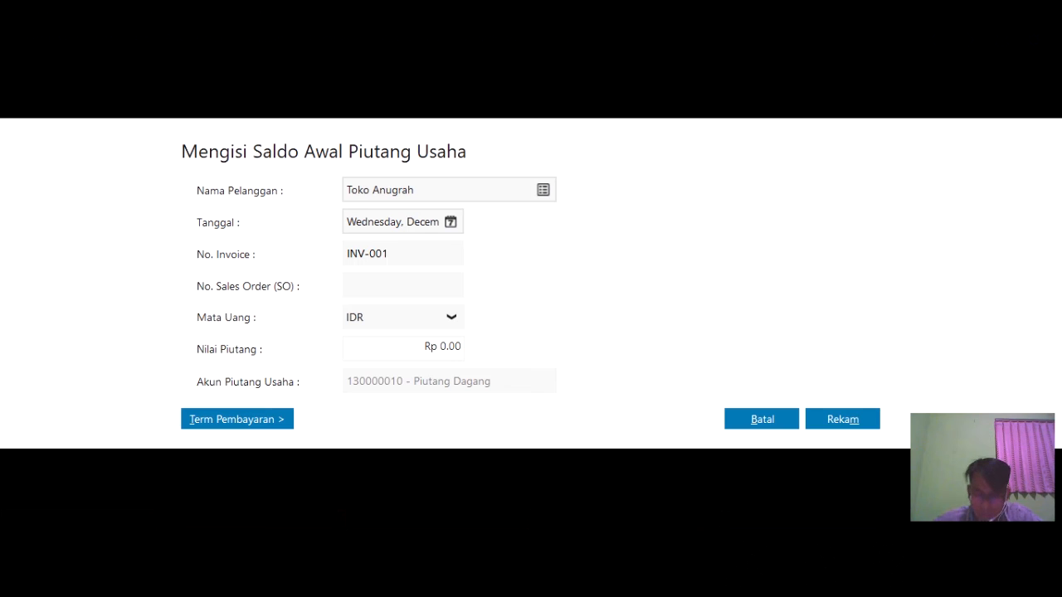
{"action": "left_click", "coordinate": [393, 281]}
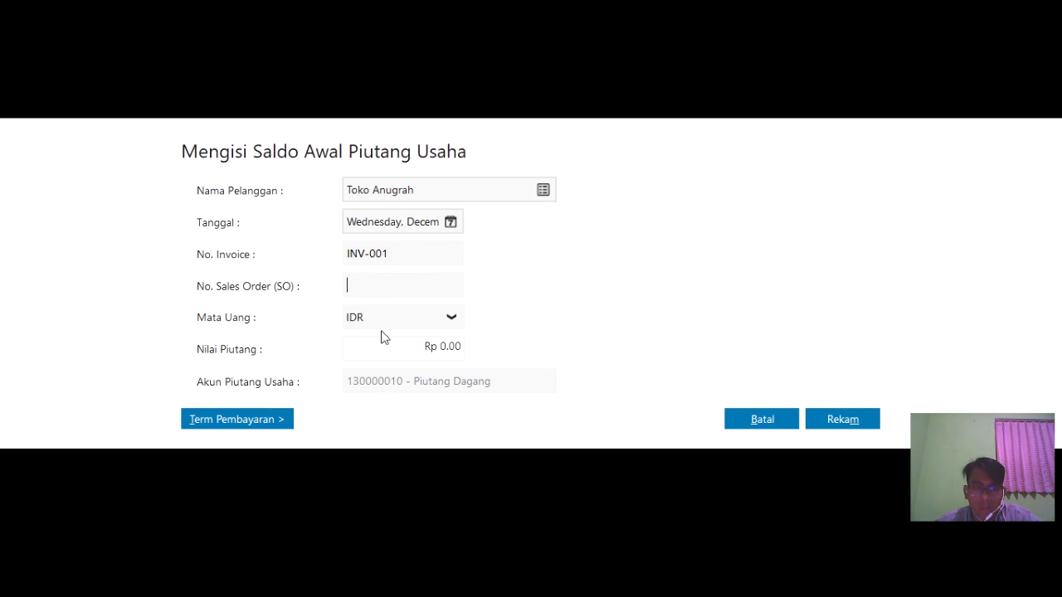
{"action": "left_click", "coordinate": [421, 346]}
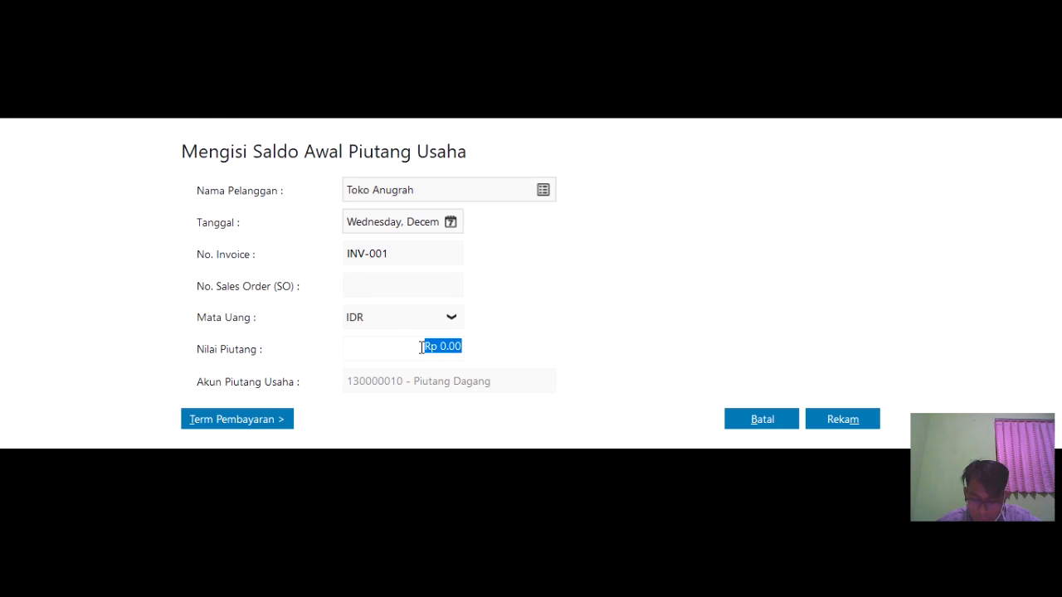
{"action": "type", "text": "7000000"}
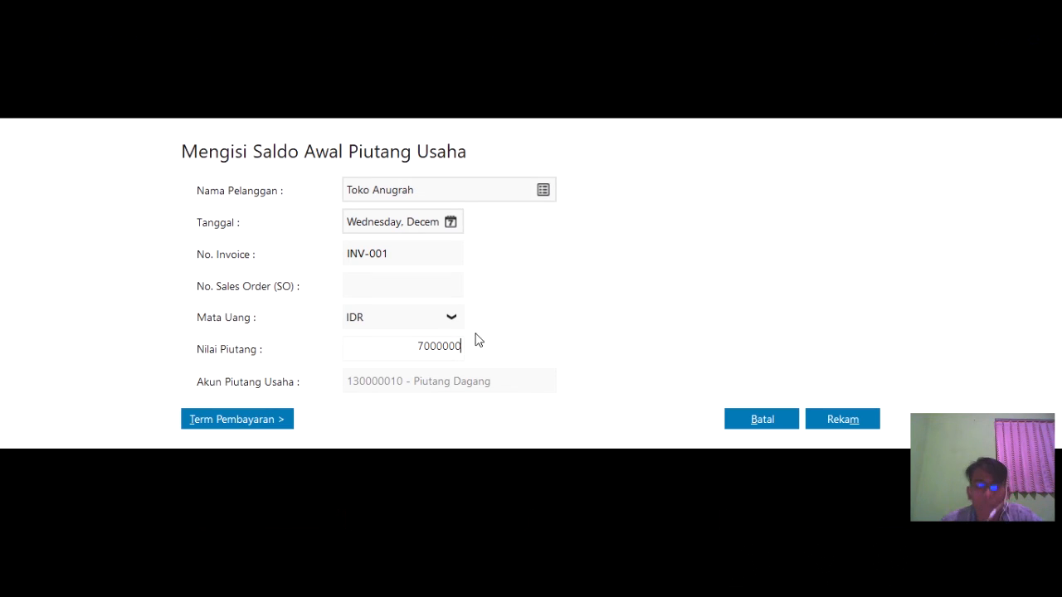
{"action": "left_click", "coordinate": [850, 428]}
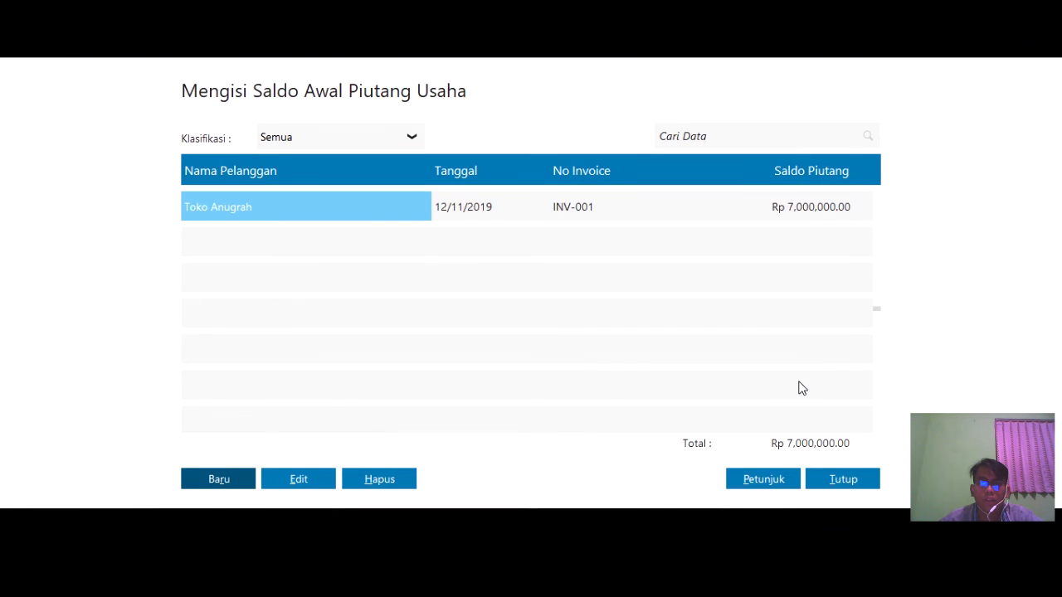
{"action": "left_click", "coordinate": [204, 479]}
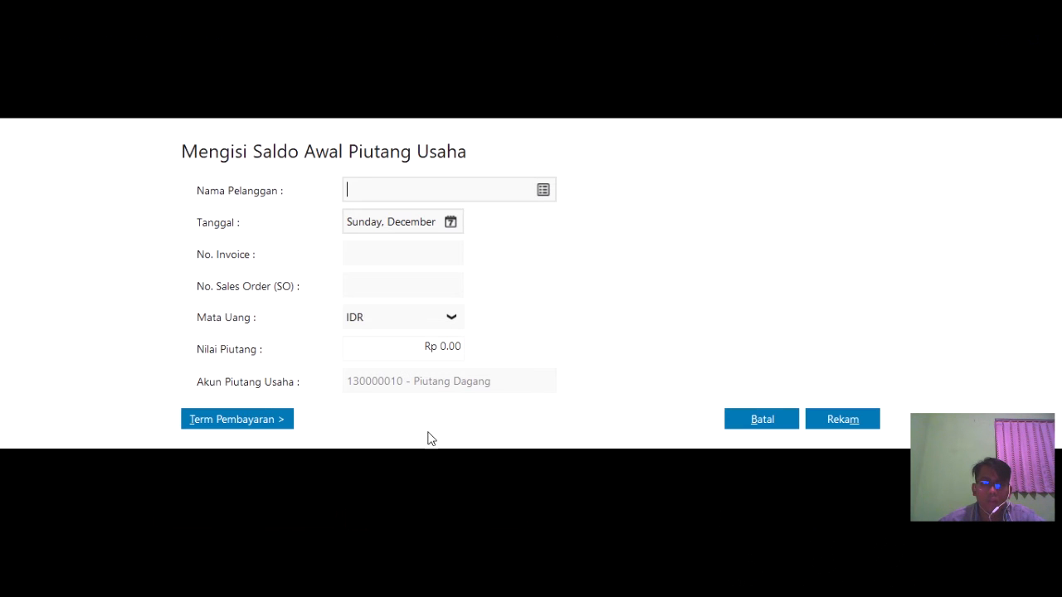
- Record Toko Makmur's receivable dated 12 December 2019, invoice INV-02, amount 7,500,000, and save
{"action": "left_click", "coordinate": [542, 191]}
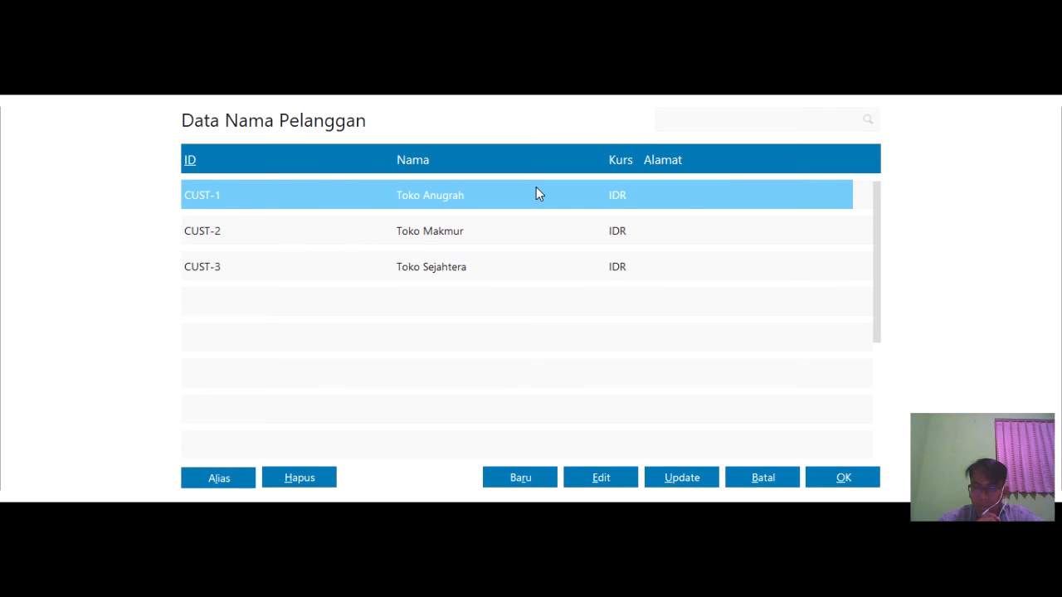
{"action": "left_click", "coordinate": [500, 236]}
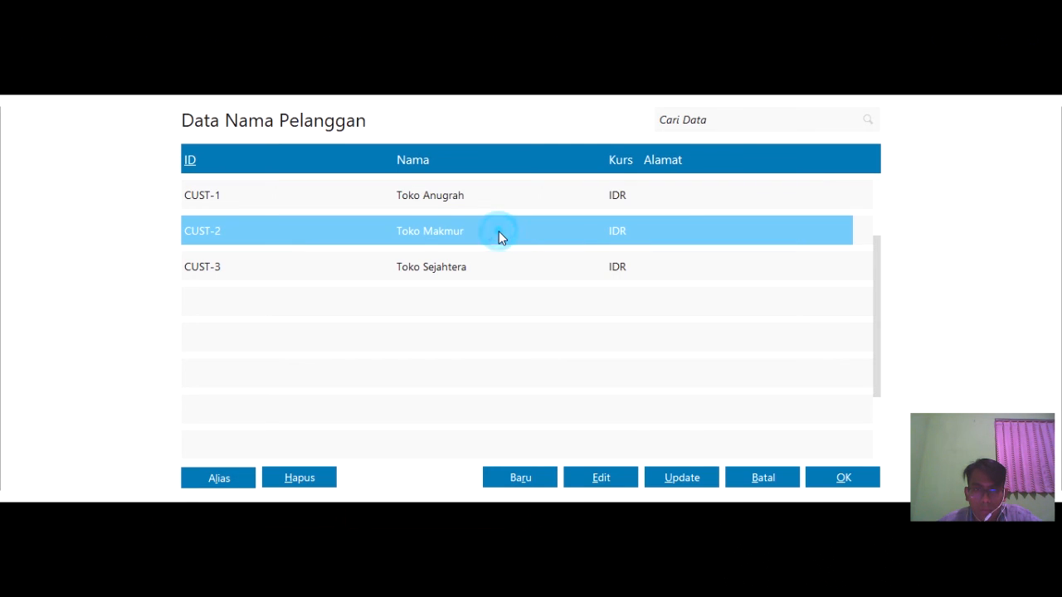
{"action": "left_click", "coordinate": [816, 482]}
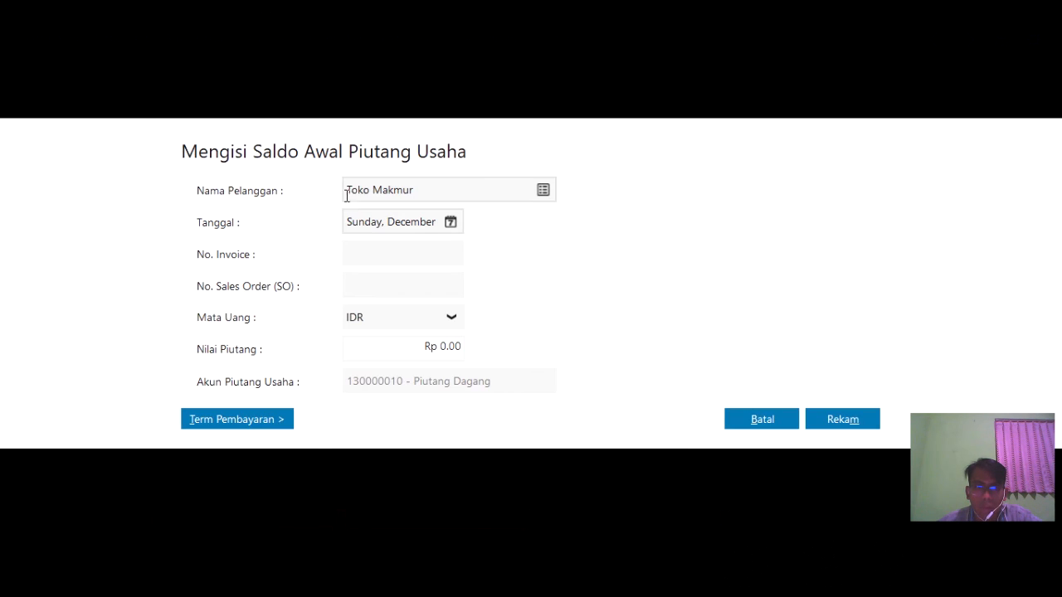
{"action": "left_click", "coordinate": [450, 222]}
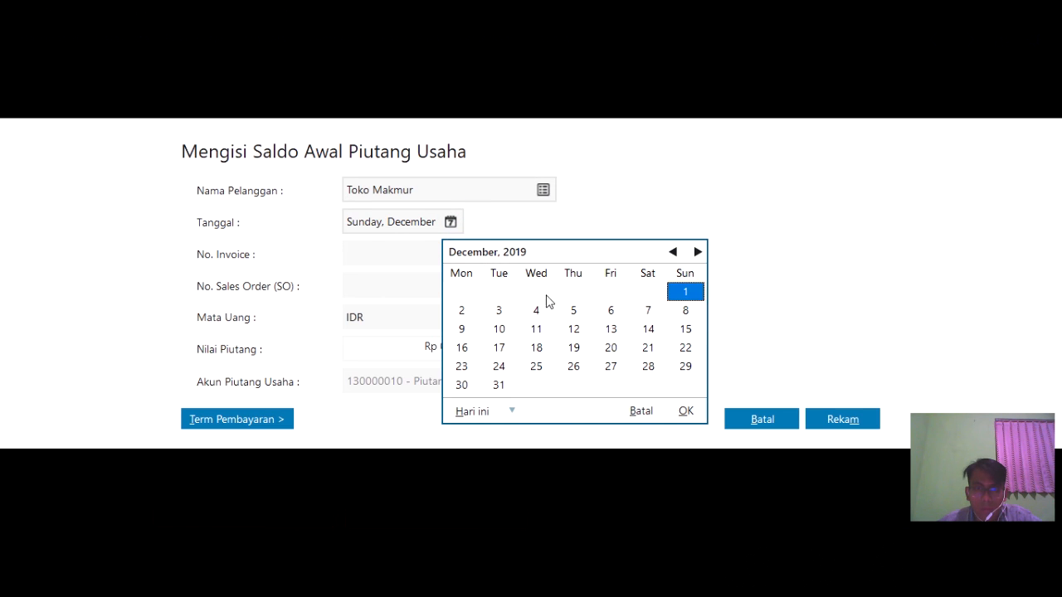
{"action": "left_click", "coordinate": [573, 328]}
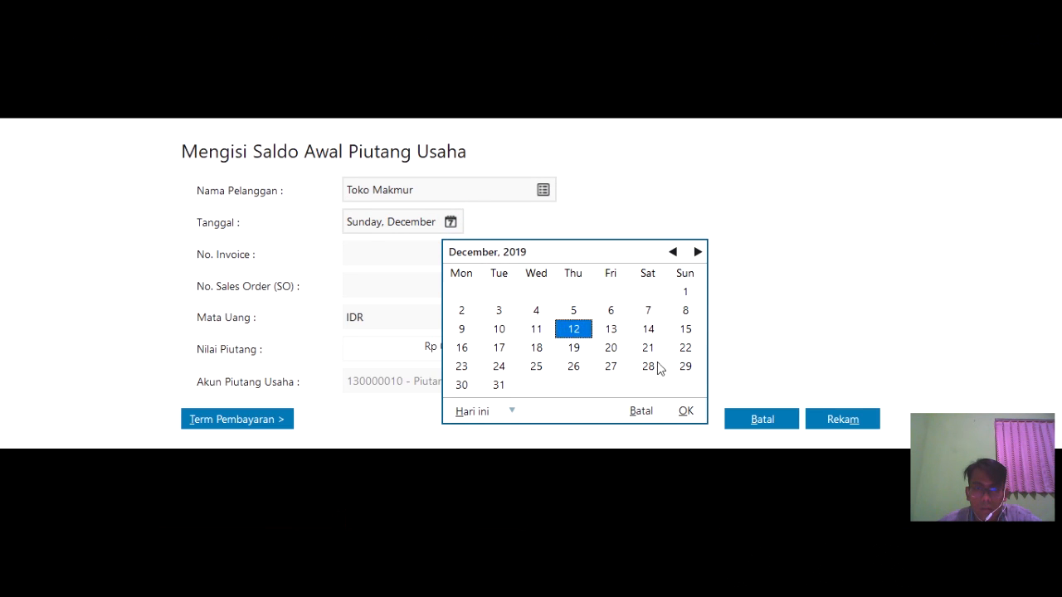
{"action": "left_click", "coordinate": [685, 411]}
{"action": "left_click", "coordinate": [447, 255]}
{"action": "type", "text": "INV-02"}
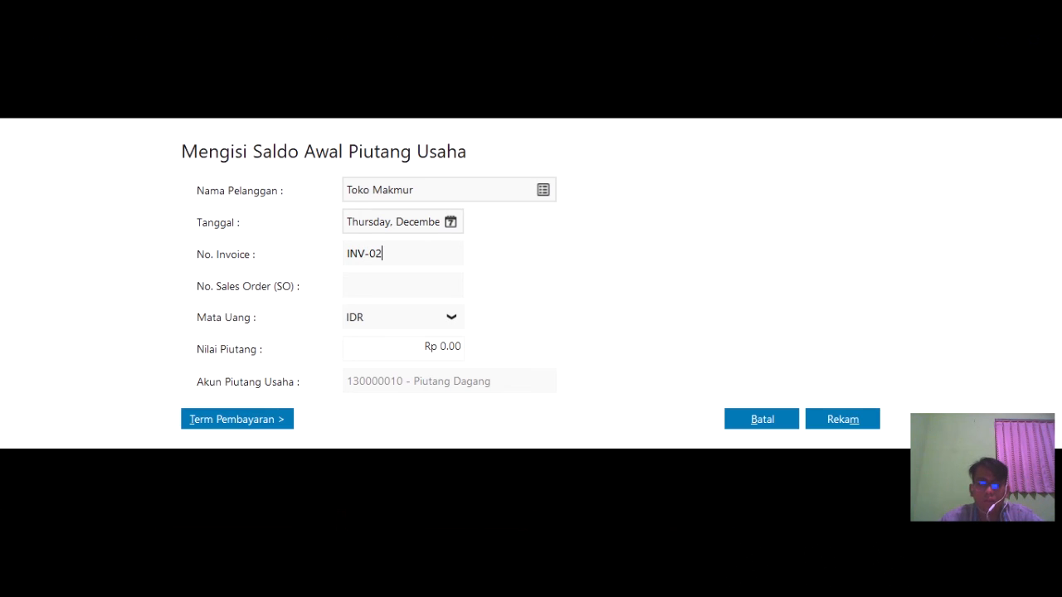
{"action": "left_click", "coordinate": [442, 346]}
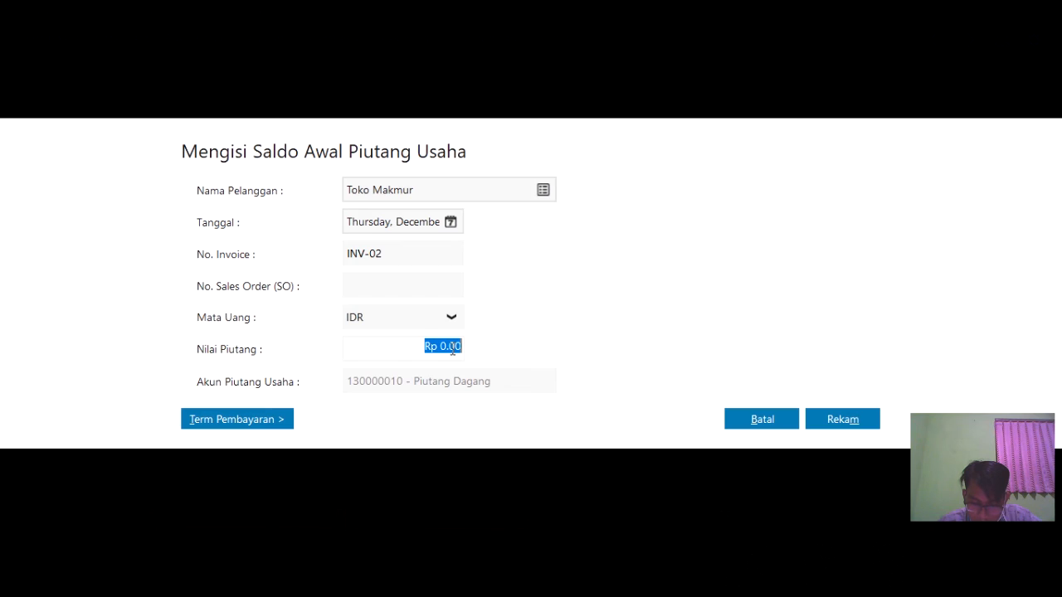
{"action": "type", "text": "7,500,00"}
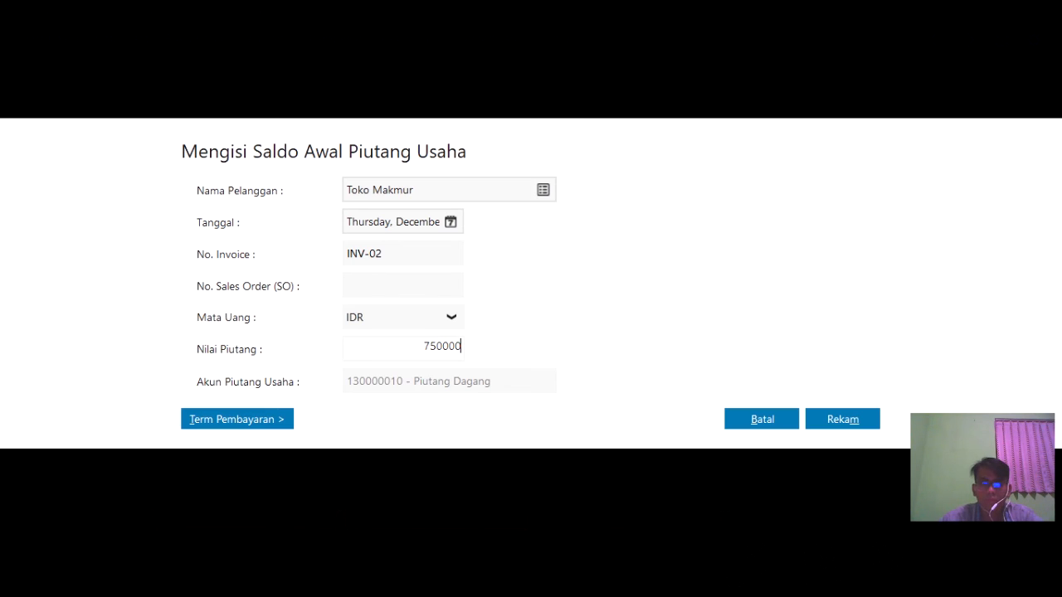
{"action": "type", "text": "0"}
{"action": "left_click", "coordinate": [839, 419]}
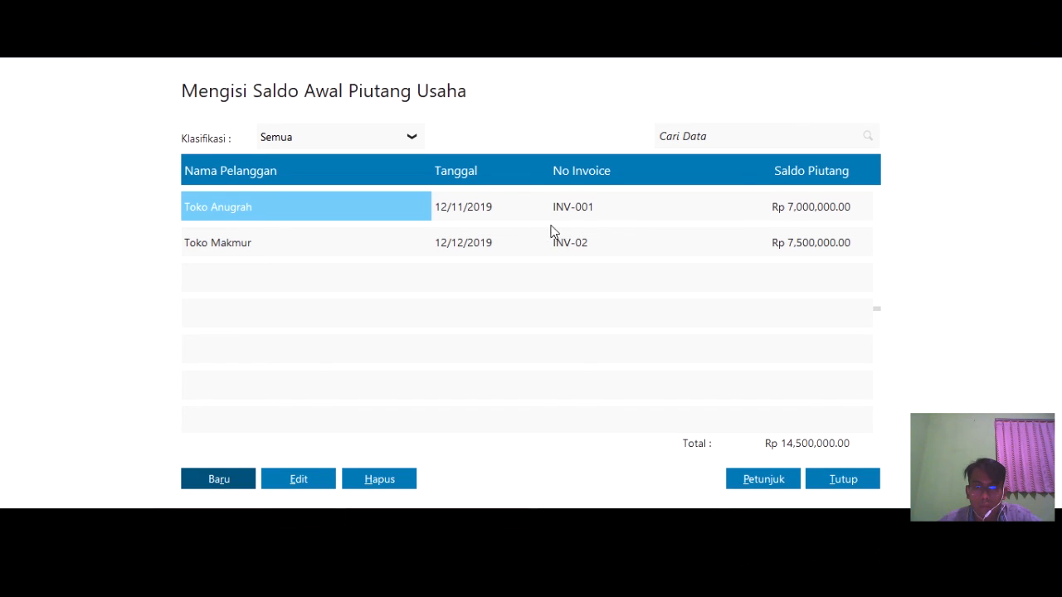
- Edit Toko Makmur's receivable to change invoice INV-02 to INV-002 and save
{"action": "left_click", "coordinate": [570, 244]}
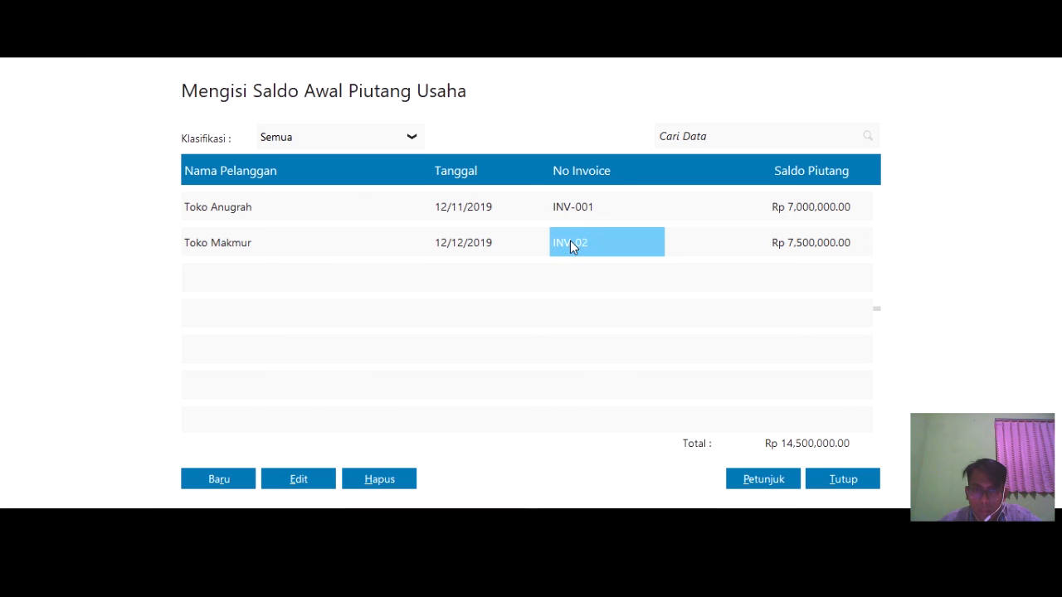
{"action": "left_click", "coordinate": [299, 480]}
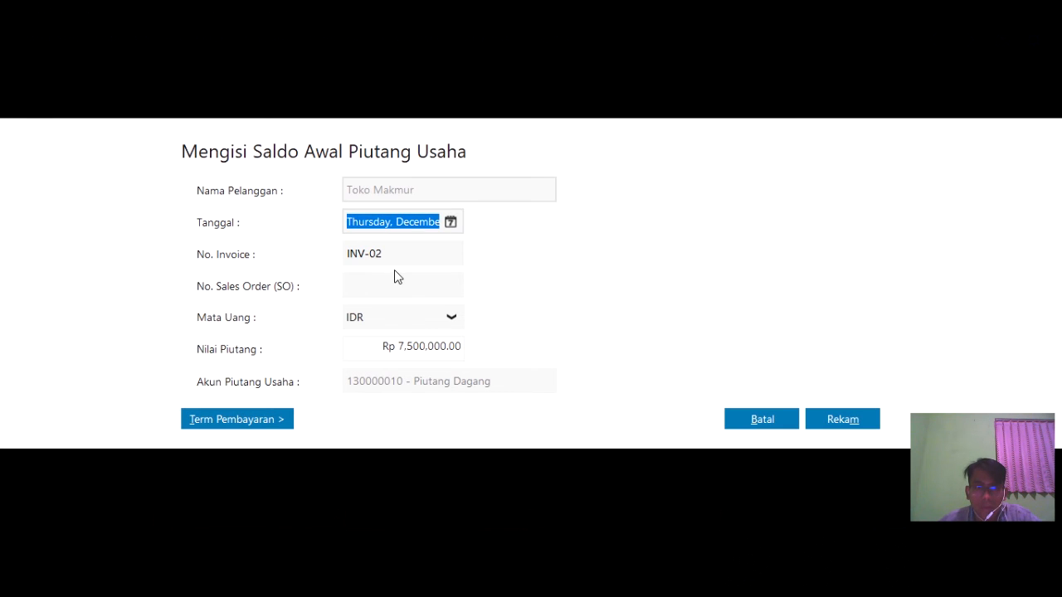
{"action": "left_click", "coordinate": [381, 255]}
{"action": "left_click", "coordinate": [381, 254]}
{"action": "type", "text": "0"}
{"action": "left_click", "coordinate": [829, 423]}
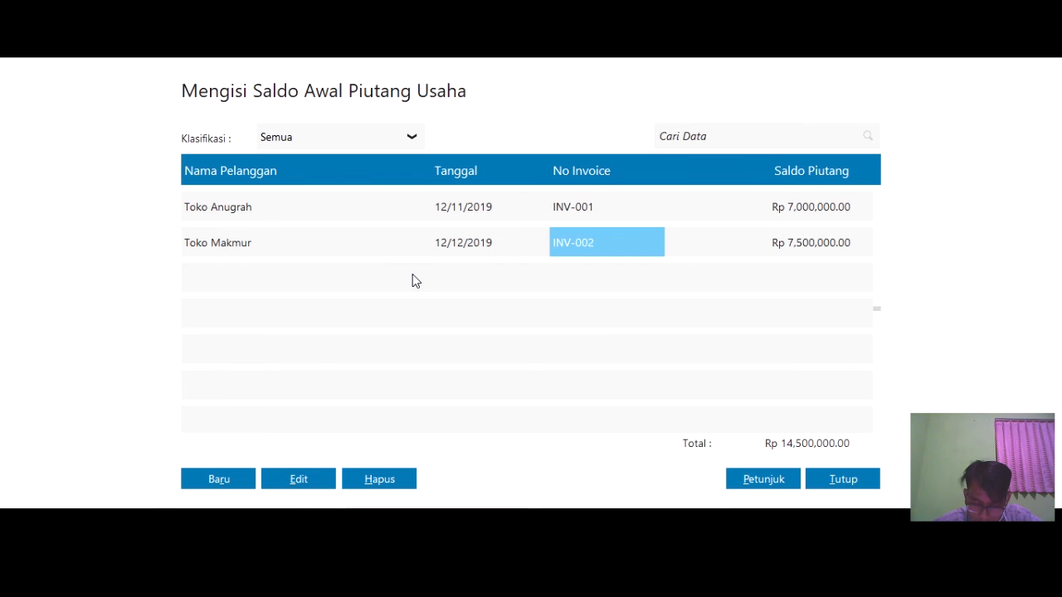
- Add a new receivable for Toko Sejahtera on invoice INV-X-1 for 500,000 and save
{"action": "left_click", "coordinate": [217, 479]}
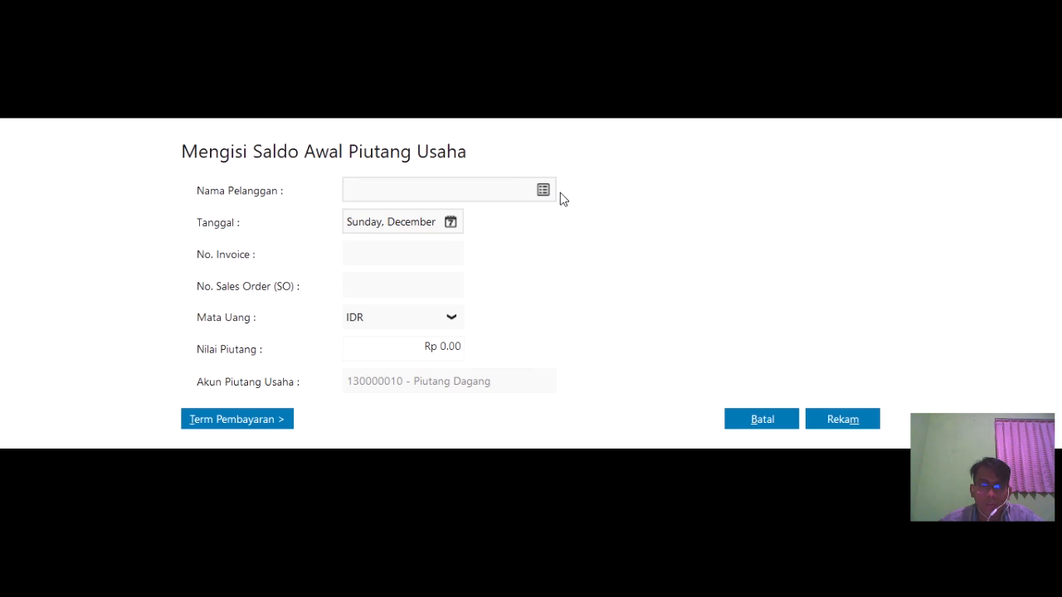
{"action": "left_click", "coordinate": [546, 187]}
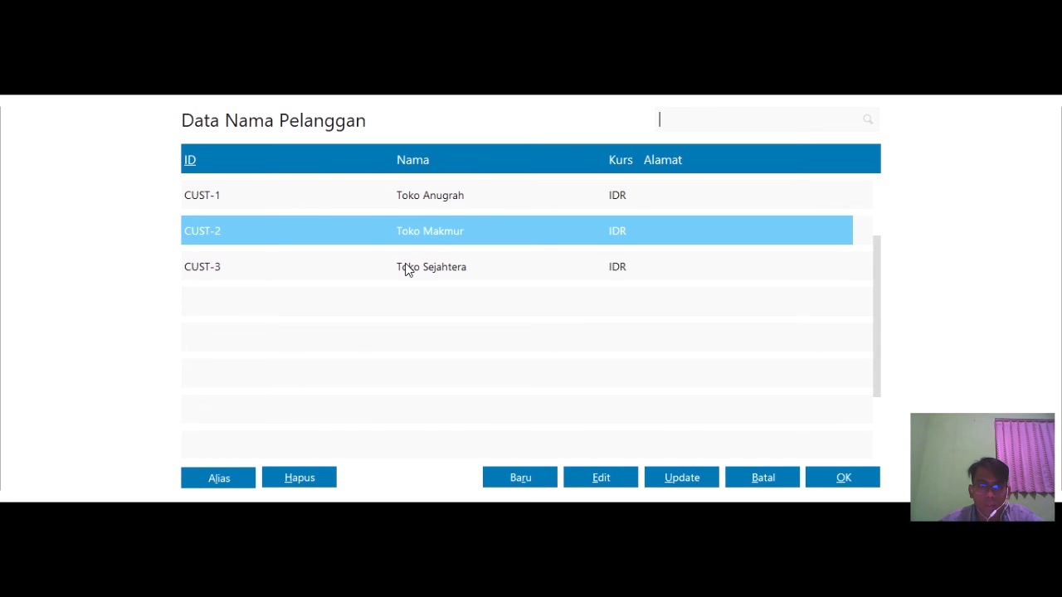
{"action": "left_click", "coordinate": [405, 266]}
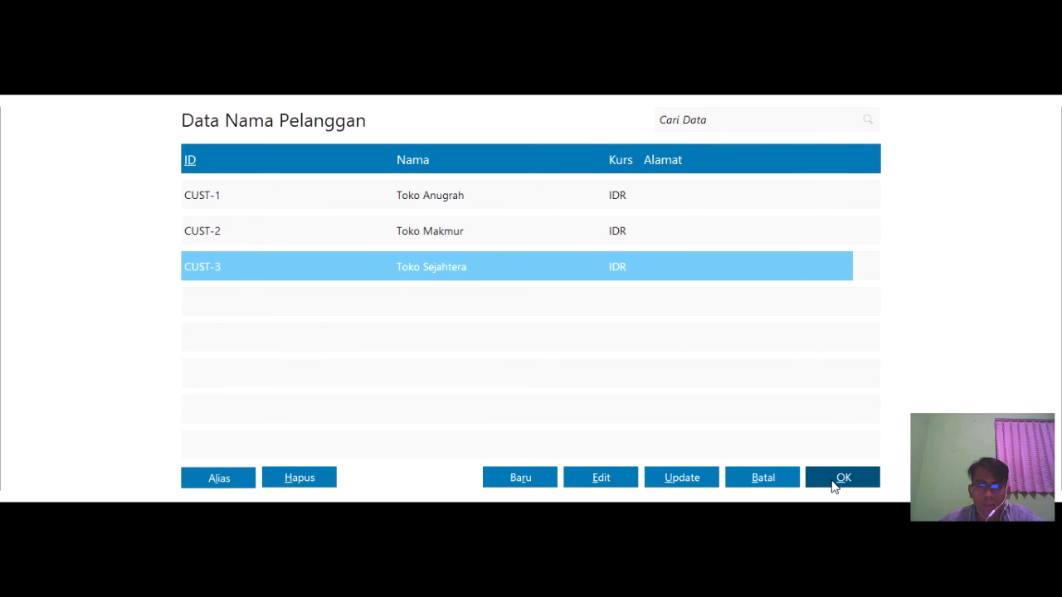
{"action": "left_click", "coordinate": [834, 487]}
{"action": "left_click", "coordinate": [402, 250]}
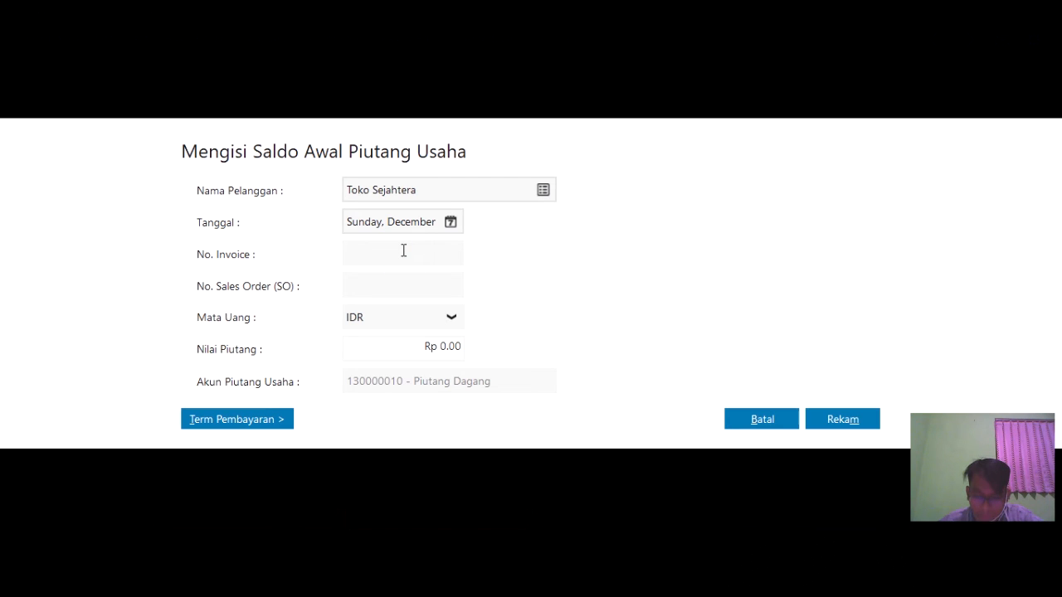
{"action": "type", "text": "INV-"}
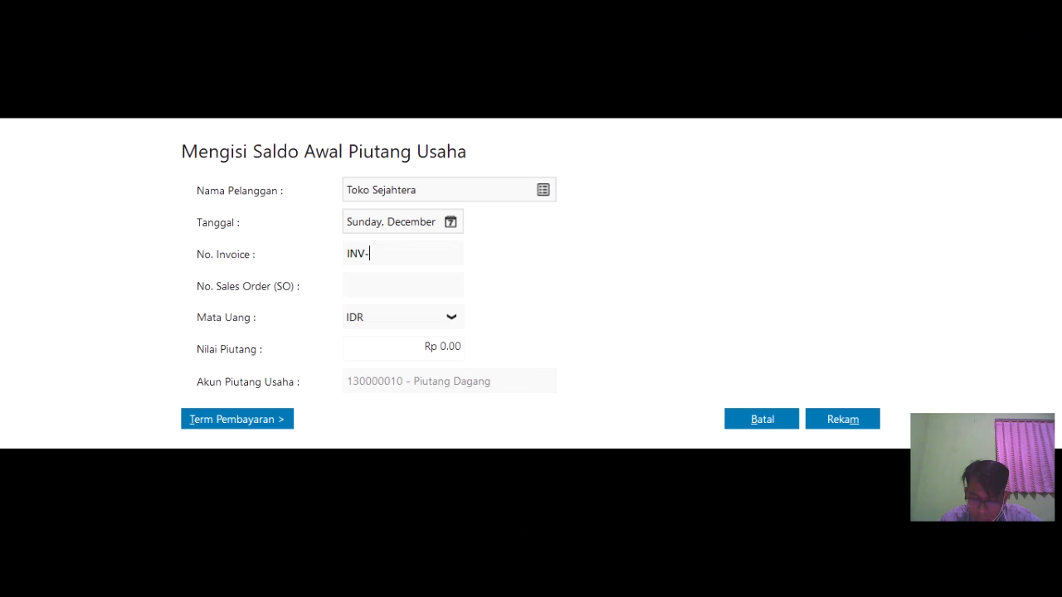
{"action": "type", "text": "X-"}
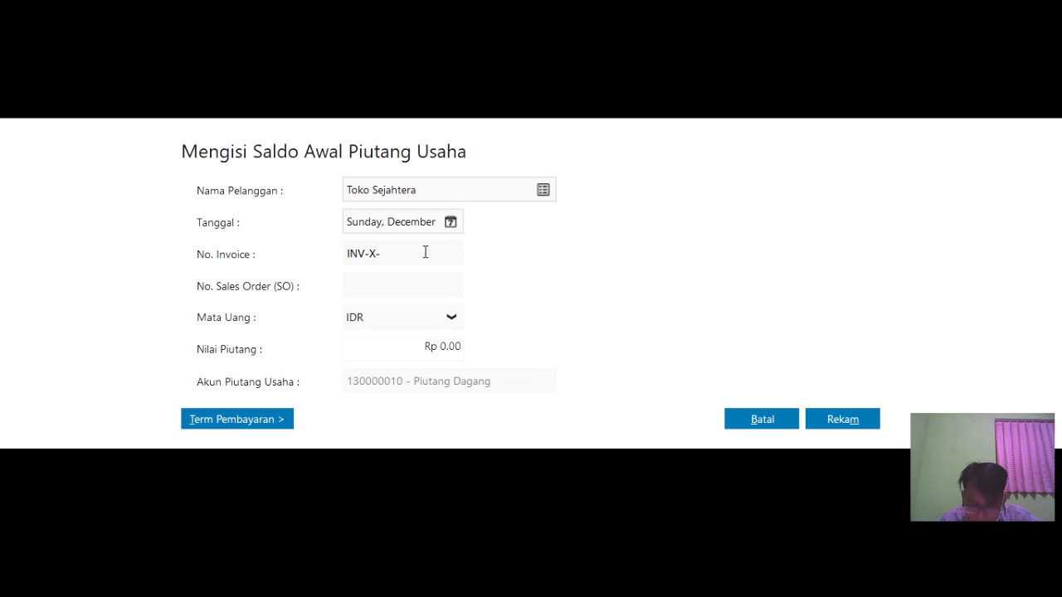
{"action": "type", "text": "1"}
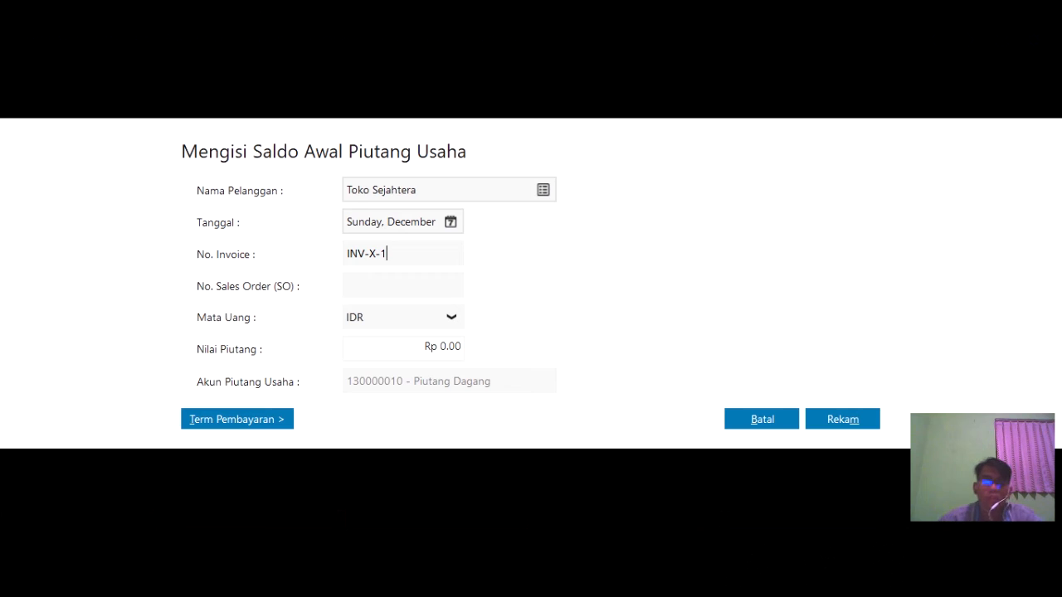
{"action": "left_click", "coordinate": [415, 349]}
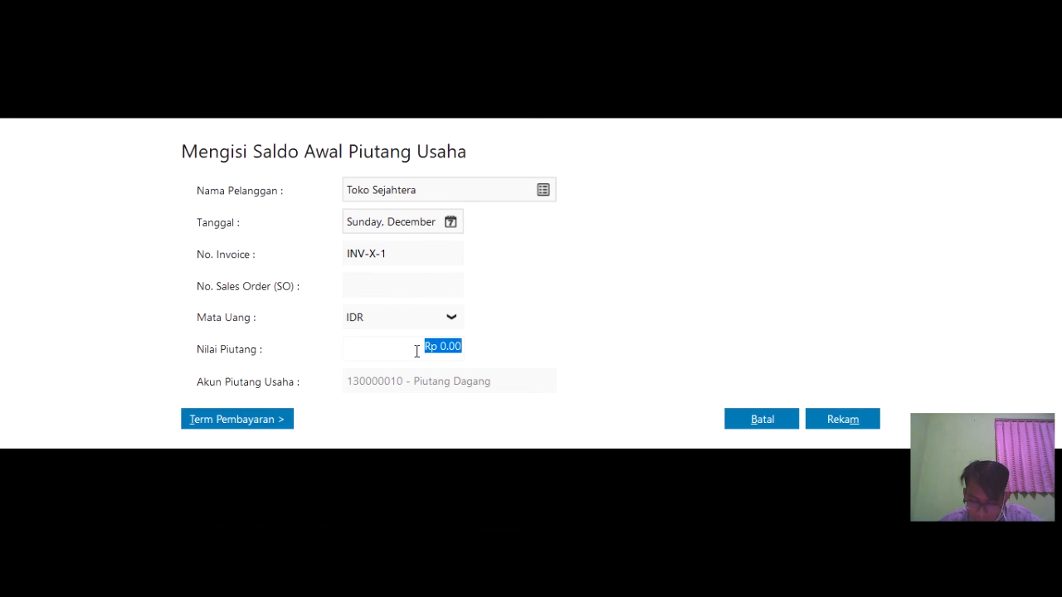
{"action": "type", "text": "500000"}
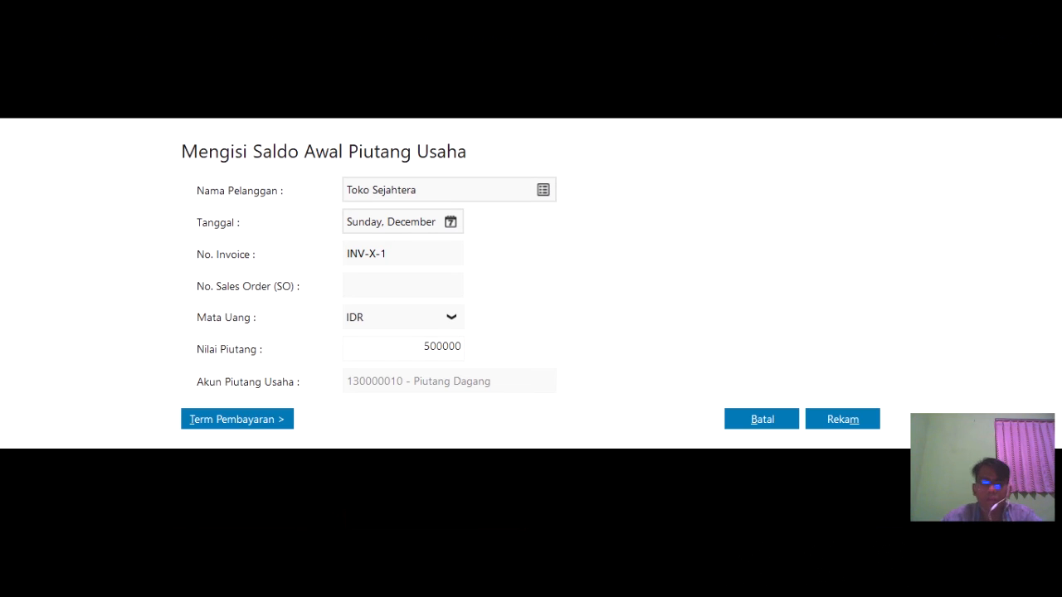
{"action": "left_click", "coordinate": [832, 425]}
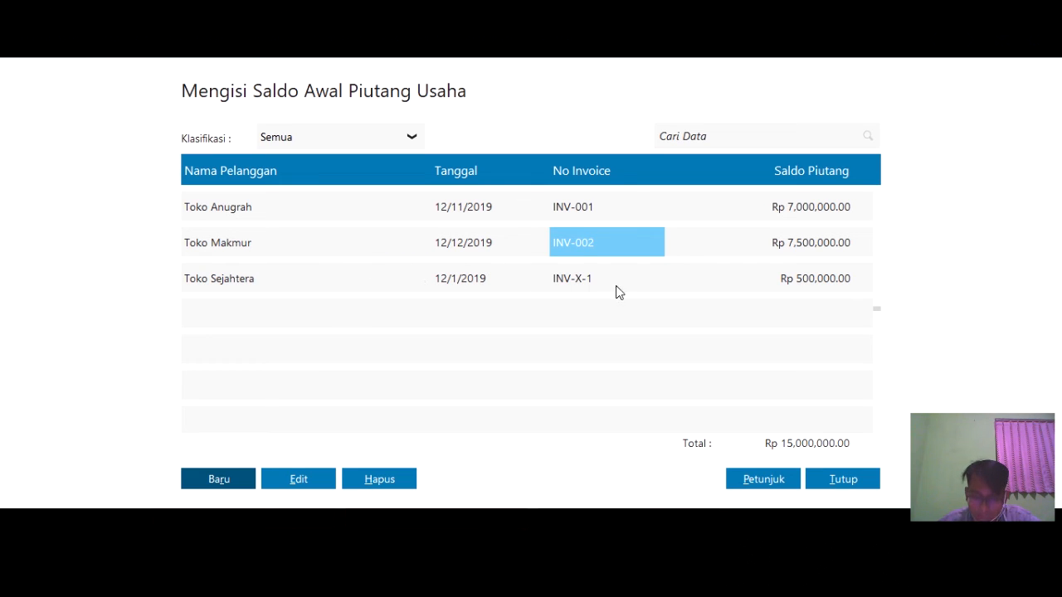
- Close the receivables window and open Setting > Saldo Awal > Saldo Awal Hutang Usaha
{"action": "left_click", "coordinate": [860, 489]}
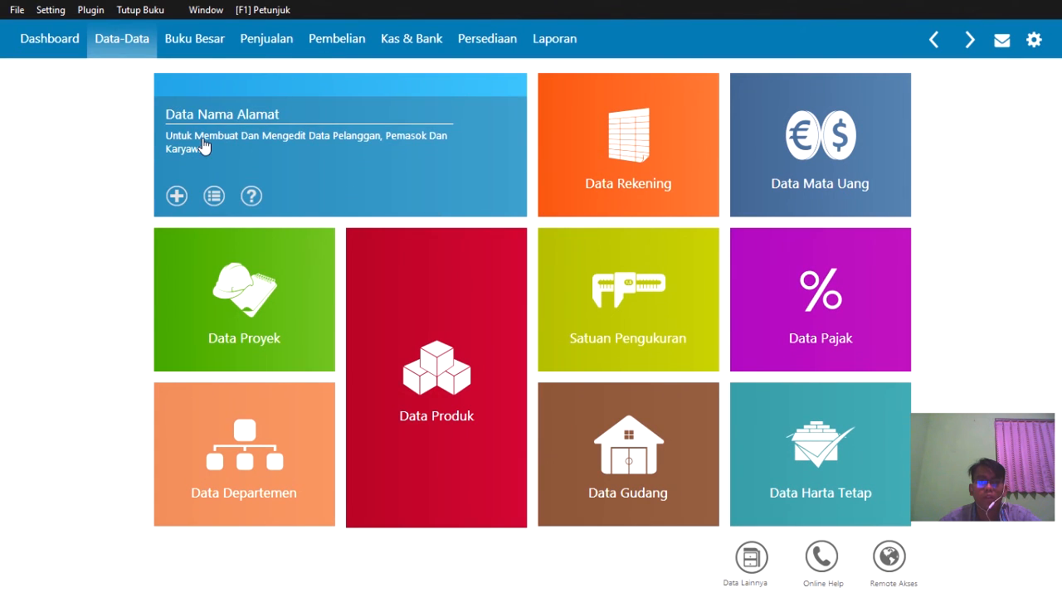
{"action": "left_click", "coordinate": [52, 10]}
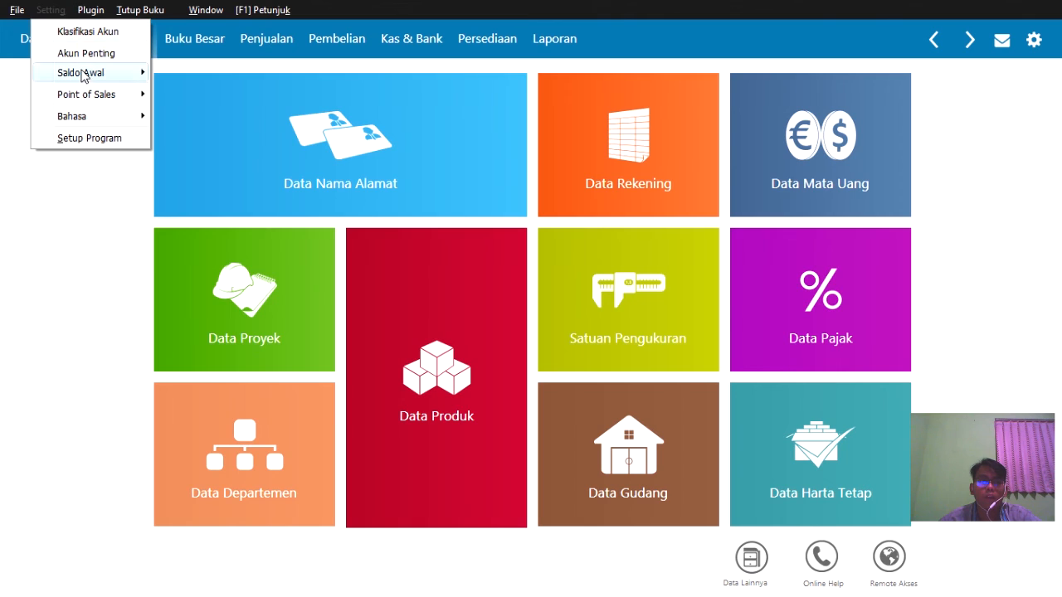
{"action": "left_click", "coordinate": [43, 193]}
{"action": "left_click", "coordinate": [96, 40]}
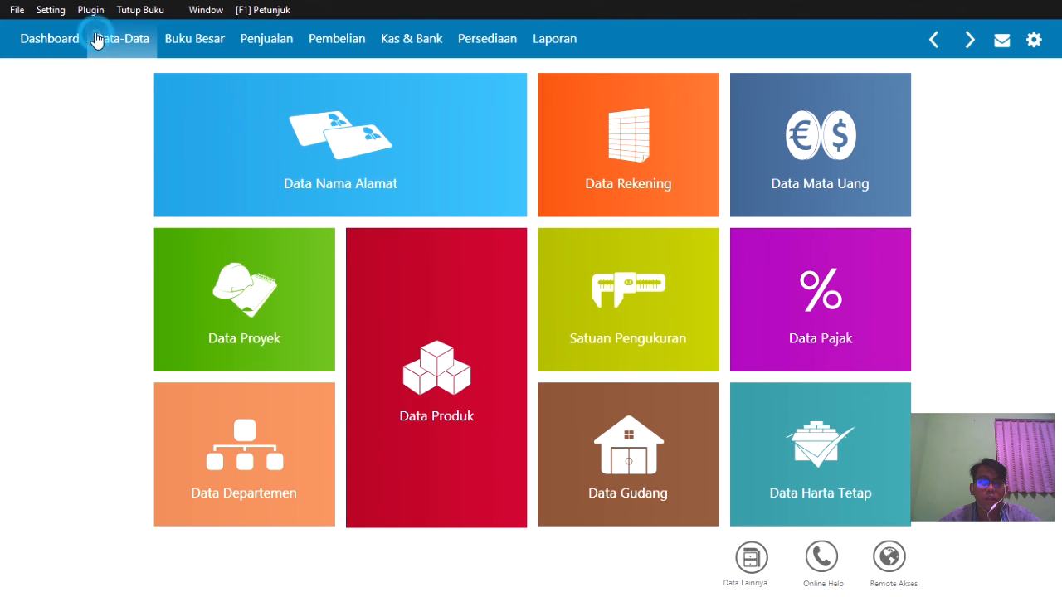
{"action": "left_click", "coordinate": [46, 13]}
{"action": "mouse_move", "coordinate": [79, 74]}
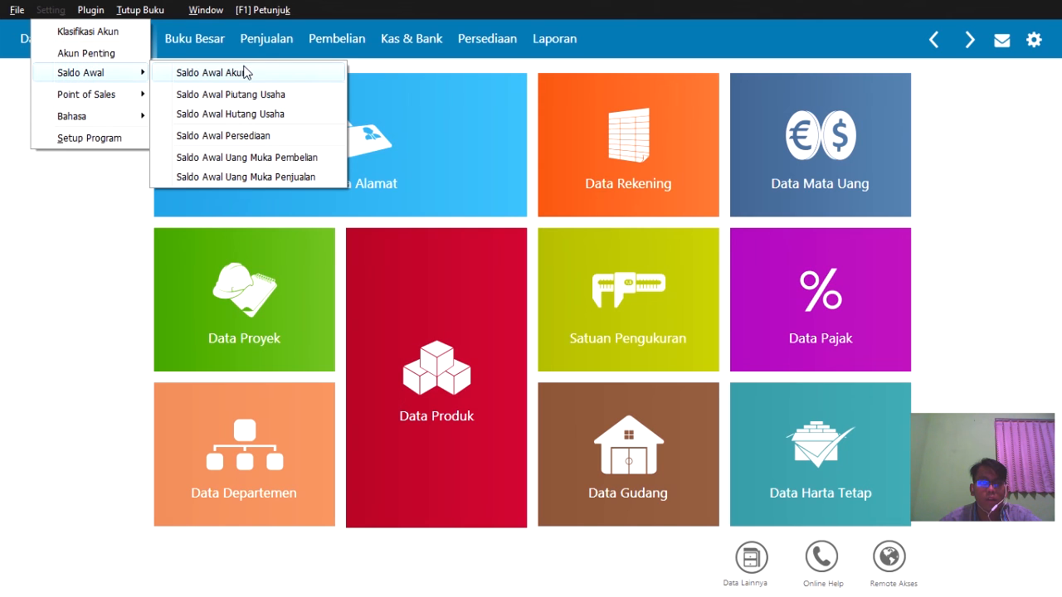
{"action": "left_click", "coordinate": [263, 115]}
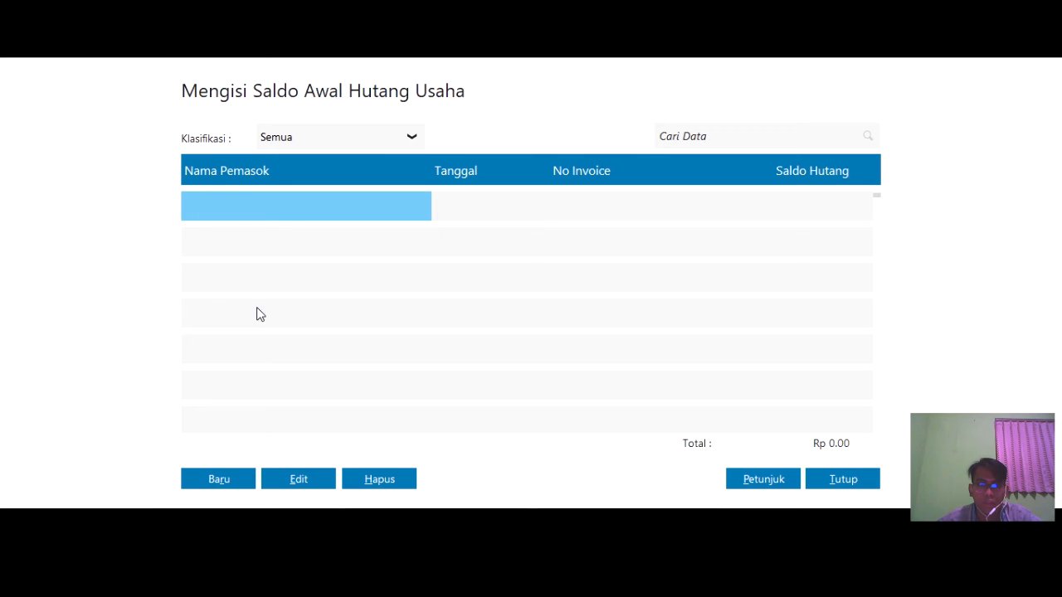
- Start a new opening payable for supplier Sepia Phone dated 18 December 2019
{"action": "left_click", "coordinate": [213, 487]}
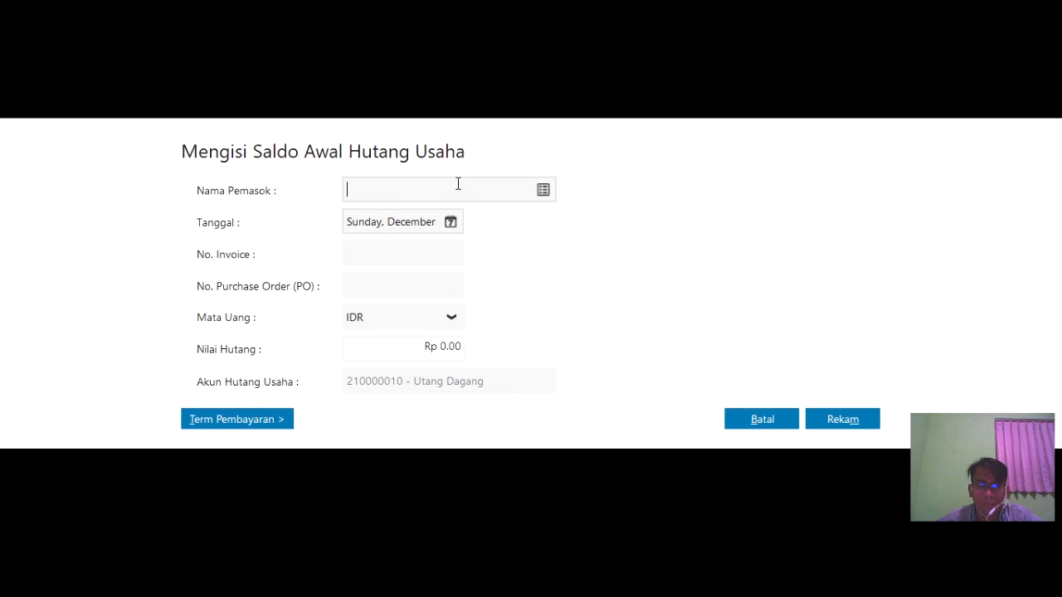
{"action": "left_click", "coordinate": [543, 191]}
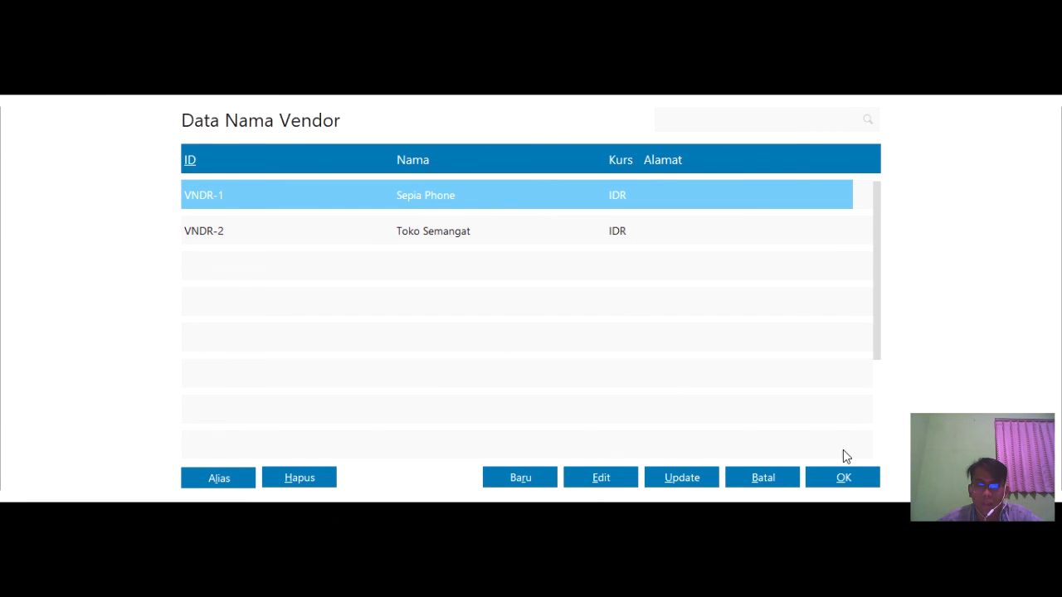
{"action": "left_click", "coordinate": [841, 476]}
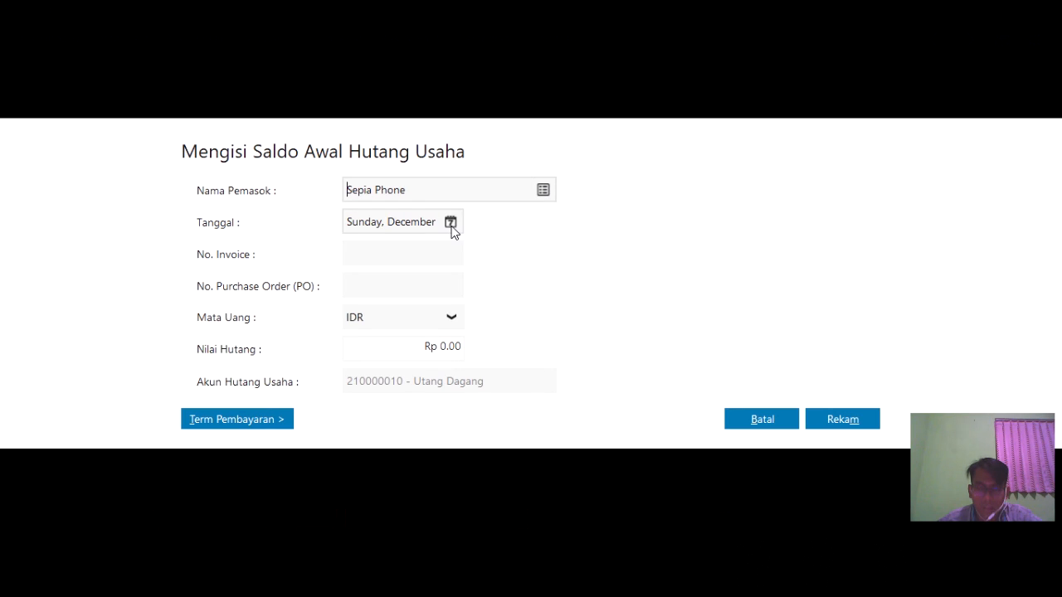
{"action": "left_click", "coordinate": [451, 226]}
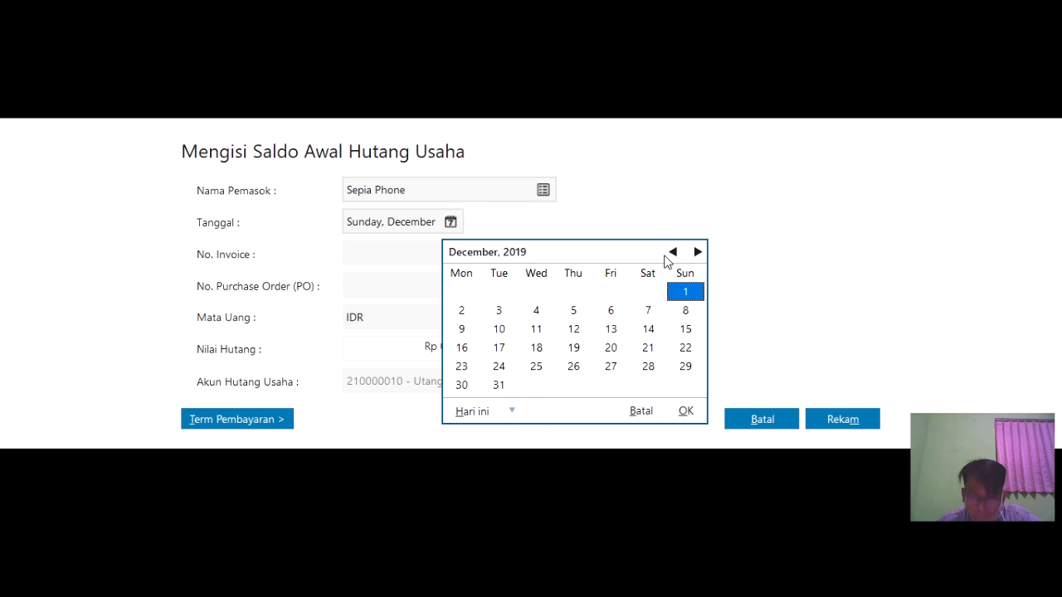
{"action": "left_click", "coordinate": [549, 352]}
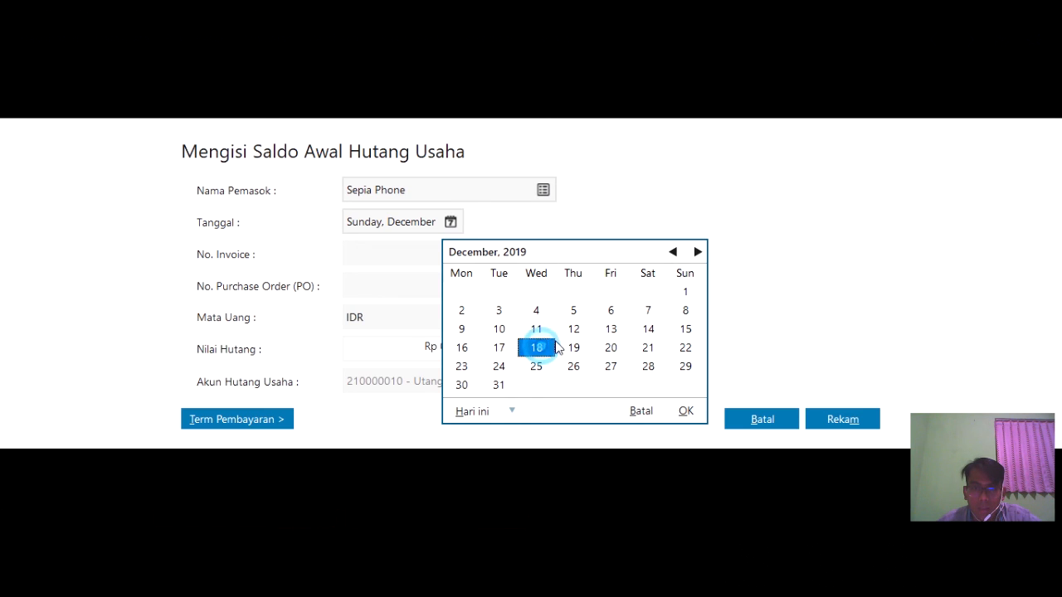
{"action": "left_click", "coordinate": [686, 412]}
- Enter invoice INV-023 with amount Rp 2,300,000 and save the payable
{"action": "left_click", "coordinate": [451, 256]}
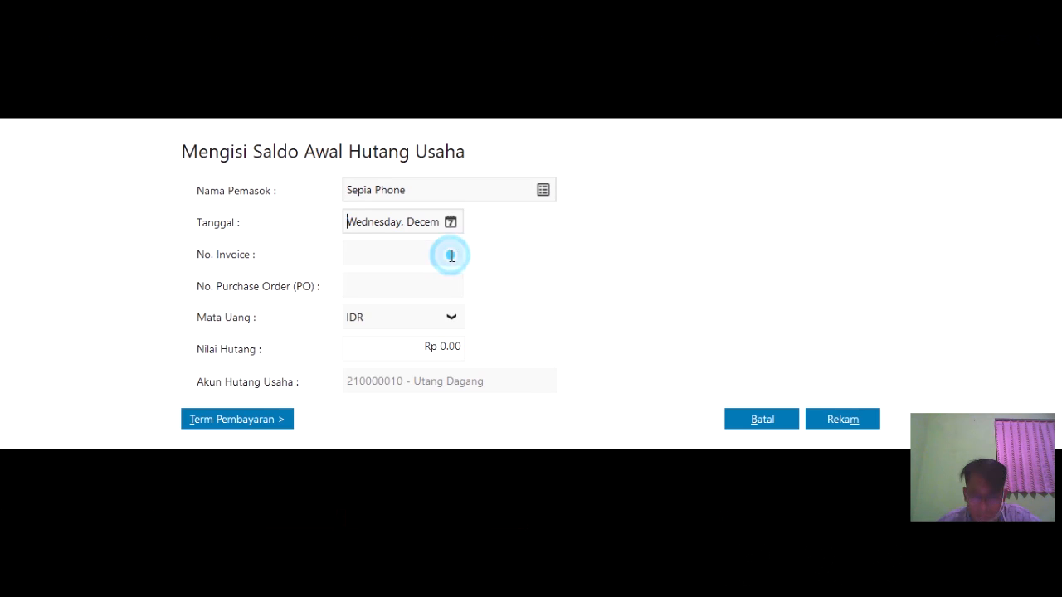
{"action": "type", "text": "INV-023"}
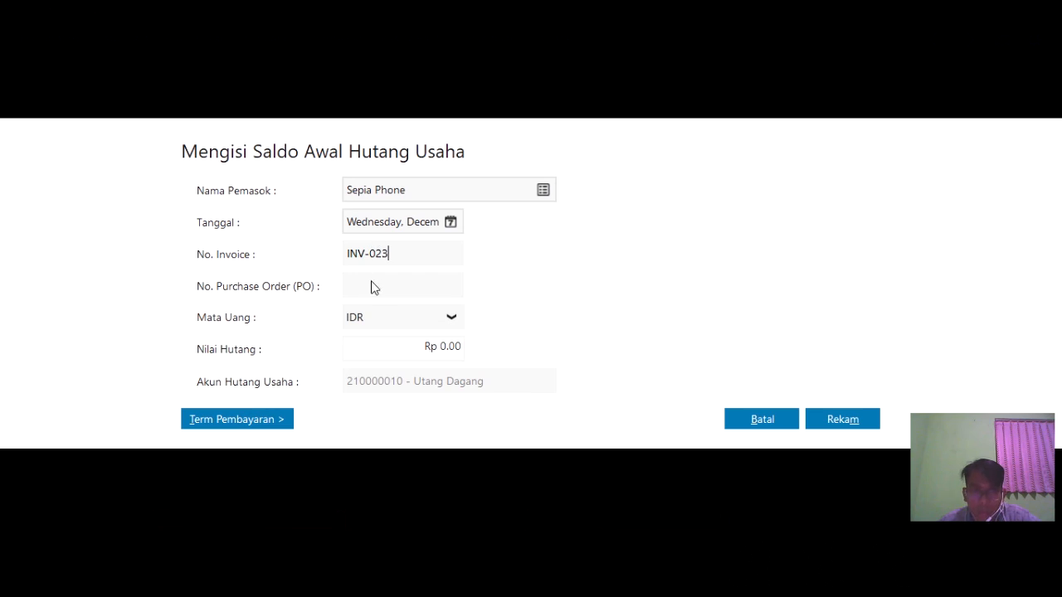
{"action": "left_click", "coordinate": [395, 347]}
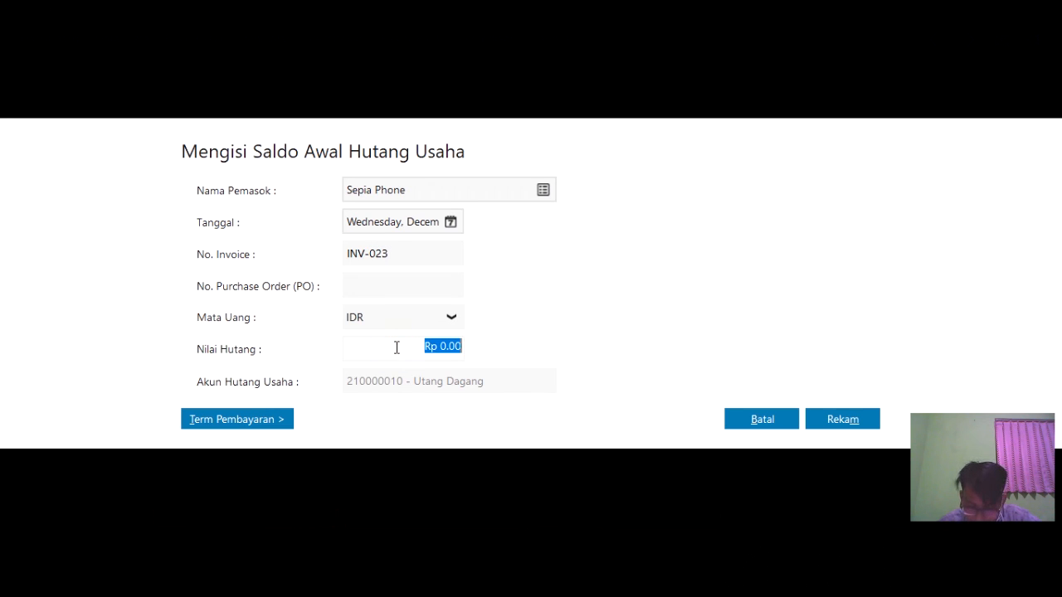
{"action": "type", "text": "2300000"}
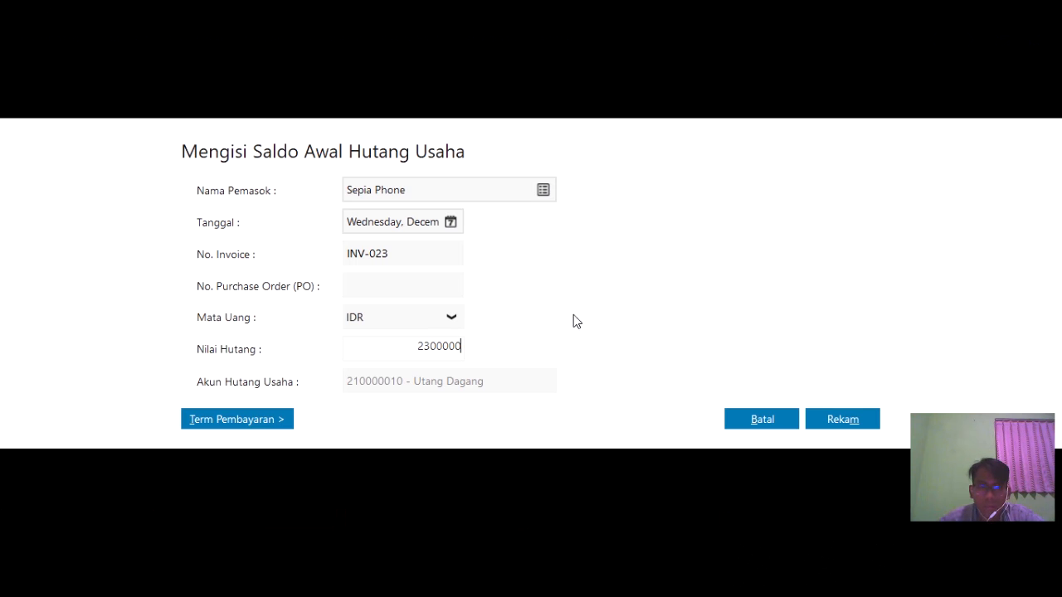
{"action": "left_click", "coordinate": [866, 419]}
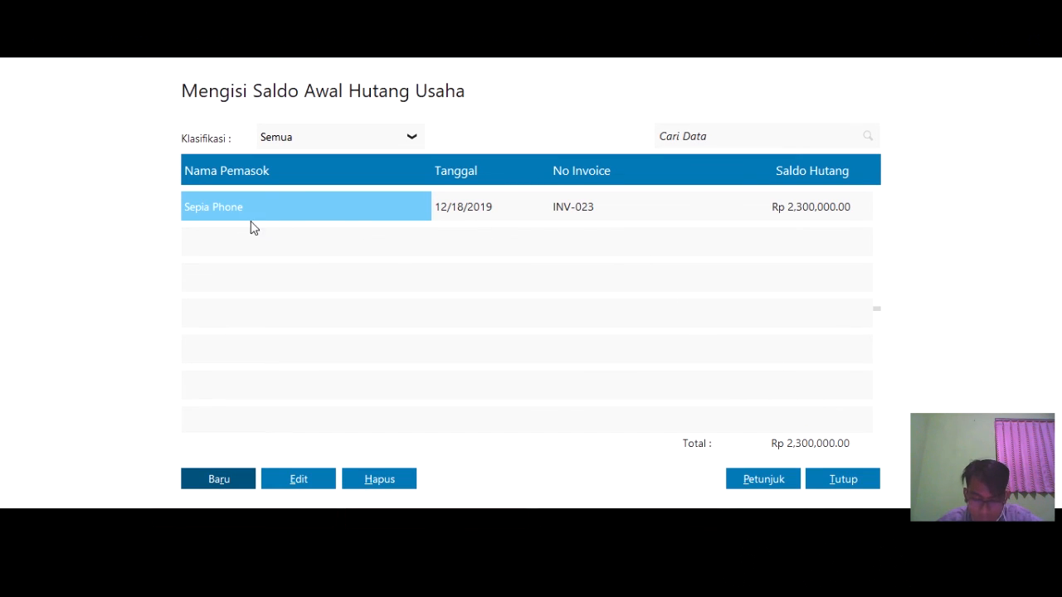
{"action": "left_click", "coordinate": [225, 480]}
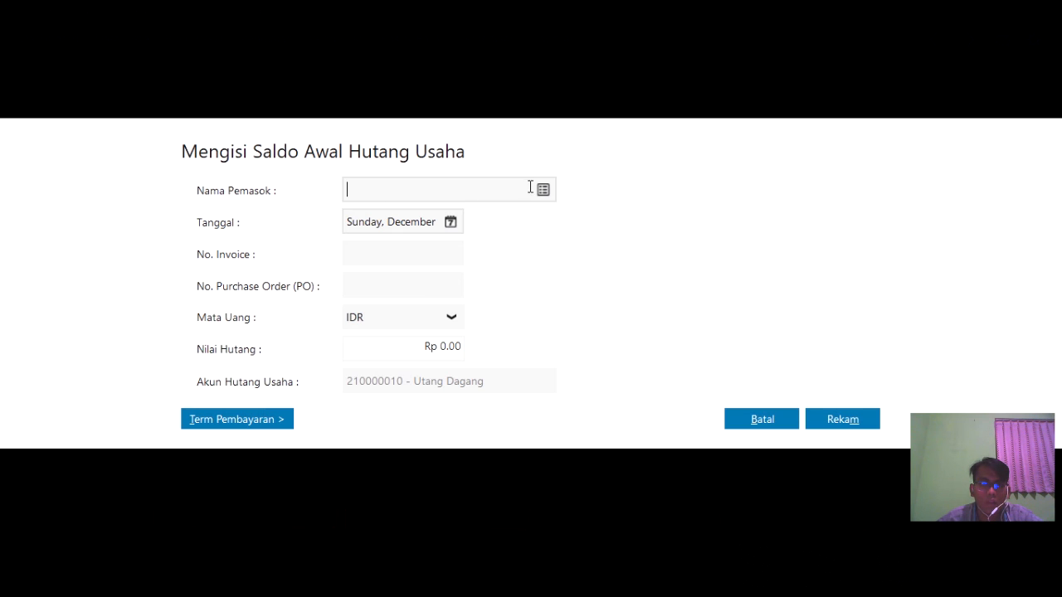
- Choose Toko Semangat as the supplier and set the date to 20 December 2019
{"action": "left_click", "coordinate": [542, 190]}
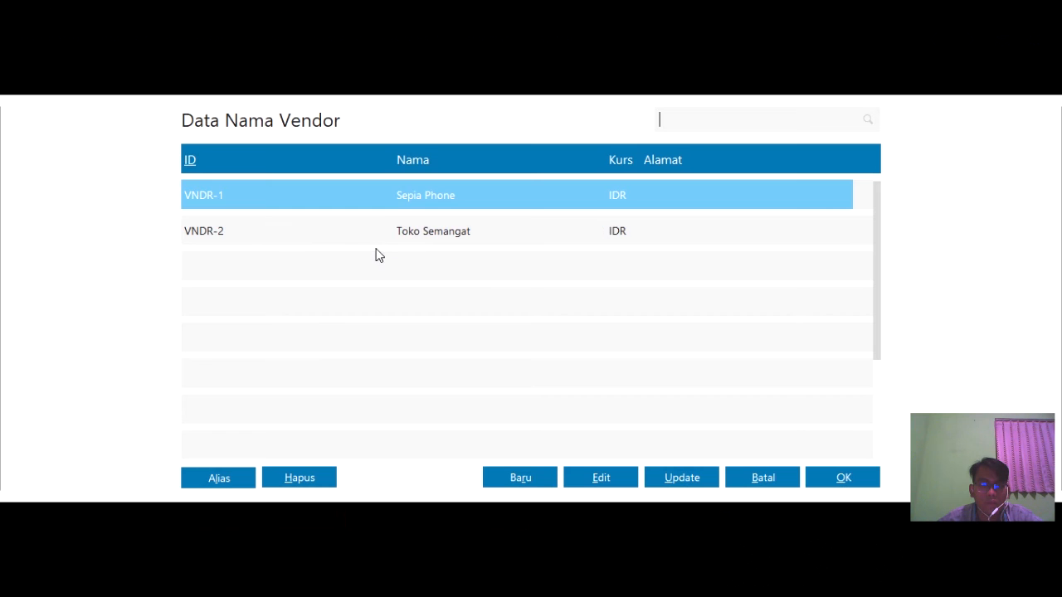
{"action": "left_click", "coordinate": [375, 237]}
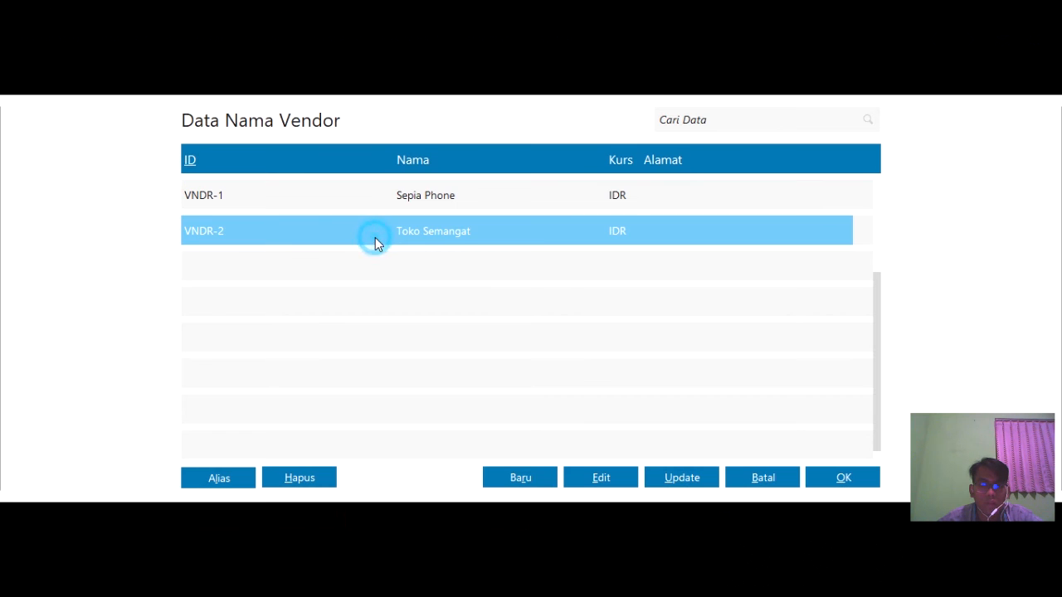
{"action": "left_click", "coordinate": [839, 473]}
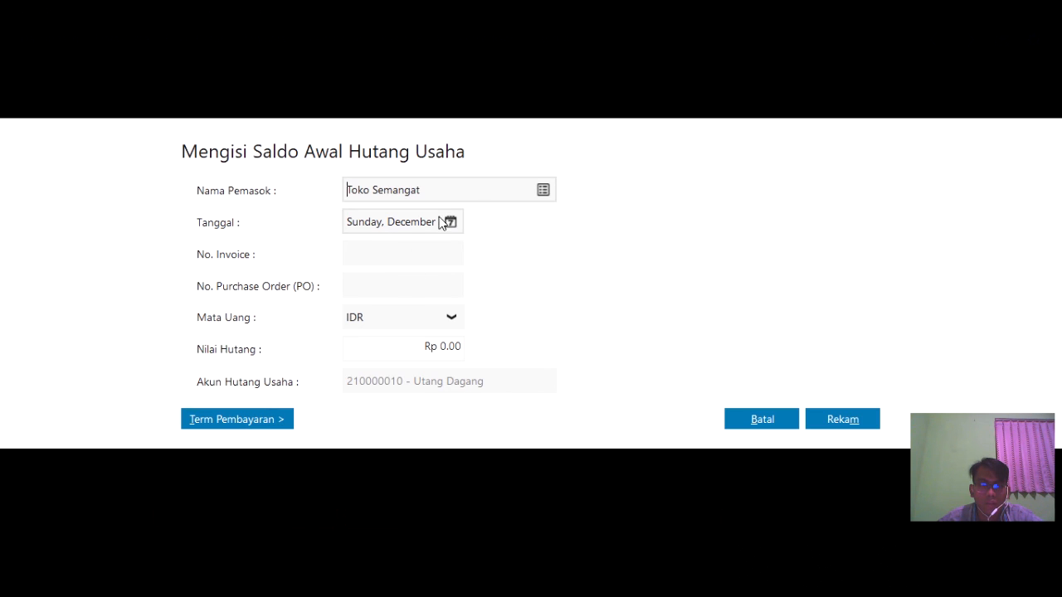
{"action": "left_click", "coordinate": [450, 223]}
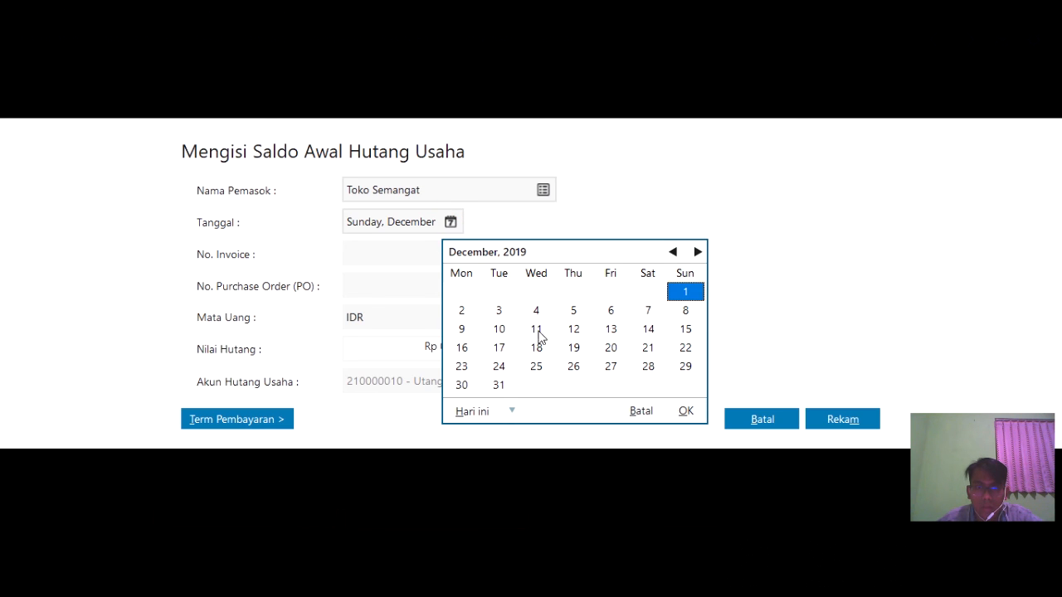
{"action": "left_click", "coordinate": [608, 348]}
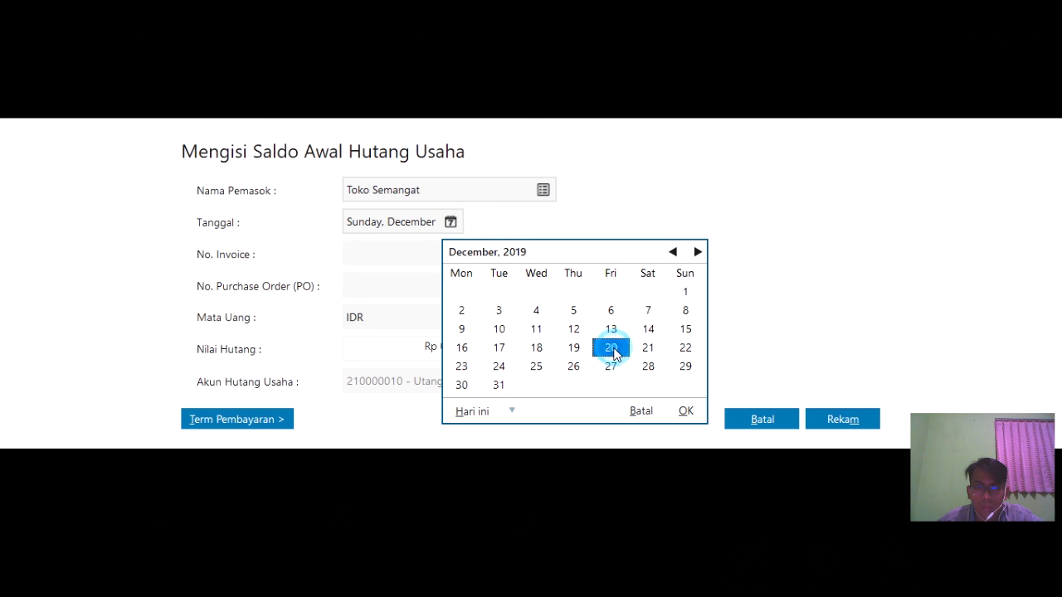
{"action": "left_click", "coordinate": [686, 412]}
- Enter invoice XII/243 for Rp 3,100,000, save it, and close the payables list
{"action": "left_click", "coordinate": [422, 253]}
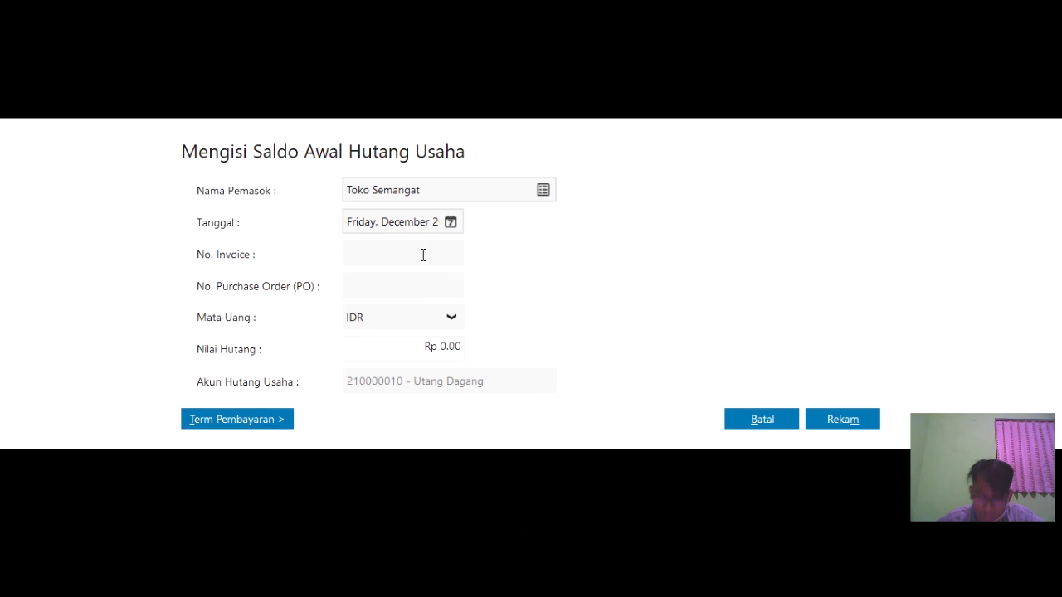
{"action": "type", "text": "XII/243"}
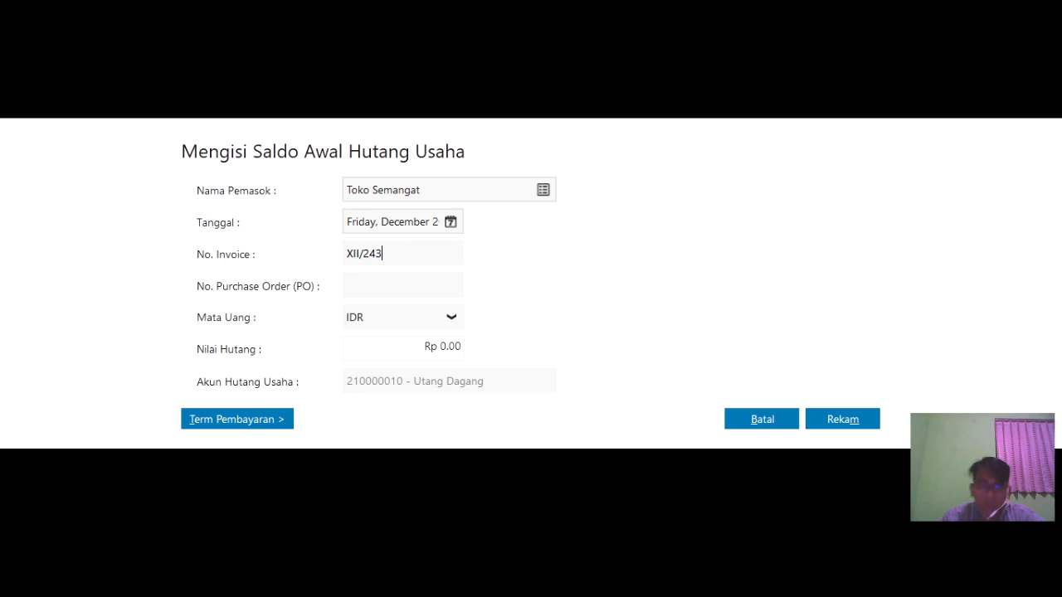
{"action": "left_click", "coordinate": [449, 345]}
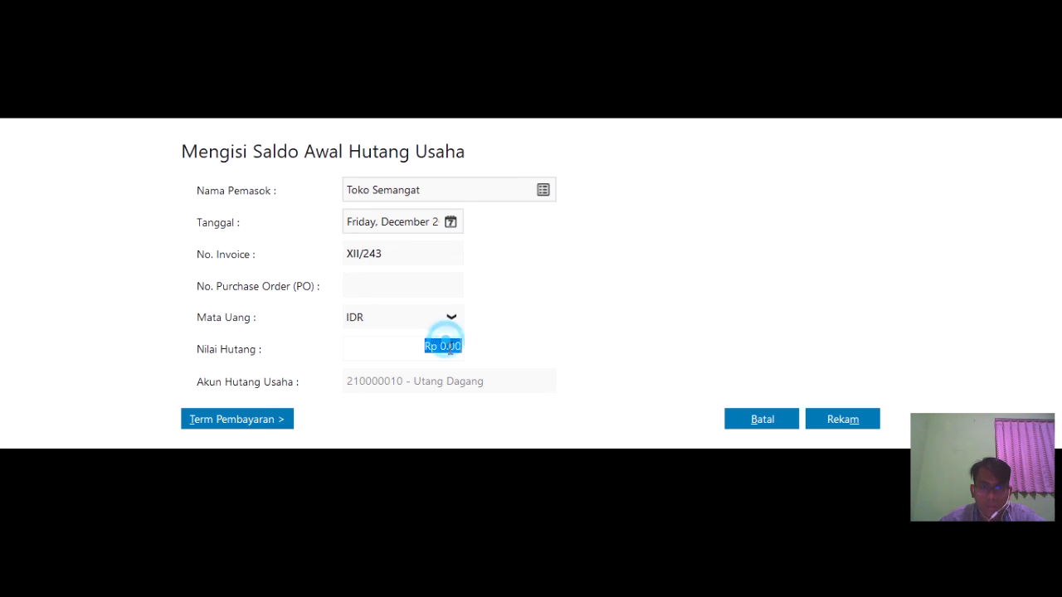
{"action": "type", "text": "31000"}
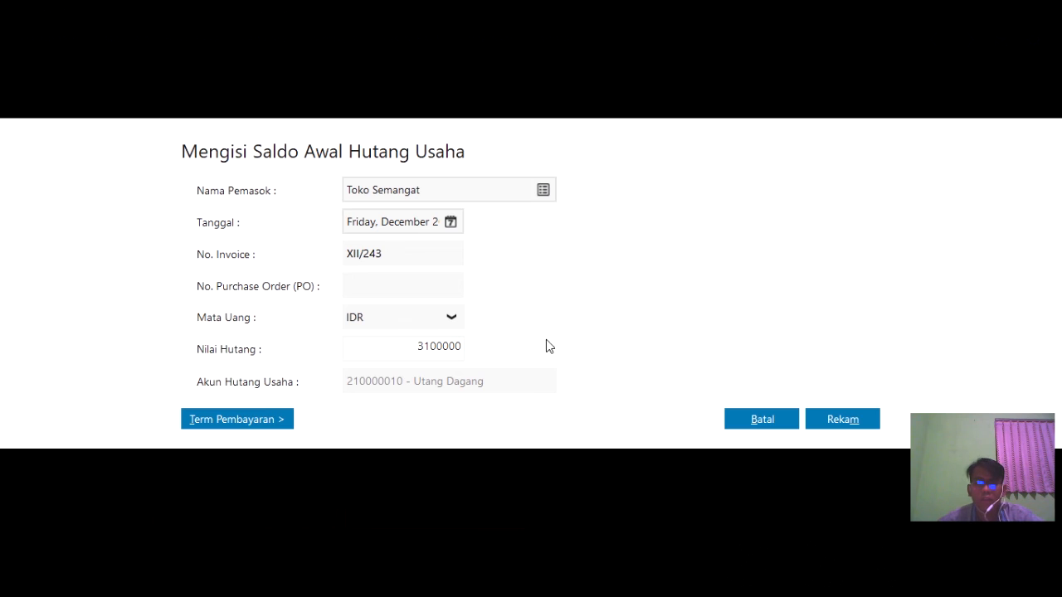
{"action": "left_click", "coordinate": [863, 419]}
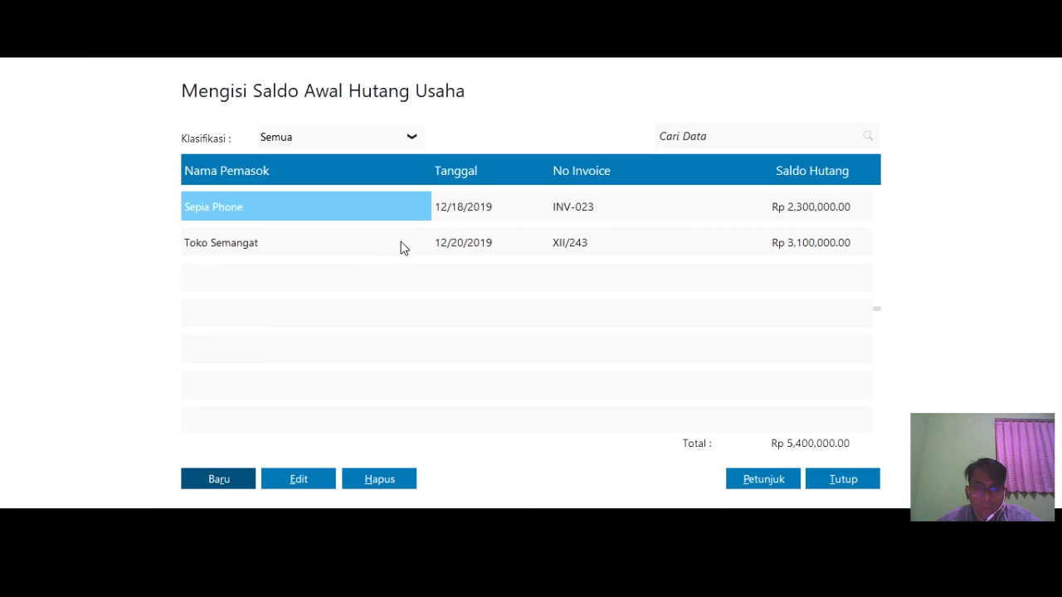
{"action": "left_click", "coordinate": [836, 488]}
{"action": "left_click", "coordinate": [836, 489]}
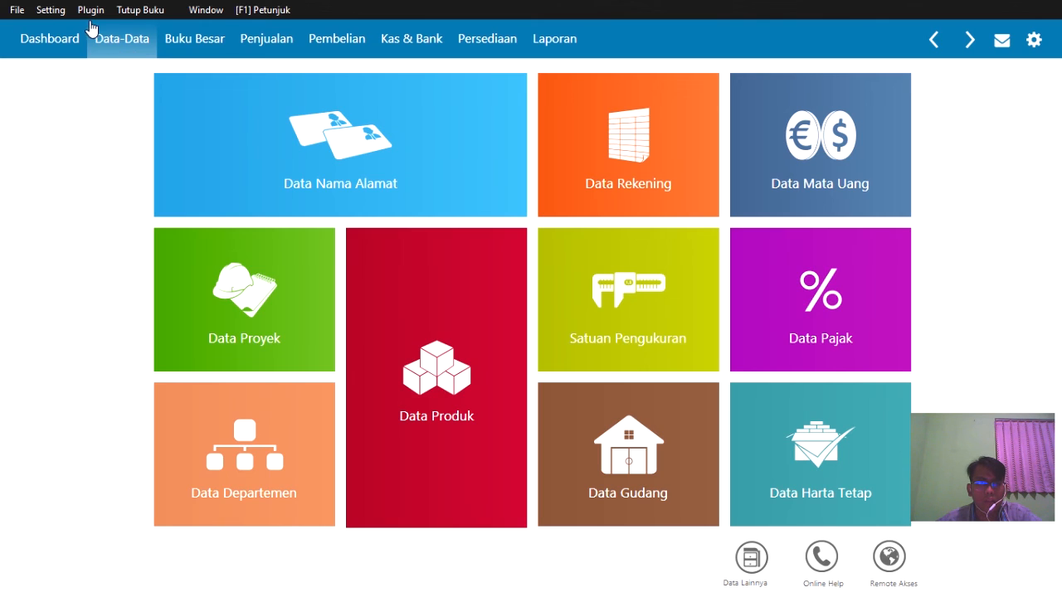
- Open the opening accounts-receivable balances list from Setting > Saldo Awal
{"action": "left_click", "coordinate": [50, 11]}
{"action": "mouse_move", "coordinate": [100, 75]}
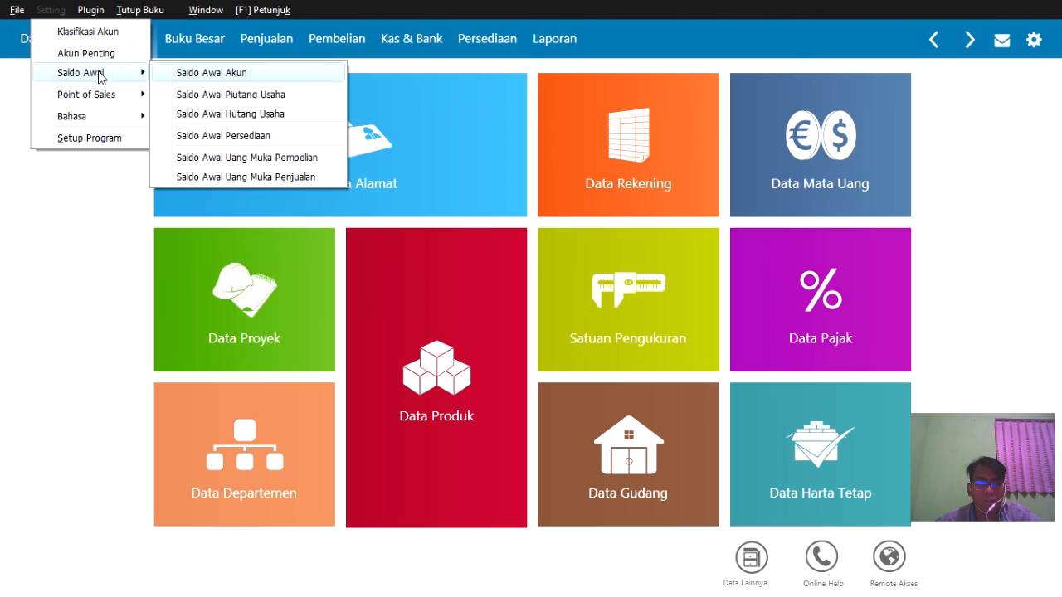
{"action": "left_click", "coordinate": [109, 73]}
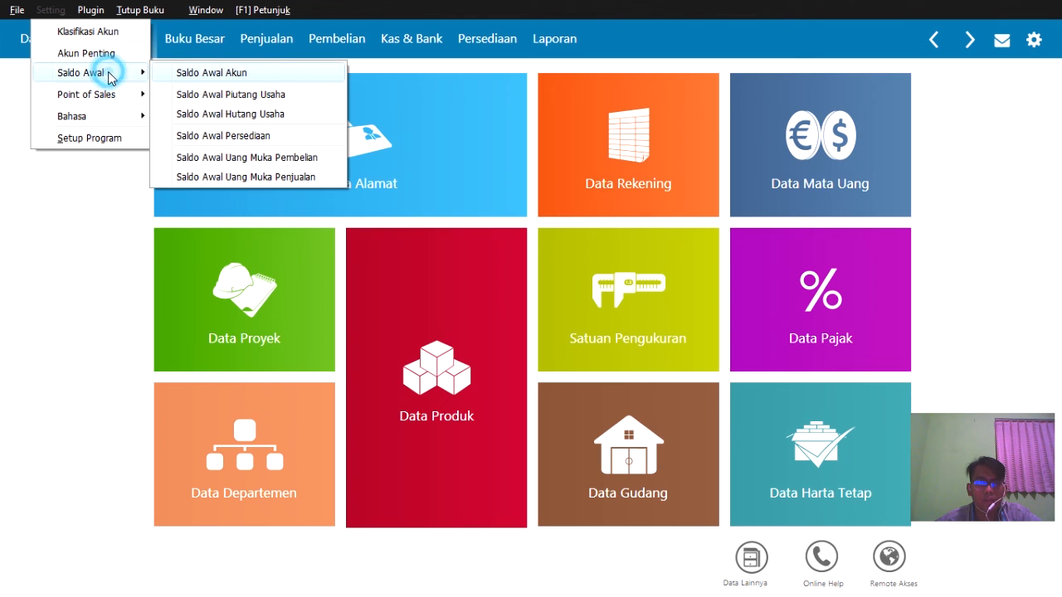
{"action": "left_click", "coordinate": [207, 97]}
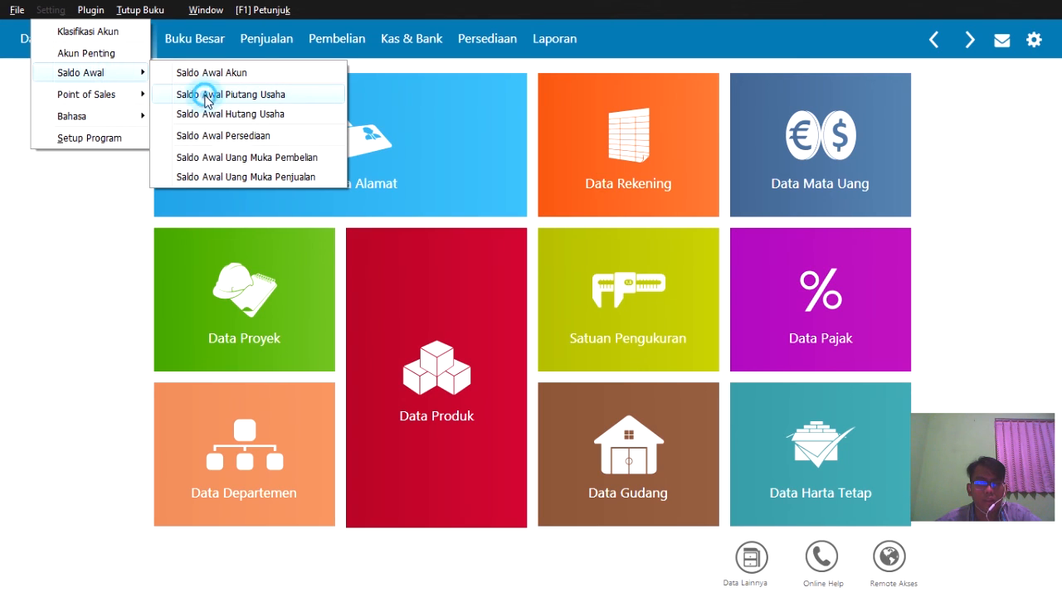
- Redate Toko Sejahtera's receivable to 10 October 2019, save it, and close the list
{"action": "mouse_move", "coordinate": [197, 137]}
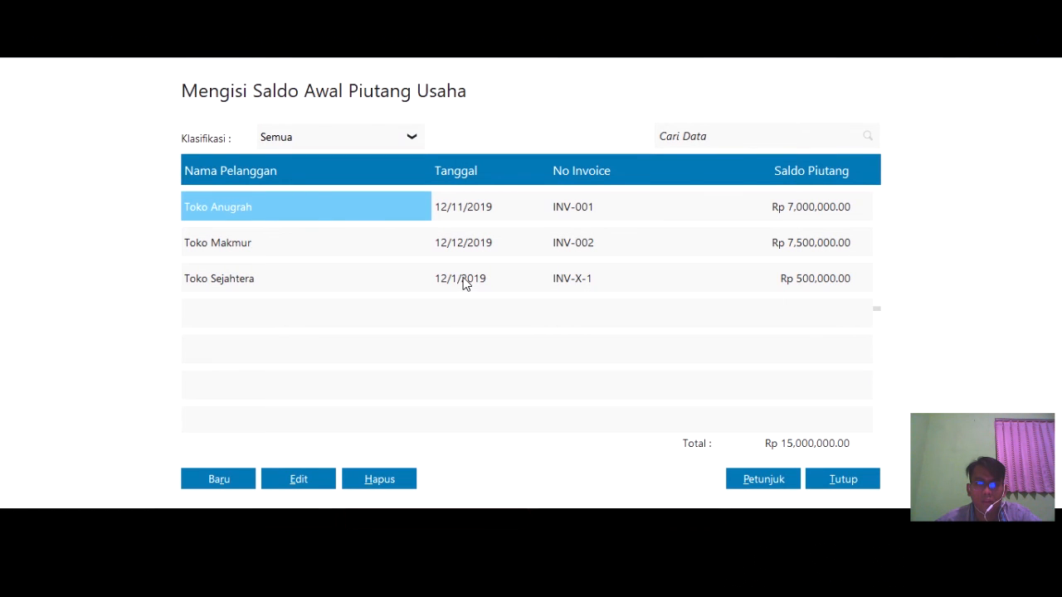
{"action": "left_click", "coordinate": [510, 287]}
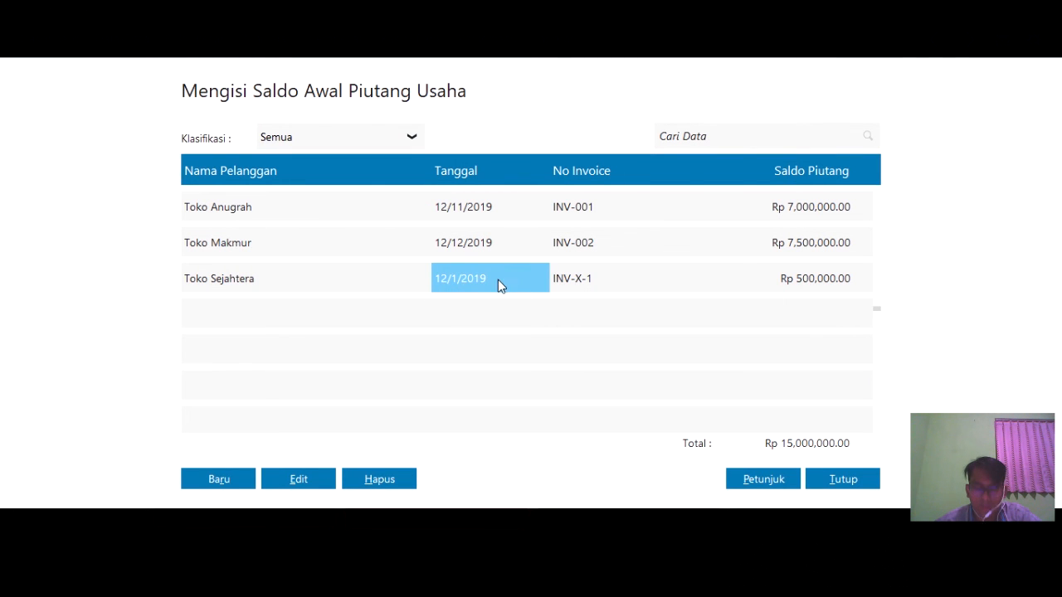
{"action": "left_click", "coordinate": [472, 271]}
{"action": "left_click", "coordinate": [328, 484]}
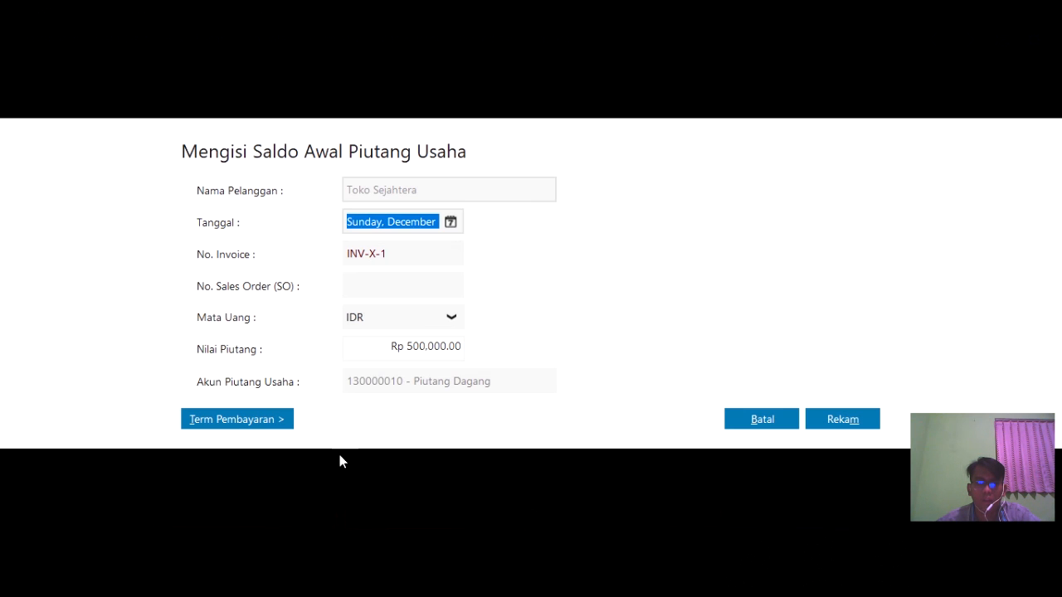
{"action": "left_click", "coordinate": [451, 221]}
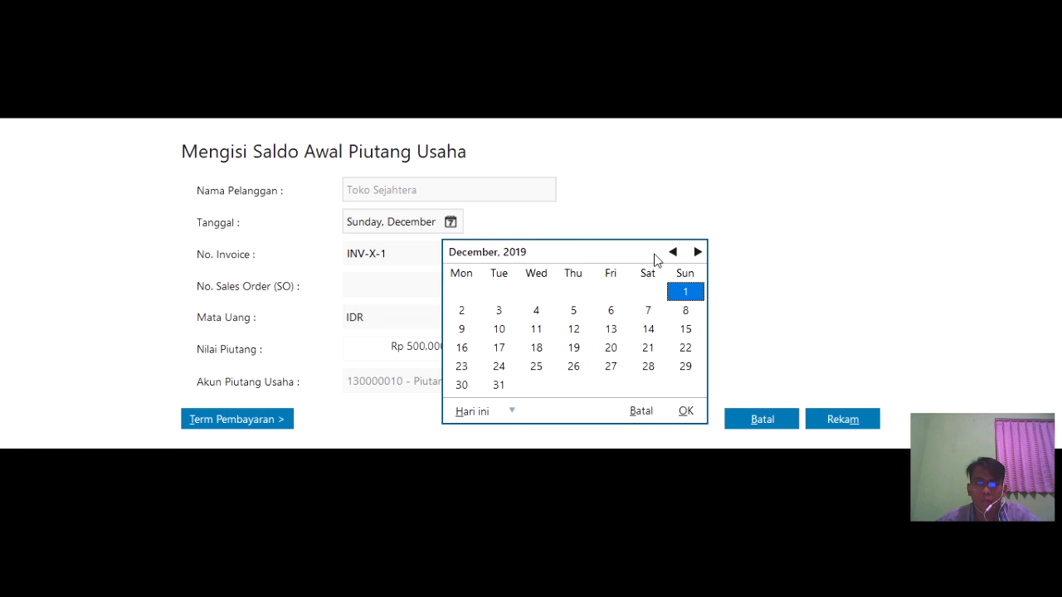
{"action": "left_click", "coordinate": [673, 251]}
{"action": "left_click", "coordinate": [673, 252]}
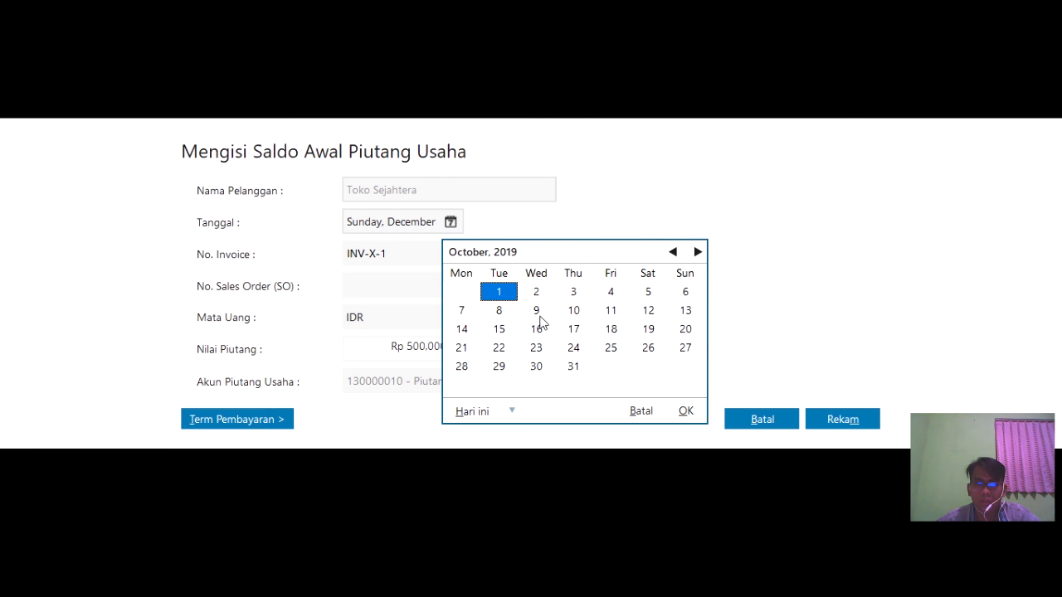
{"action": "left_click", "coordinate": [573, 312]}
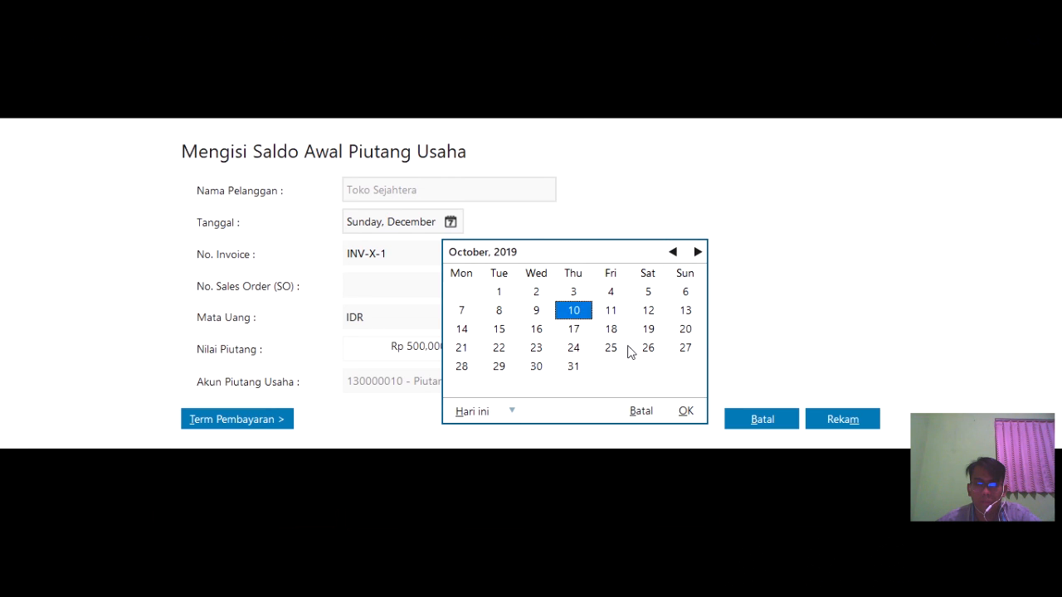
{"action": "left_click", "coordinate": [686, 411]}
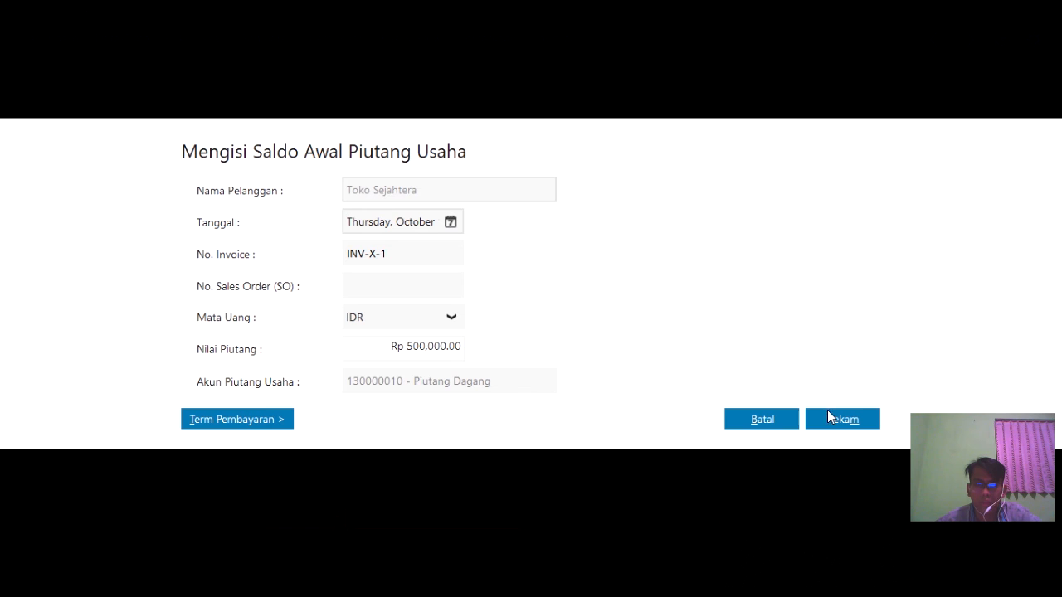
{"action": "left_click", "coordinate": [846, 421]}
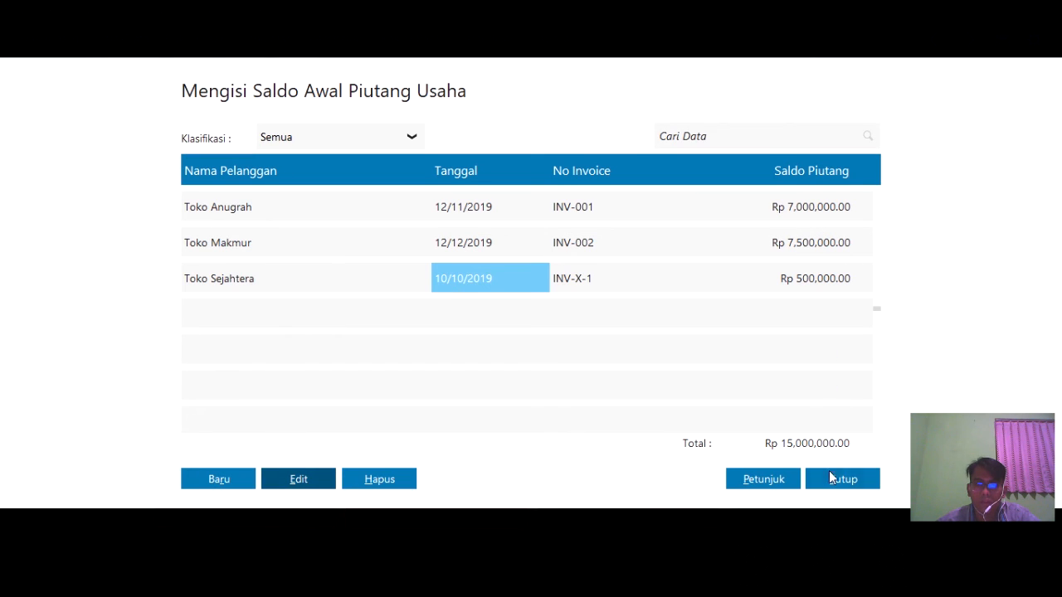
{"action": "left_click", "coordinate": [831, 476]}
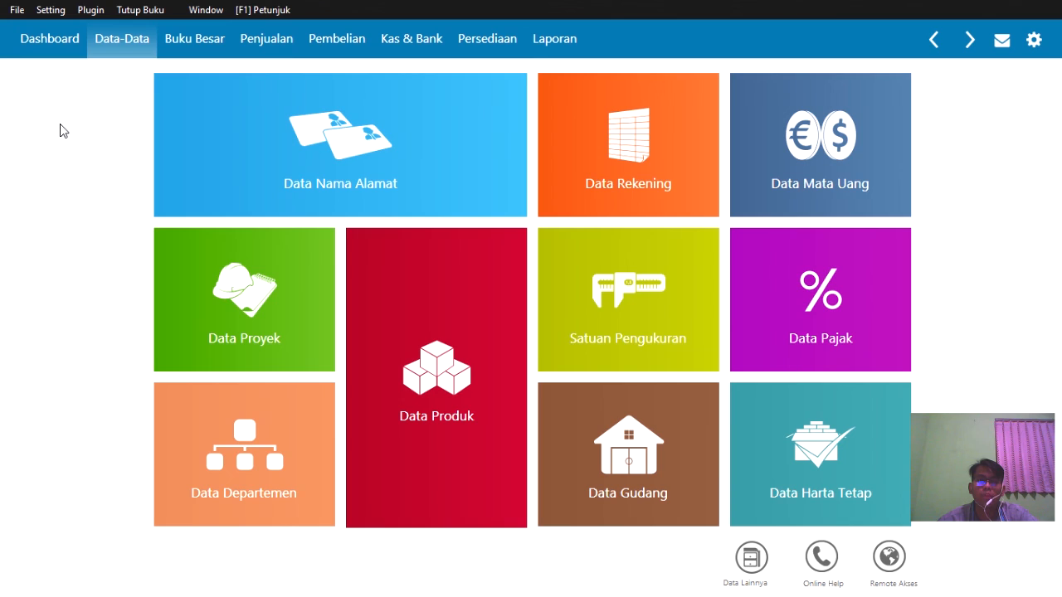
- Open Setting > Saldo Awal > Saldo Awal Persediaan to show the empty inventory list
{"action": "mouse_move", "coordinate": [253, 126]}
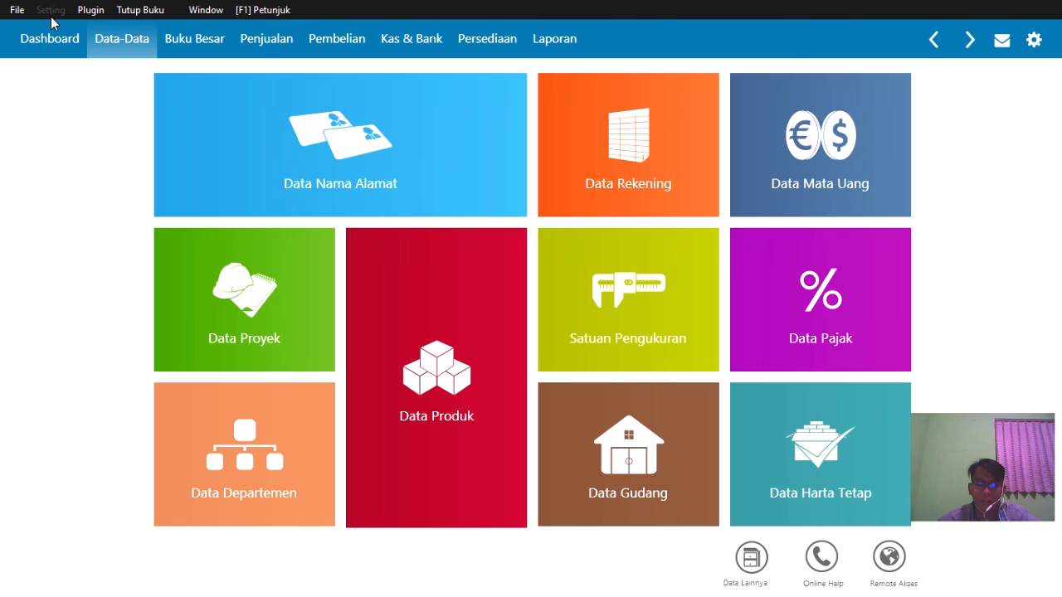
{"action": "left_click", "coordinate": [82, 72]}
{"action": "left_click", "coordinate": [218, 136]}
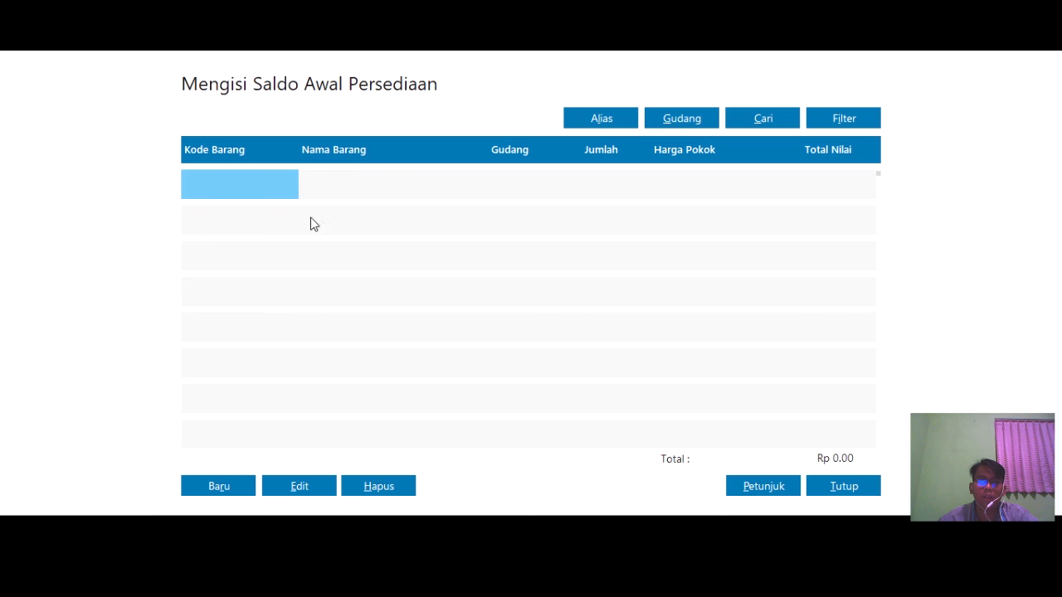
- Fill a new opening stock entry for V-71 Vivo Y71: 9 units at 1,300,000 IDR each
{"action": "left_click", "coordinate": [237, 486]}
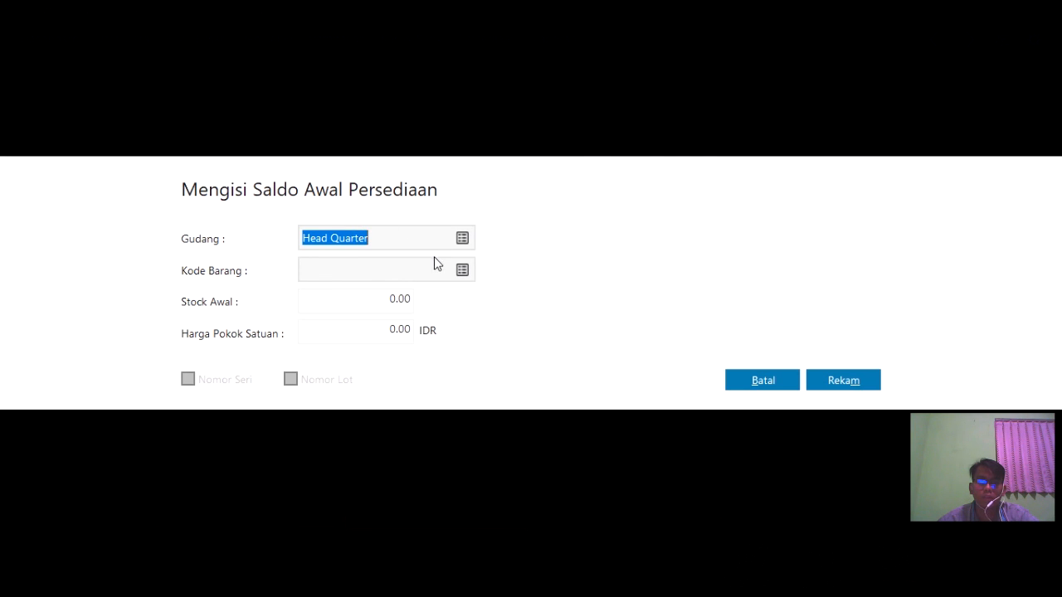
{"action": "left_click", "coordinate": [462, 278]}
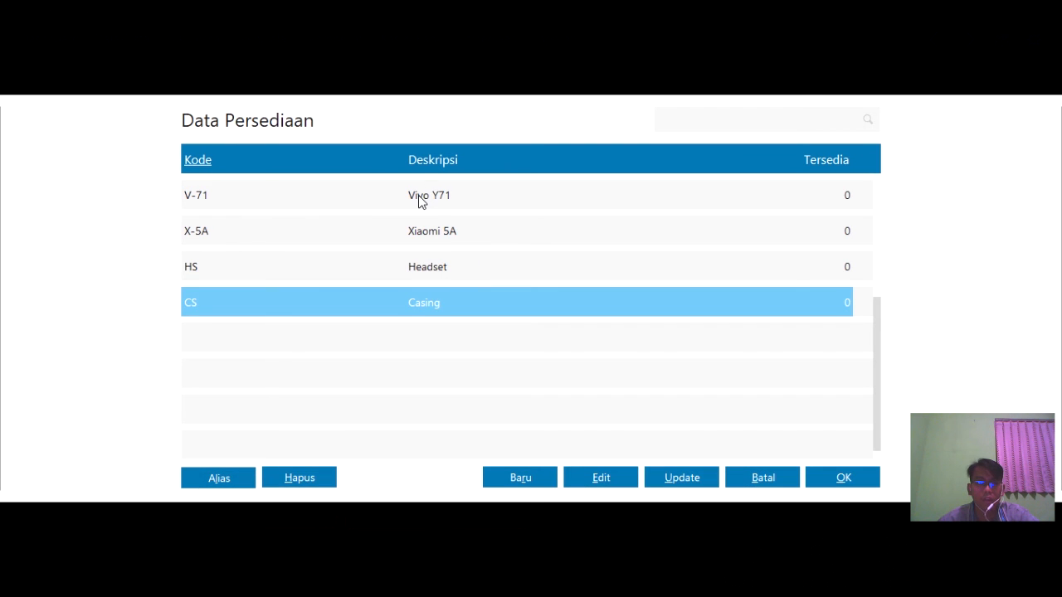
{"action": "left_click", "coordinate": [286, 195]}
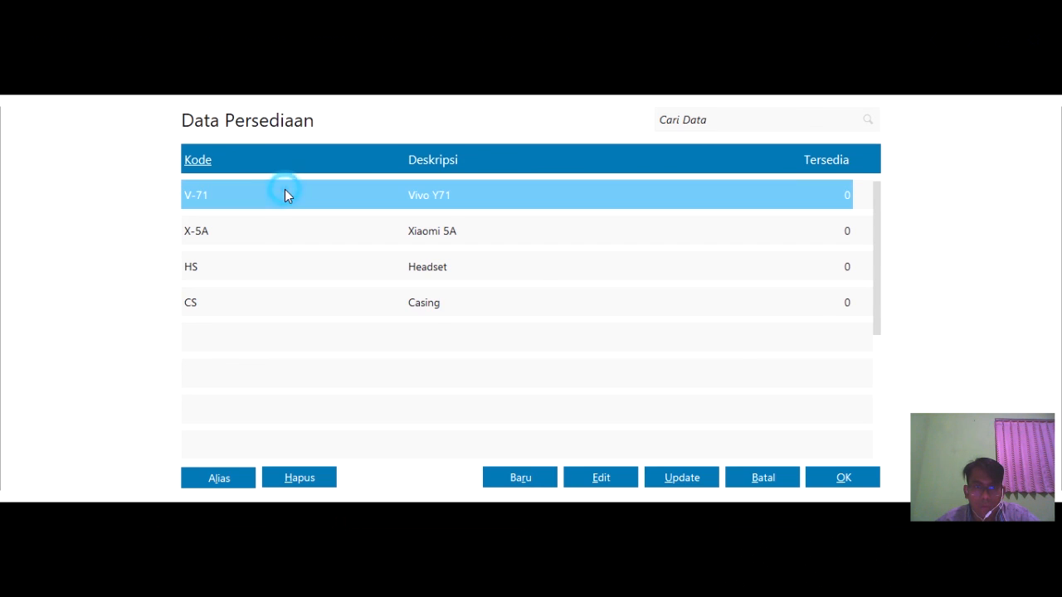
{"action": "left_click", "coordinate": [831, 475]}
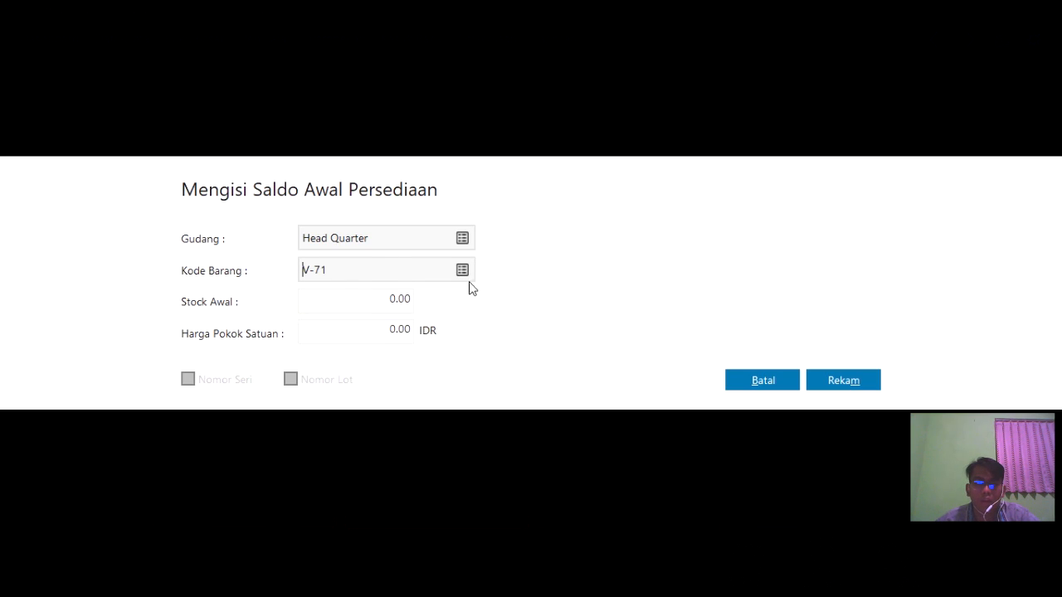
{"action": "left_click", "coordinate": [371, 298]}
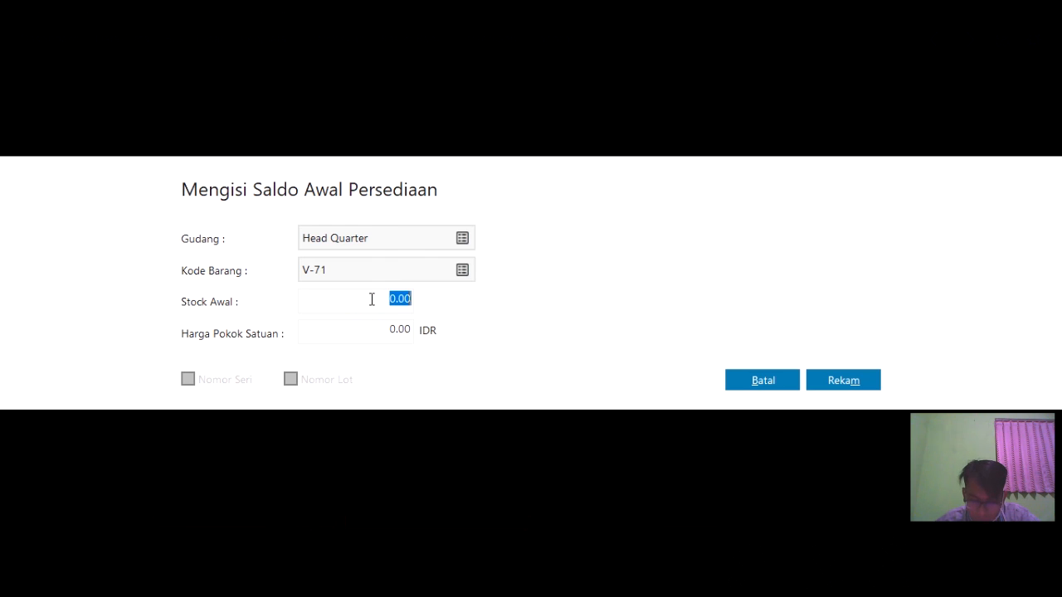
{"action": "type", "text": "9"}
{"action": "left_click", "coordinate": [390, 331]}
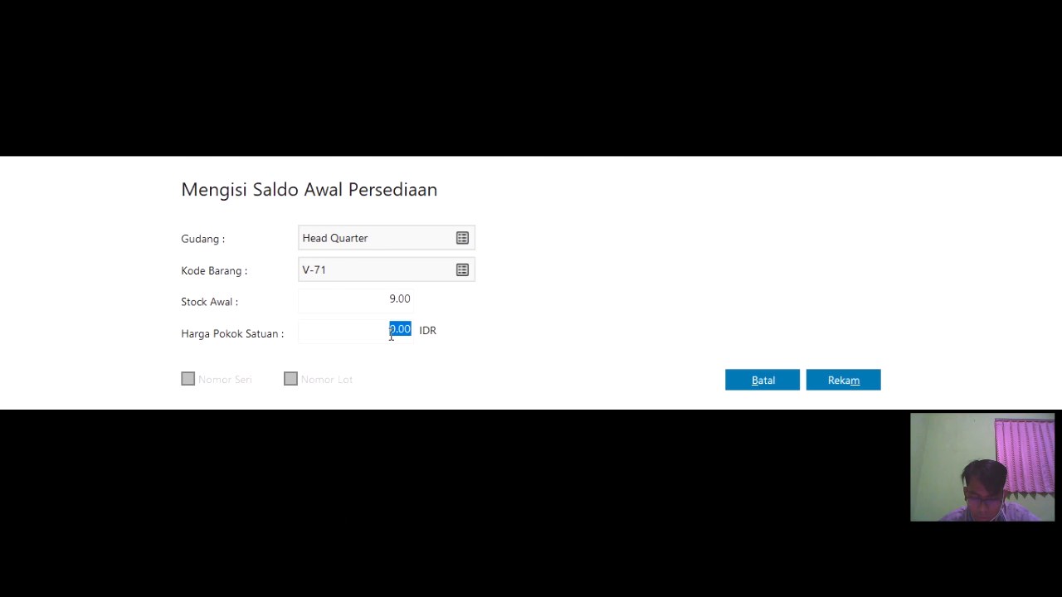
{"action": "type", "text": "1300"}
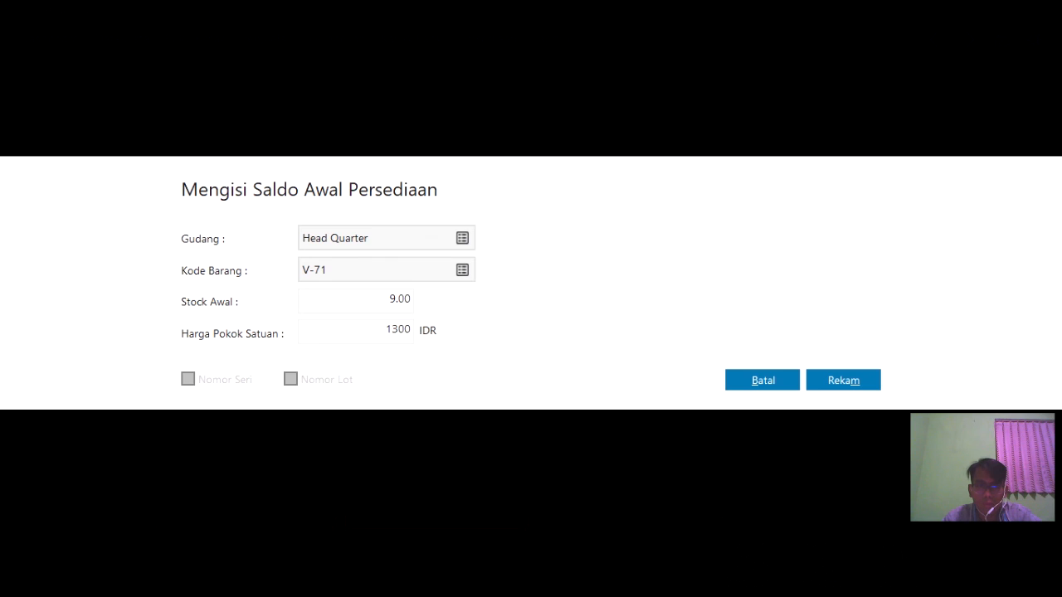
{"action": "type", "text": "00"}
{"action": "key", "text": "BackSpace"}
{"action": "key", "text": "BackSpace"}
{"action": "key", "text": "BackSpace"}
{"action": "type", "text": "00000"}
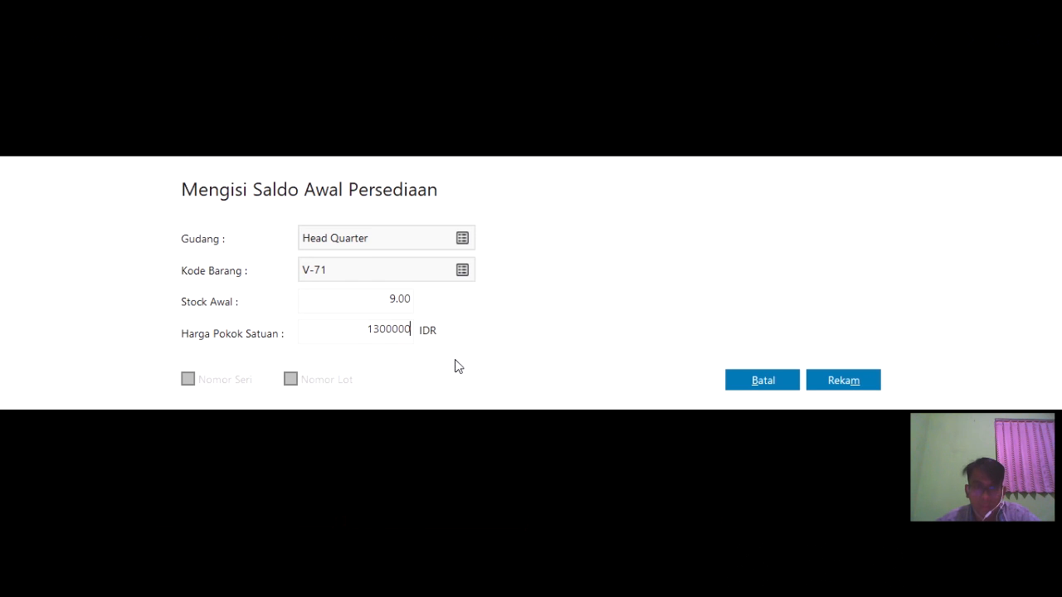
- Save the Vivo Y71 entry, then add X-5A Xiaomi 5A: 10 units at 1,000,000 each
{"action": "left_click", "coordinate": [842, 382]}
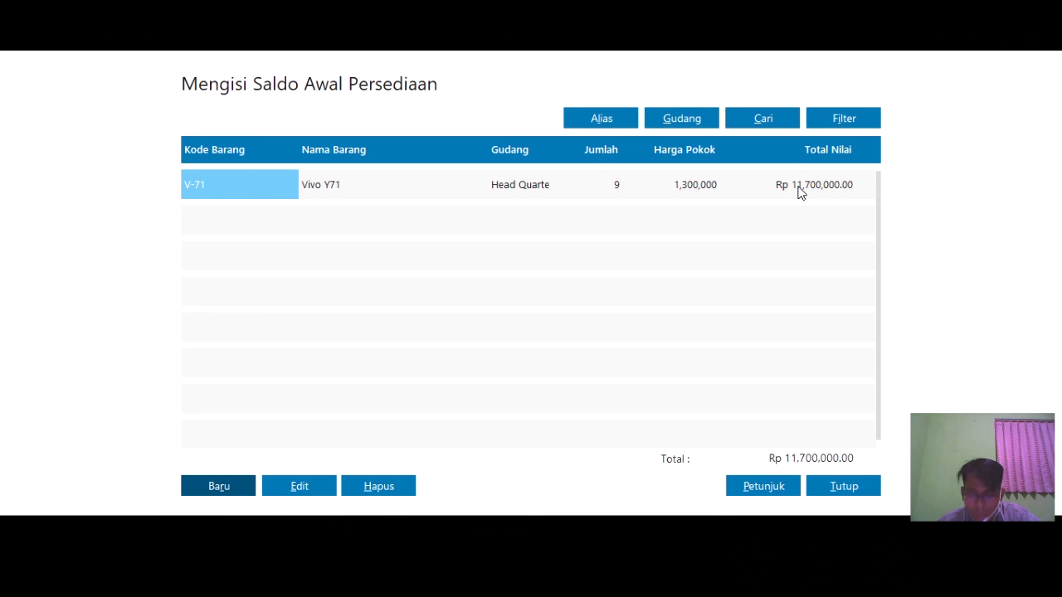
{"action": "left_click", "coordinate": [235, 487]}
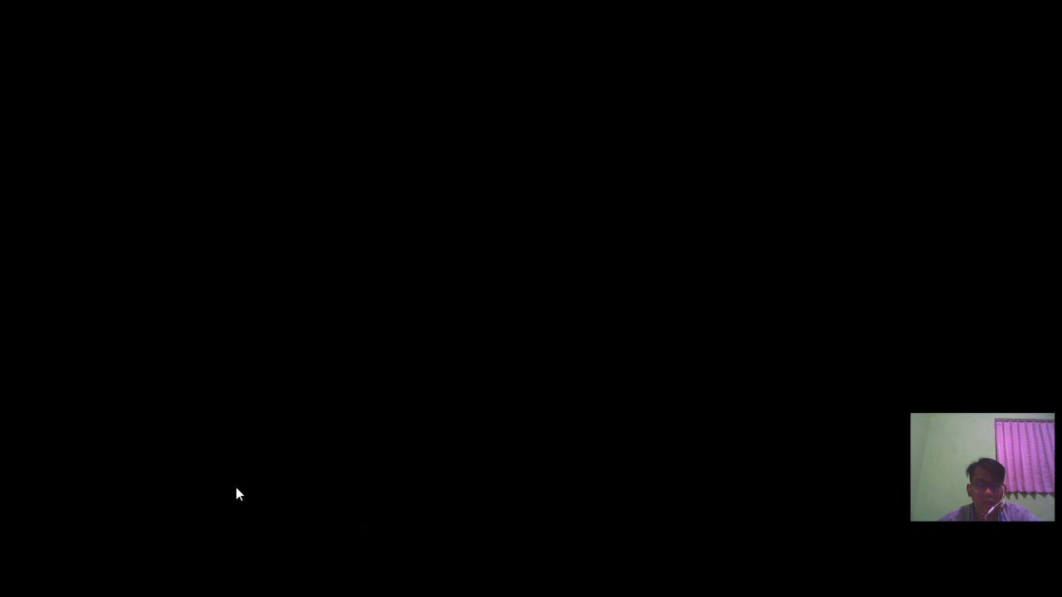
{"action": "left_click", "coordinate": [462, 271]}
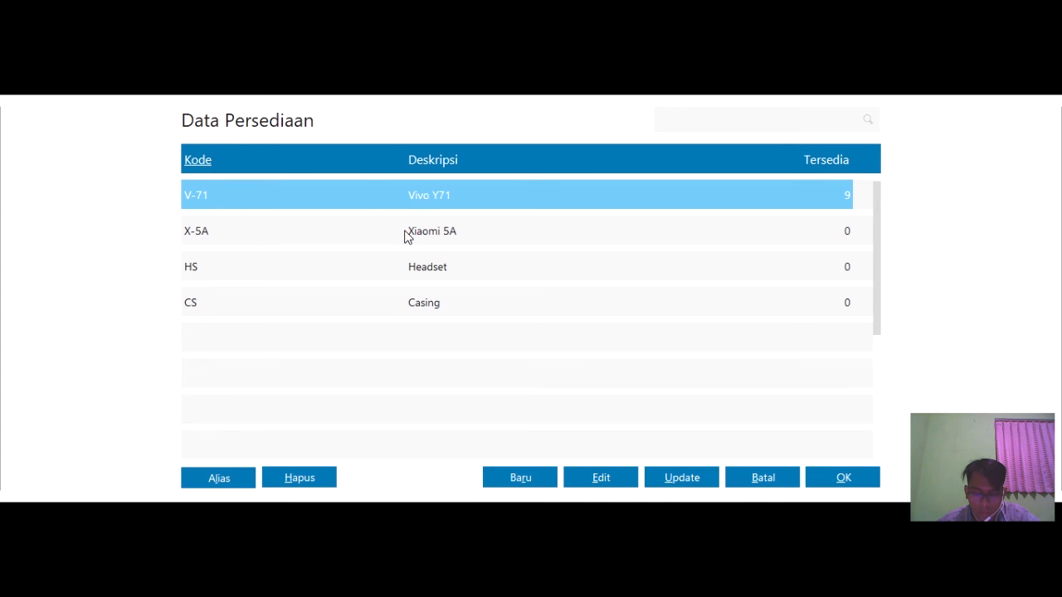
{"action": "left_click", "coordinate": [406, 232]}
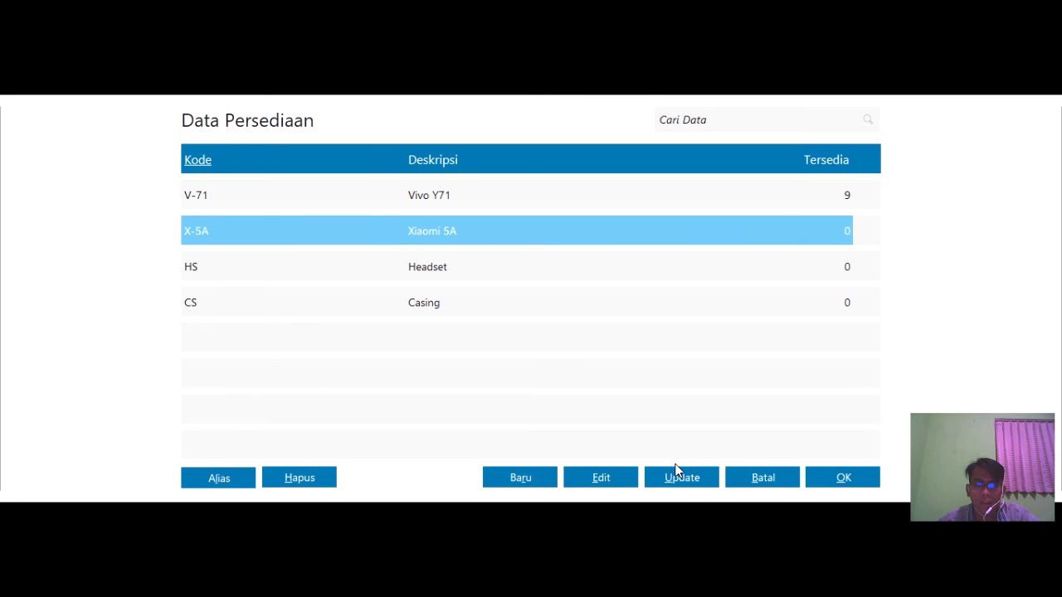
{"action": "left_click", "coordinate": [821, 476]}
{"action": "left_click", "coordinate": [370, 306]}
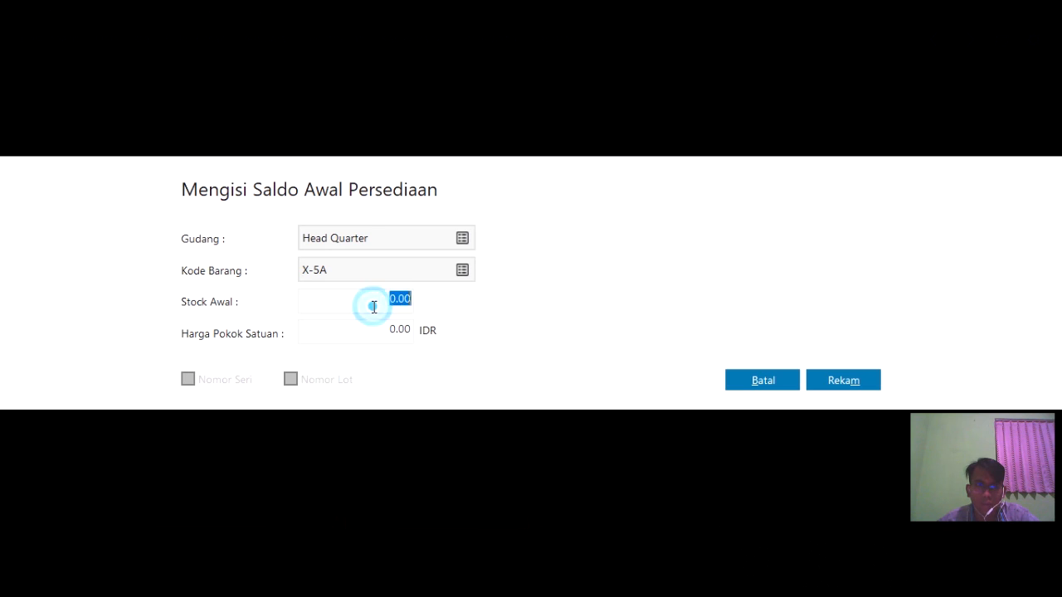
{"action": "type", "text": "10"}
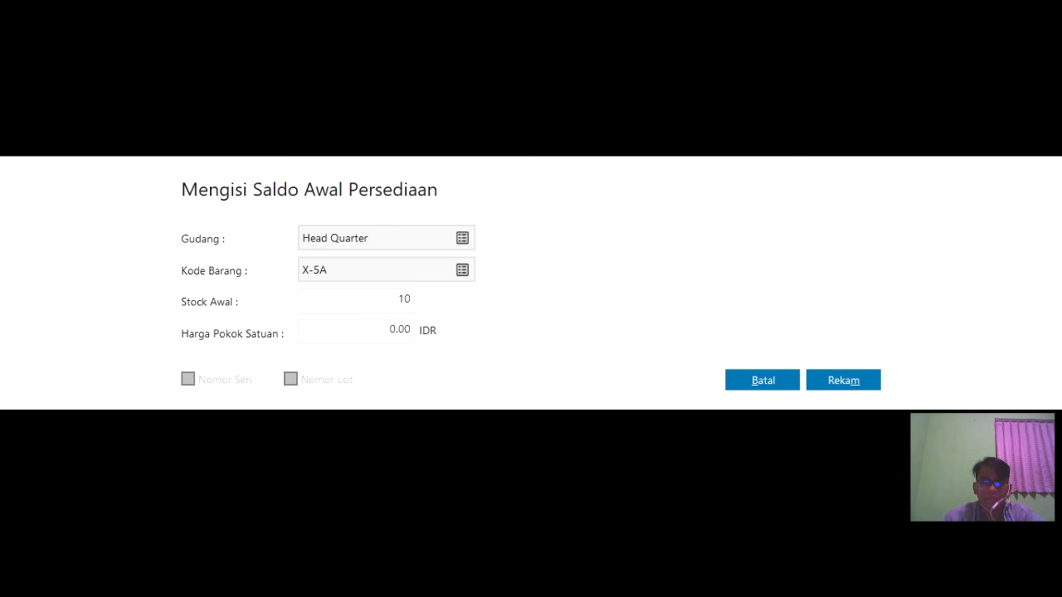
{"action": "left_click", "coordinate": [334, 333]}
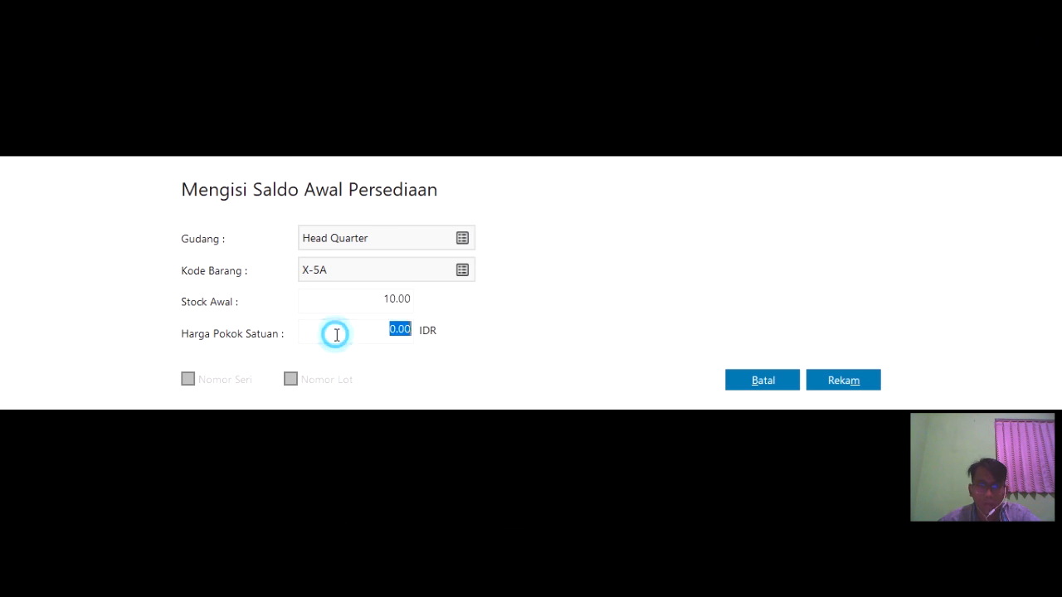
{"action": "type", "text": "1000000"}
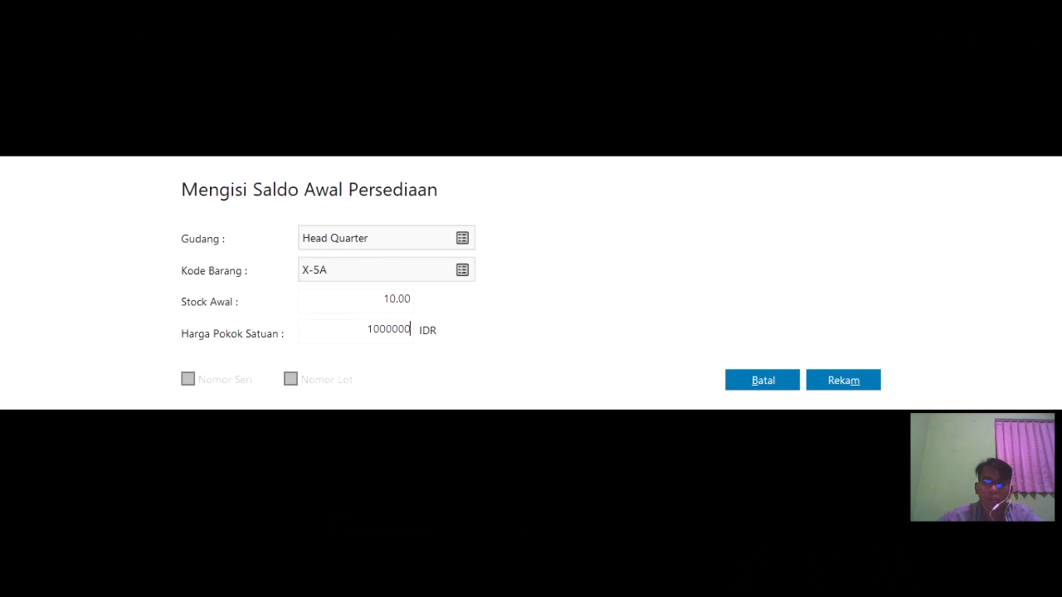
{"action": "left_click", "coordinate": [810, 384]}
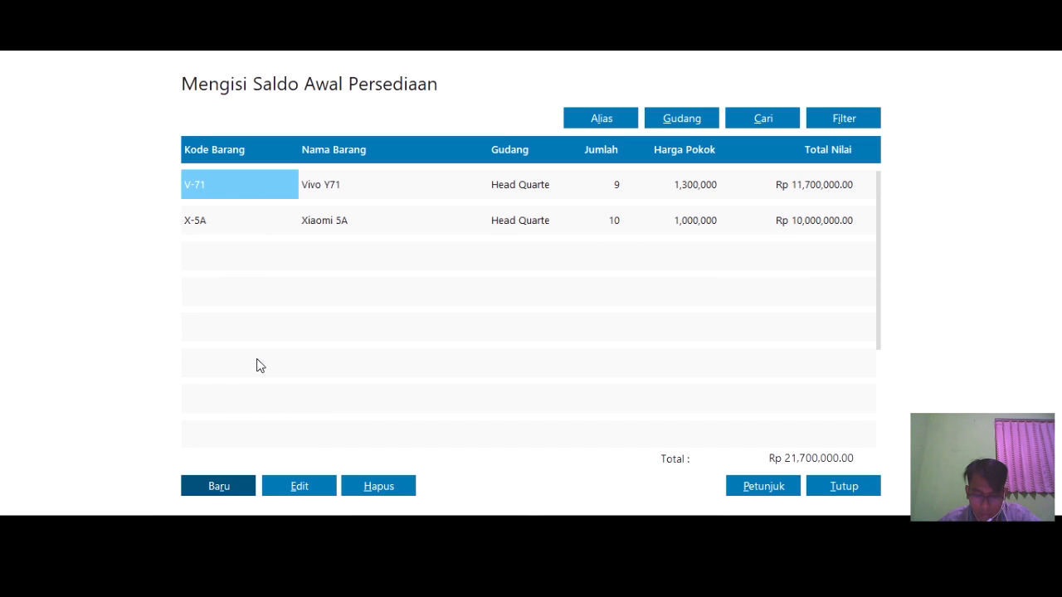
- Add and save the HS Headset opening stock of 20 units at 20,000 each
{"action": "left_click", "coordinate": [256, 254]}
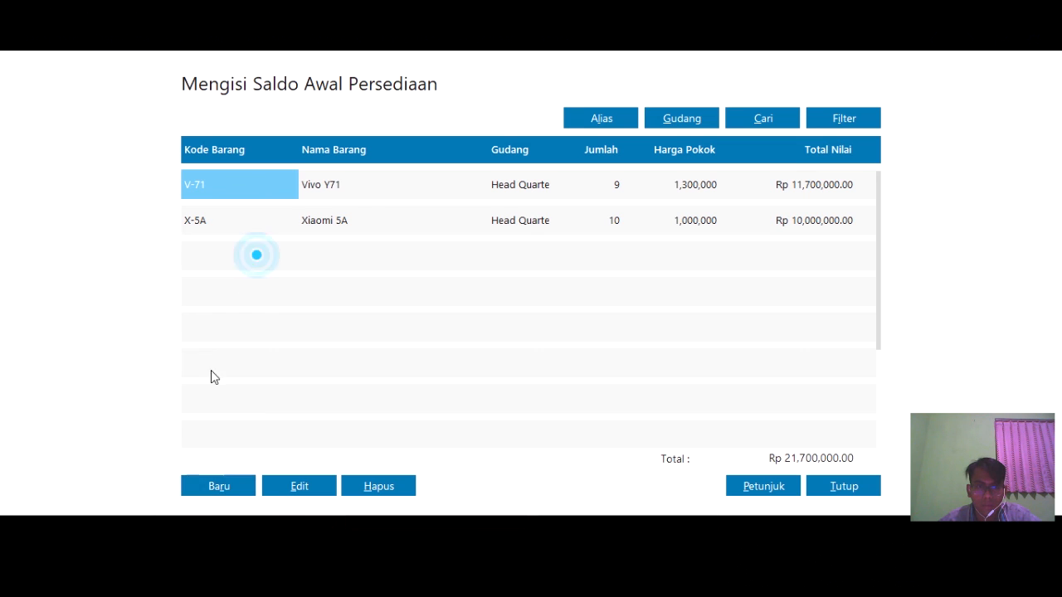
{"action": "left_click", "coordinate": [221, 486]}
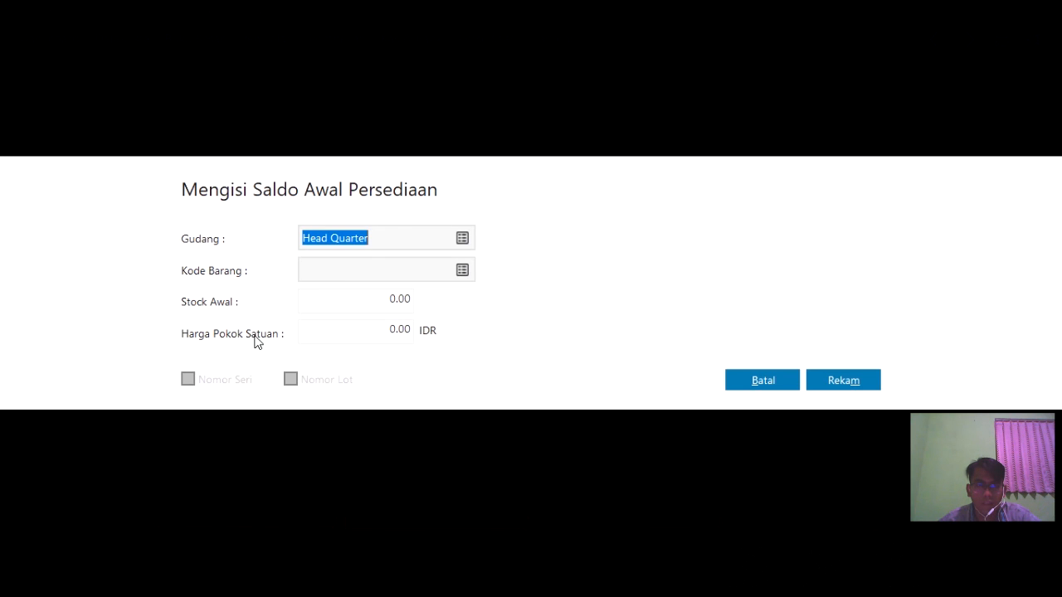
{"action": "left_click", "coordinate": [353, 273]}
{"action": "left_click", "coordinate": [462, 270]}
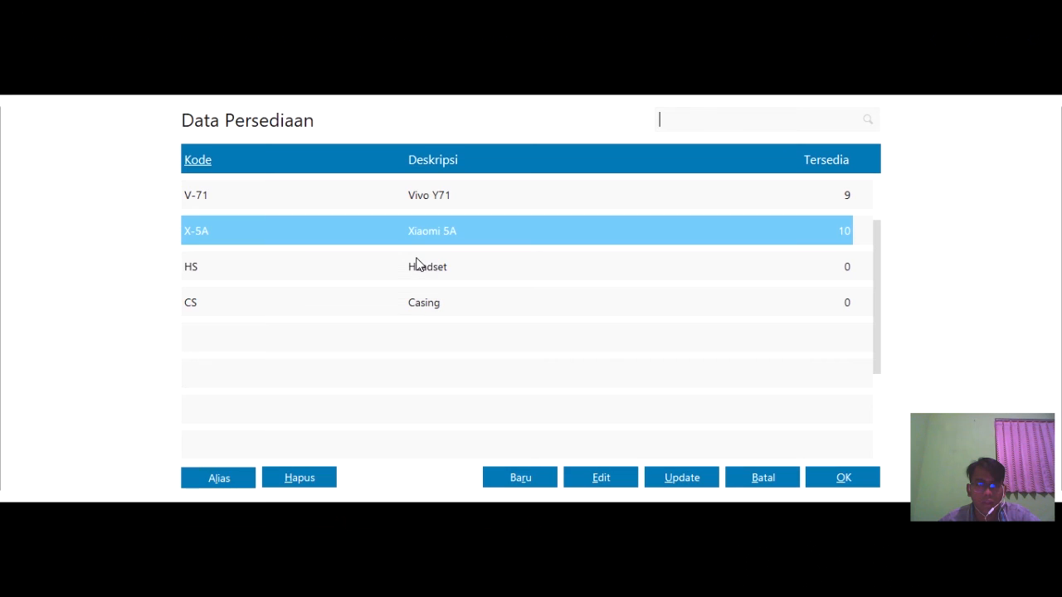
{"action": "left_click", "coordinate": [410, 267]}
{"action": "left_click", "coordinate": [839, 478]}
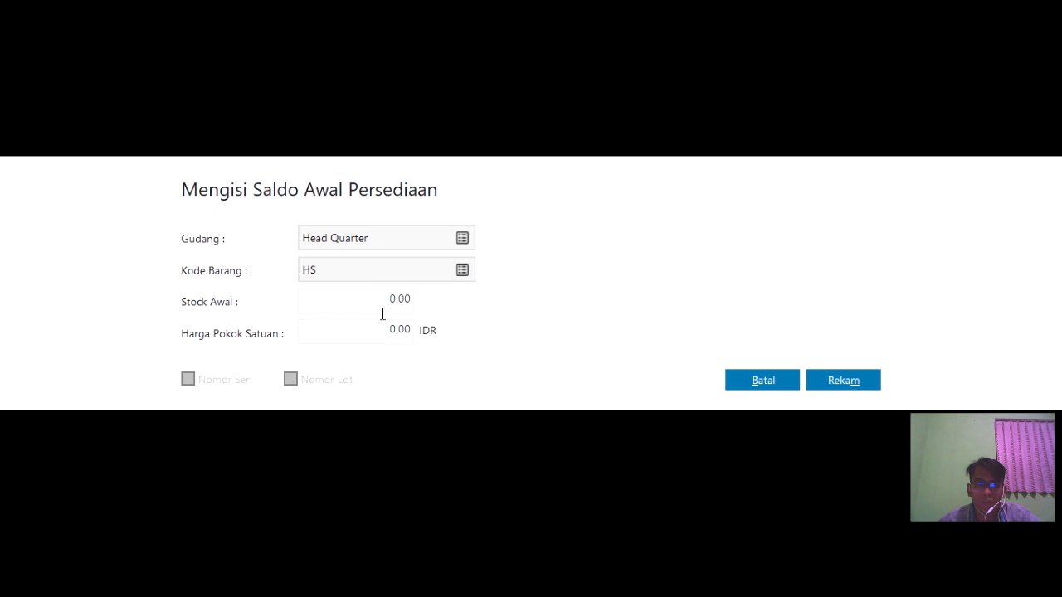
{"action": "left_click", "coordinate": [382, 308]}
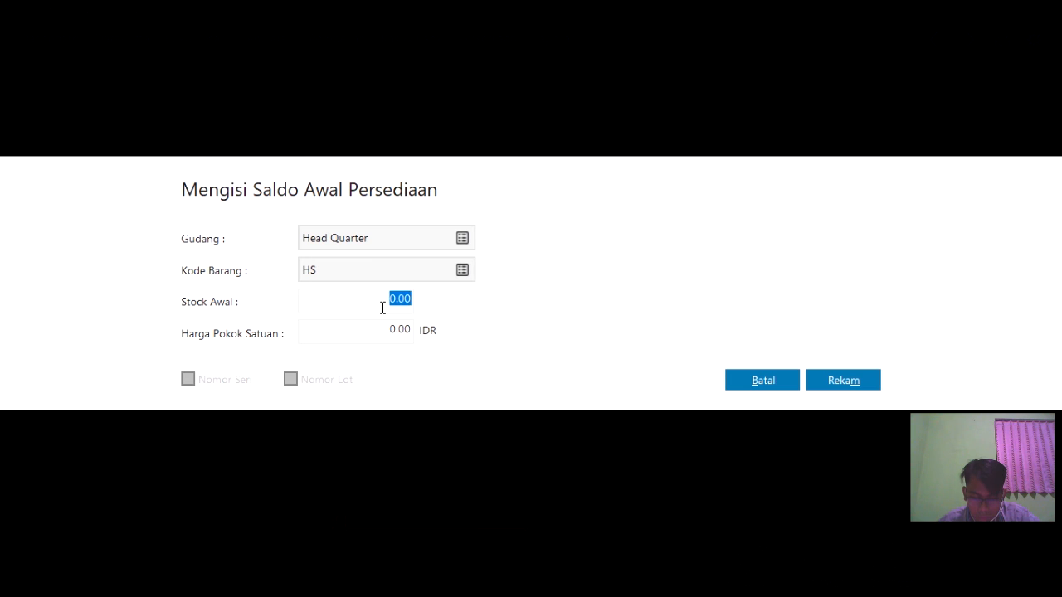
{"action": "type", "text": "2"}
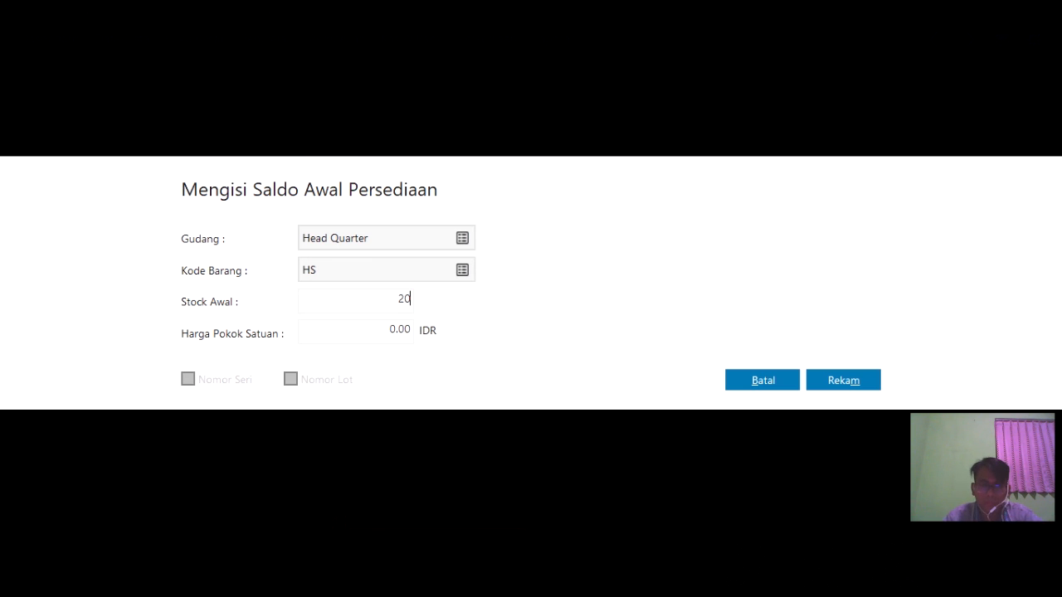
{"action": "type", "text": "0"}
{"action": "left_click", "coordinate": [398, 329]}
{"action": "type", "text": "20,0"}
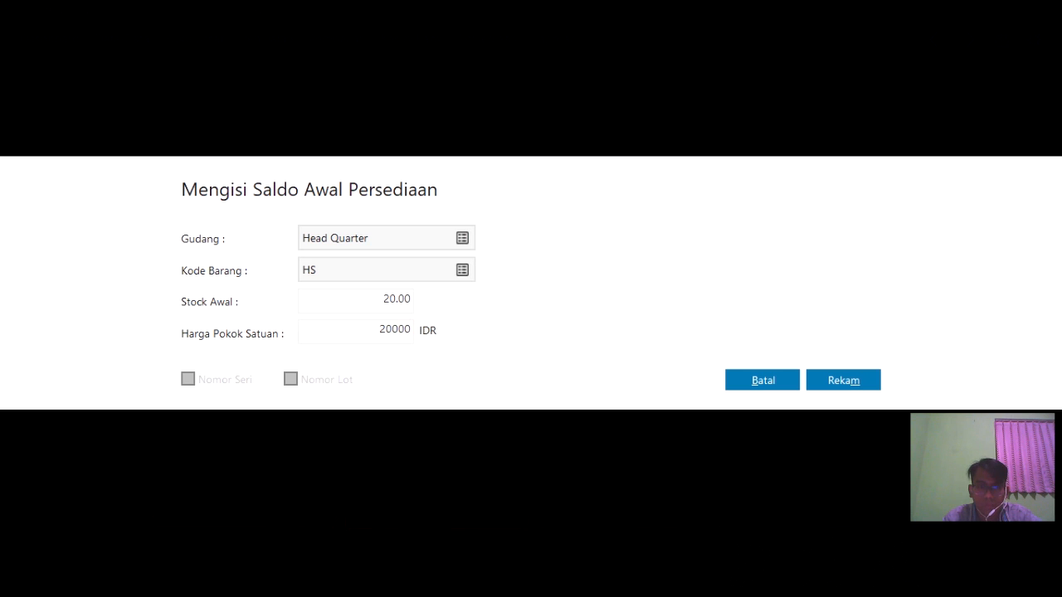
{"action": "type", "text": "00"}
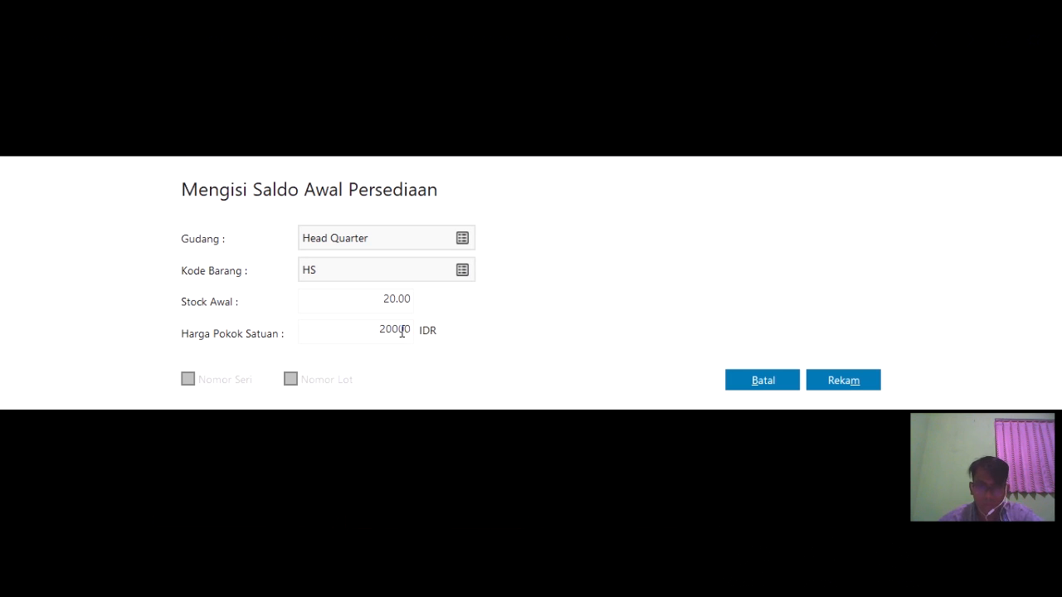
{"action": "left_click", "coordinate": [843, 381]}
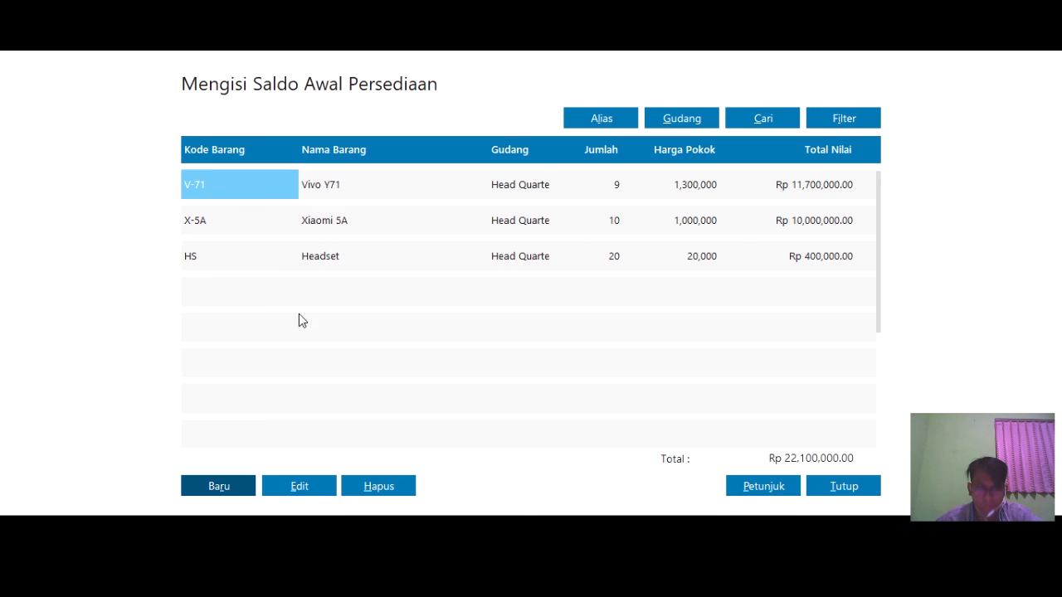
- Start a new opening stock entry with item CS Casing
{"action": "left_click", "coordinate": [233, 296]}
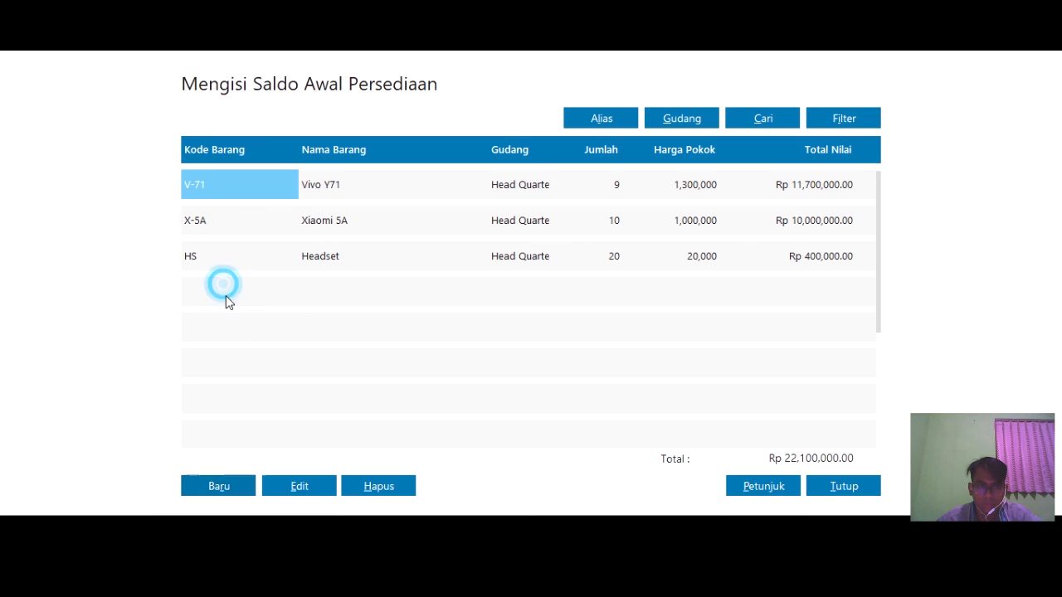
{"action": "left_click", "coordinate": [231, 487]}
{"action": "left_click", "coordinate": [461, 272]}
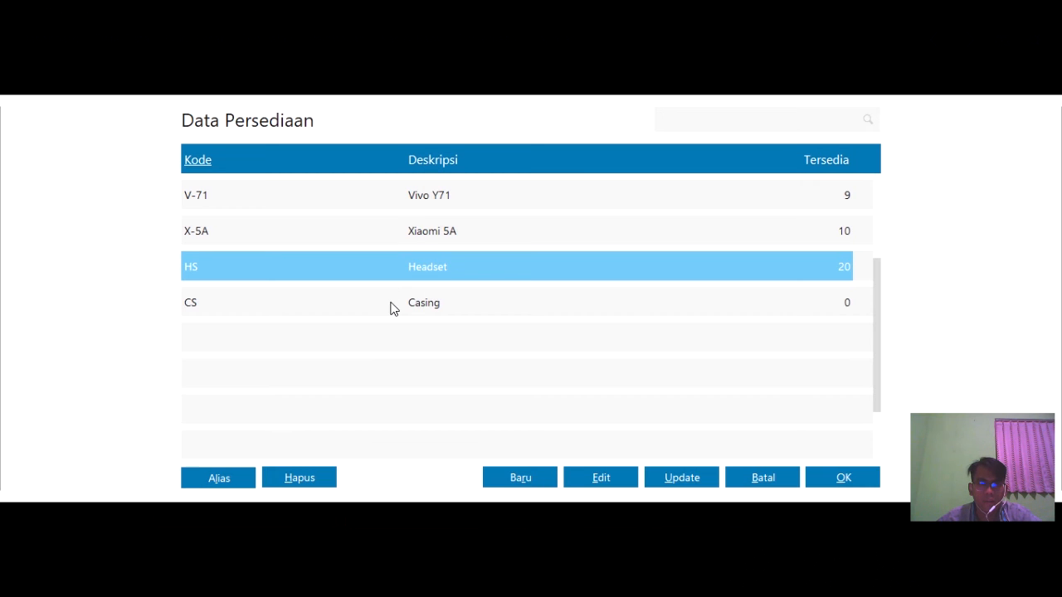
{"action": "left_click", "coordinate": [390, 303]}
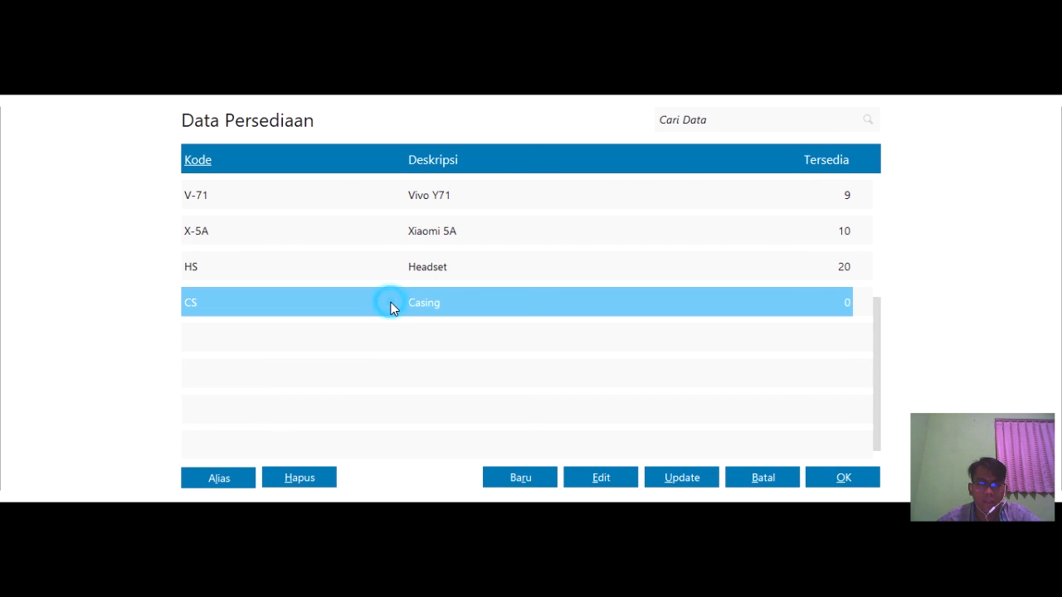
{"action": "left_click", "coordinate": [862, 478]}
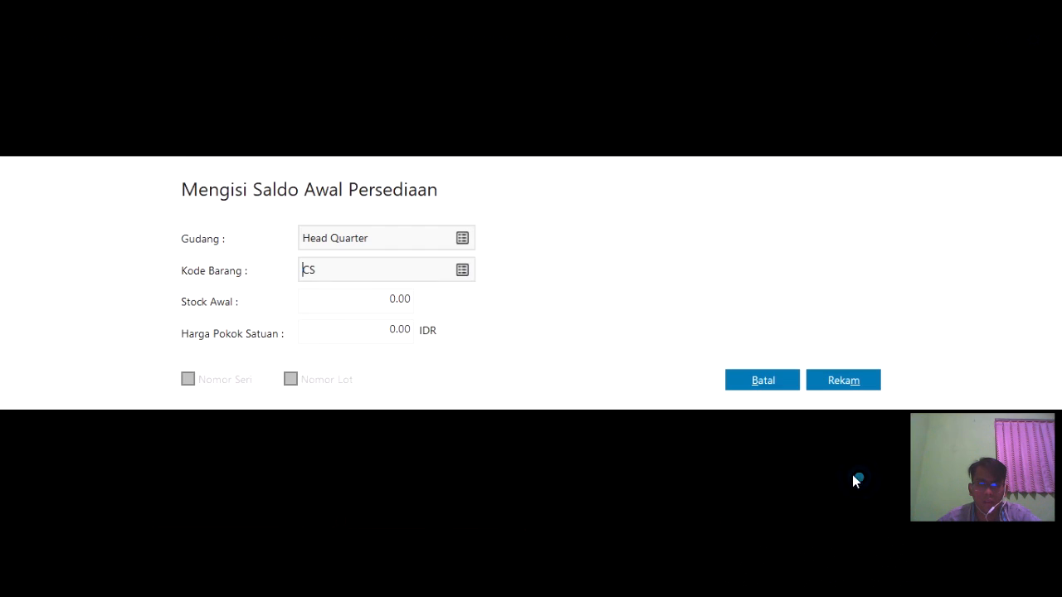
- Enter opening stock 12 at unit cost 25,000 and save the Casing entry
{"action": "left_click", "coordinate": [362, 296]}
{"action": "left_click", "coordinate": [398, 301]}
{"action": "left_click", "coordinate": [387, 302]}
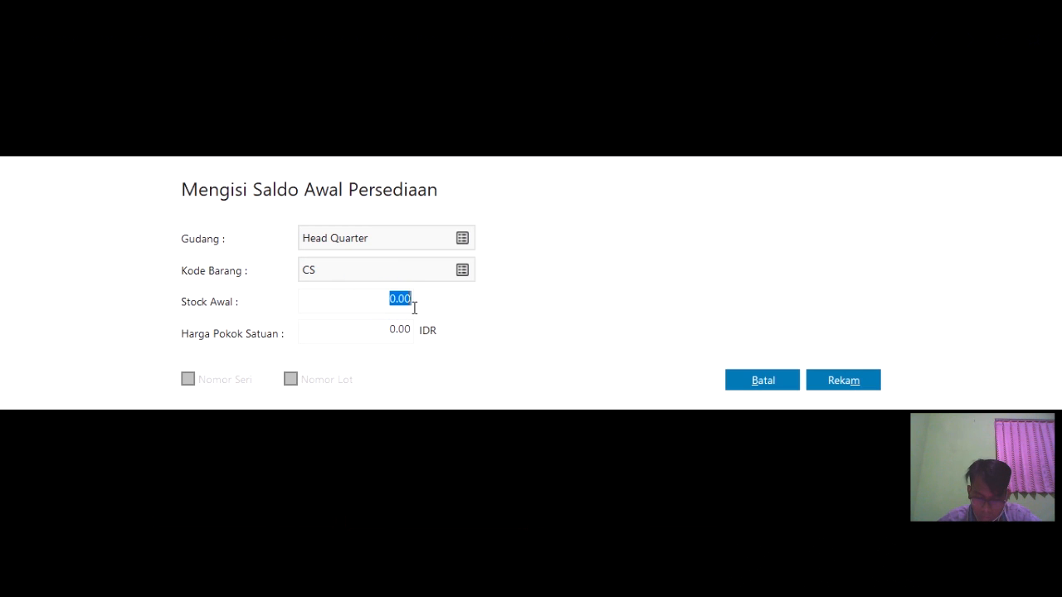
{"action": "type", "text": "12"}
{"action": "left_click", "coordinate": [398, 329]}
{"action": "left_click", "coordinate": [386, 328]}
{"action": "left_click", "coordinate": [388, 329]}
{"action": "type", "text": "25000"}
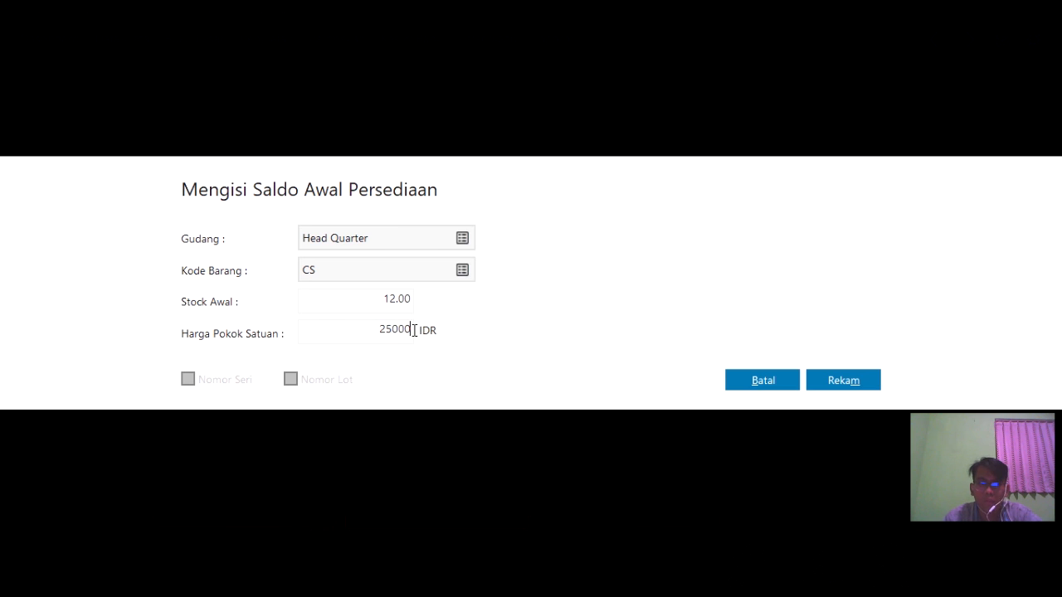
{"action": "left_click", "coordinate": [834, 383]}
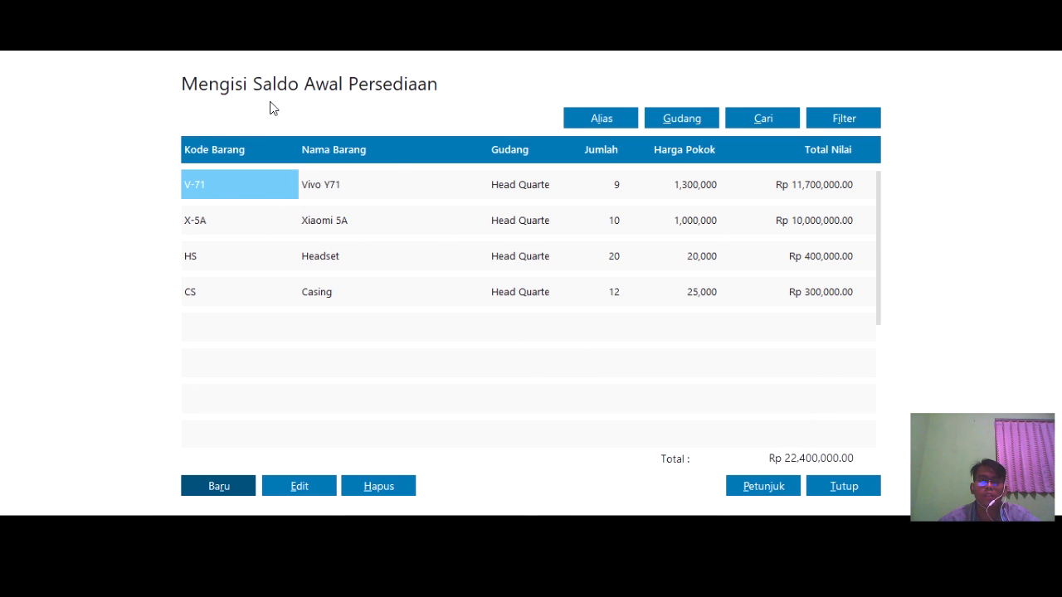
- Close the opening stock list and confirm recalculating the ending stock balances
{"action": "left_click", "coordinate": [835, 486]}
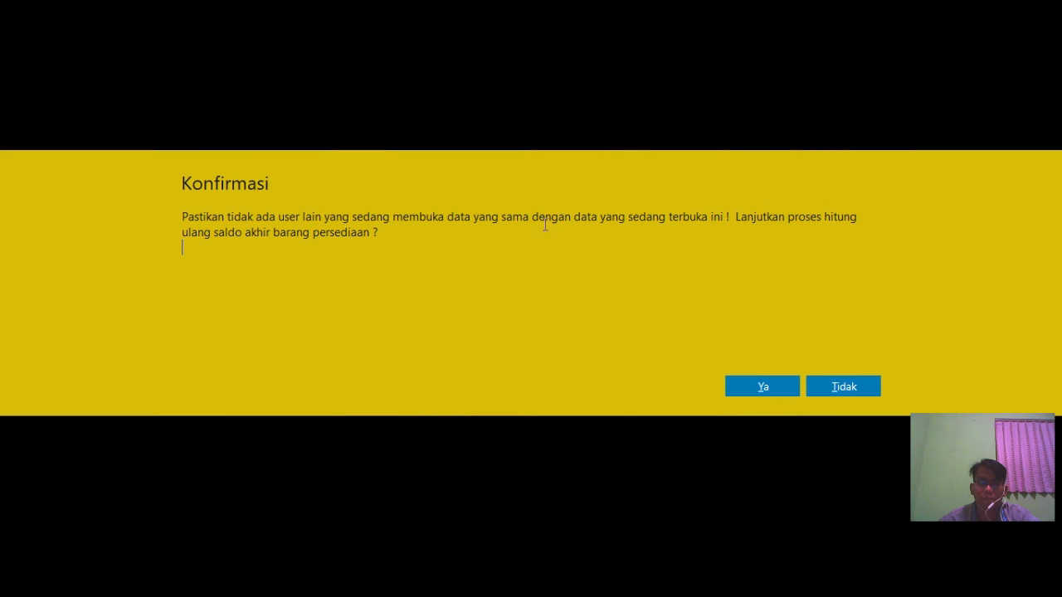
{"action": "left_click", "coordinate": [768, 387]}
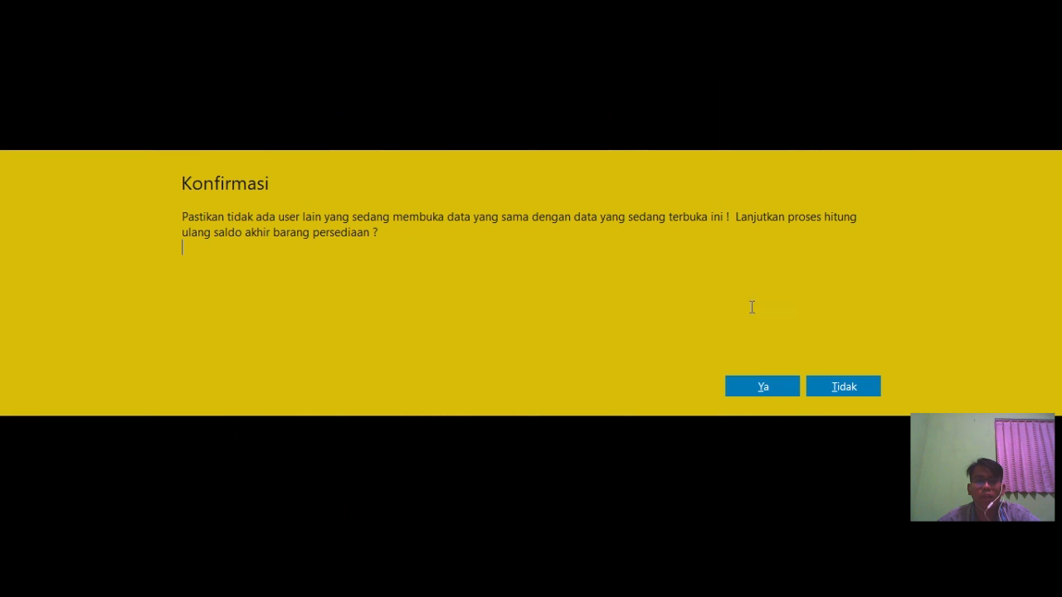
{"action": "left_click", "coordinate": [764, 386]}
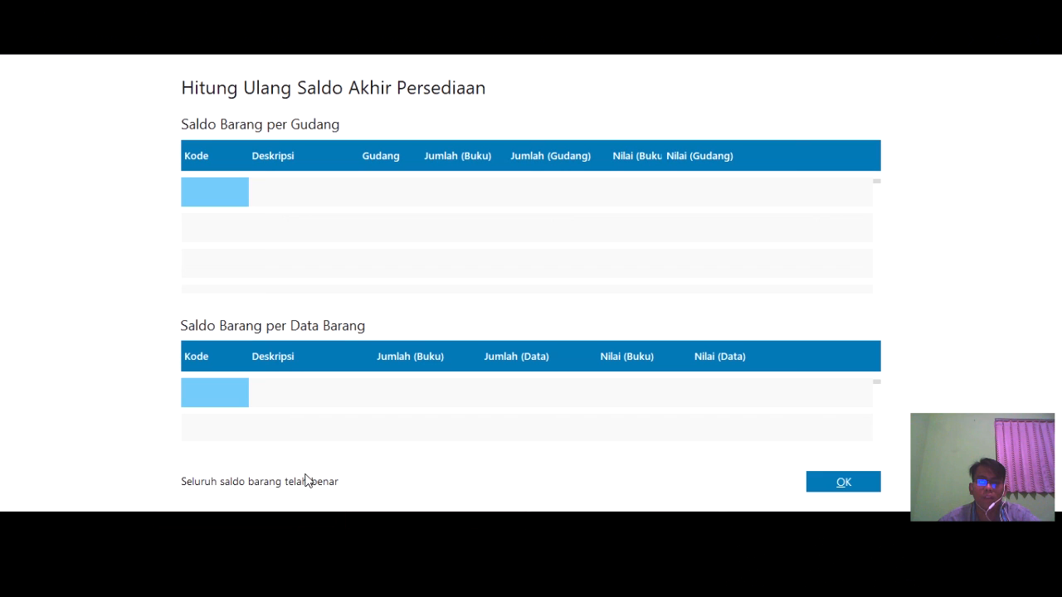
{"action": "left_click", "coordinate": [809, 481]}
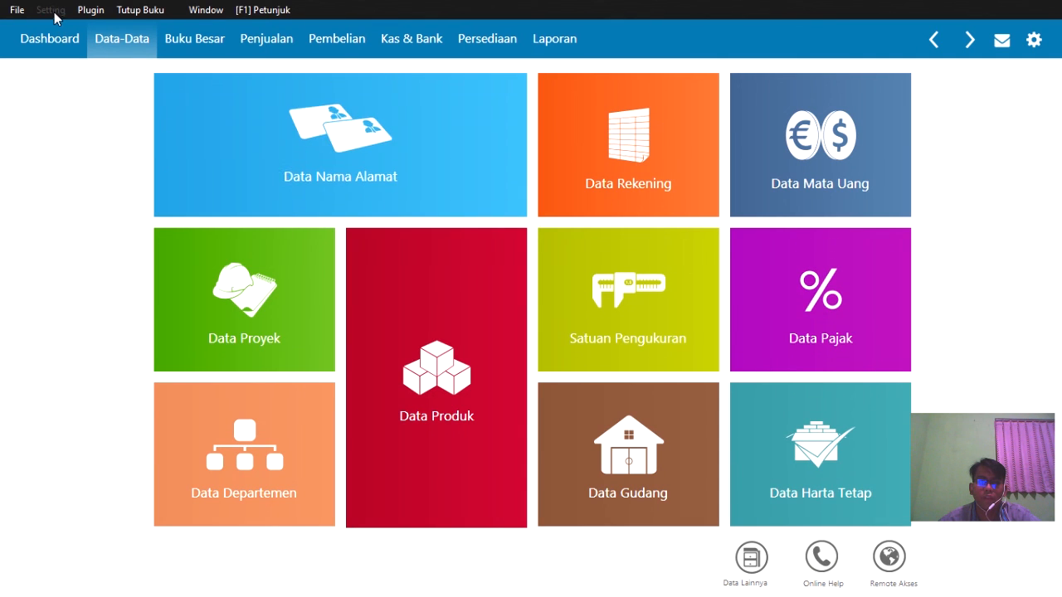
{"action": "left_click", "coordinate": [48, 10]}
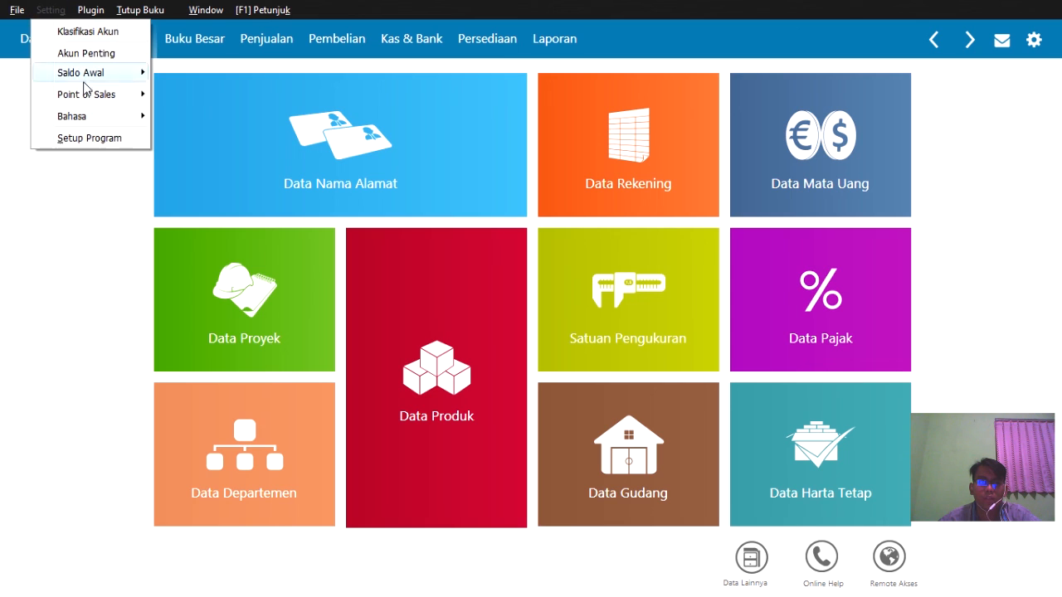
{"action": "left_click", "coordinate": [86, 72]}
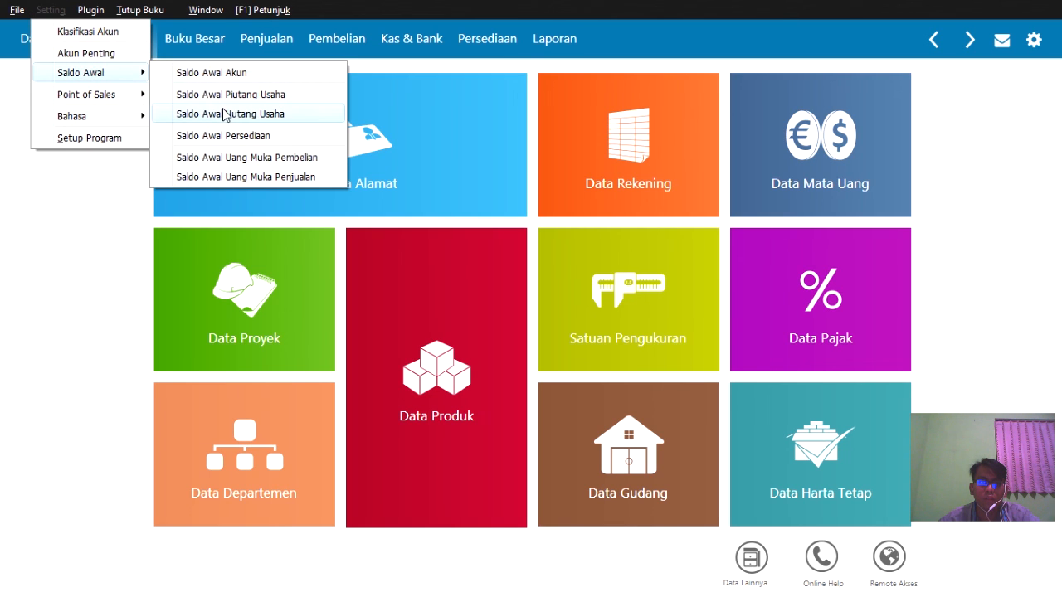
{"action": "left_click", "coordinate": [224, 135]}
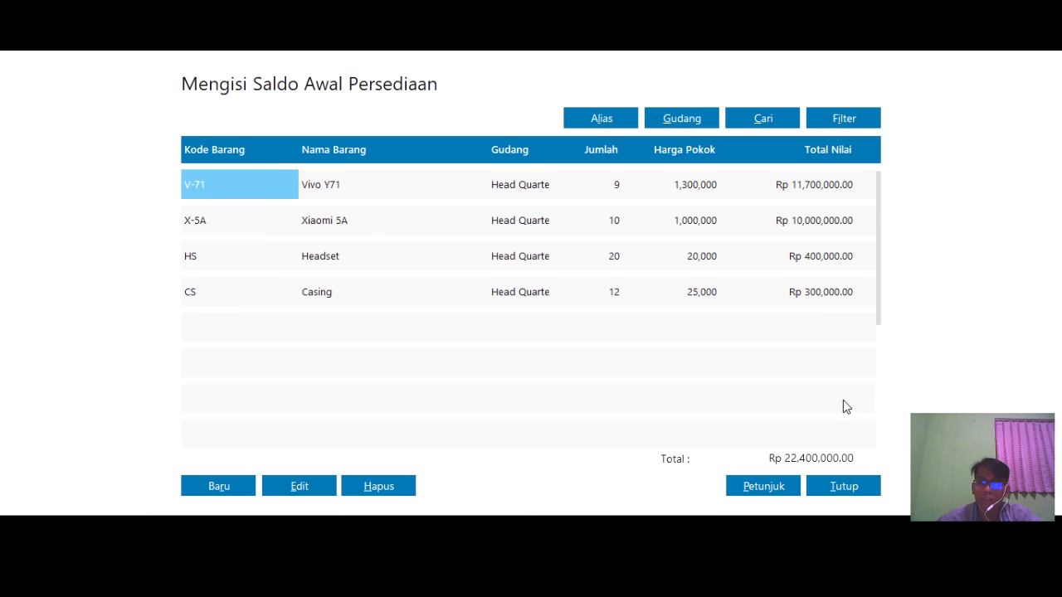
{"action": "left_click", "coordinate": [854, 493]}
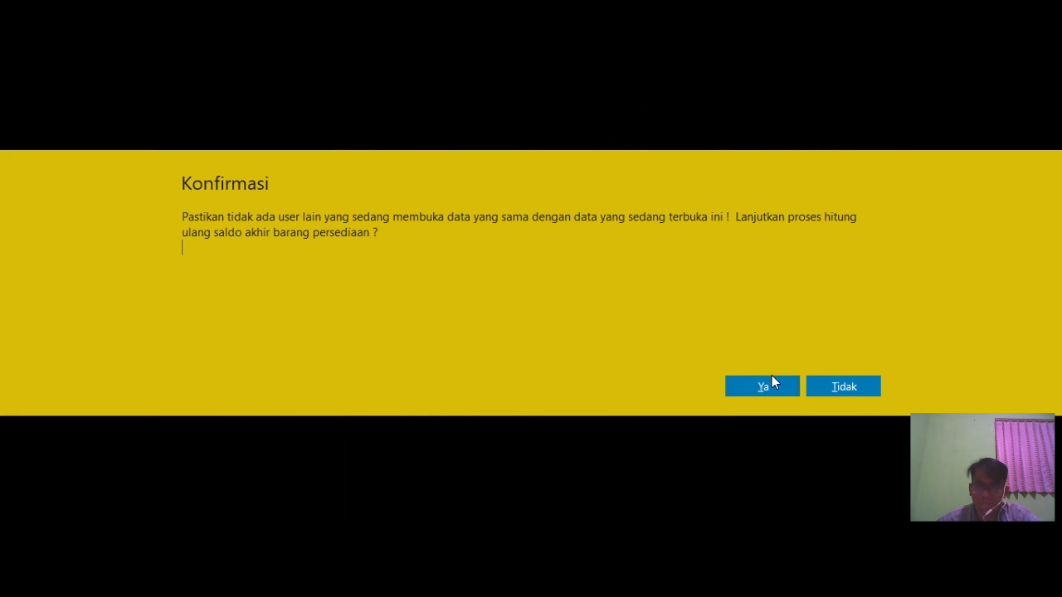
{"action": "left_click", "coordinate": [778, 386]}
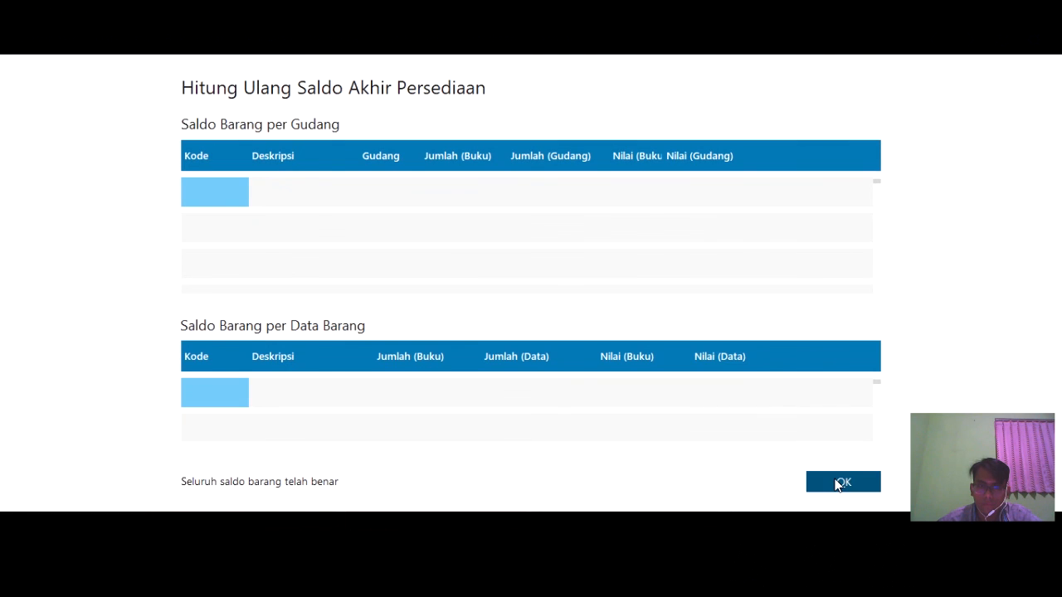
- Dismiss the stock recalculation result and return to the Data-Data screen
{"action": "left_click", "coordinate": [836, 485]}
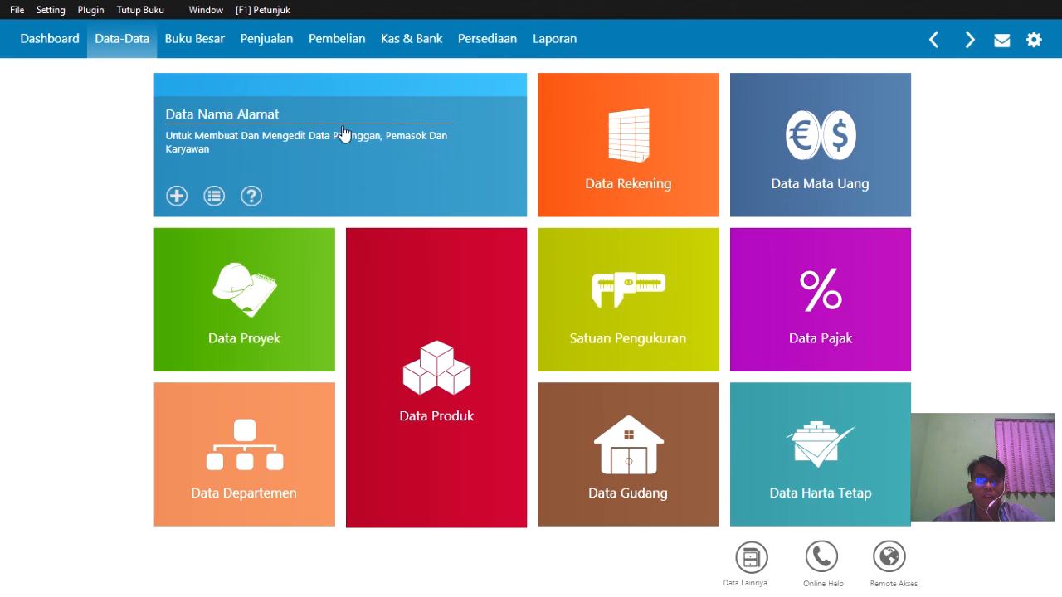
{"action": "mouse_move", "coordinate": [182, 93]}
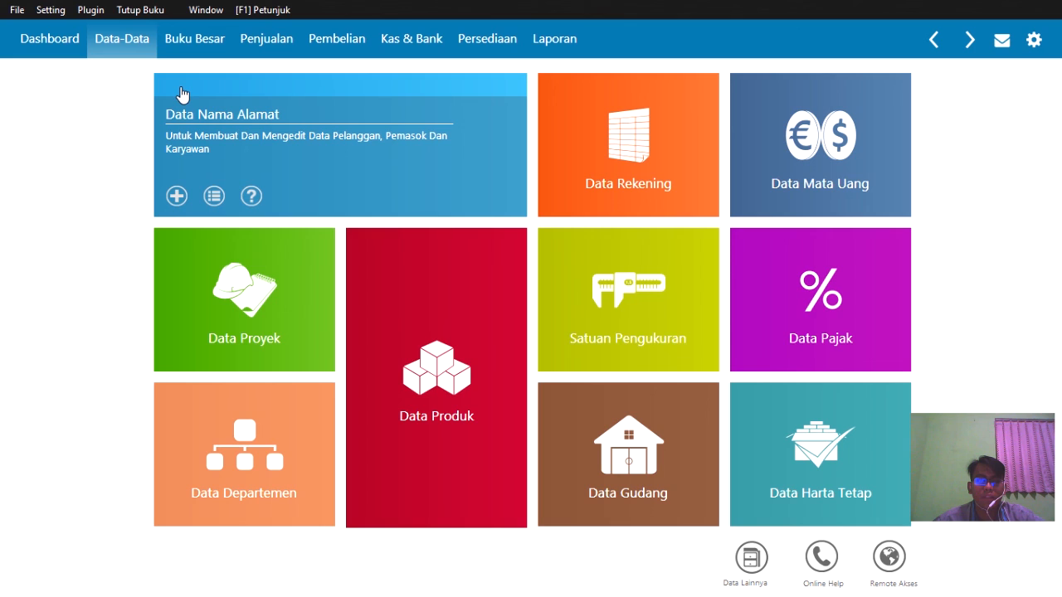